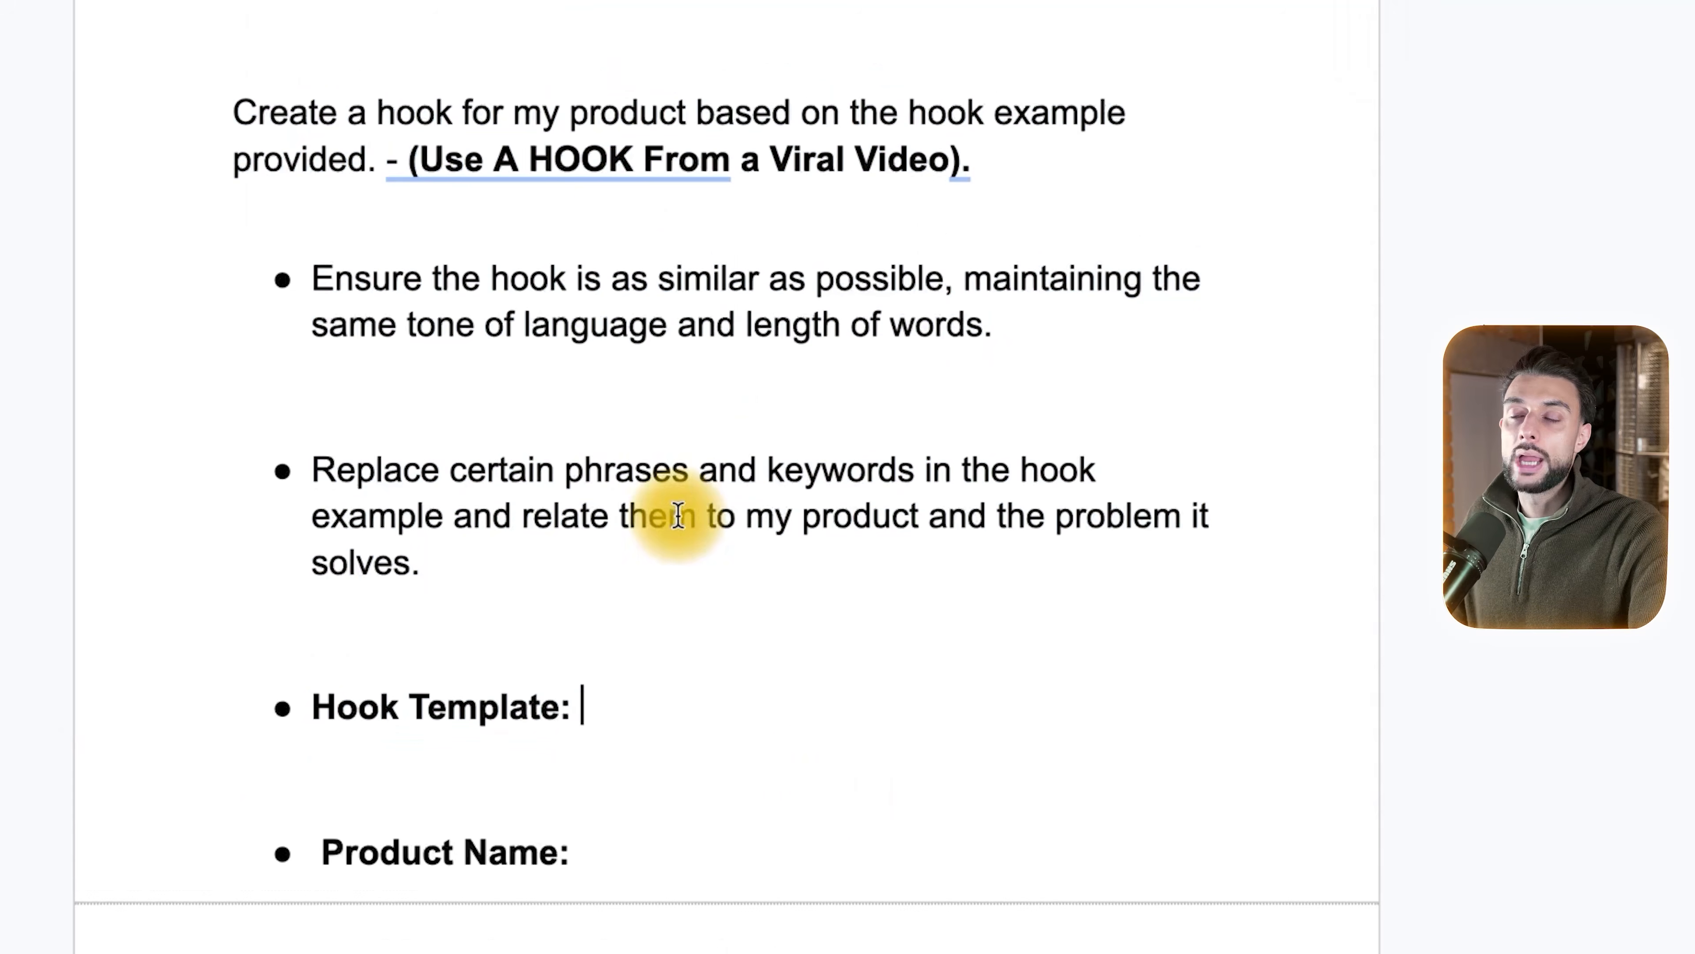
- Review the hook prompt template, including the Hook Finisher instructions and the filled-in product name and description of the red light therapy mask
key("ctrl+a")
left_click(541, 924)
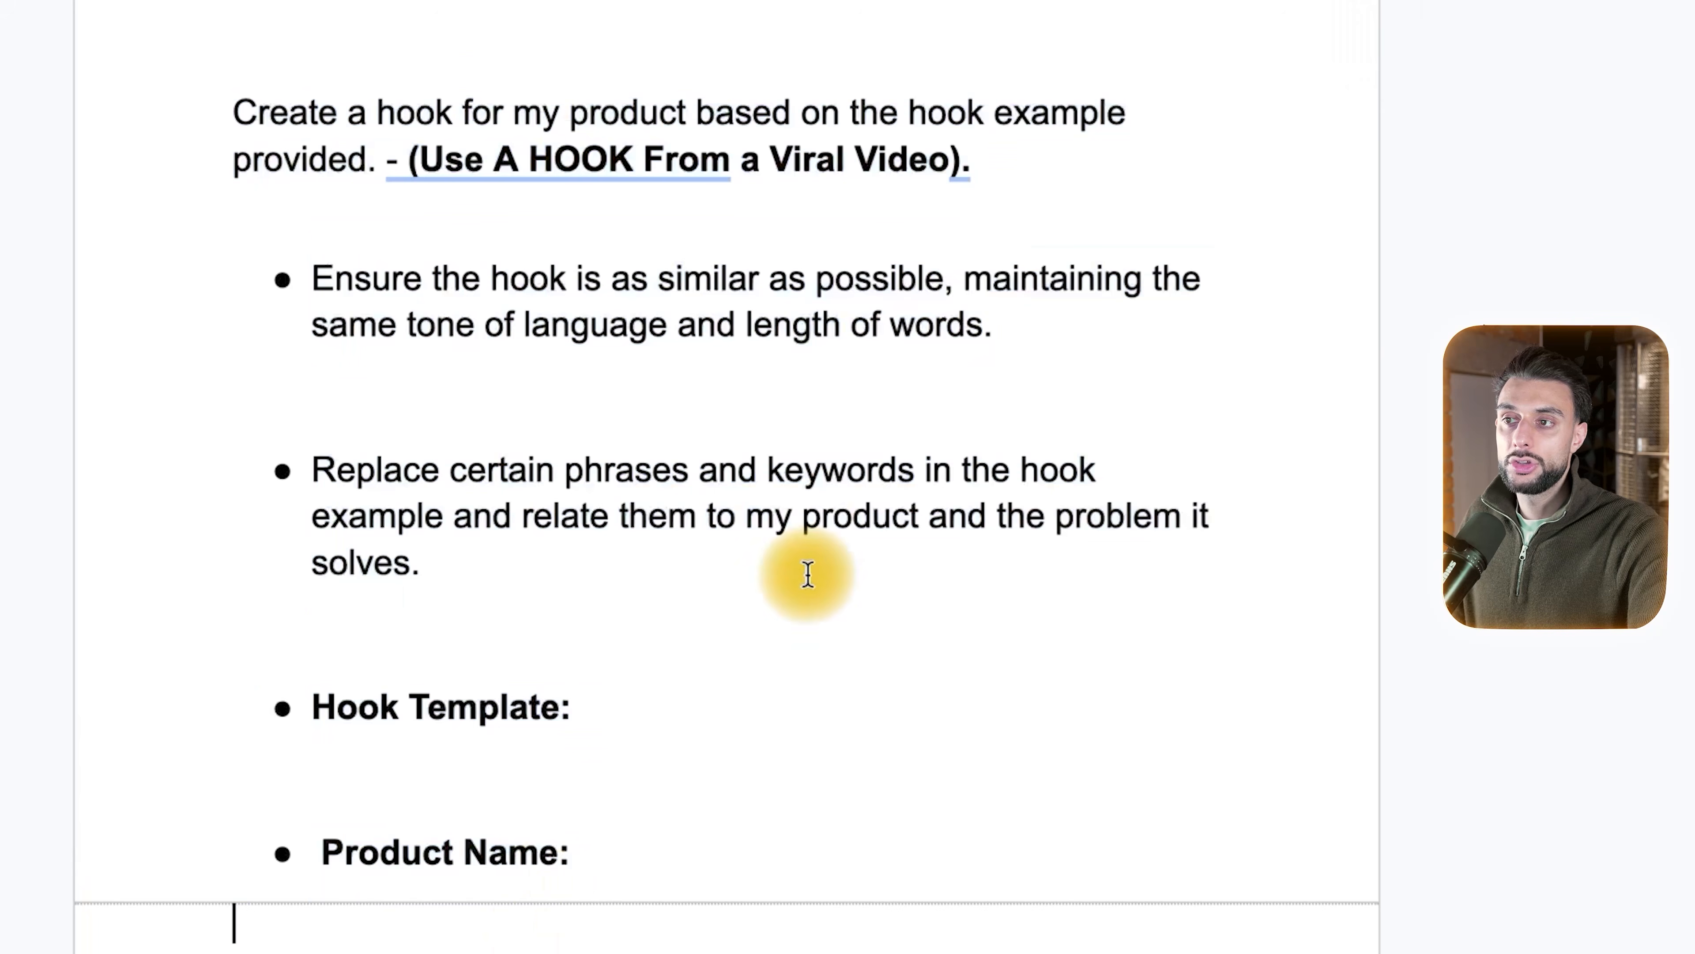
scroll(759, 786, "down", 10)
scroll(760, 787, "down", 6)
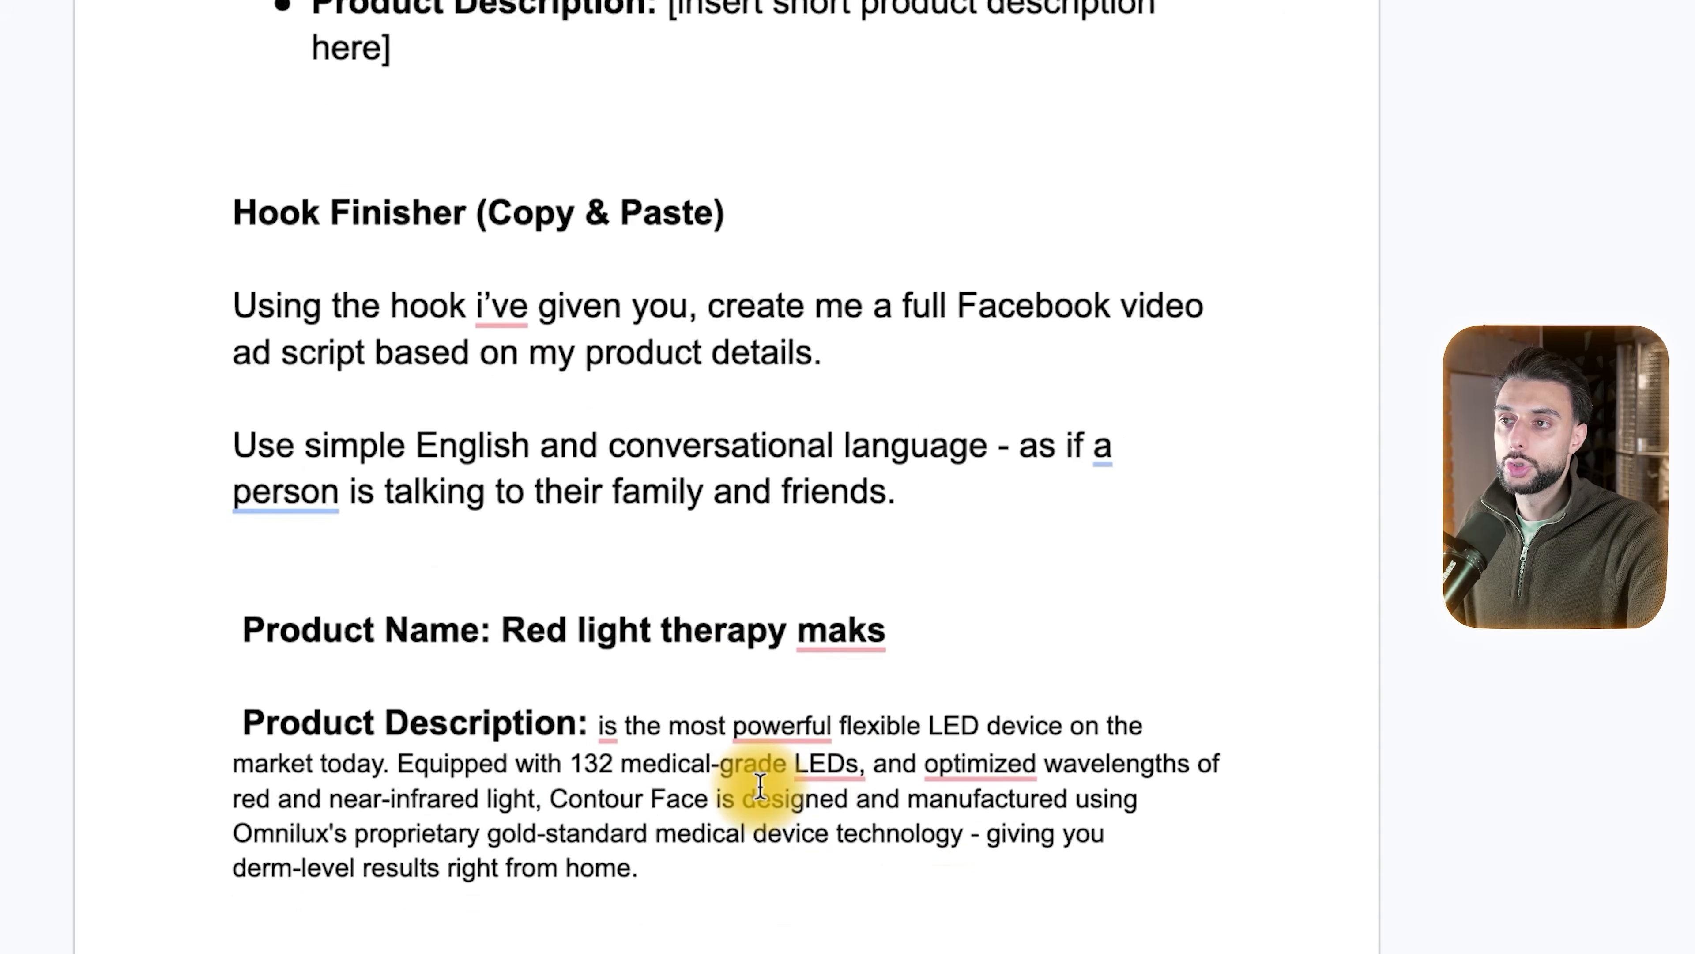
left_click_drag(325, 590, 952, 621)
left_click(952, 620)
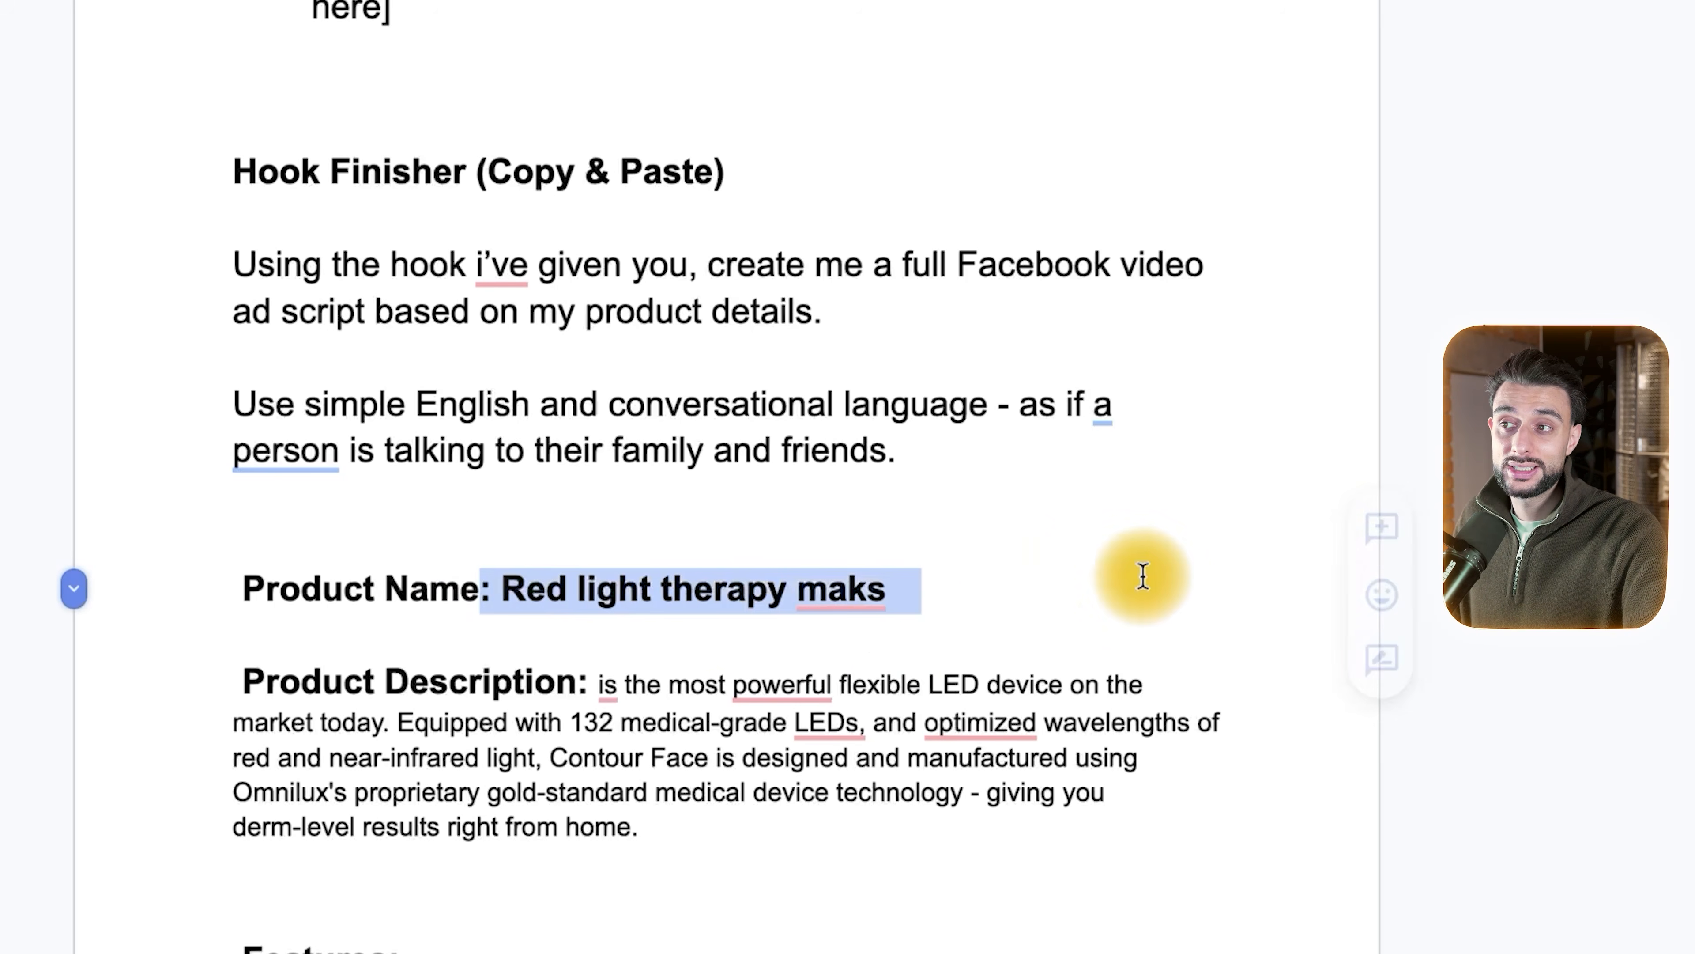
left_click(803, 588)
scroll(421, 680, "down", 1)
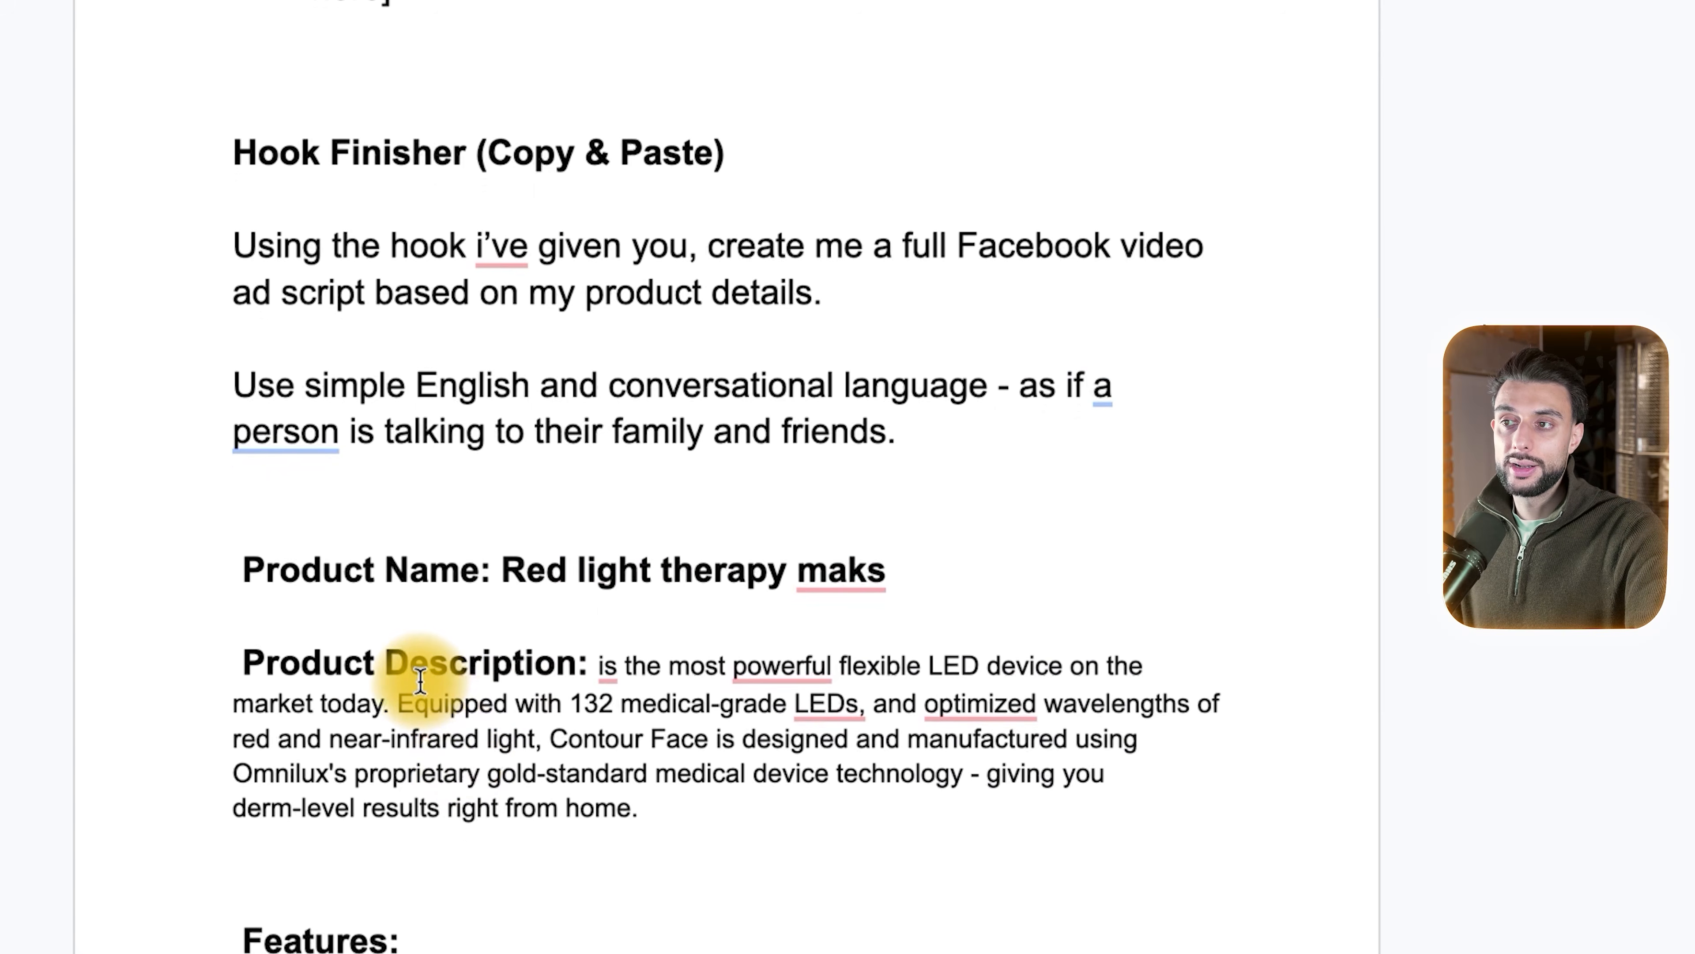
left_click_drag(600, 667, 674, 776)
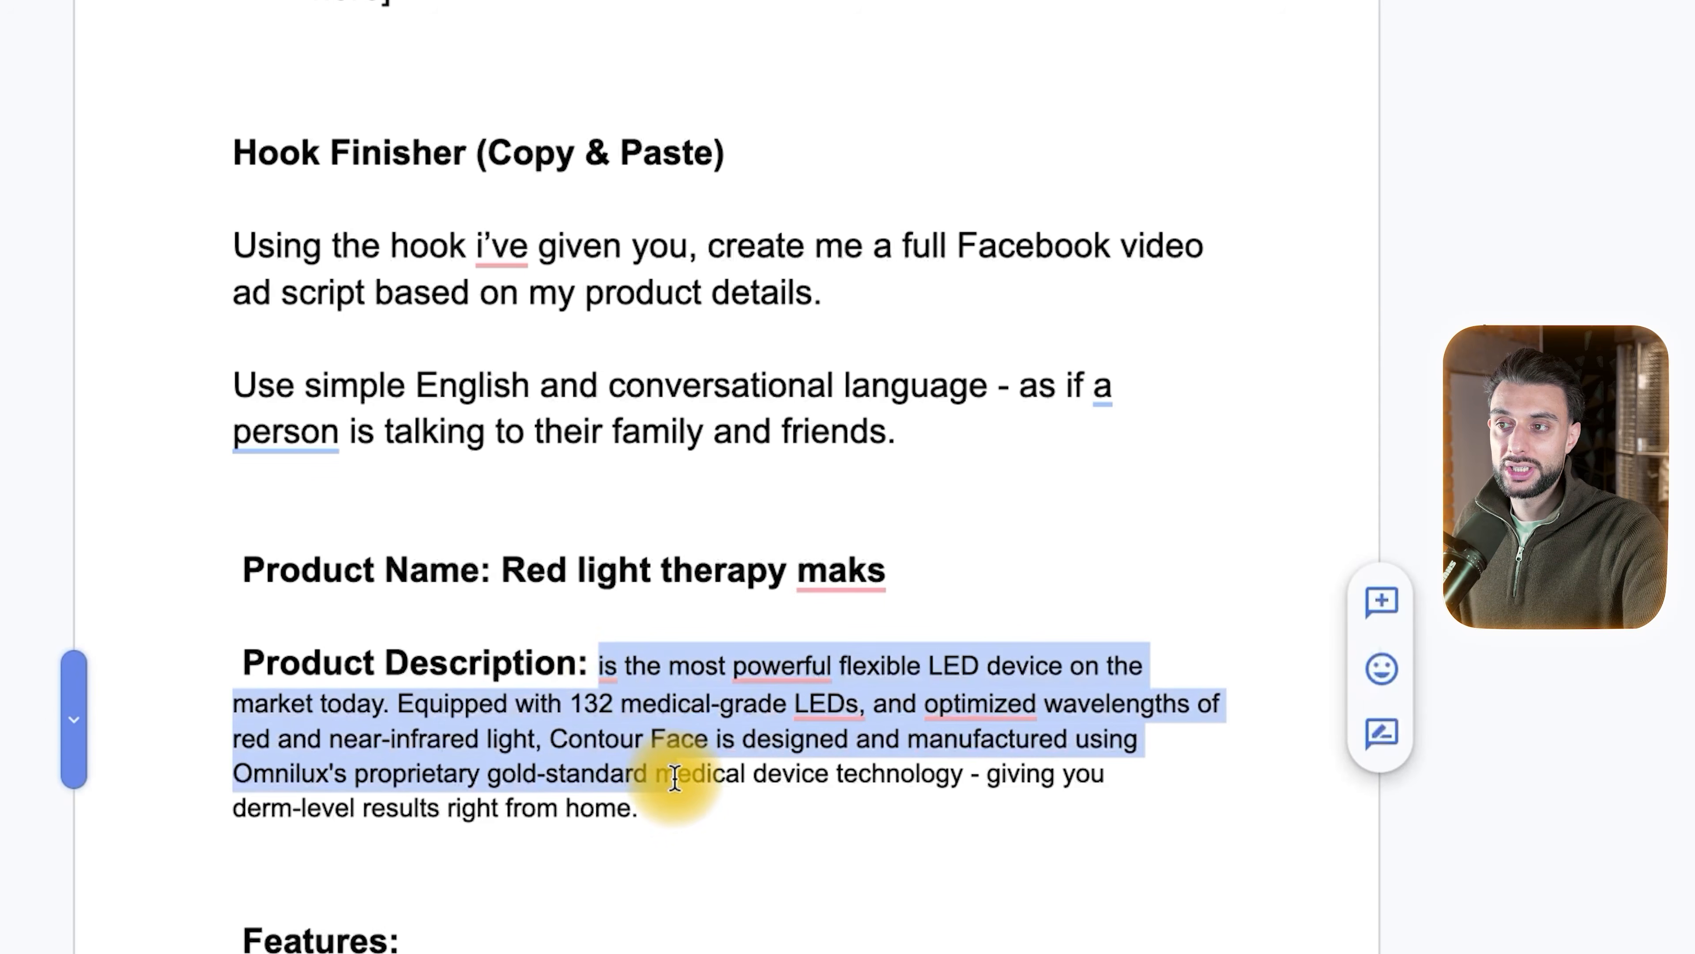
left_click_drag(677, 843, 625, 670)
left_click(626, 669)
scroll(524, 953, "down", 1)
scroll(400, 902, "down", 2)
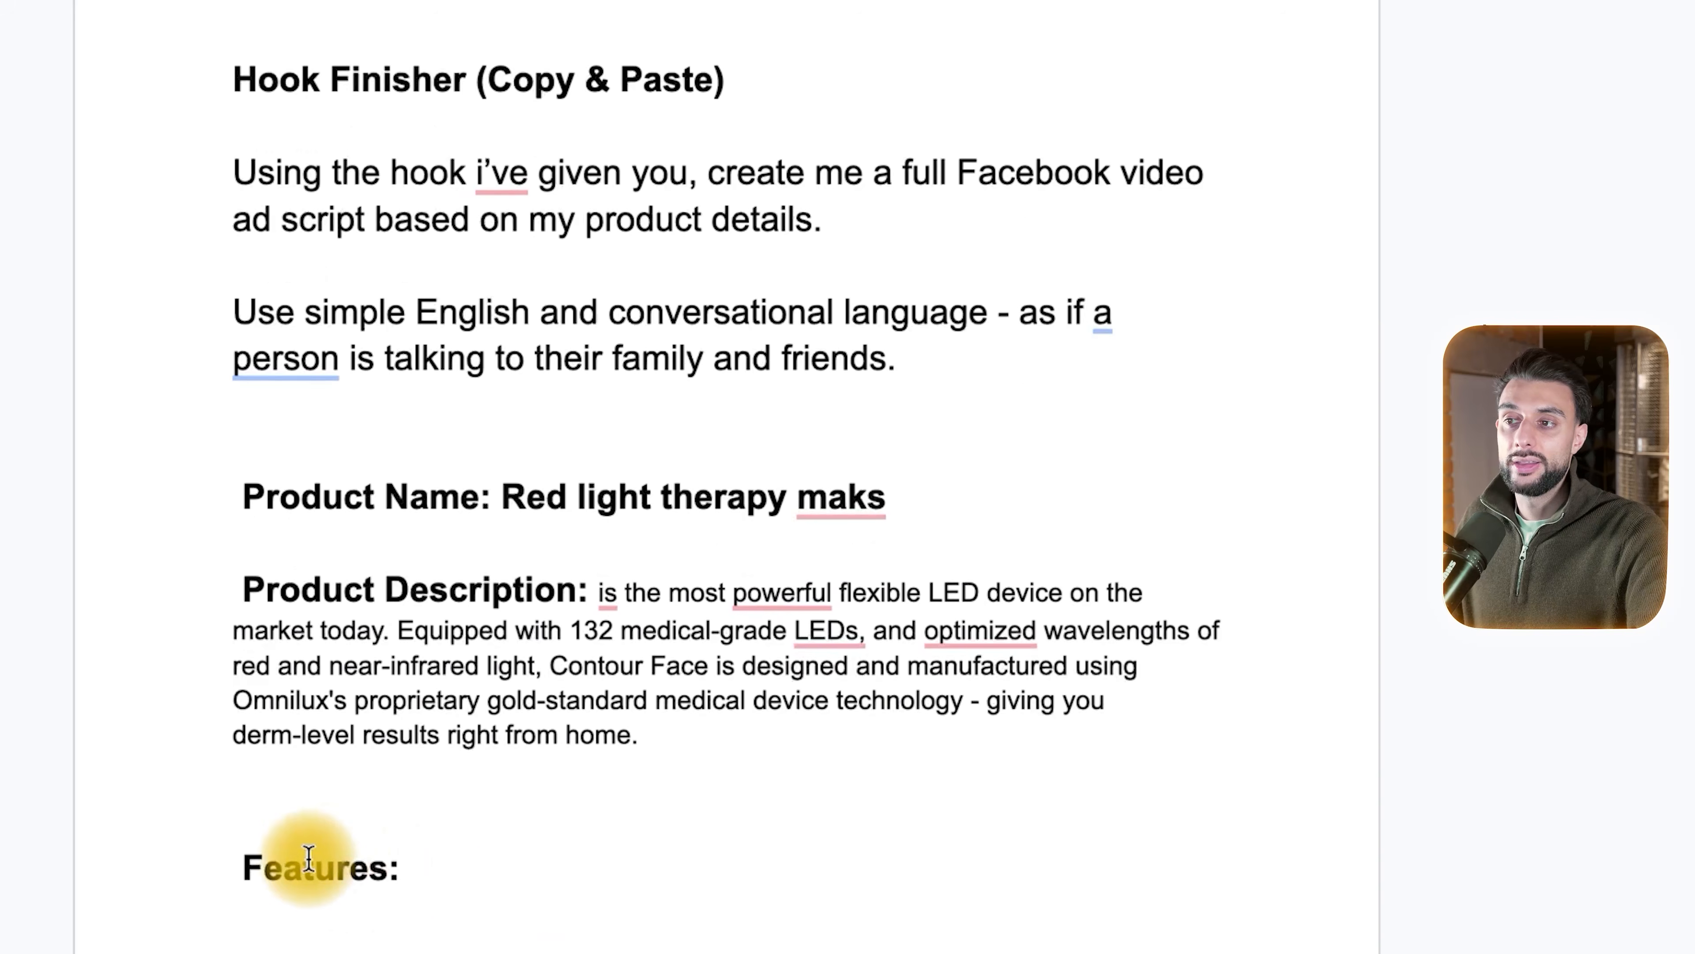
- Examine the product features listed under the description in the Hook Finisher prompt
left_click(485, 909)
scroll(303, 795, "down", 5)
left_click_drag(313, 684, 795, 769)
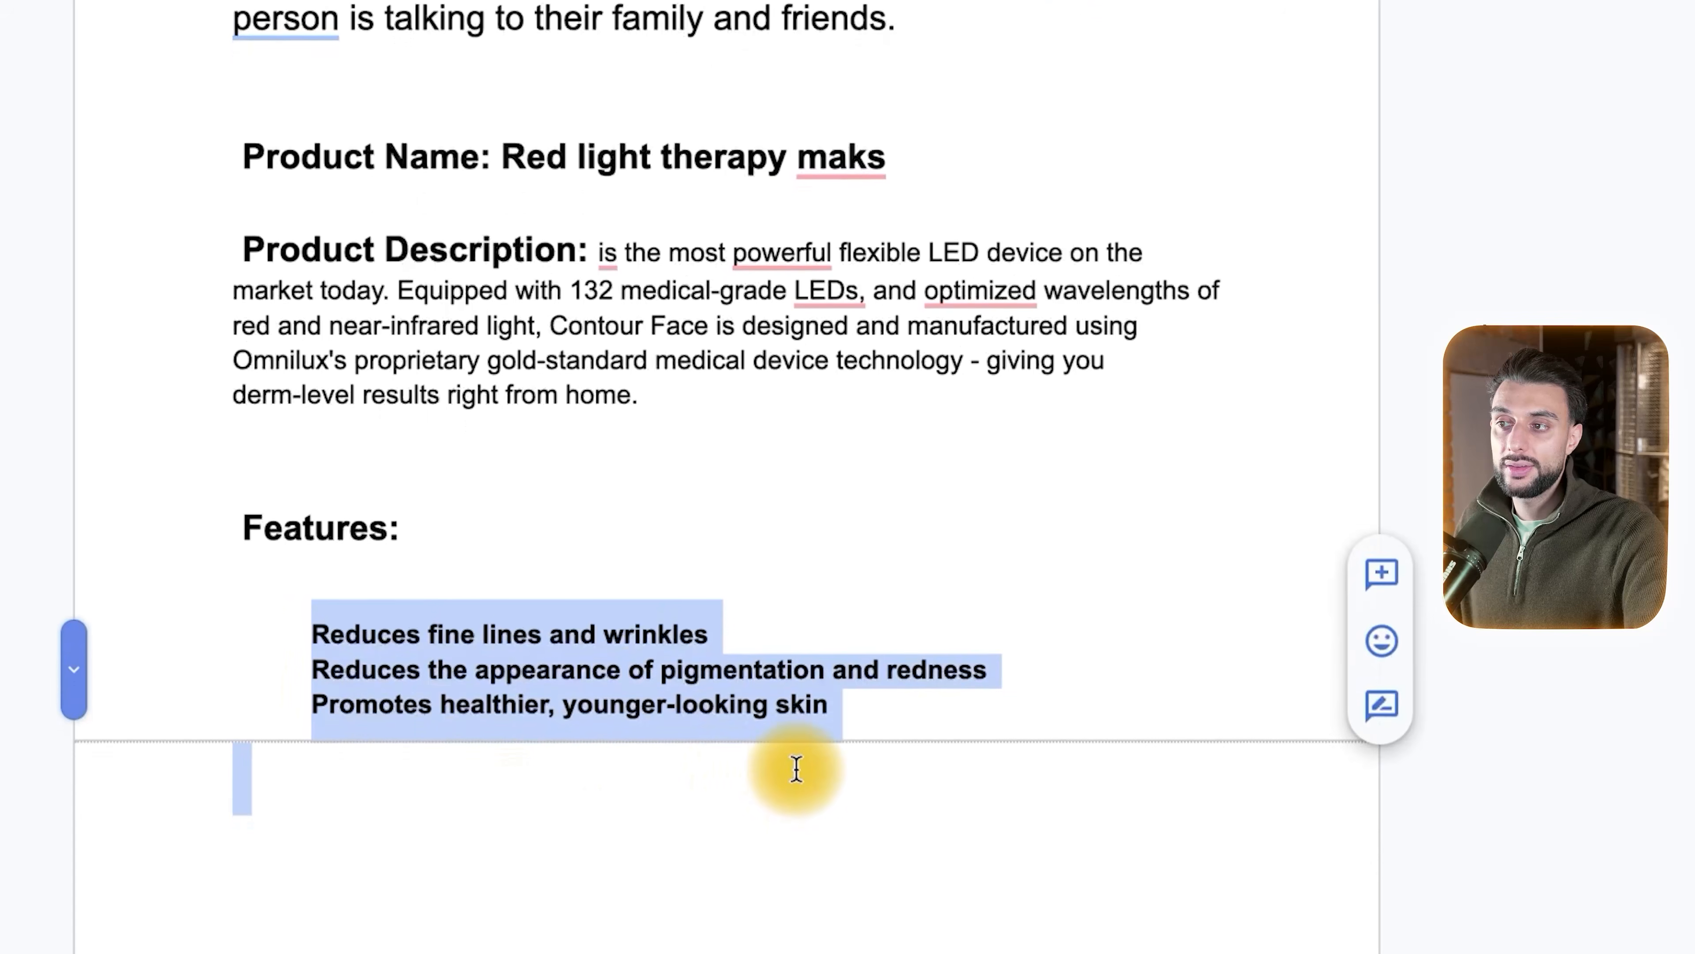
left_click(799, 750)
scroll(723, 530, "down", 5)
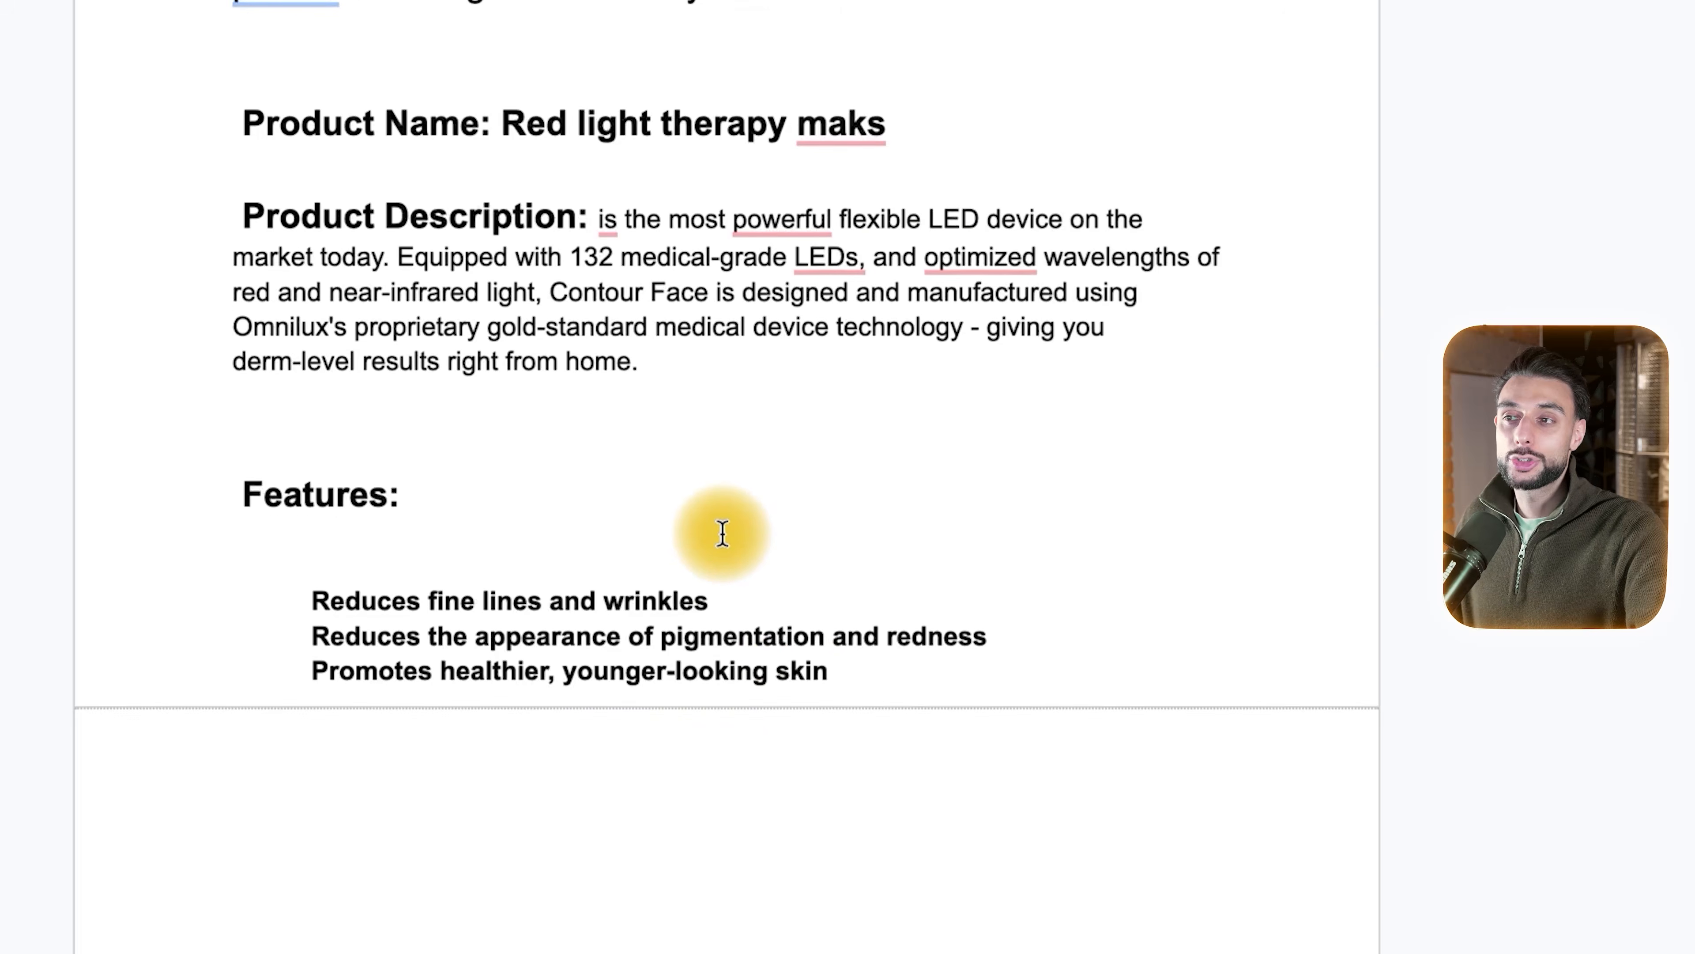
scroll(722, 530, "up", 5)
left_click_drag(838, 660, 661, 519)
scroll(605, 534, "up", 3)
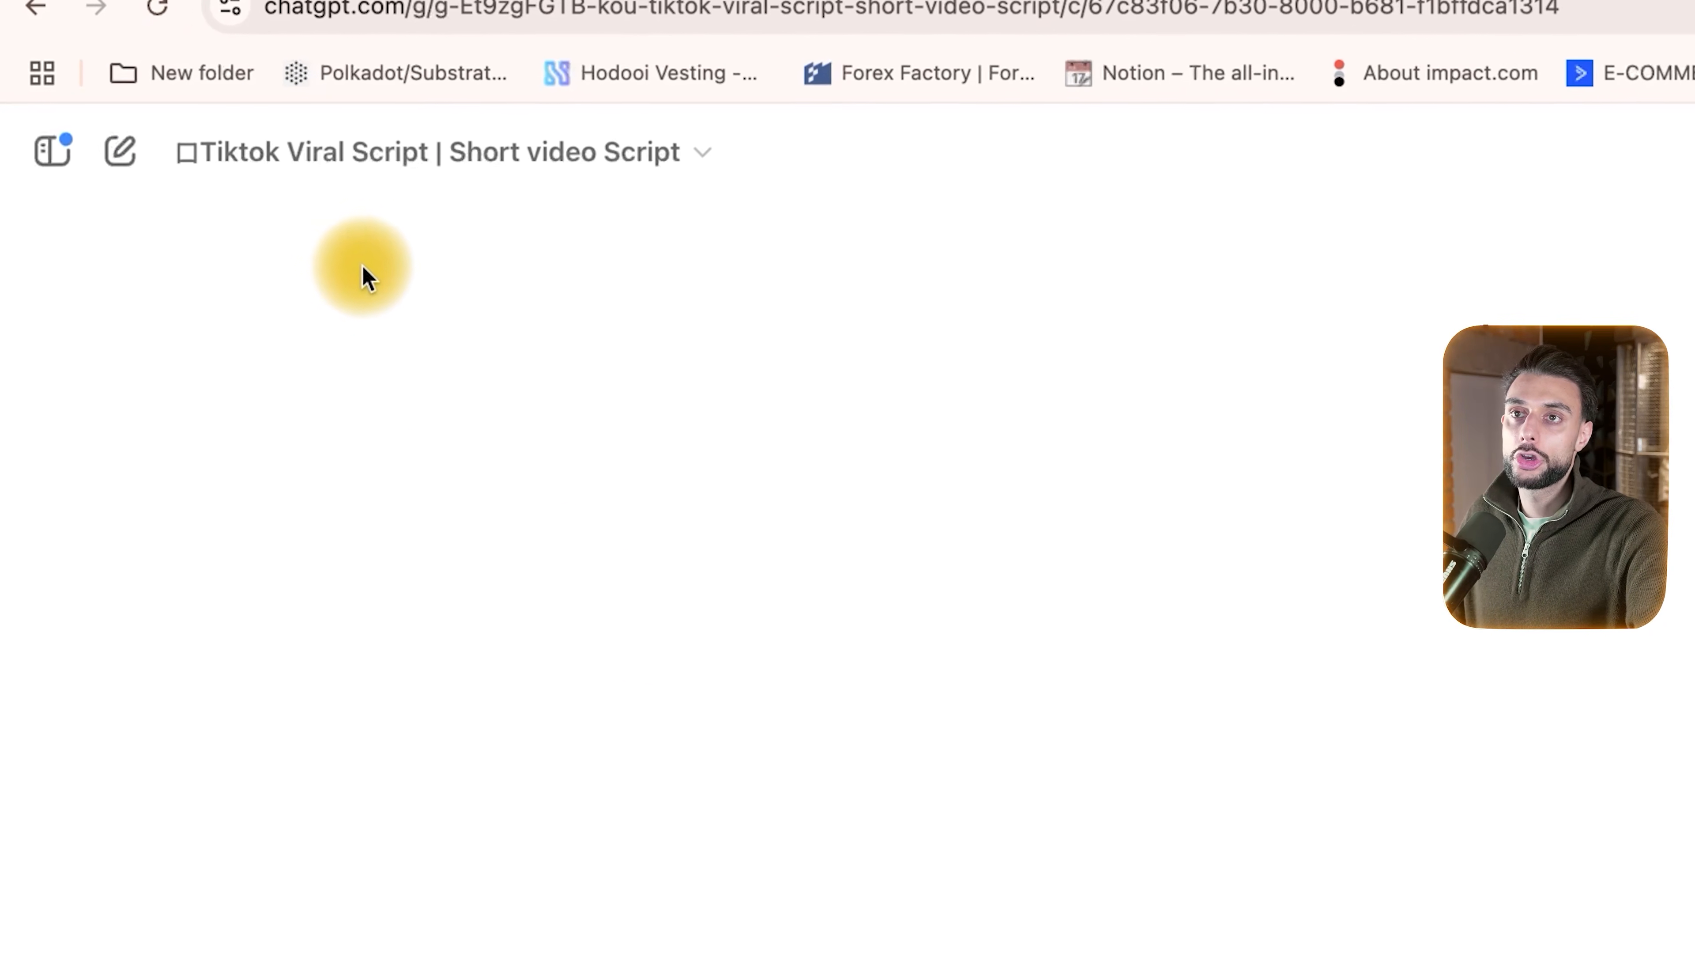
left_click(274, 175)
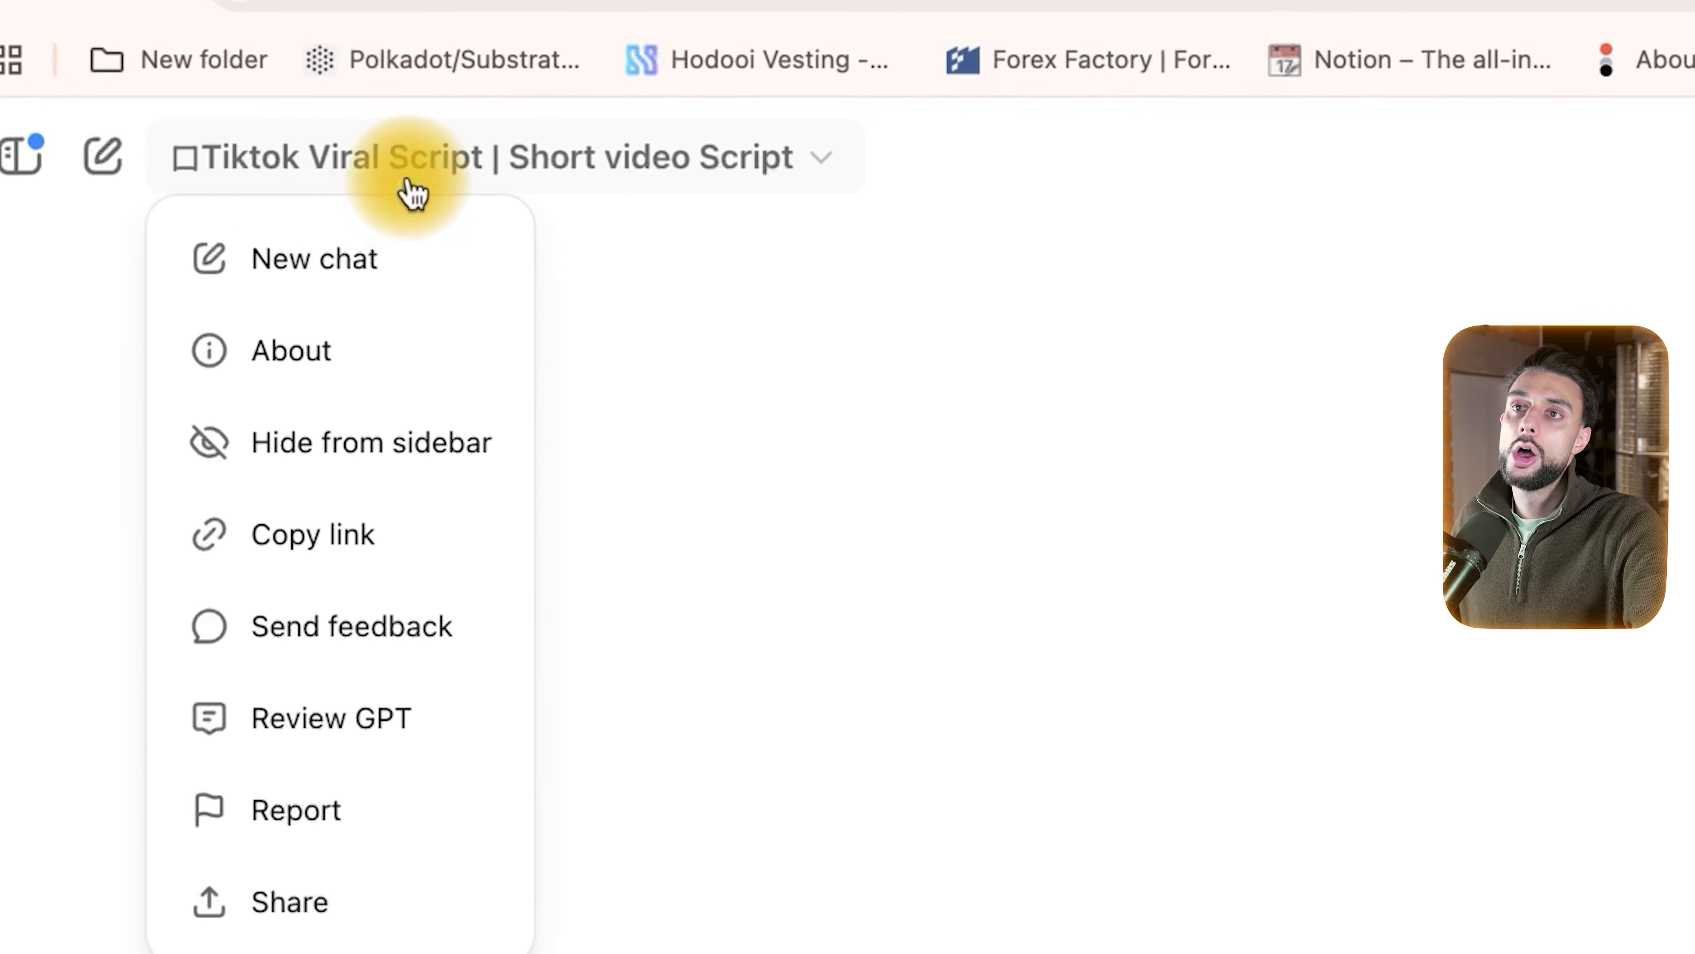
left_click(983, 726)
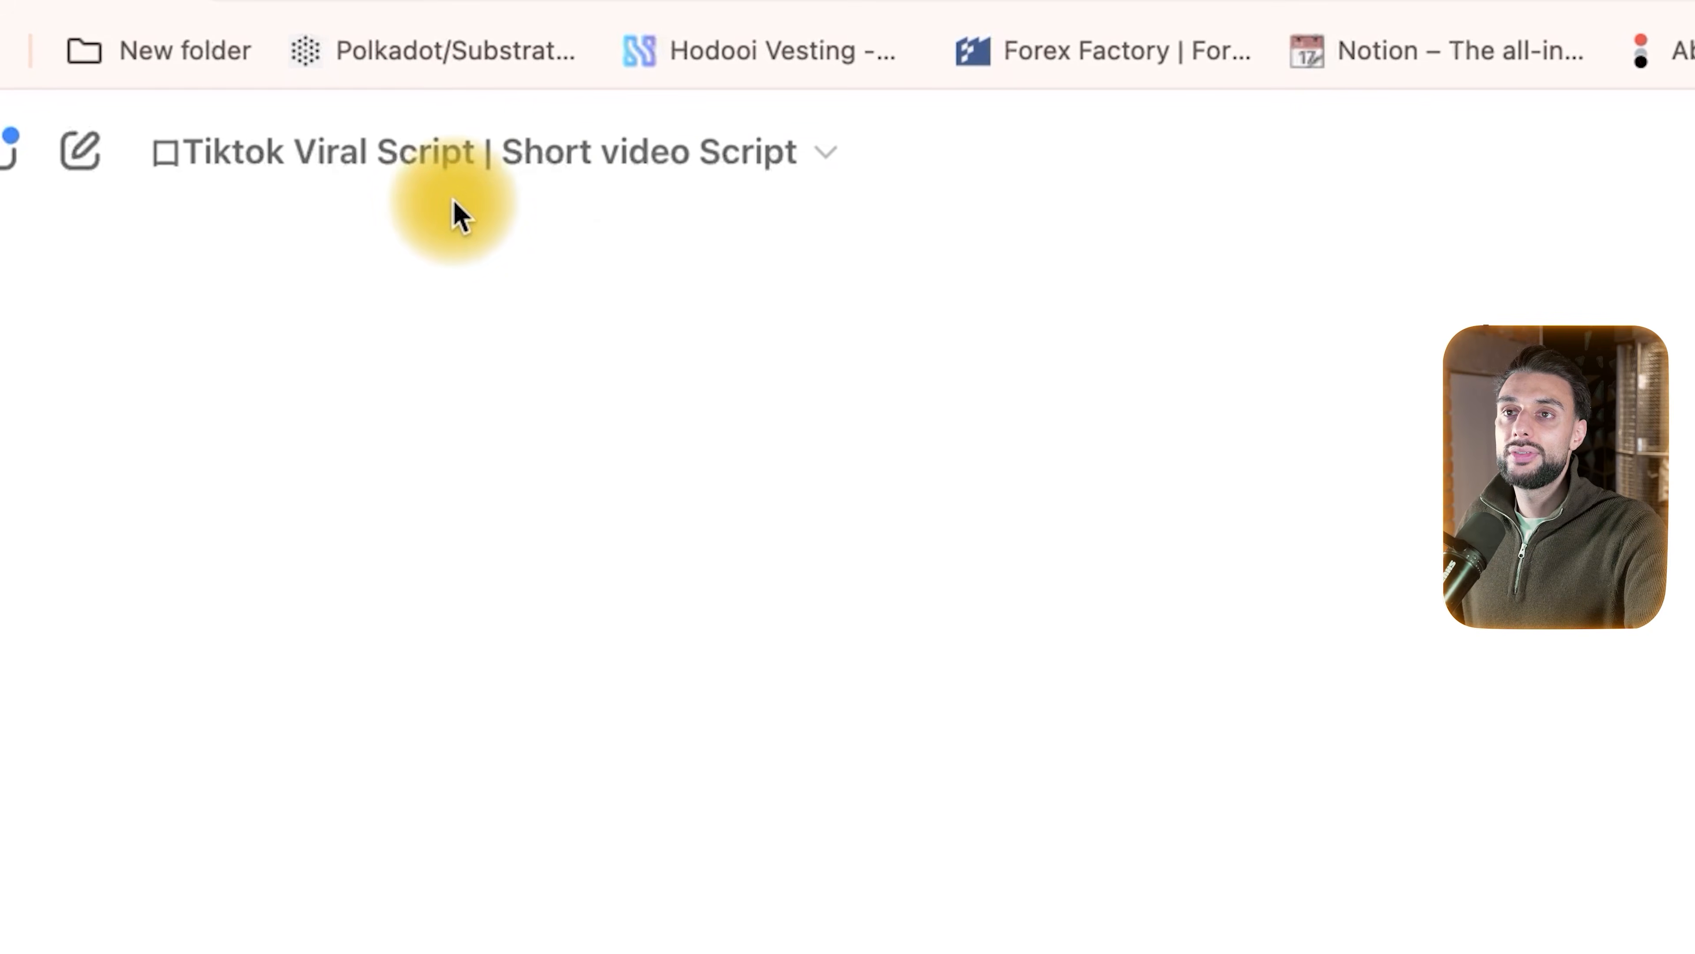
left_click(452, 179)
left_click(717, 333)
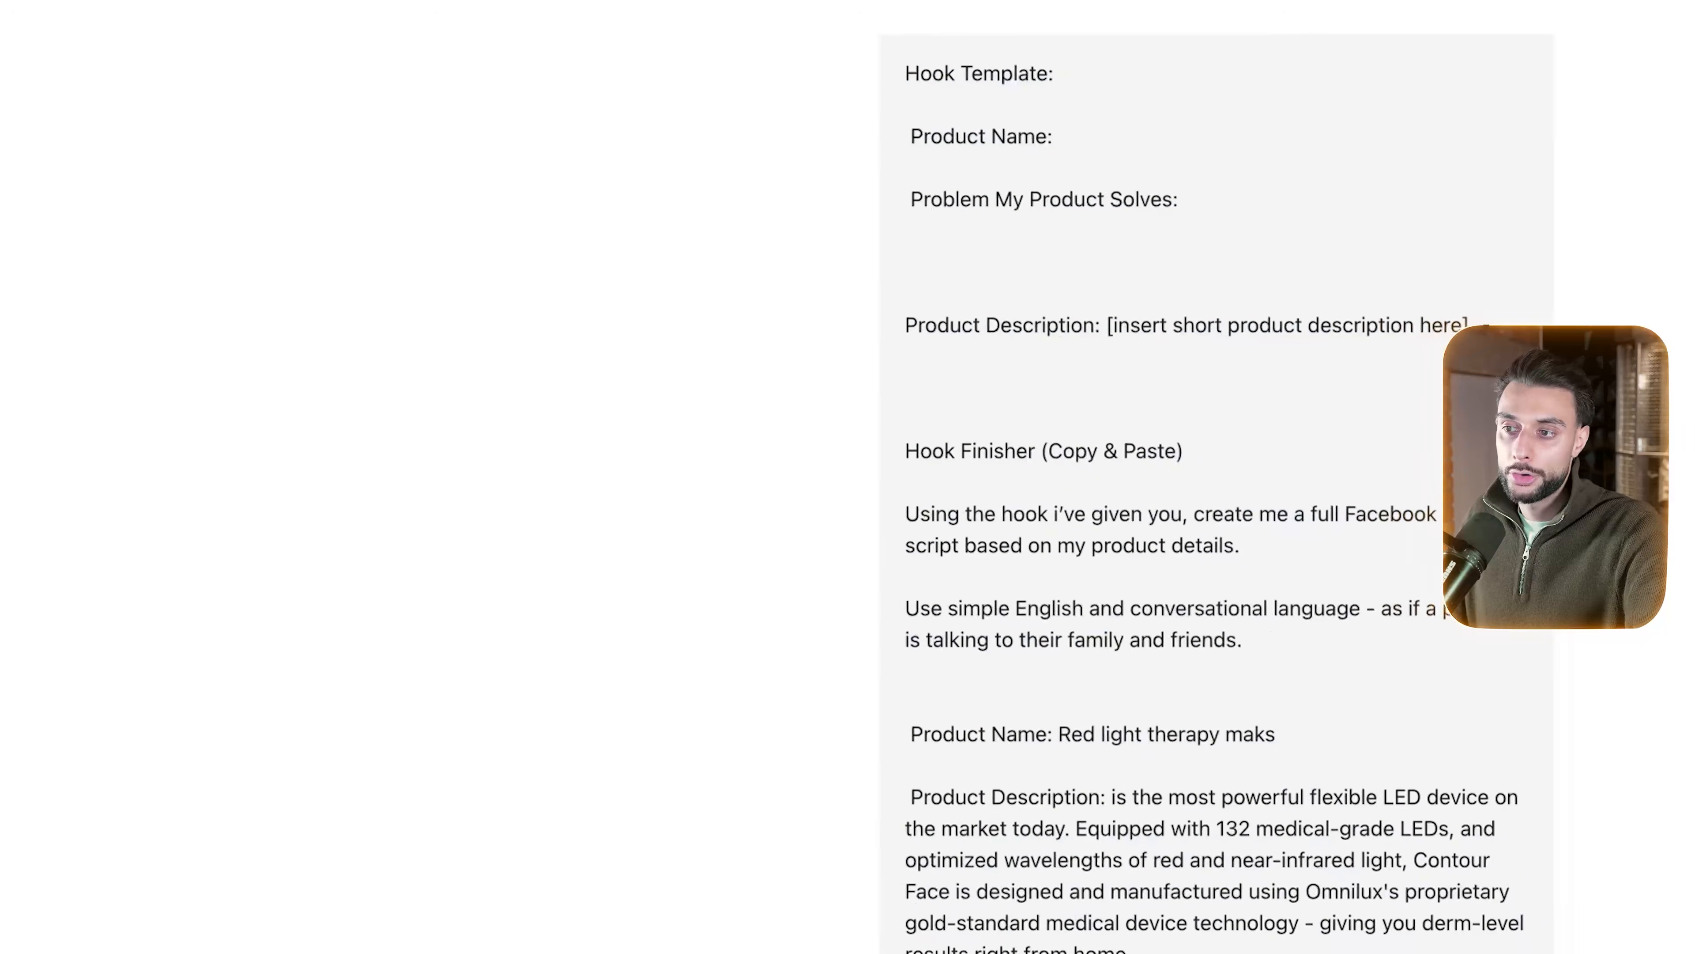
- Read the submitted prompt, the GPT's questions on writing style, topic and audience, and its reply to the uploaded competitor video
scroll(847, 508, "down", 12)
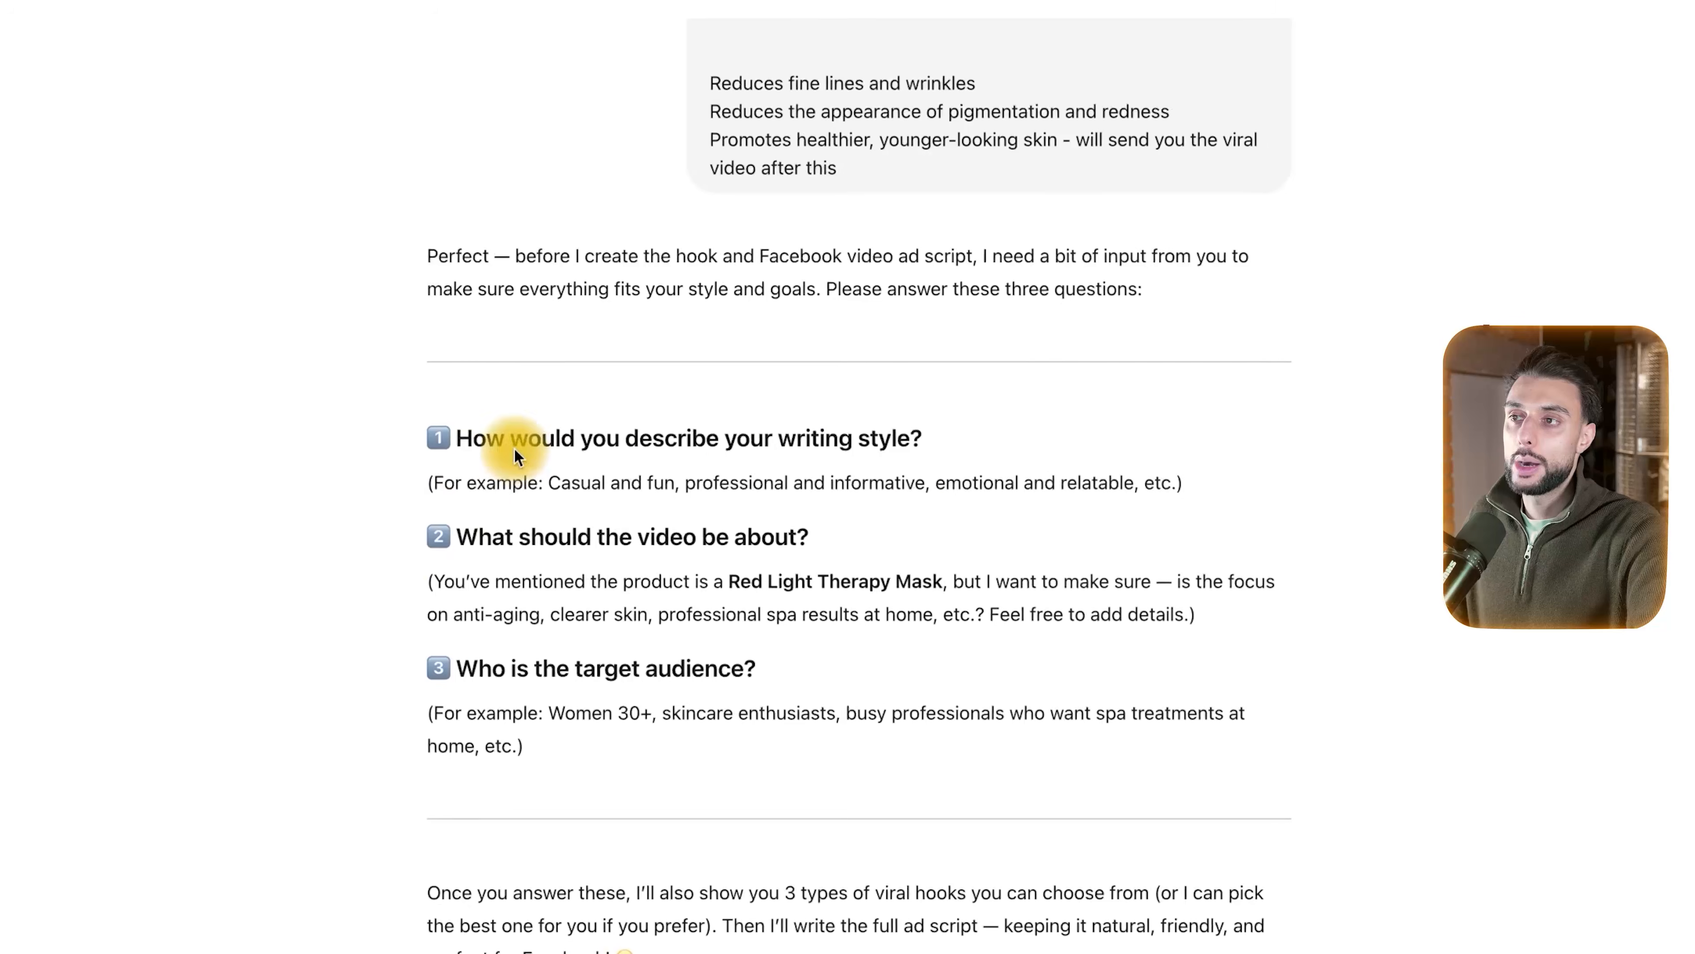
left_click_drag(473, 443, 921, 455)
left_click(516, 539)
left_click_drag(450, 539, 780, 544)
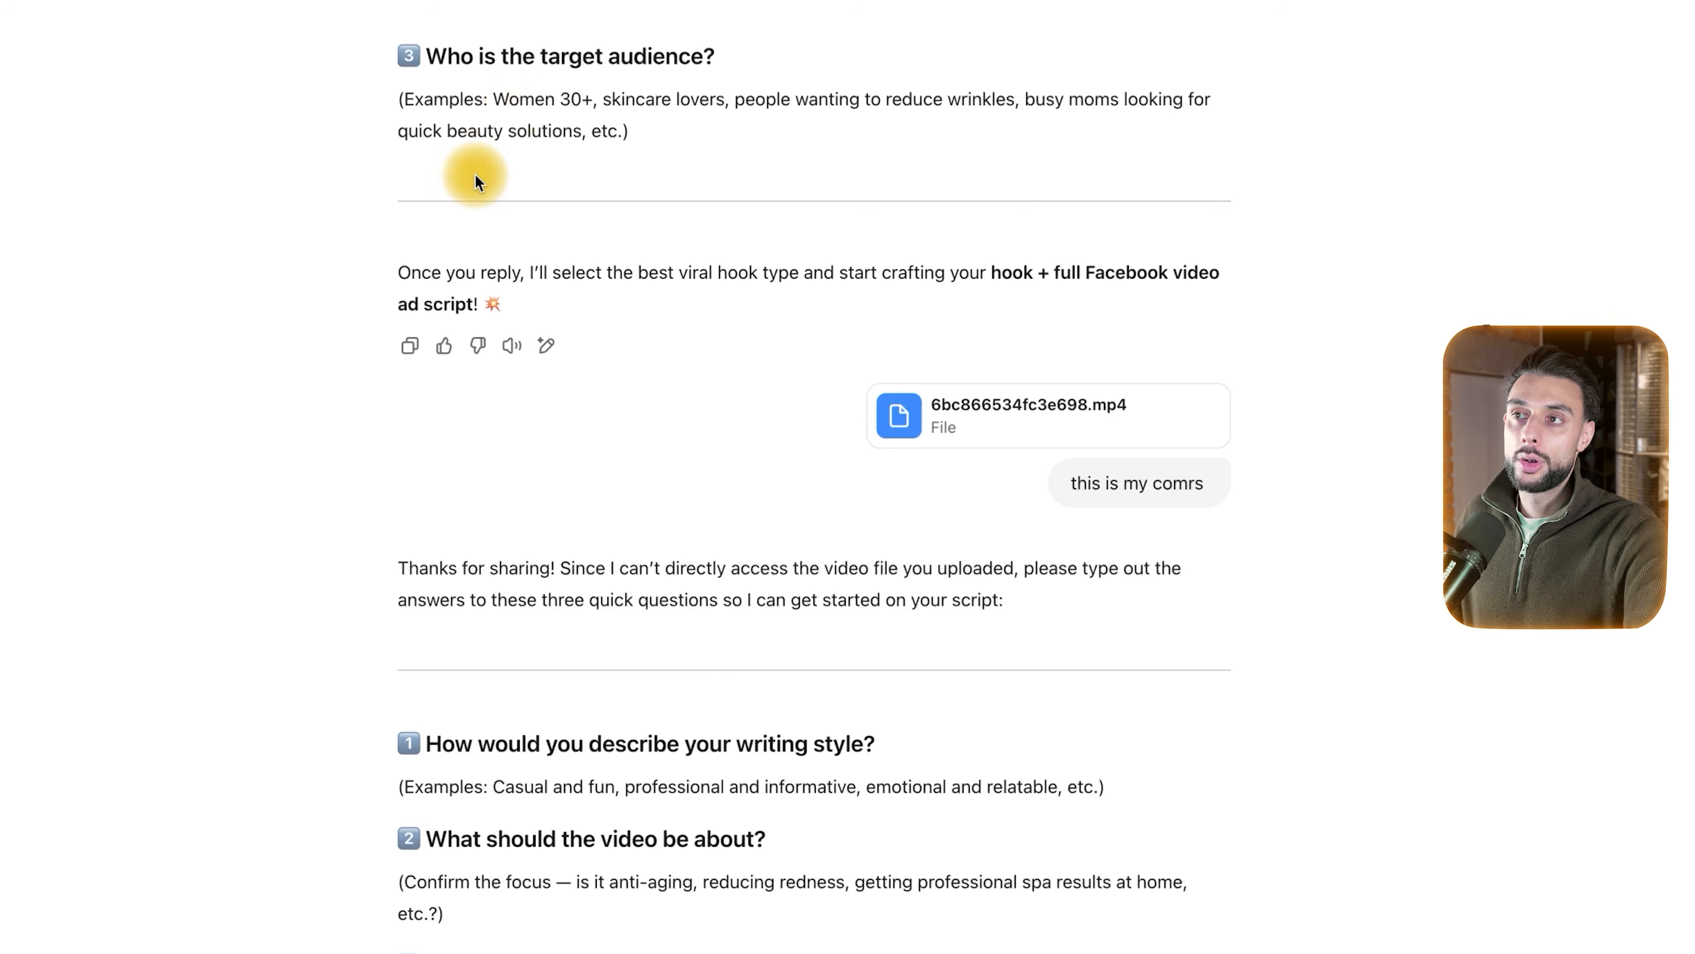
scroll(1138, 394, "down", 1)
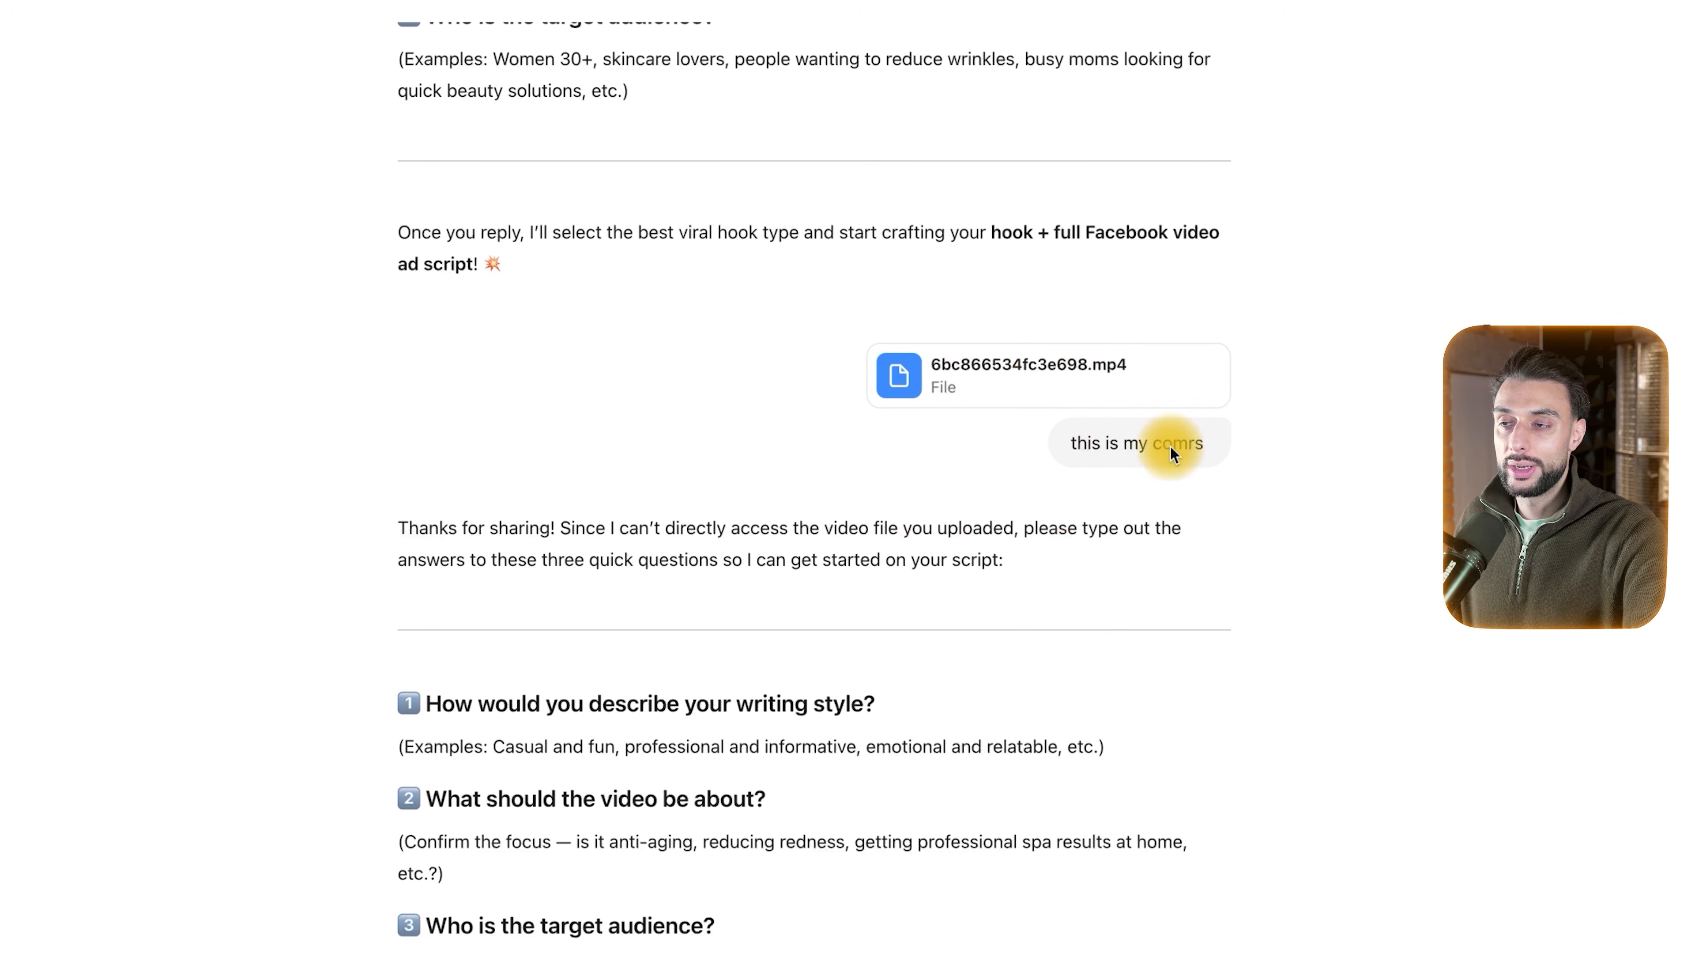
left_click_drag(449, 538, 939, 557)
left_click(754, 549)
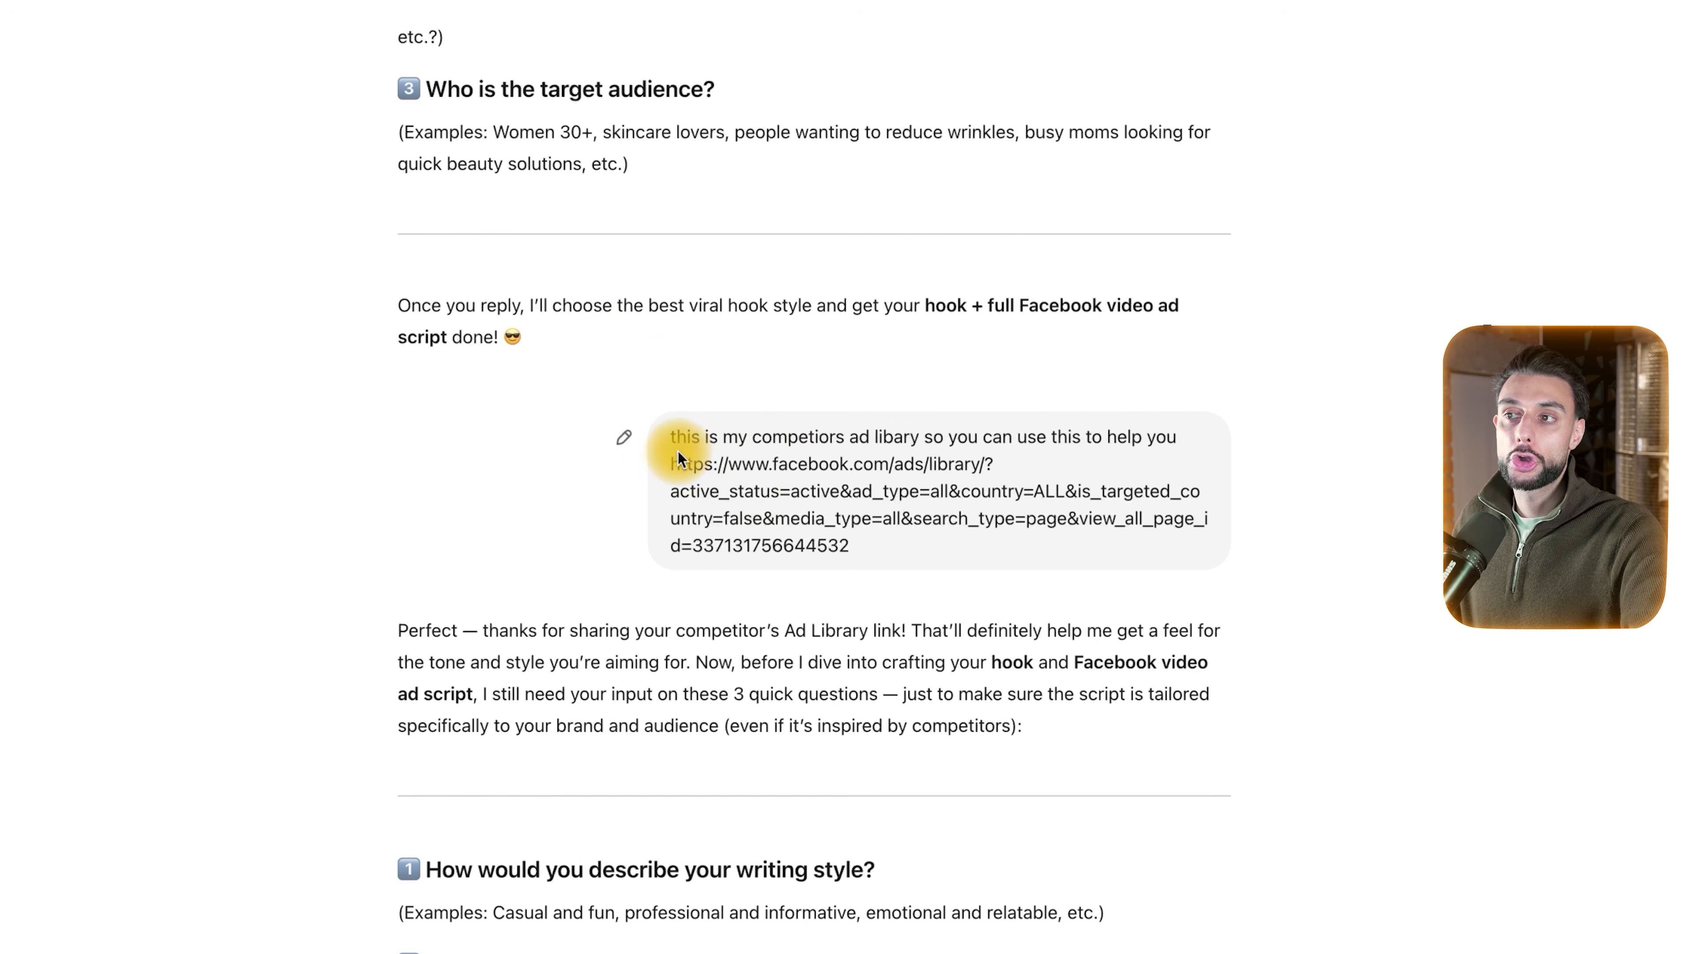
- Examine the message sharing the competitor's Facebook ad library link and the three follow-up questions the GPT asks about it
scroll(680, 460, "down", 1)
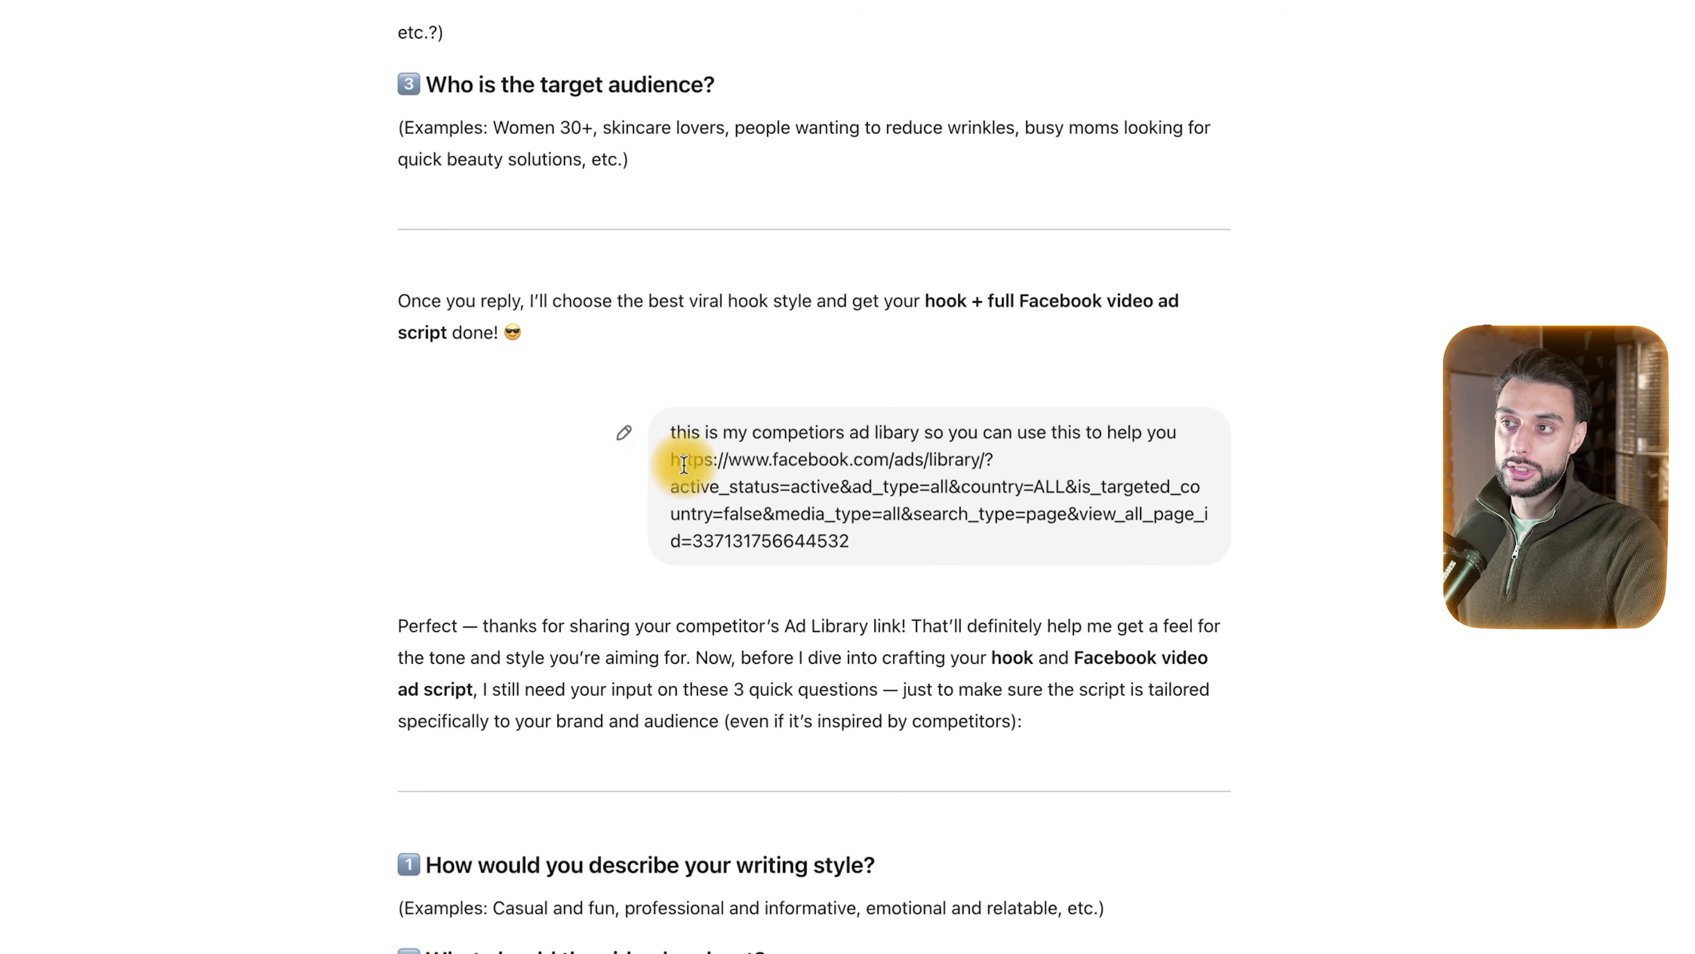
left_click_drag(670, 428, 847, 548)
left_click(847, 550)
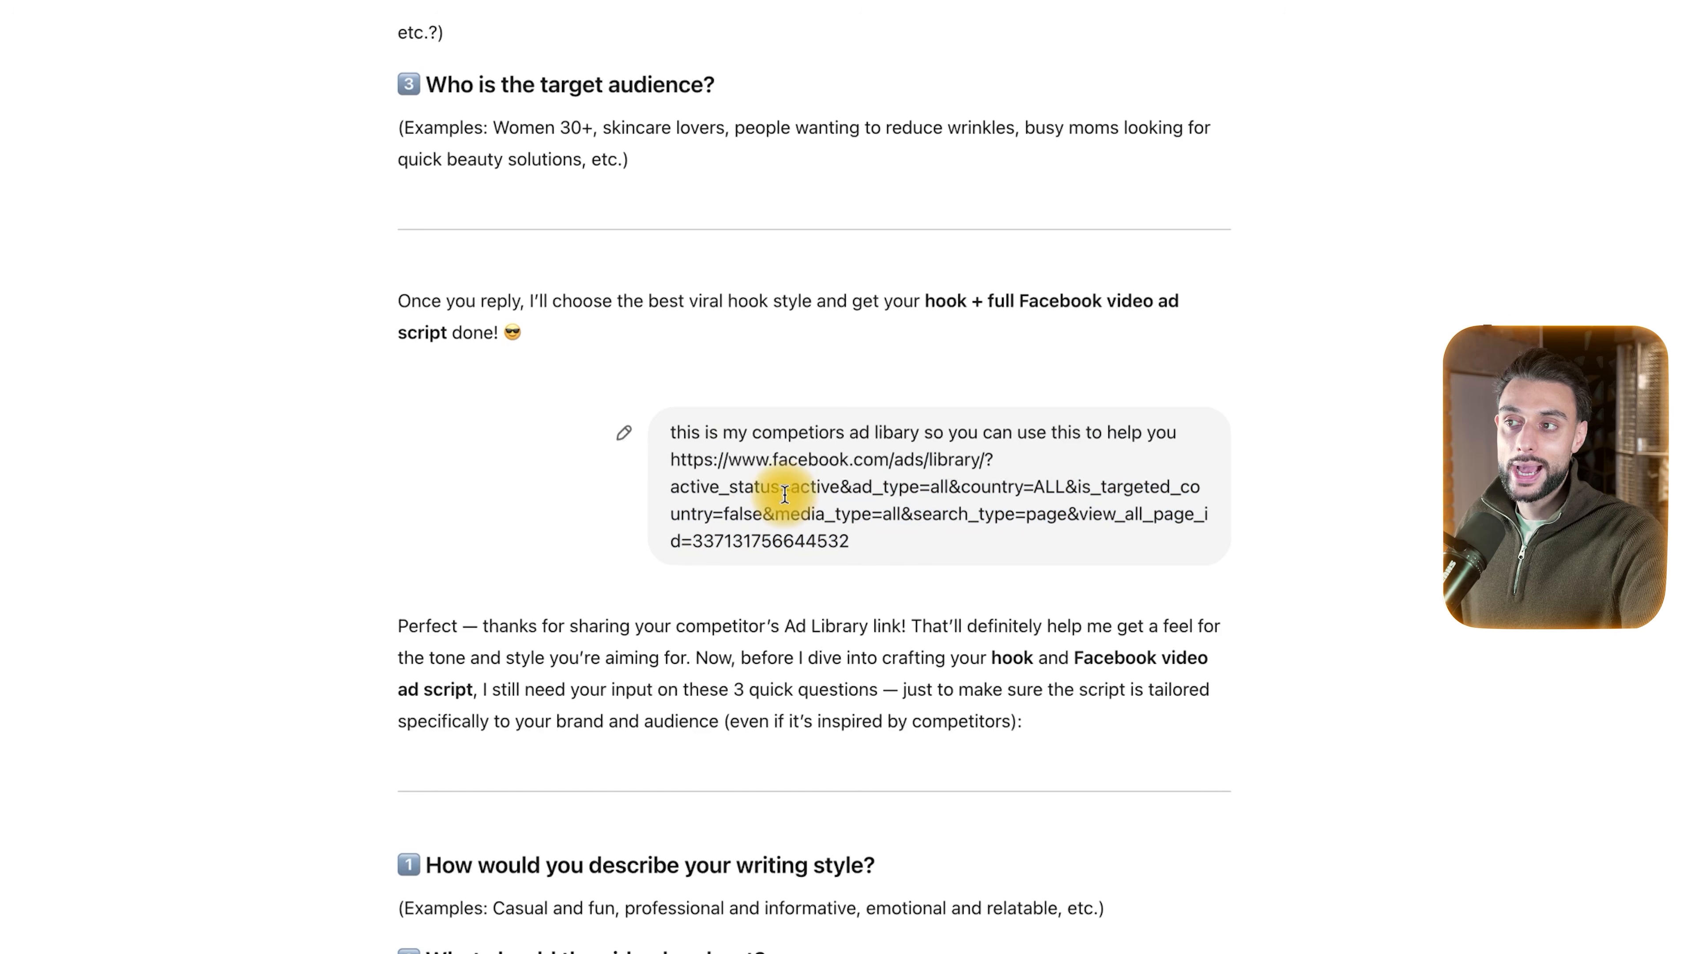
left_click_drag(651, 428, 906, 550)
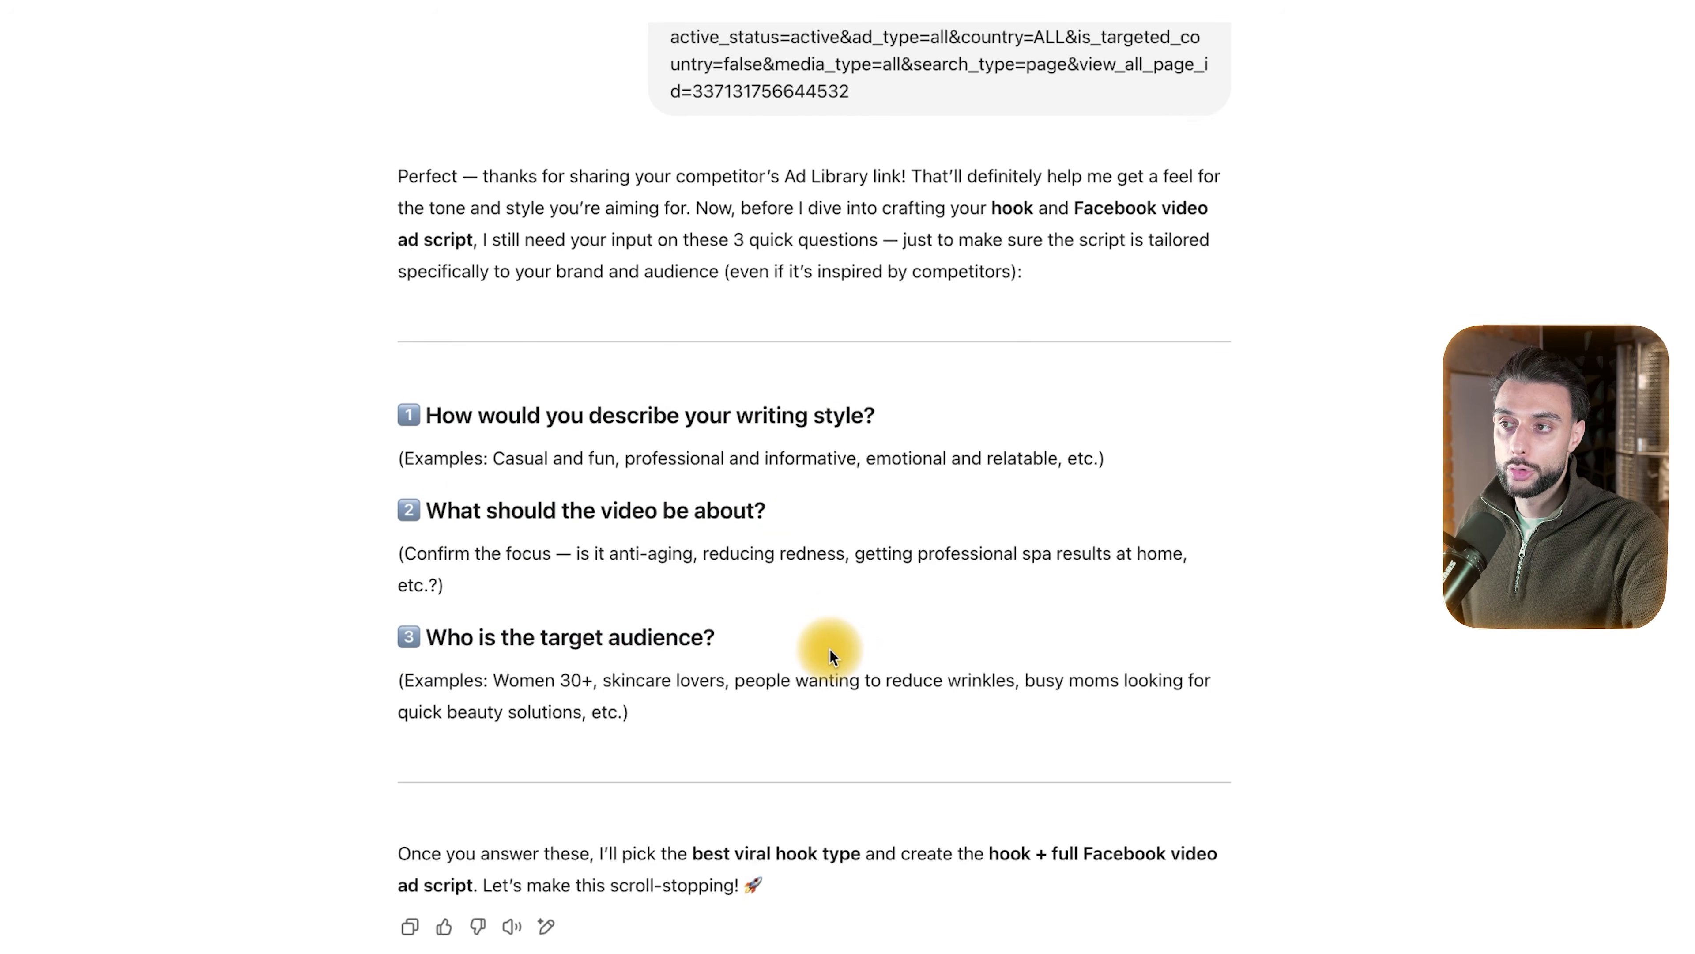
scroll(831, 656, "down", 5)
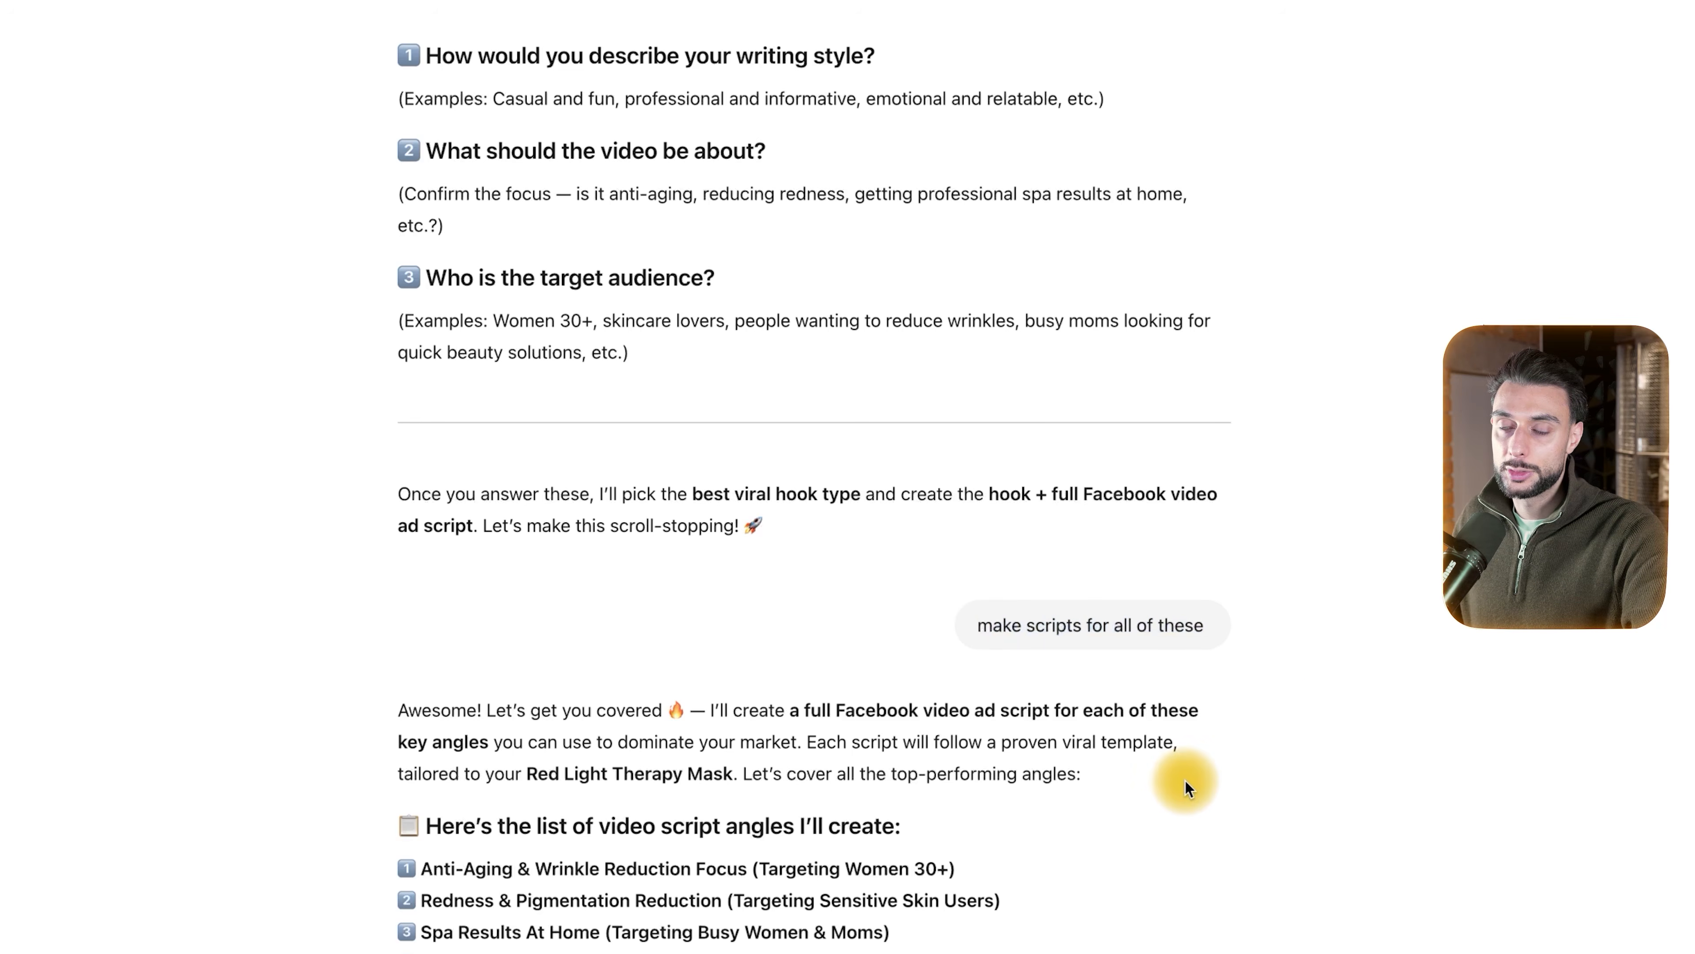
scroll(662, 388, "up", 1)
left_click_drag(708, 419, 386, 118)
left_click(392, 133)
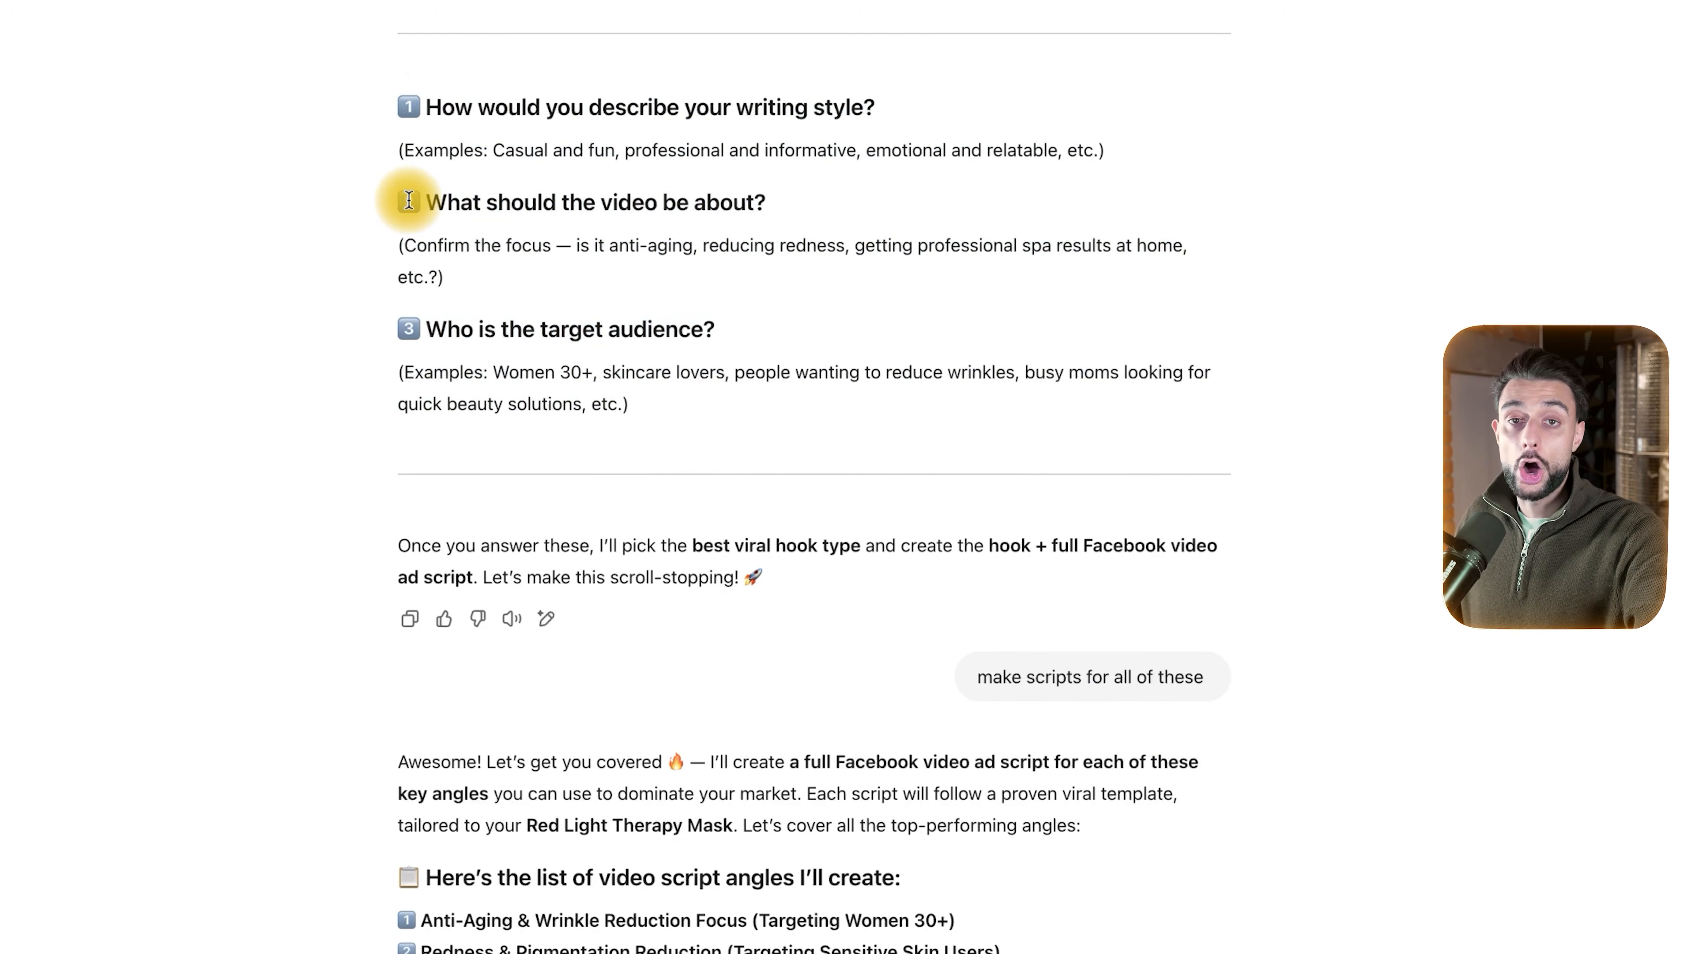
left_click_drag(582, 236, 714, 407)
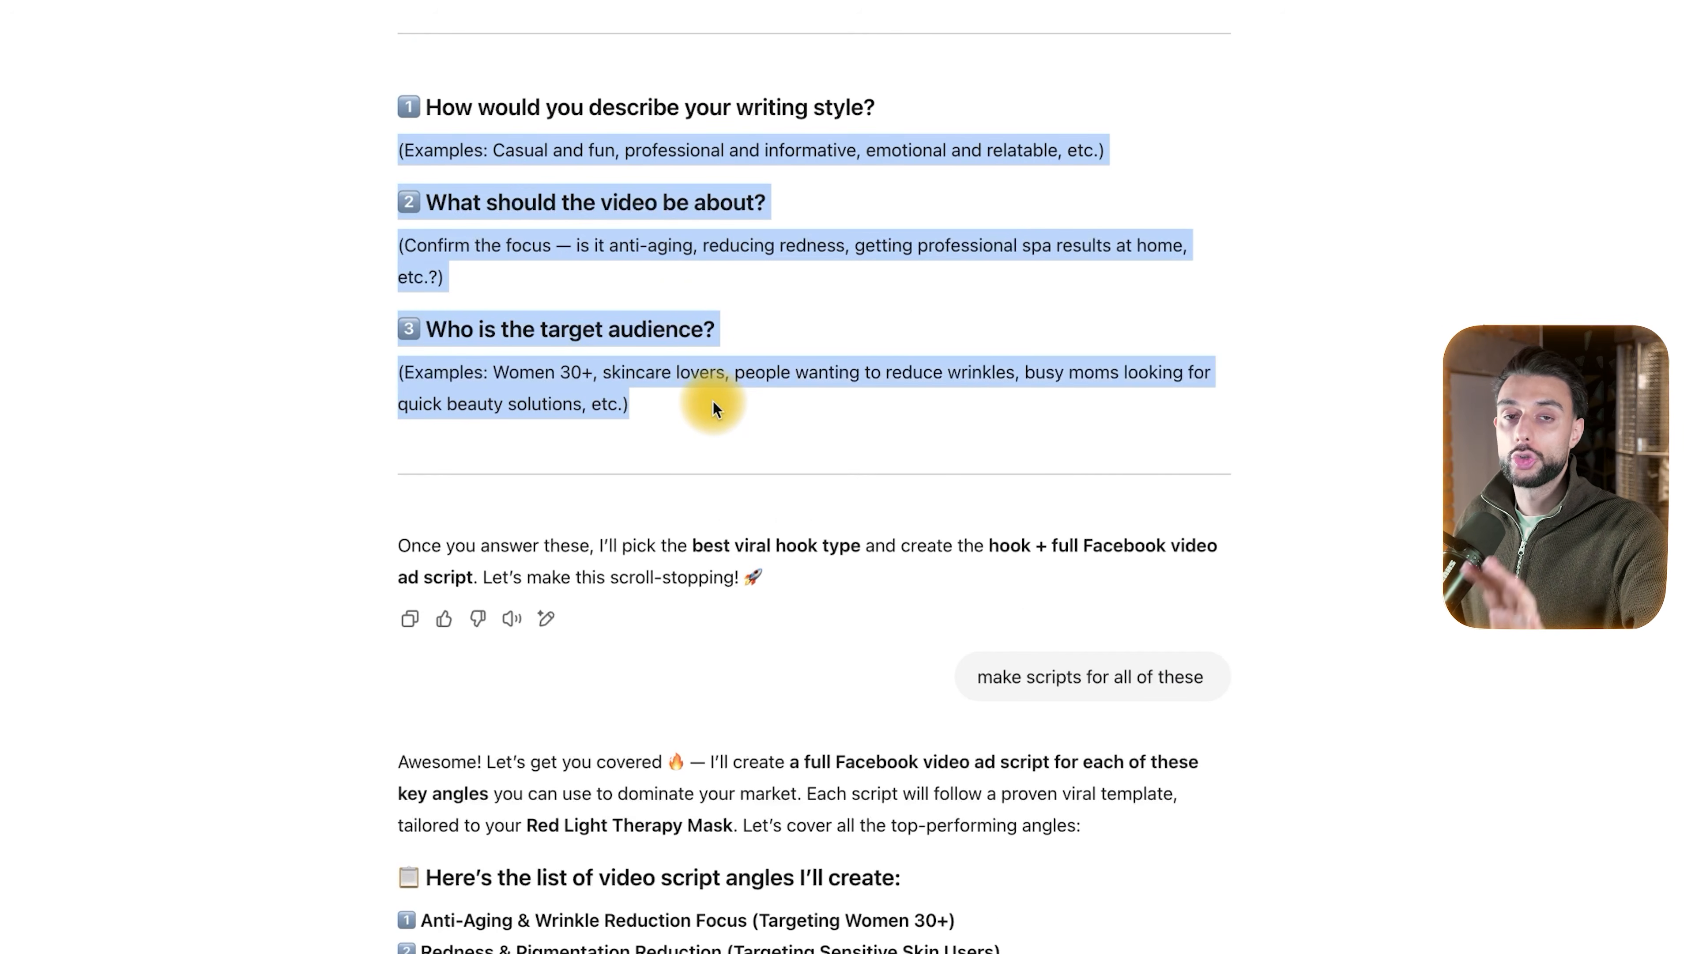
- Read through the proposed script angles and the generated Facebook video ad scripts, from Anti-Aging & Wrinkle Reduction to Self-Care & Confidence Boost
scroll(439, 276, "down", 8)
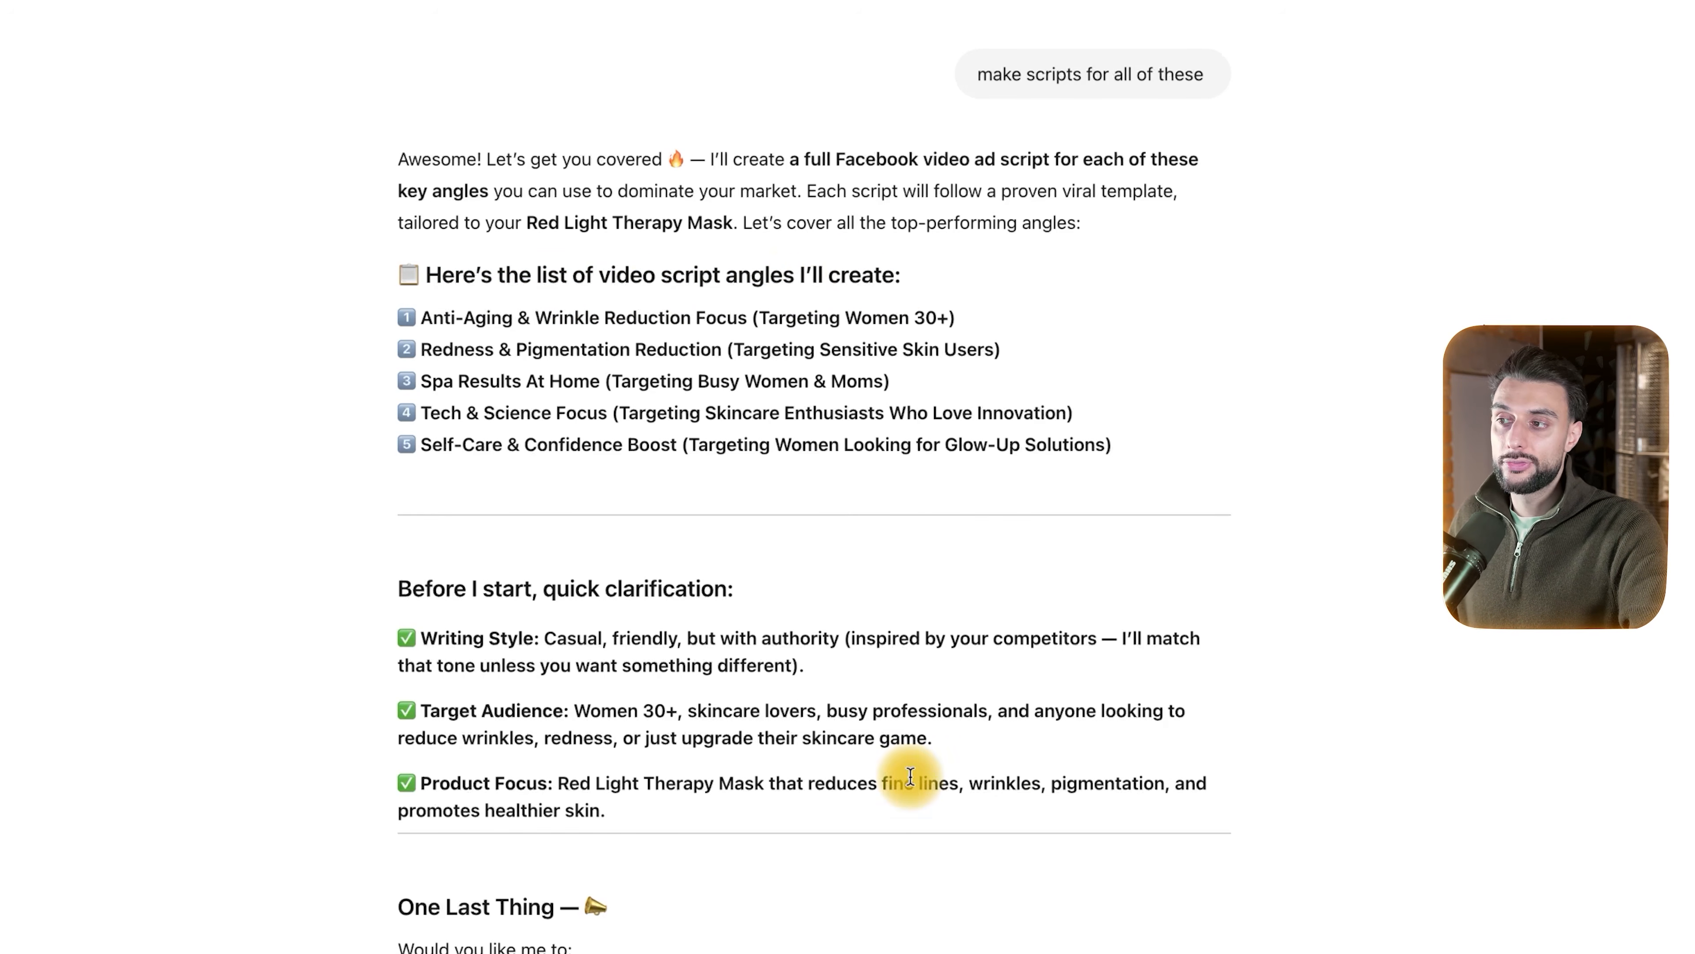
scroll(1003, 773, "down", 10)
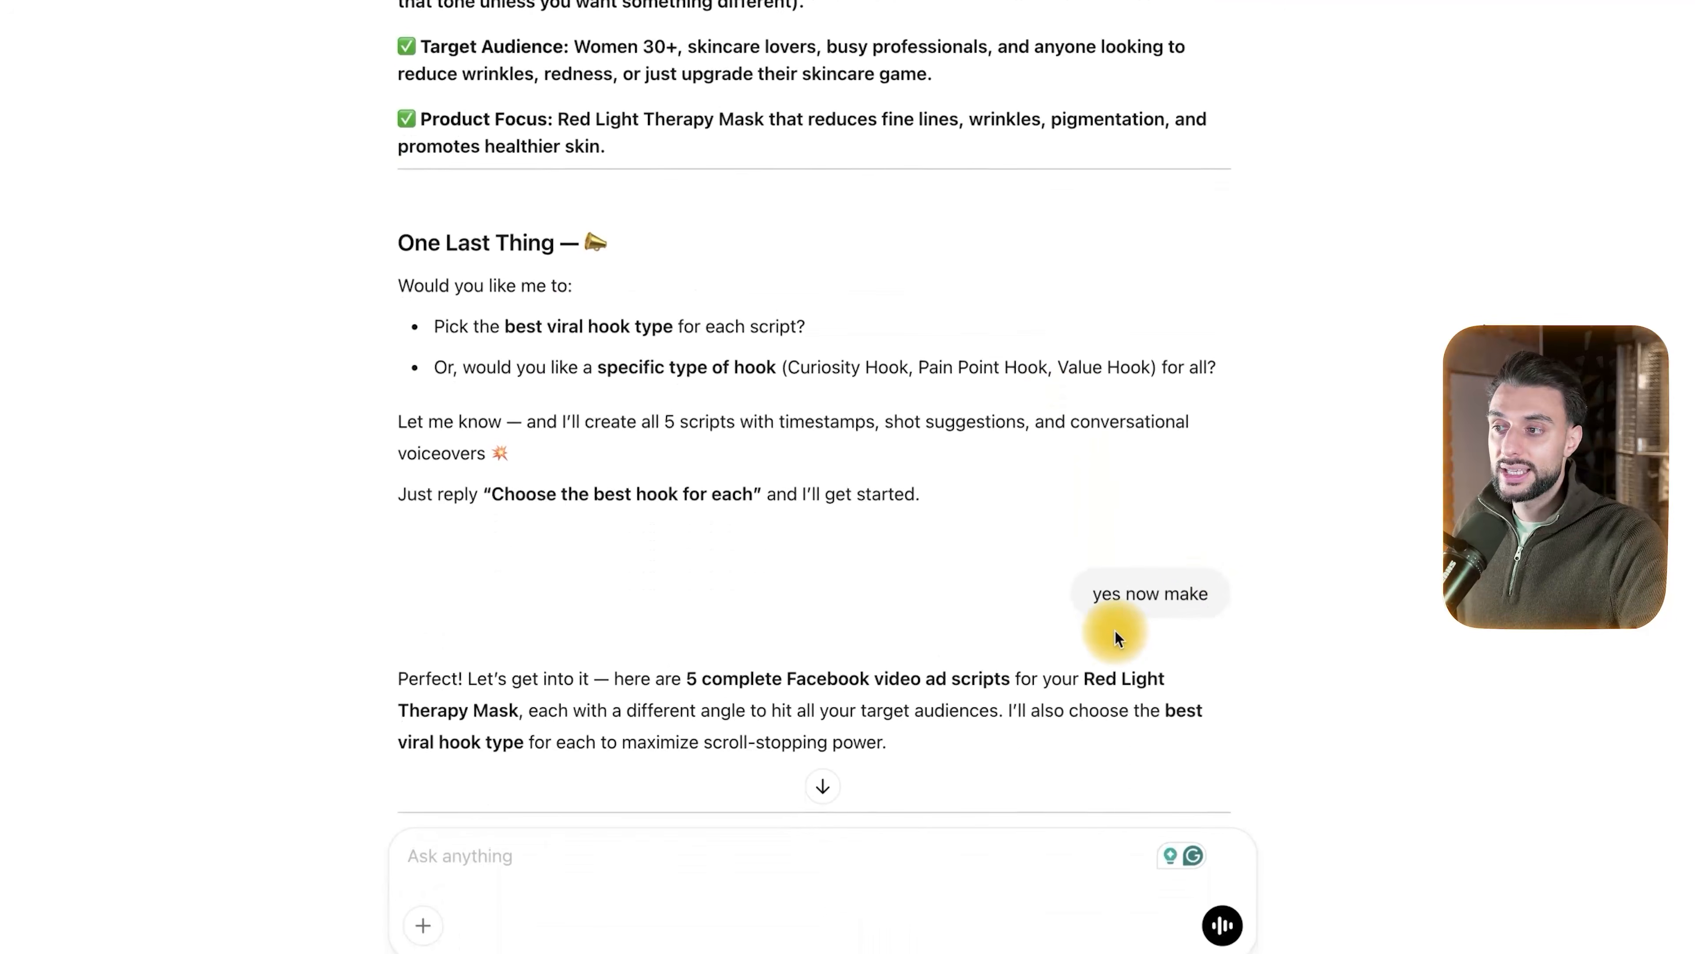
scroll(1194, 561, "down", 20)
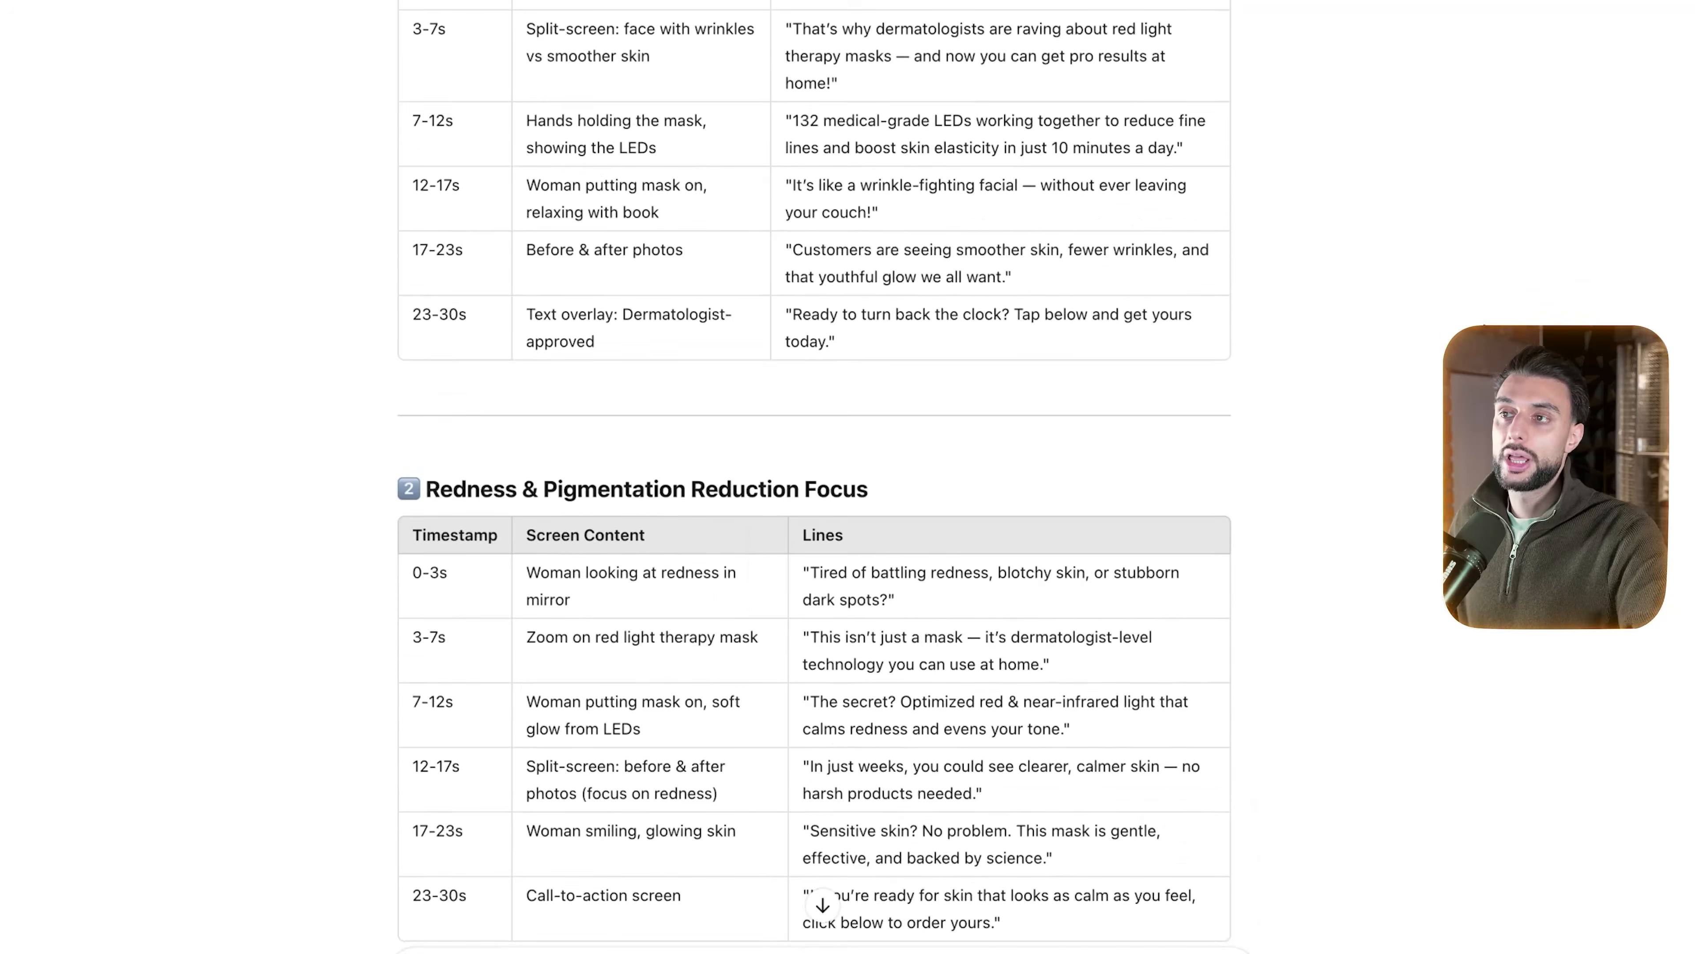
scroll(1268, 406, "up", 5)
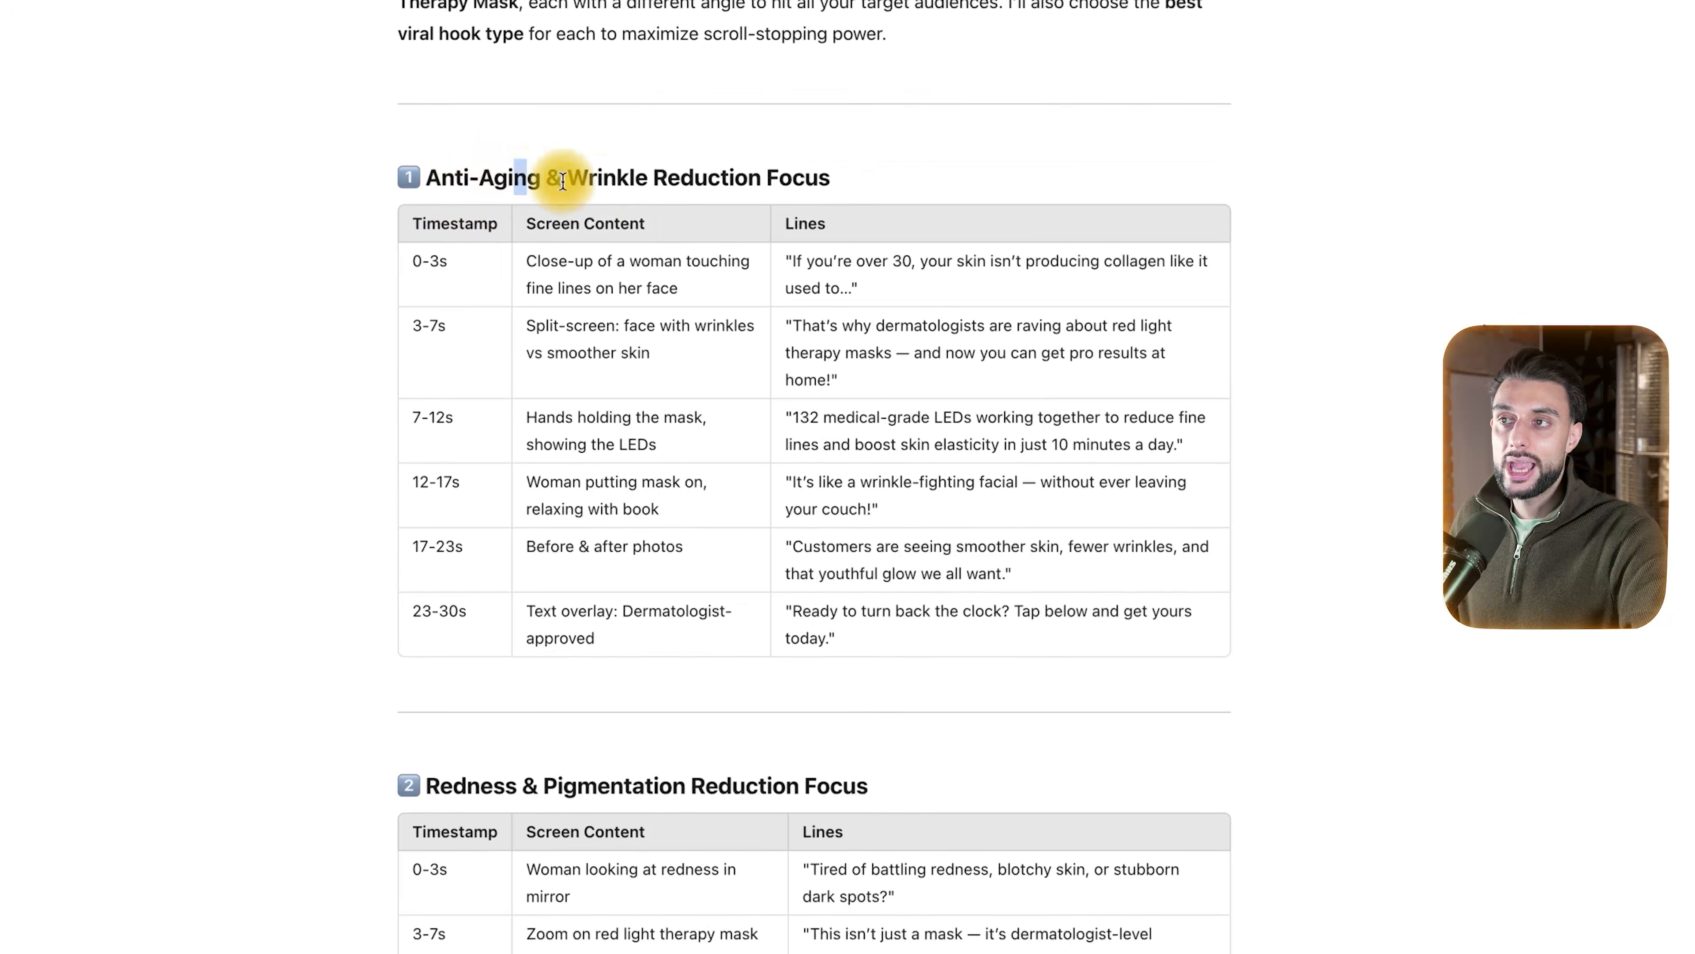
scroll(865, 370, "down", 2)
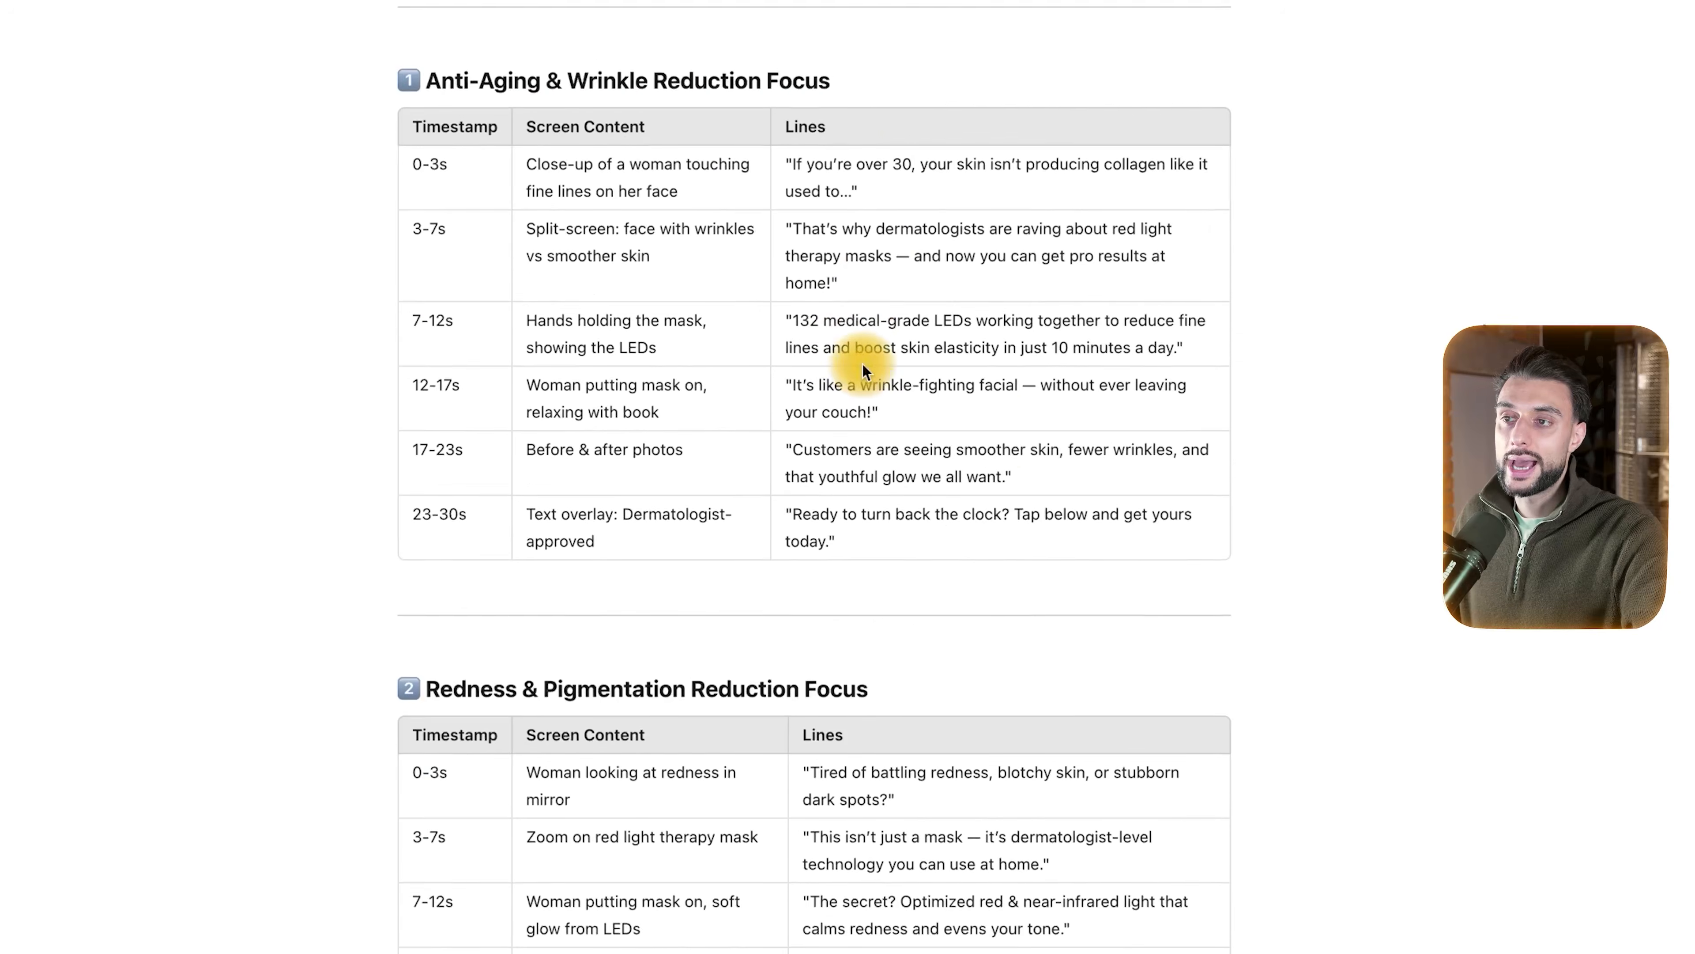
scroll(865, 370, "down", 8)
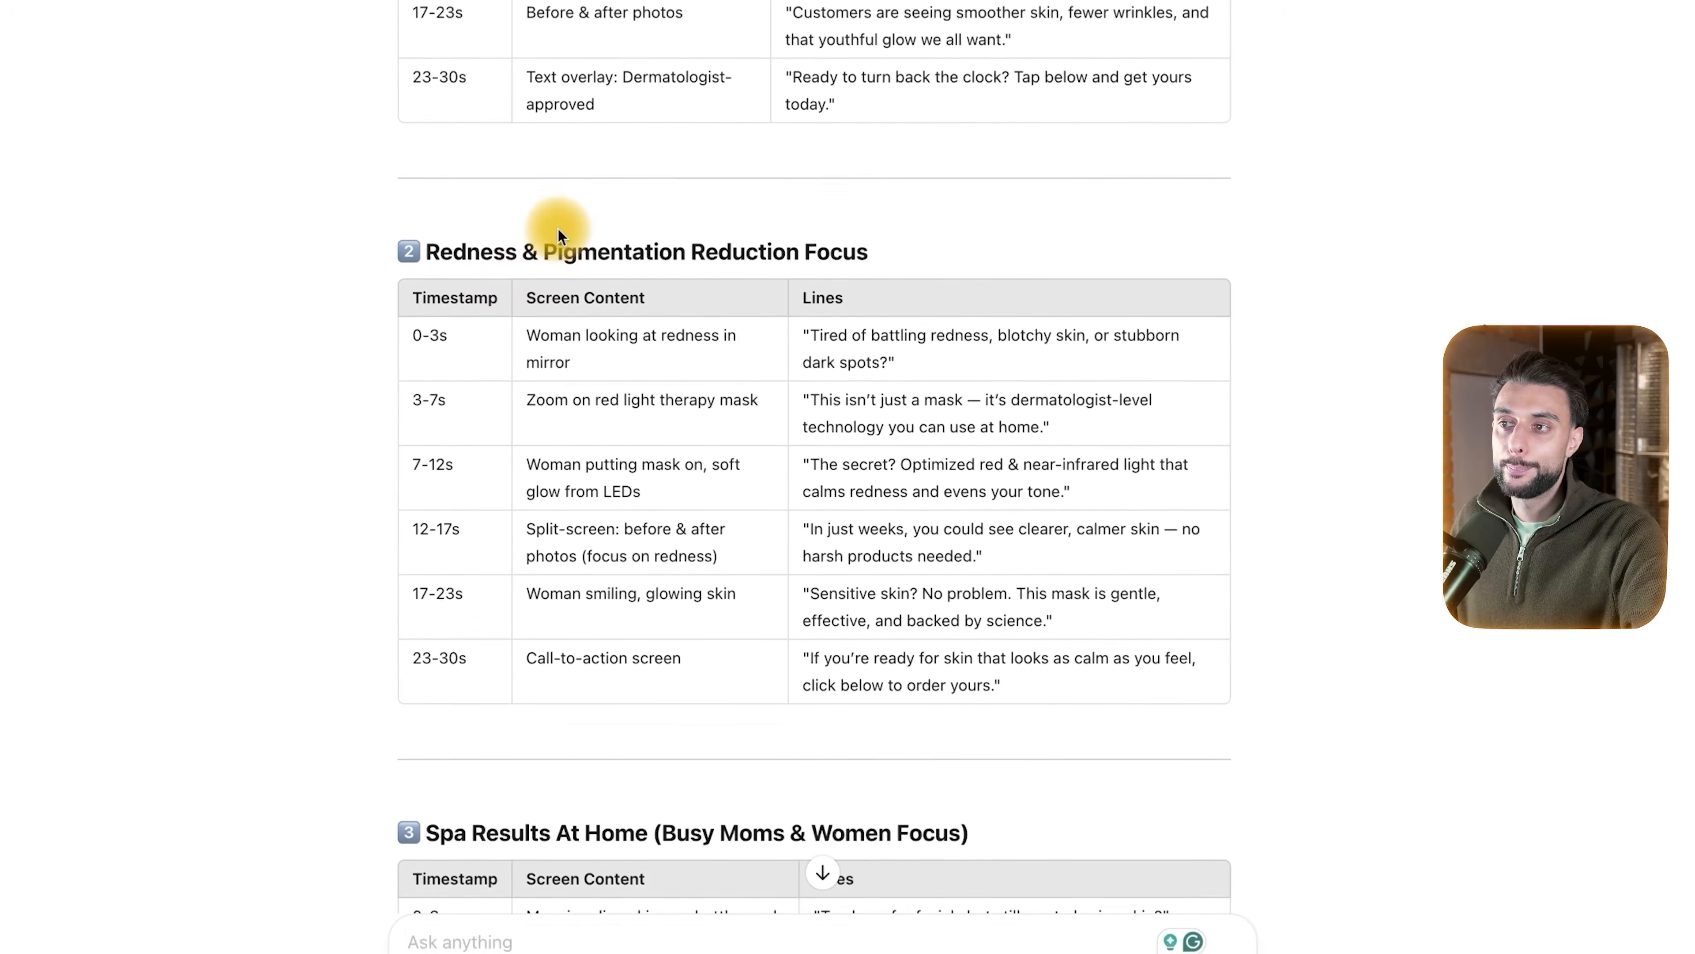
scroll(922, 294, "down", 11)
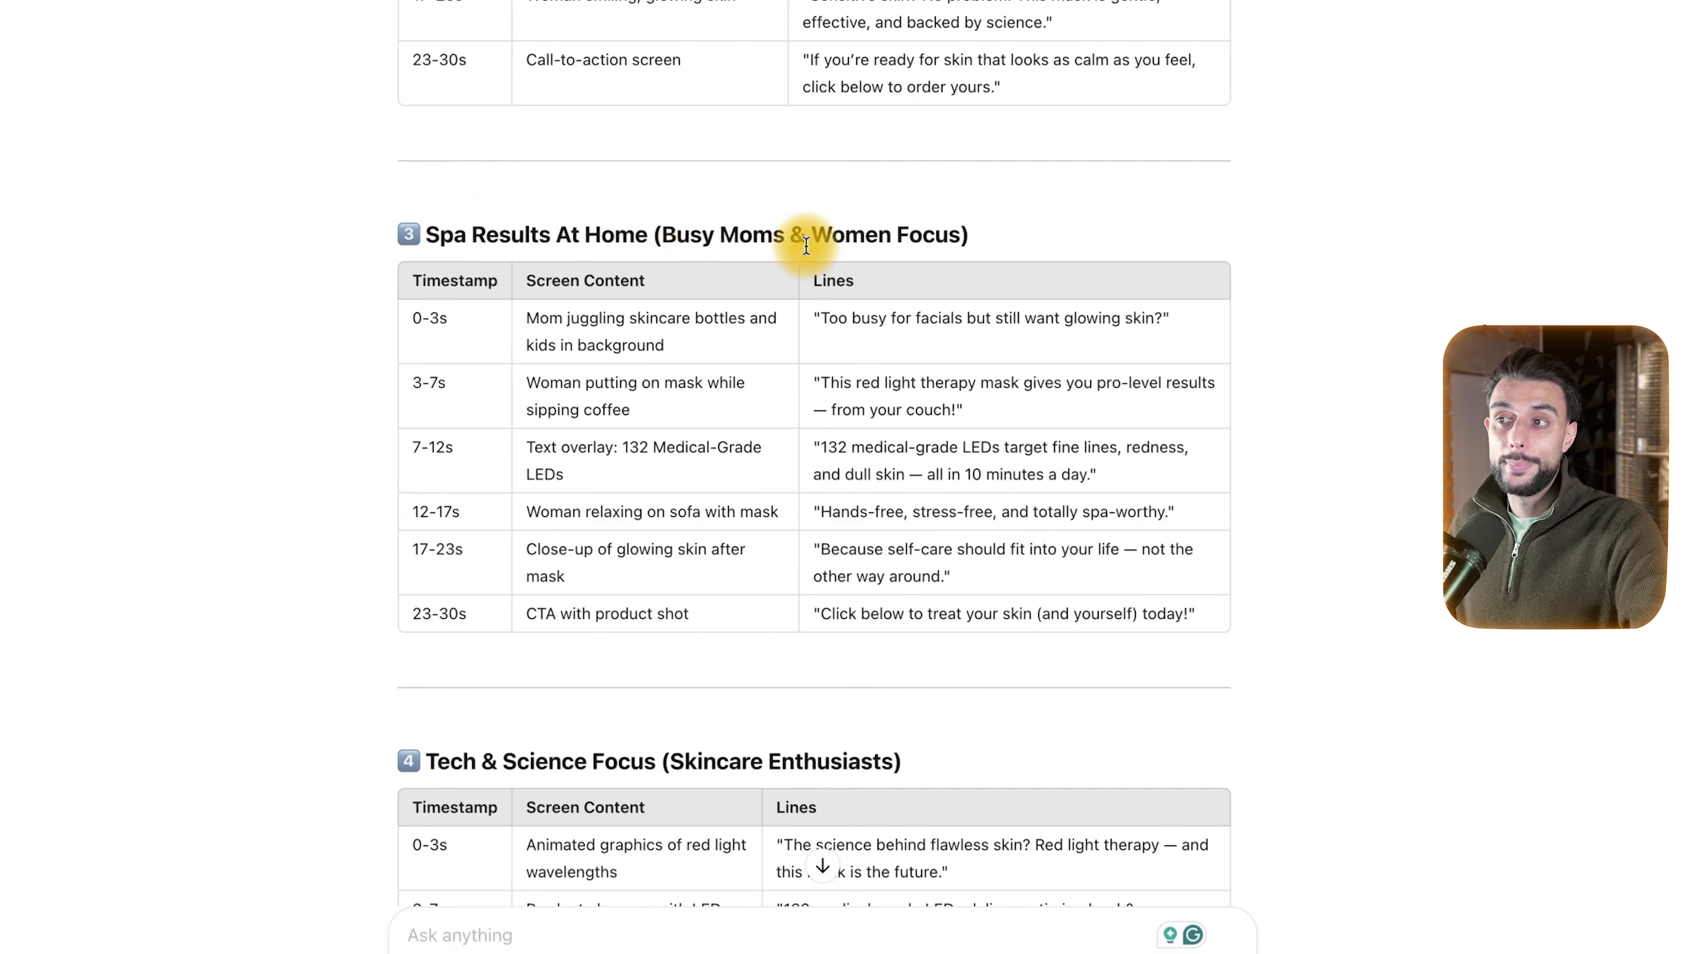
scroll(976, 458, "down", 8)
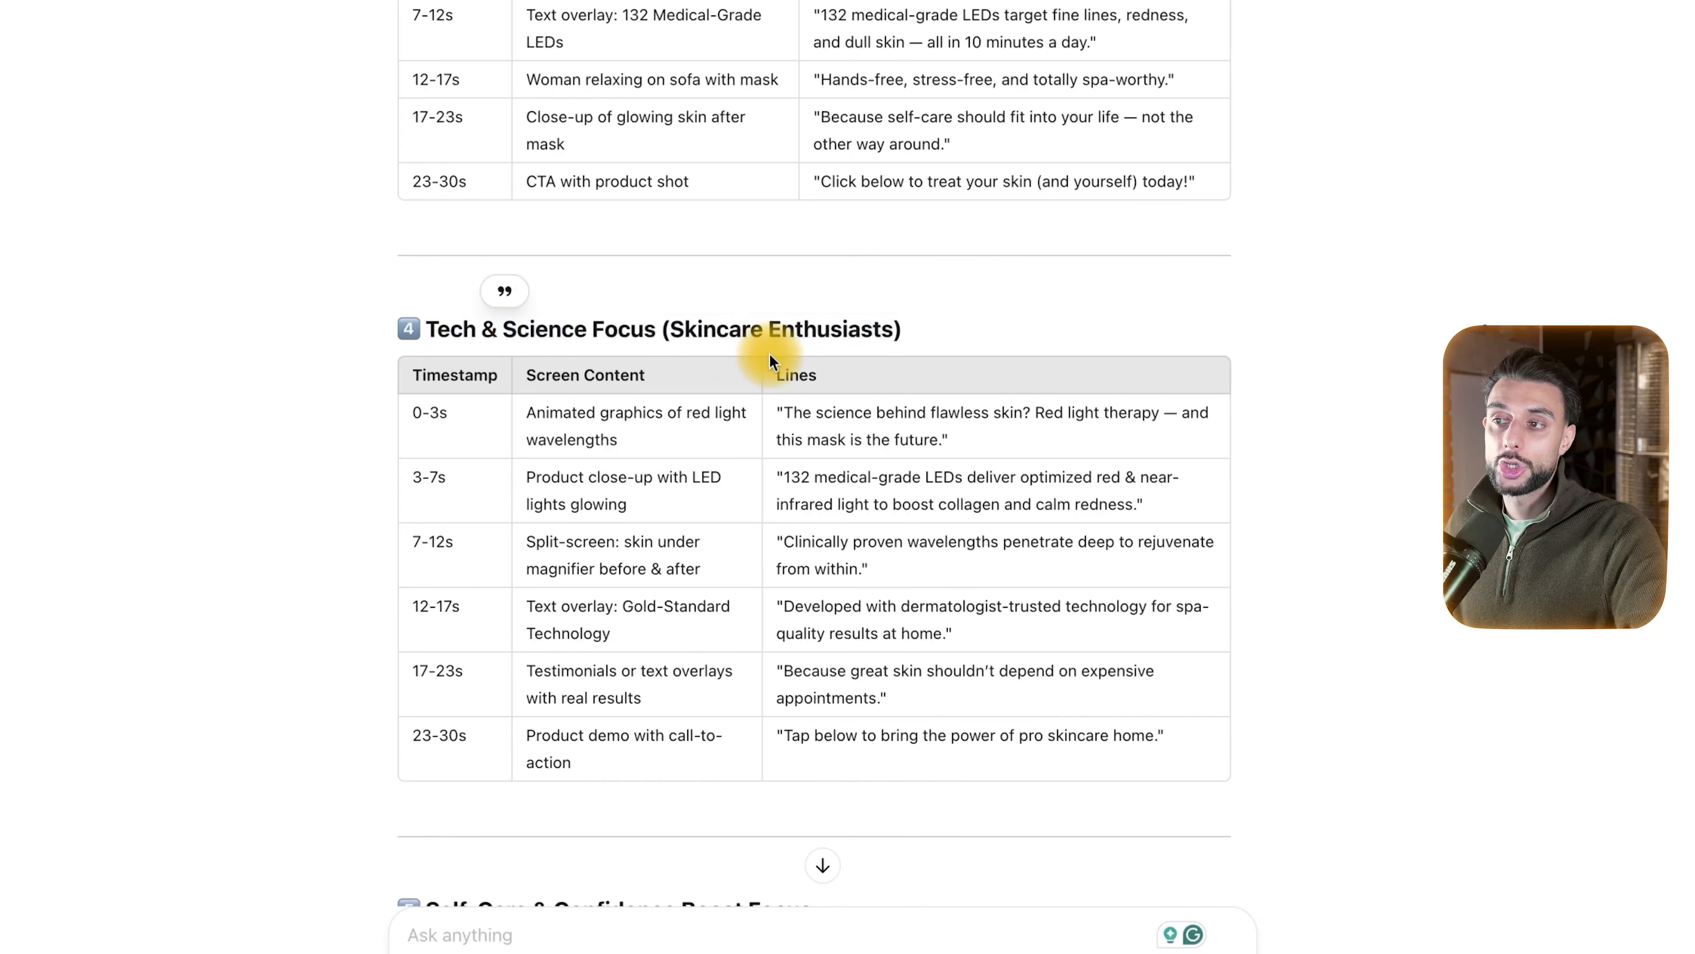
scroll(1029, 361, "down", 13)
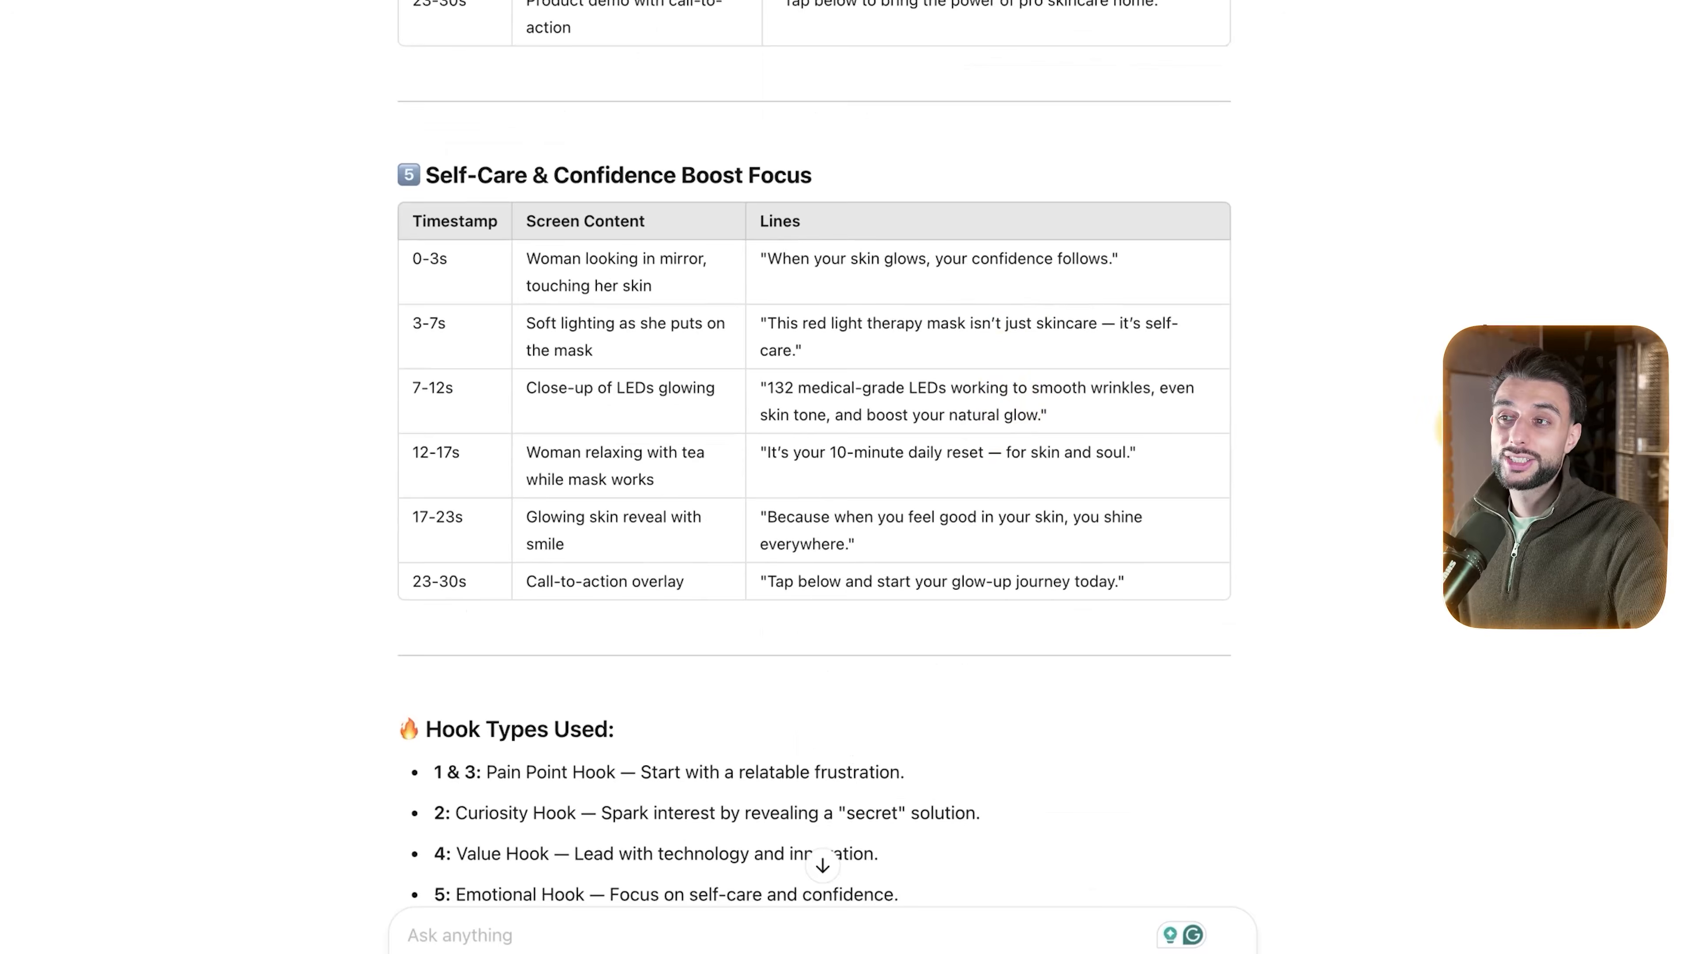
- Go back over the generated scripts to the Anti-Aging & Wrinkle Reduction table with its timestamps, screen content and lines
scroll(814, 468, "up", 6)
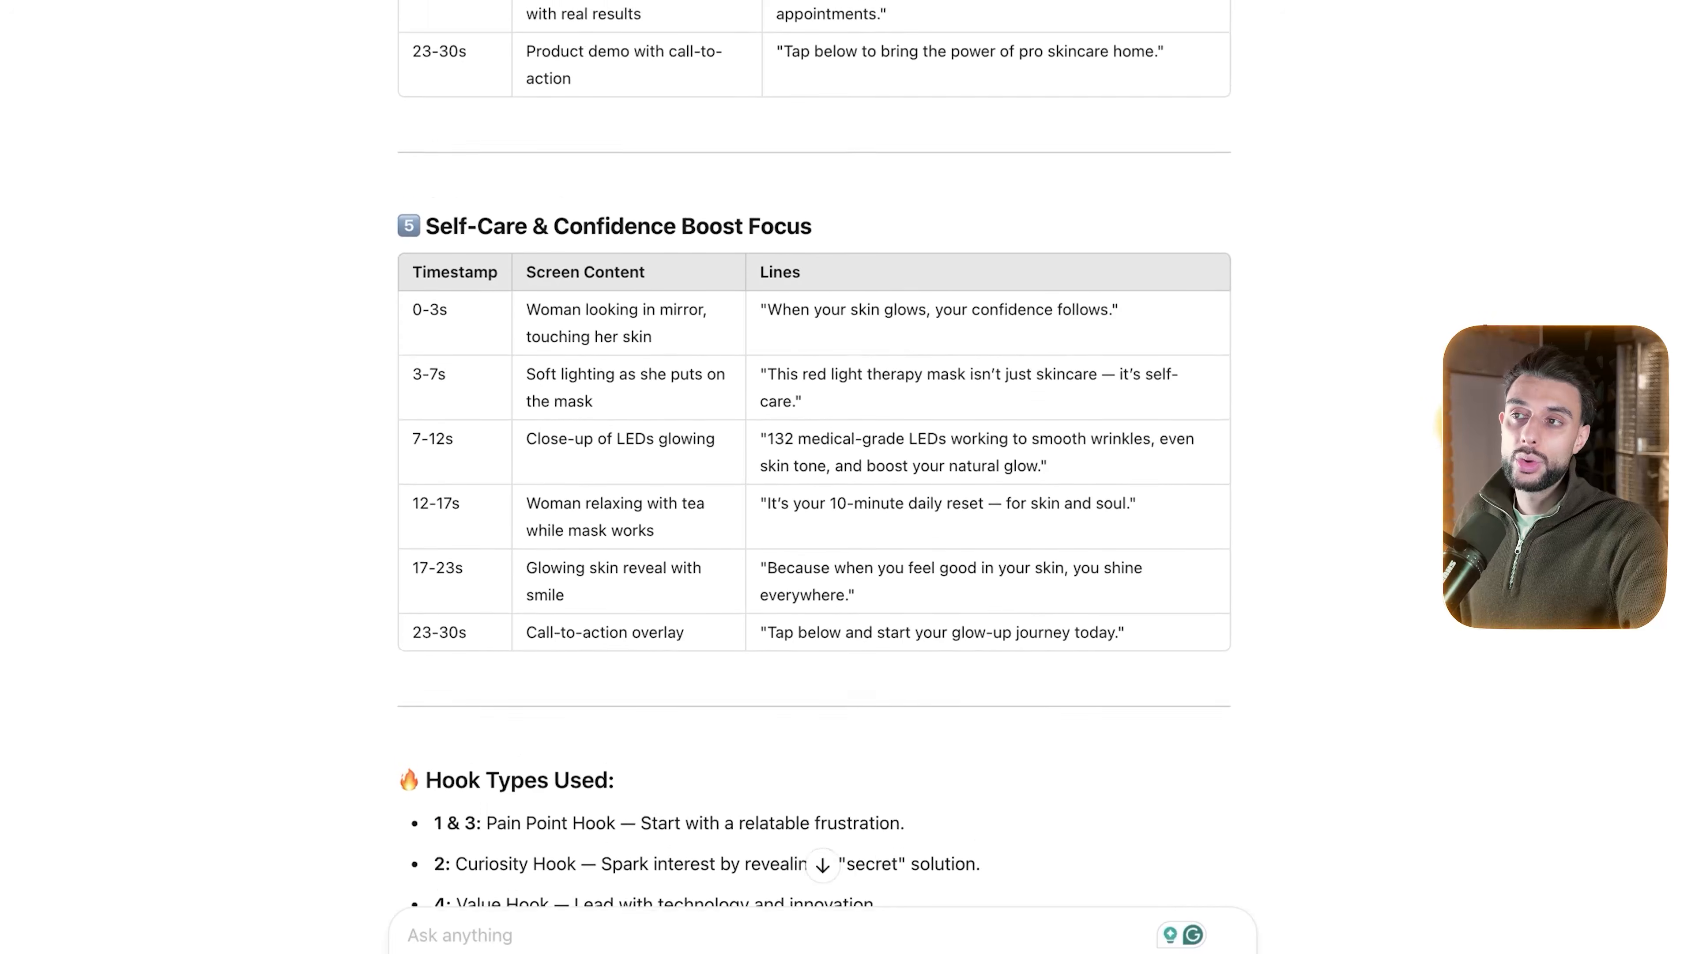
scroll(814, 468, "up", 20)
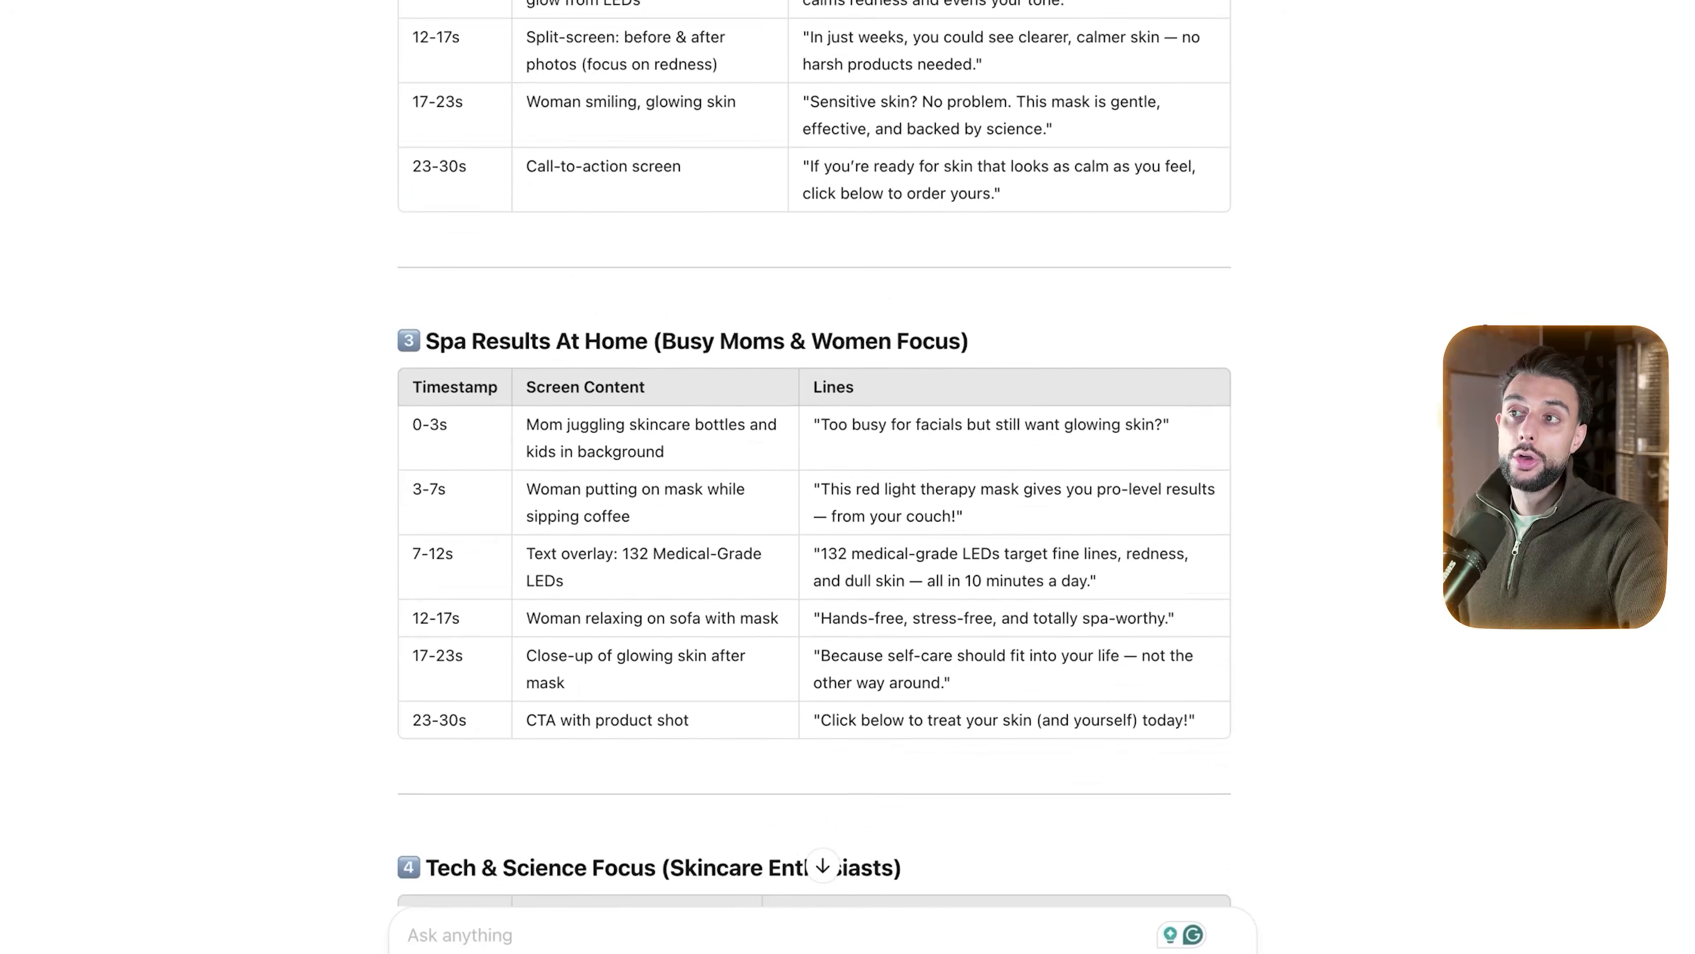
scroll(814, 467, "up", 13)
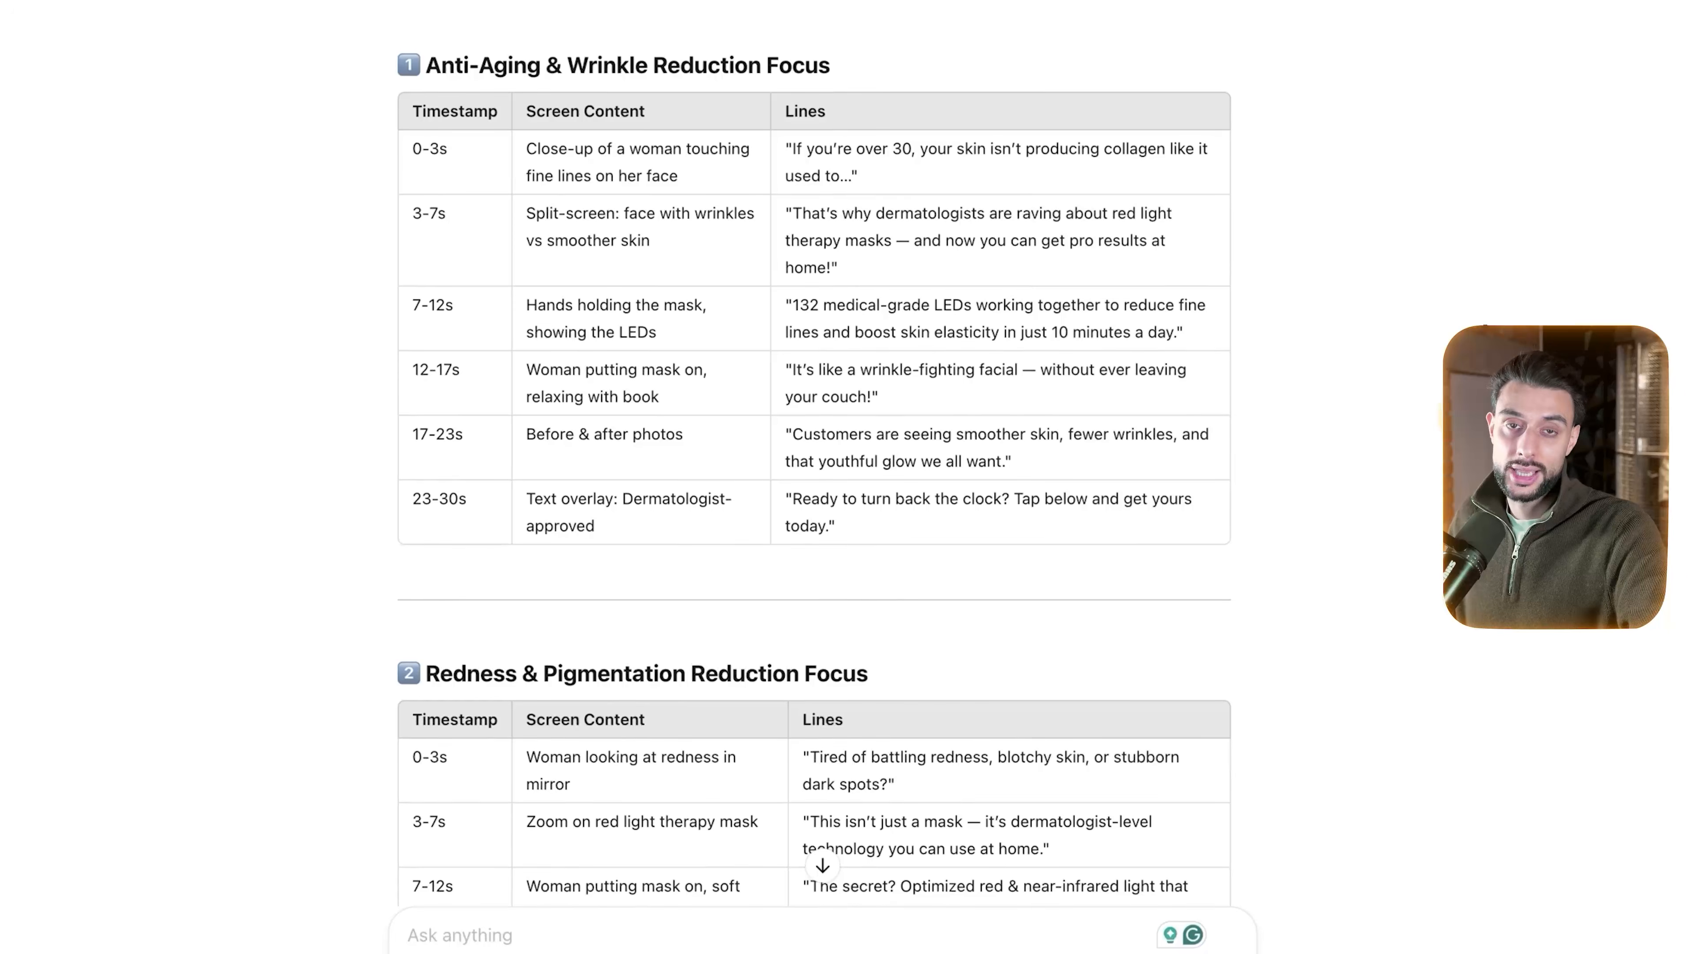
scroll(814, 468, "down", 8)
scroll(1364, 442, "up", 7)
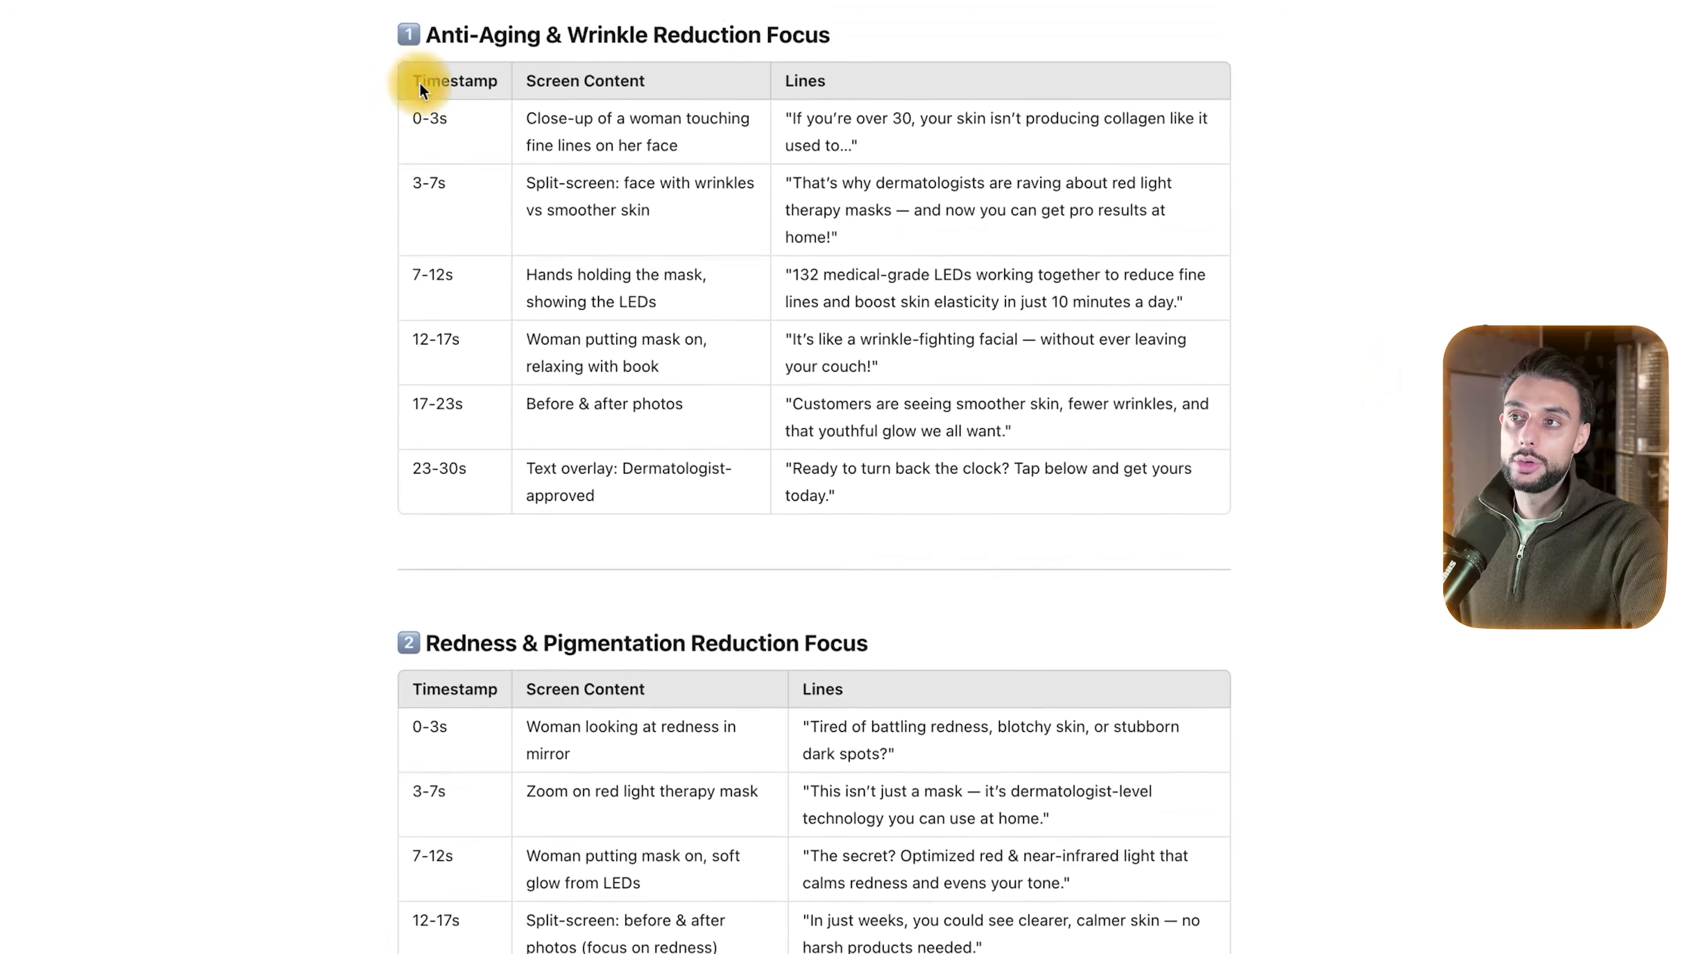
- Examine the Anti-Aging table's lines and the follow-up prompts requesting just the scripts, without the table, for a 30-45 second video
left_click_drag(788, 227, 1035, 542)
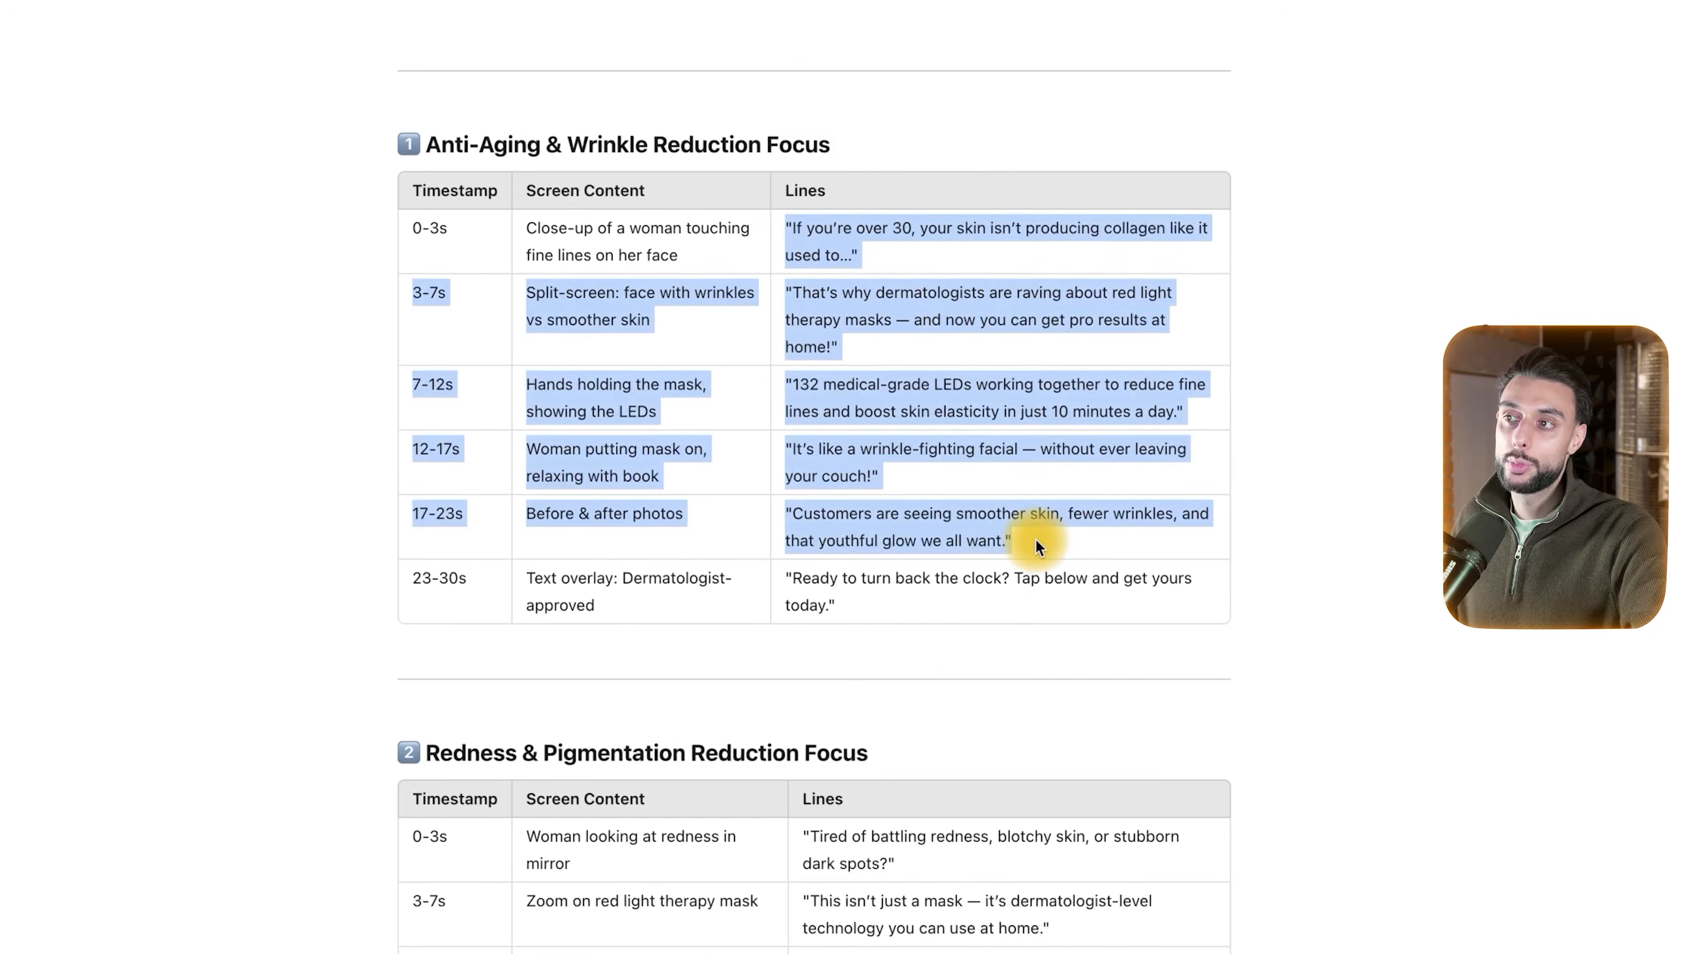
left_click(1032, 651)
scroll(1031, 654, "down", 2)
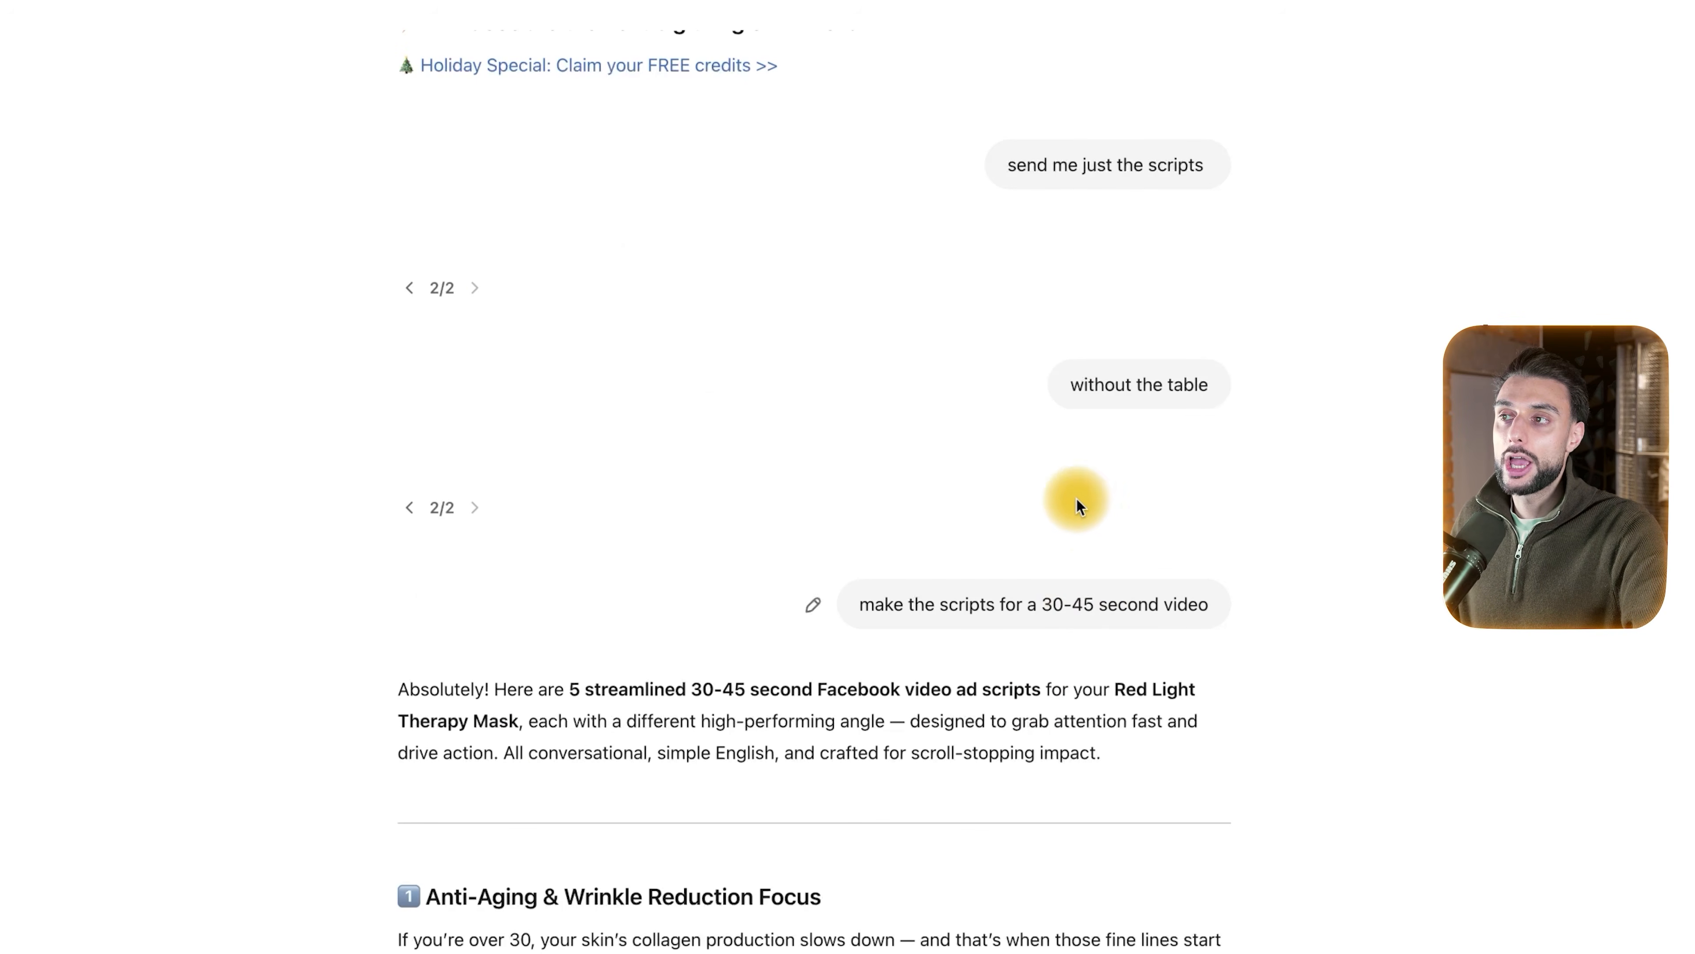
left_click_drag(1081, 388, 1288, 394)
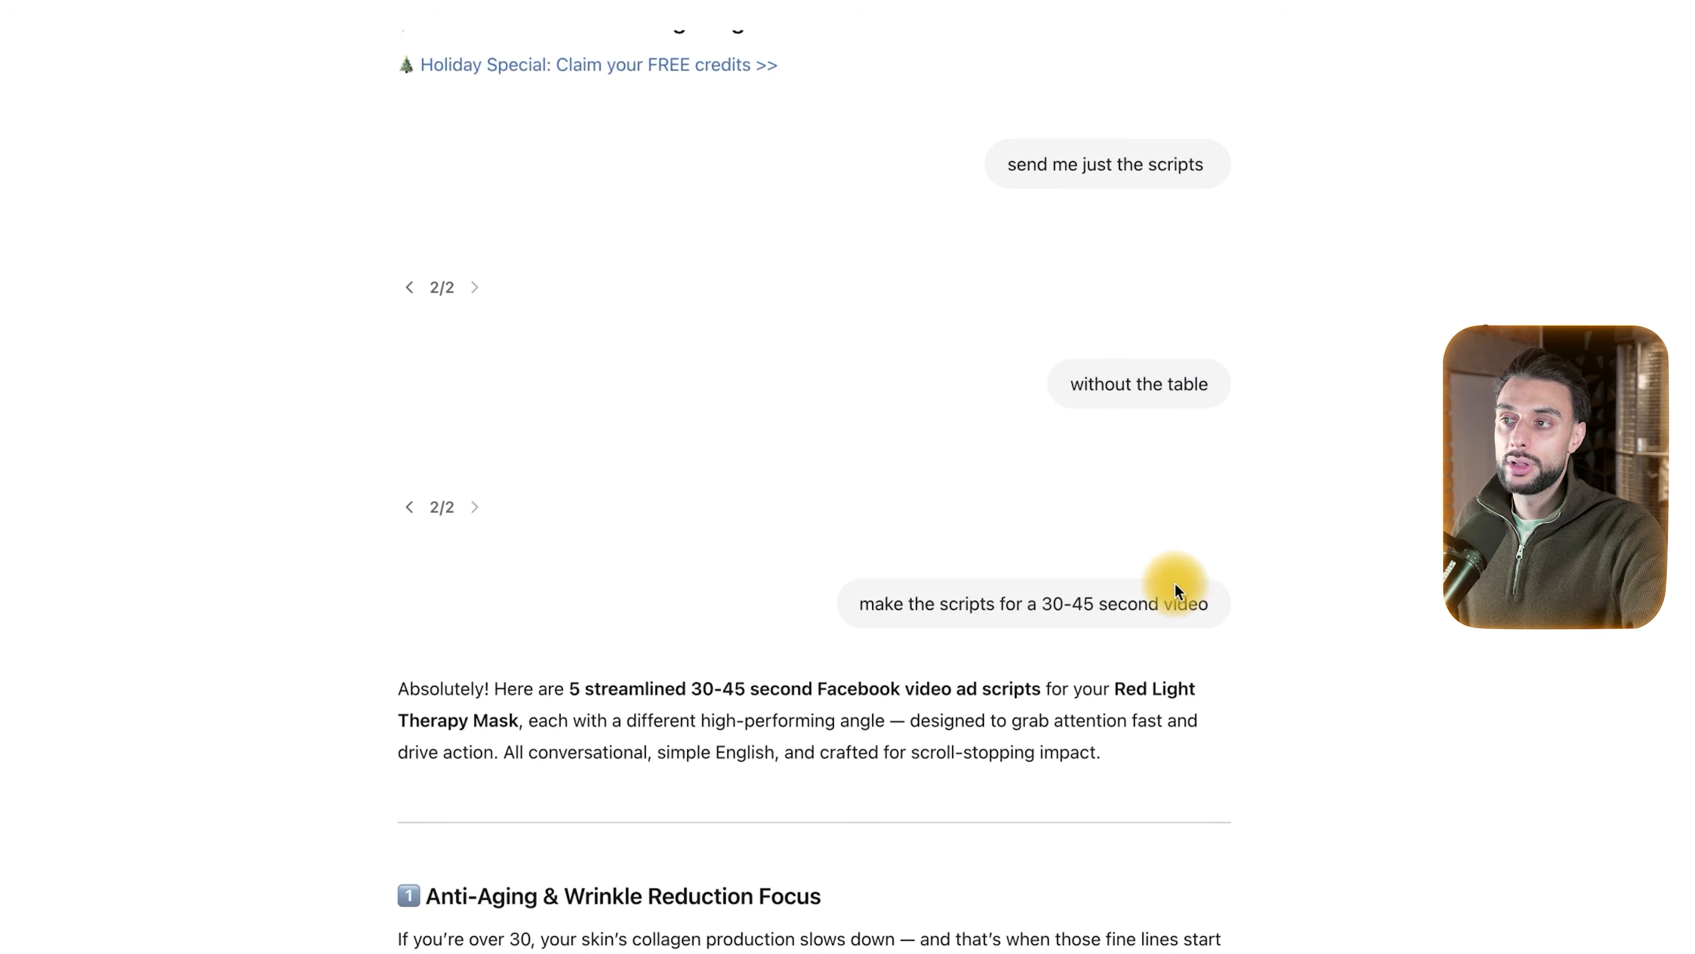
scroll(1188, 592, "down", 1)
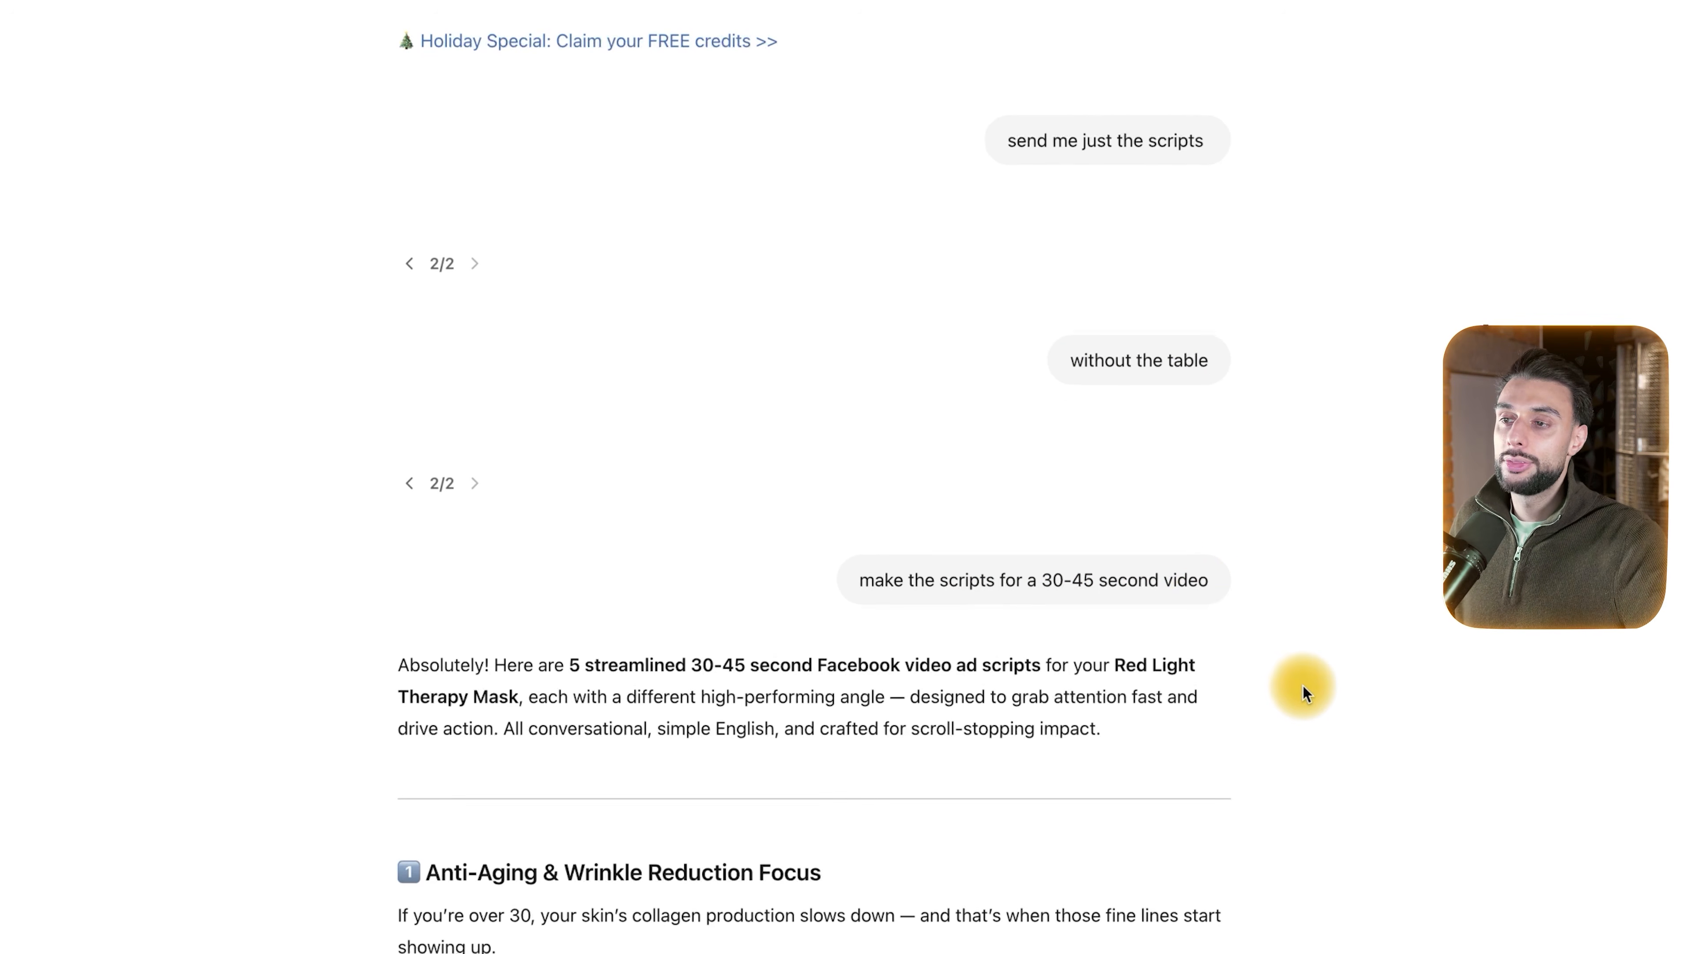
scroll(1303, 691, "down", 10)
scroll(1302, 692, "up", 3)
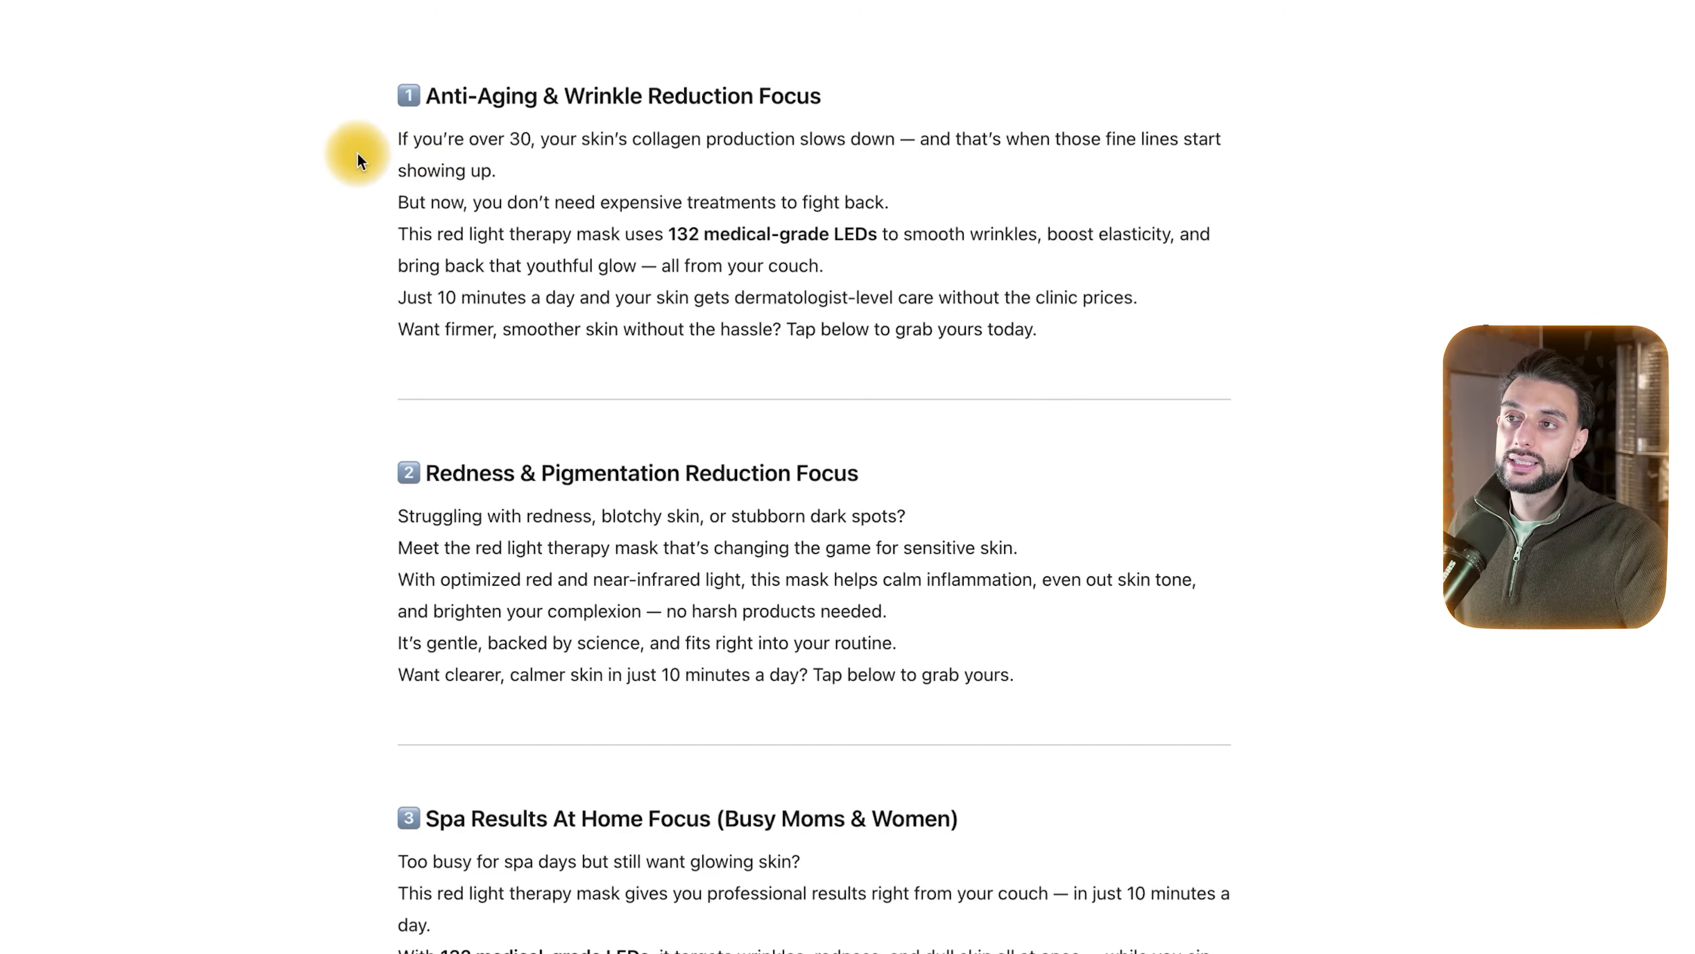
- Read through the table-free 30-45 second scripts, from Anti-Aging & Wrinkle Reduction to Tech & Science Focus
left_click_drag(963, 249, 1161, 335)
left_click(1161, 335)
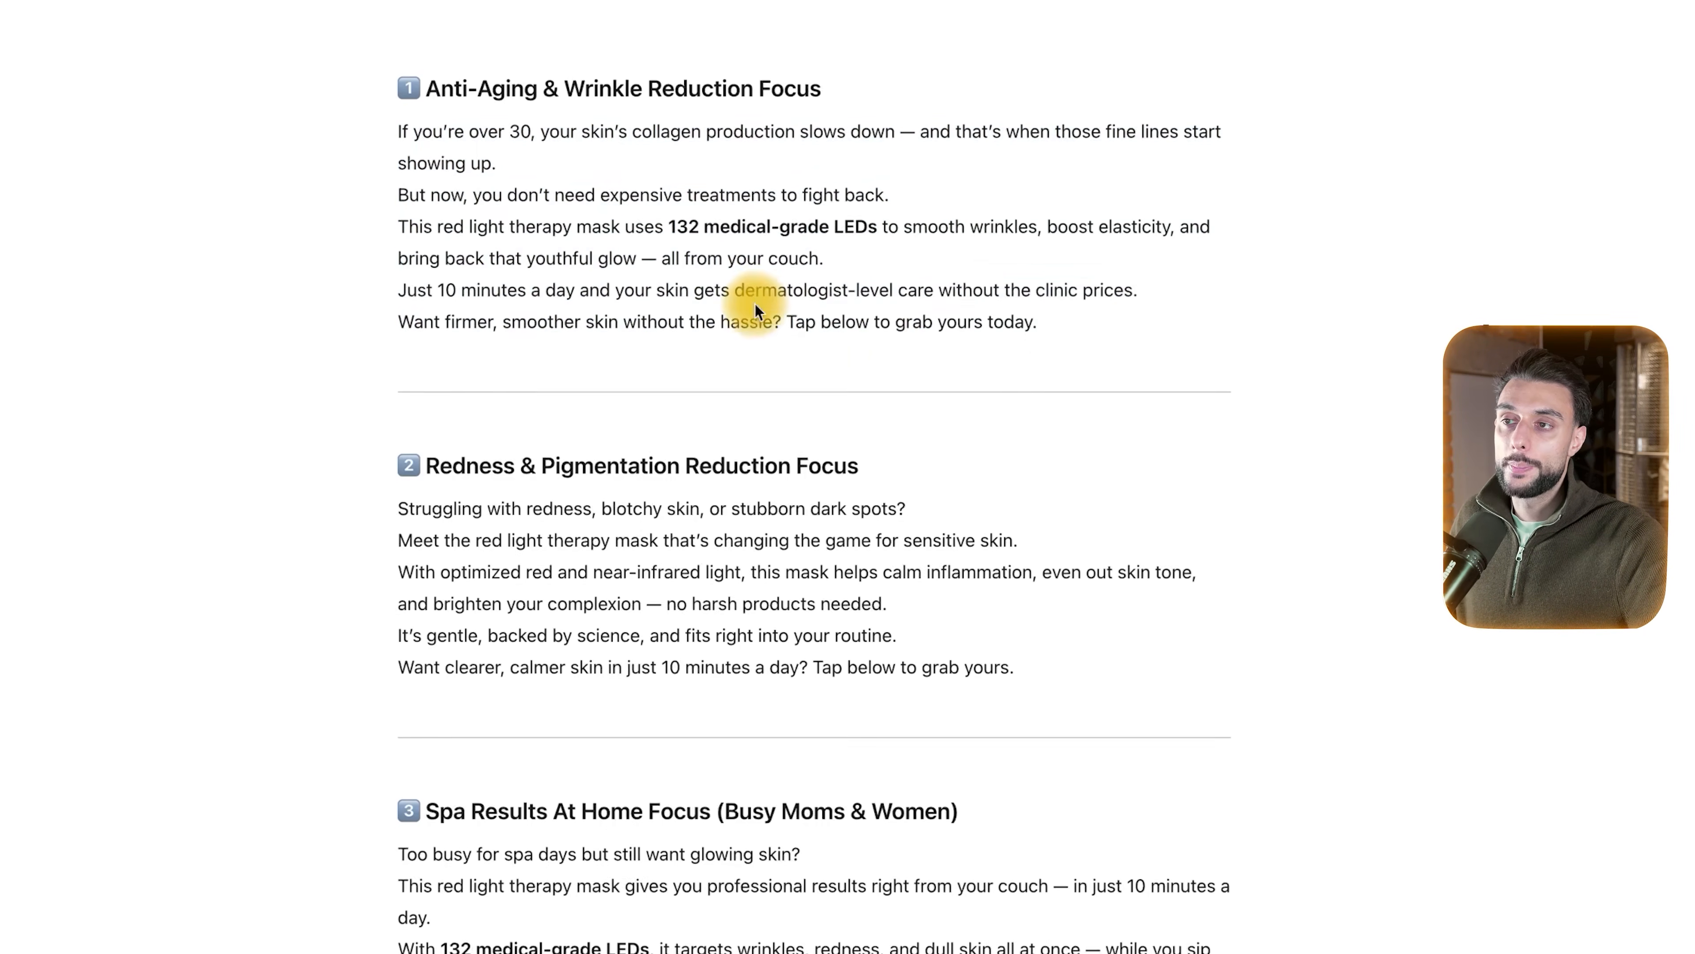
scroll(453, 220, "up", 6)
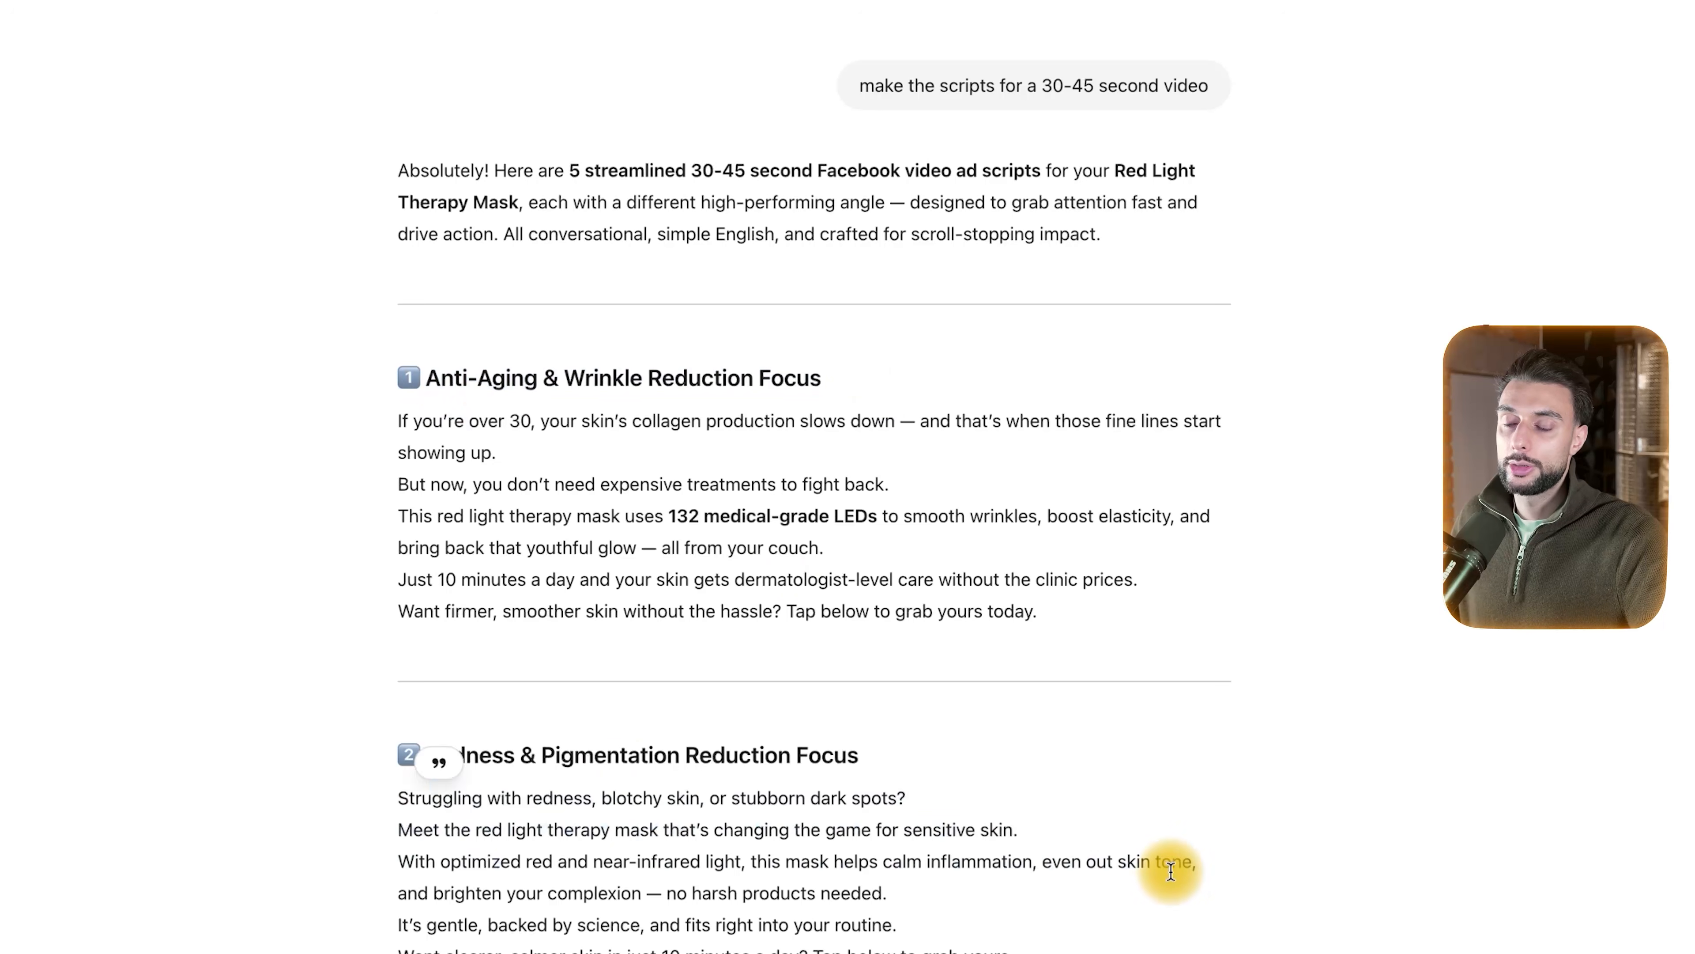
scroll(1173, 869, "down", 7)
scroll(1178, 865, "up", 5)
scroll(1182, 863, "down", 7)
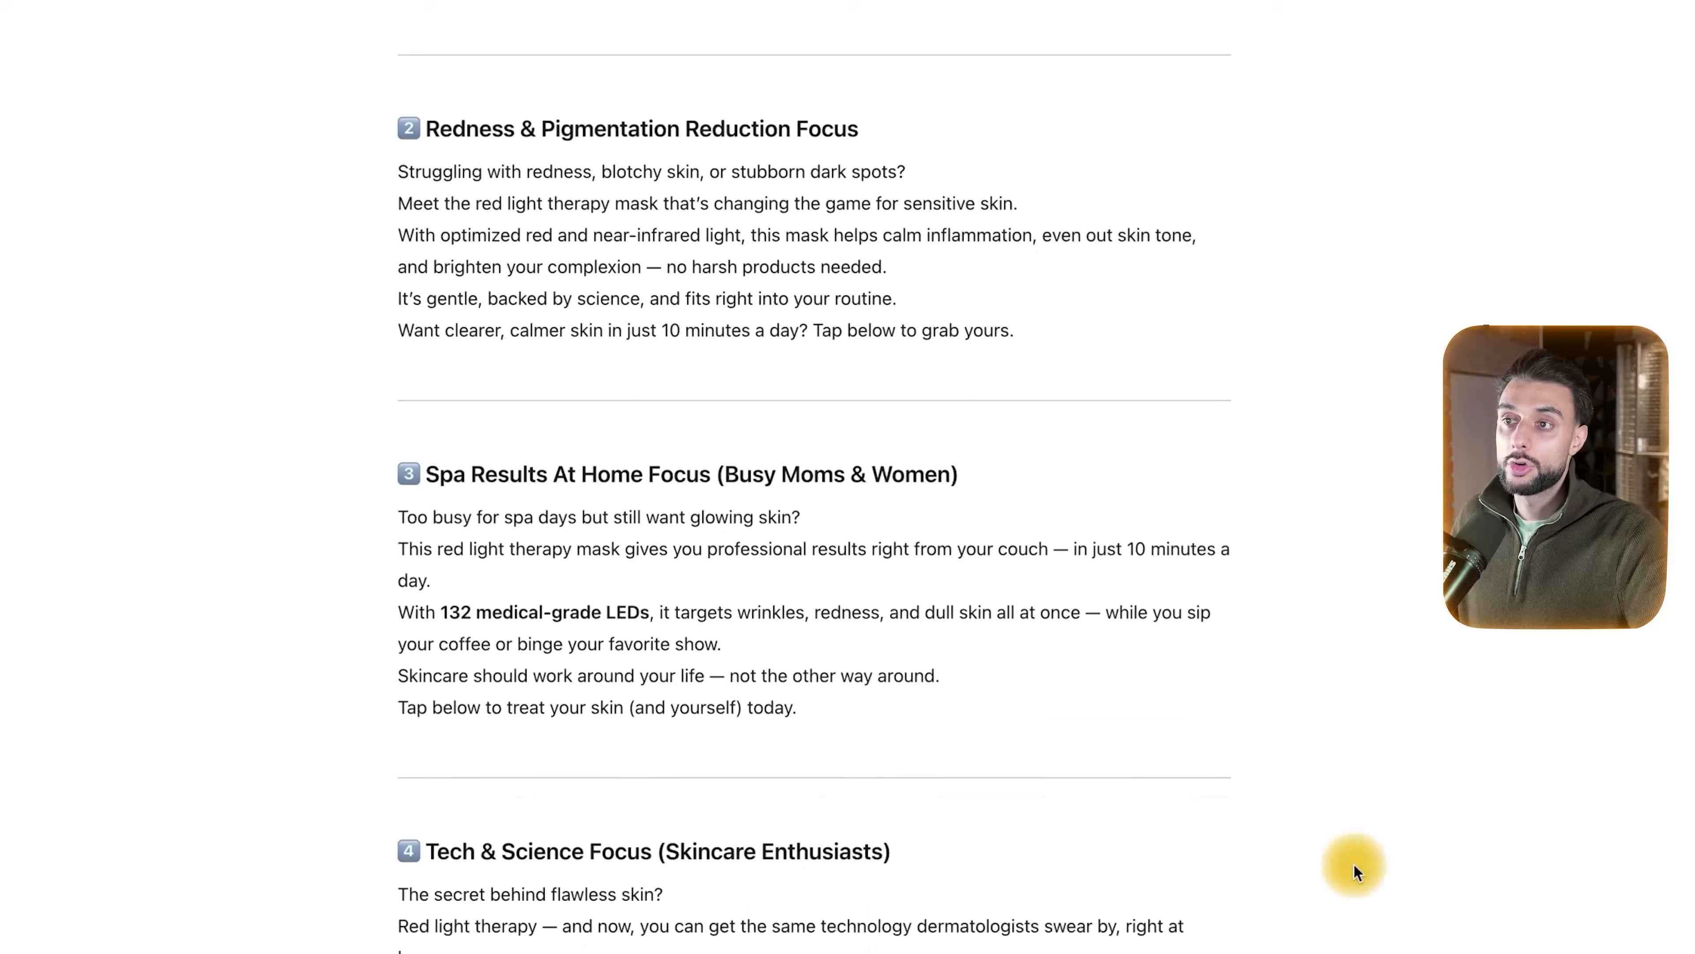
scroll(1582, 878, "down", 3)
scroll(1583, 877, "up", 6)
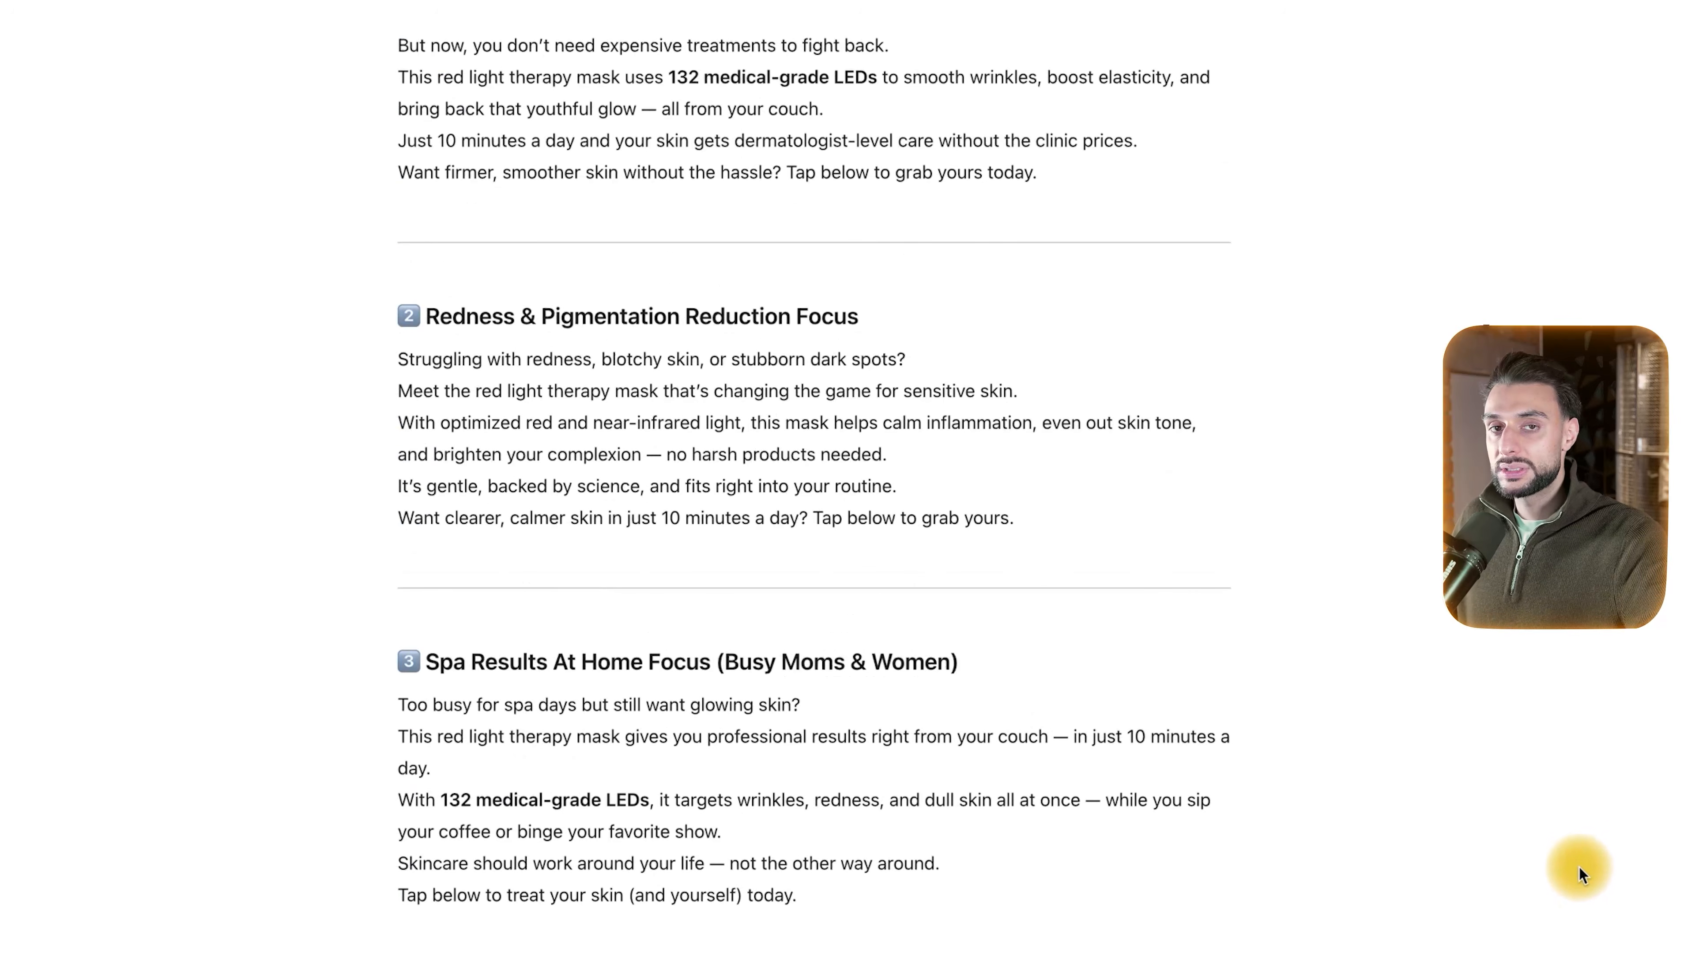
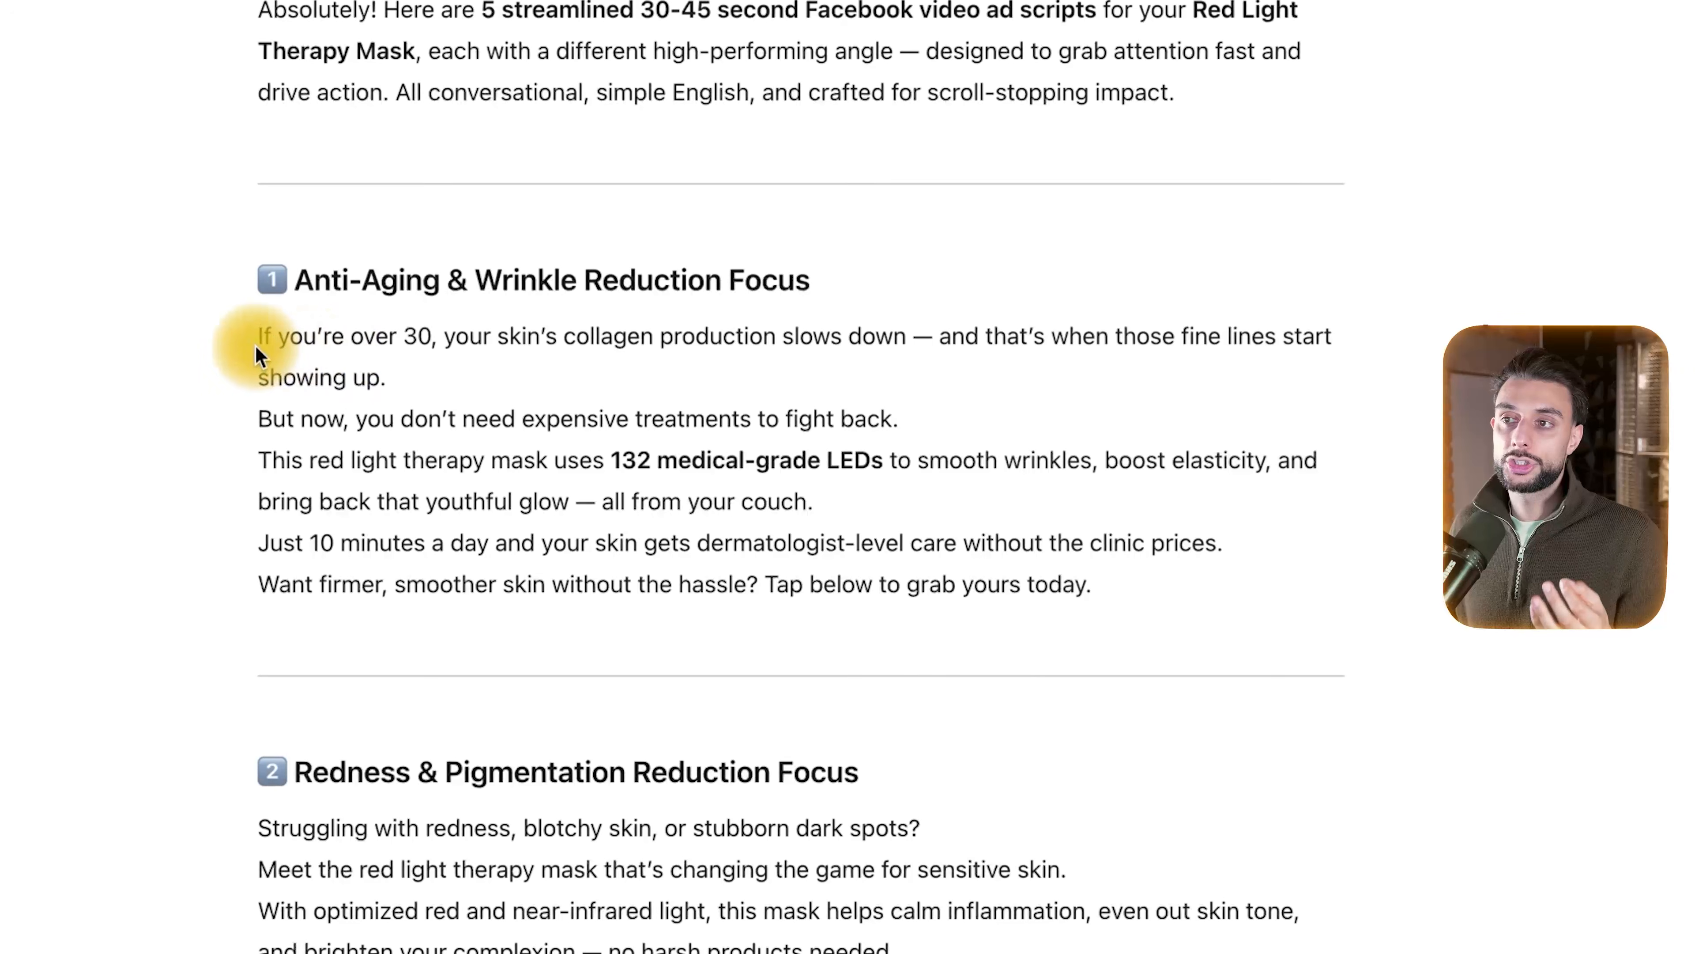
- Copy the Anti-Aging script's opening hook, ending with "to fight back.", into a new script in the AI actor video tool
left_click(995, 408)
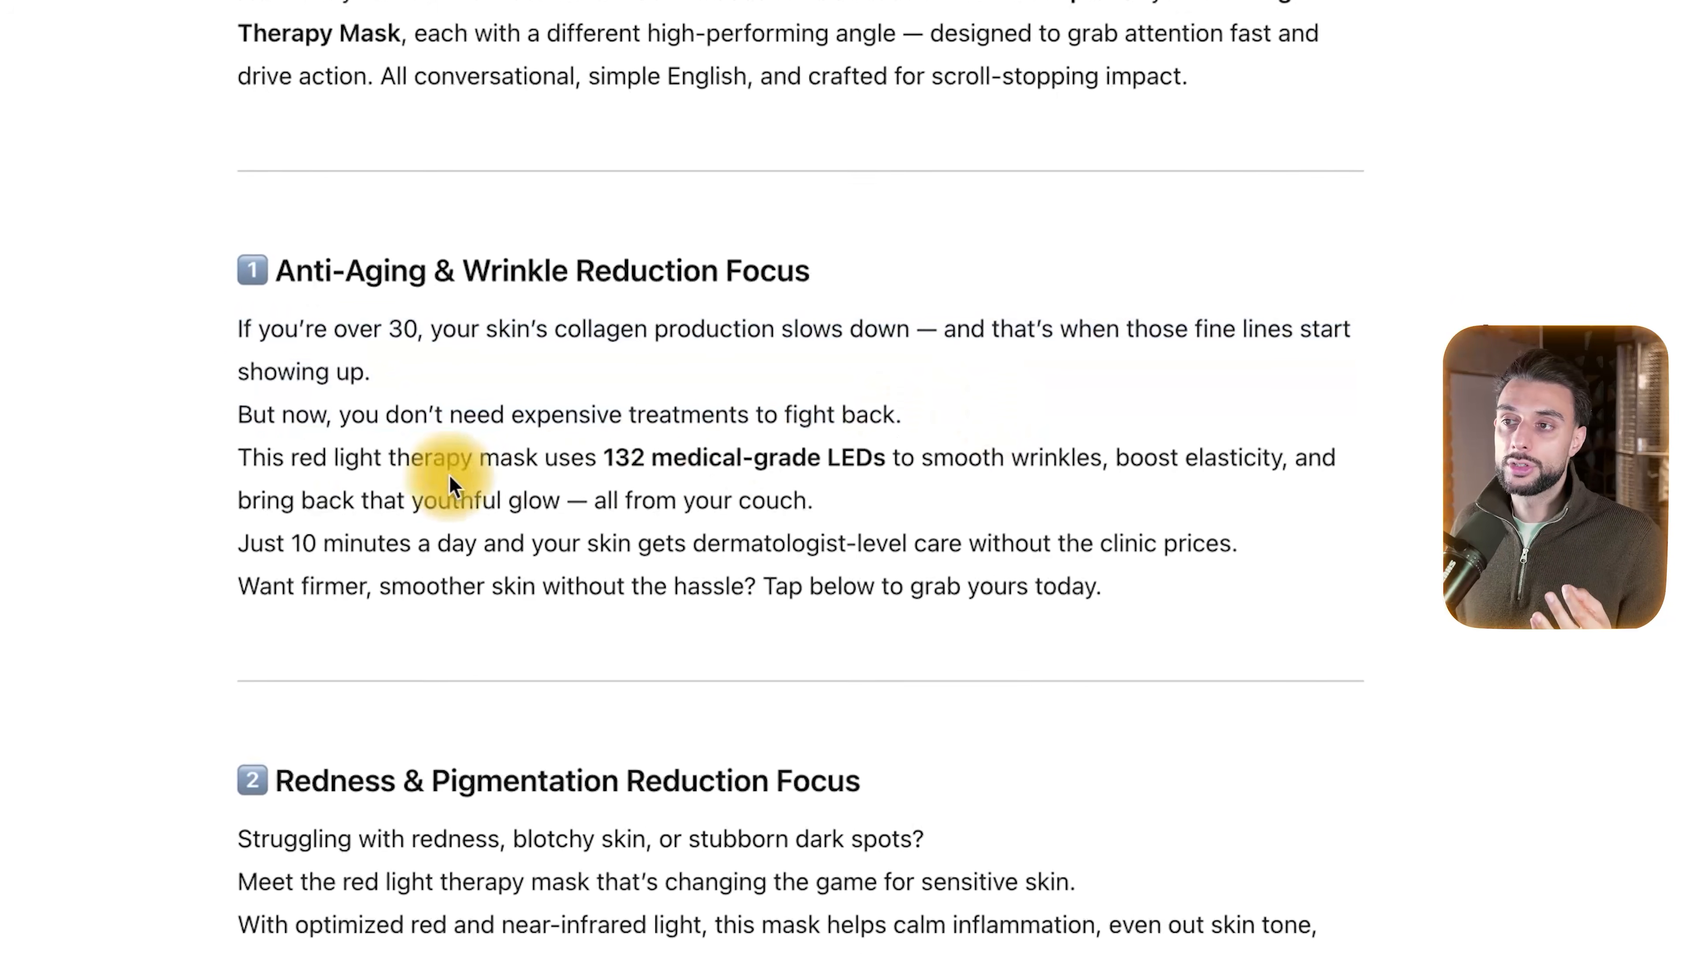
left_click_drag(243, 460, 835, 501)
key("super+c")
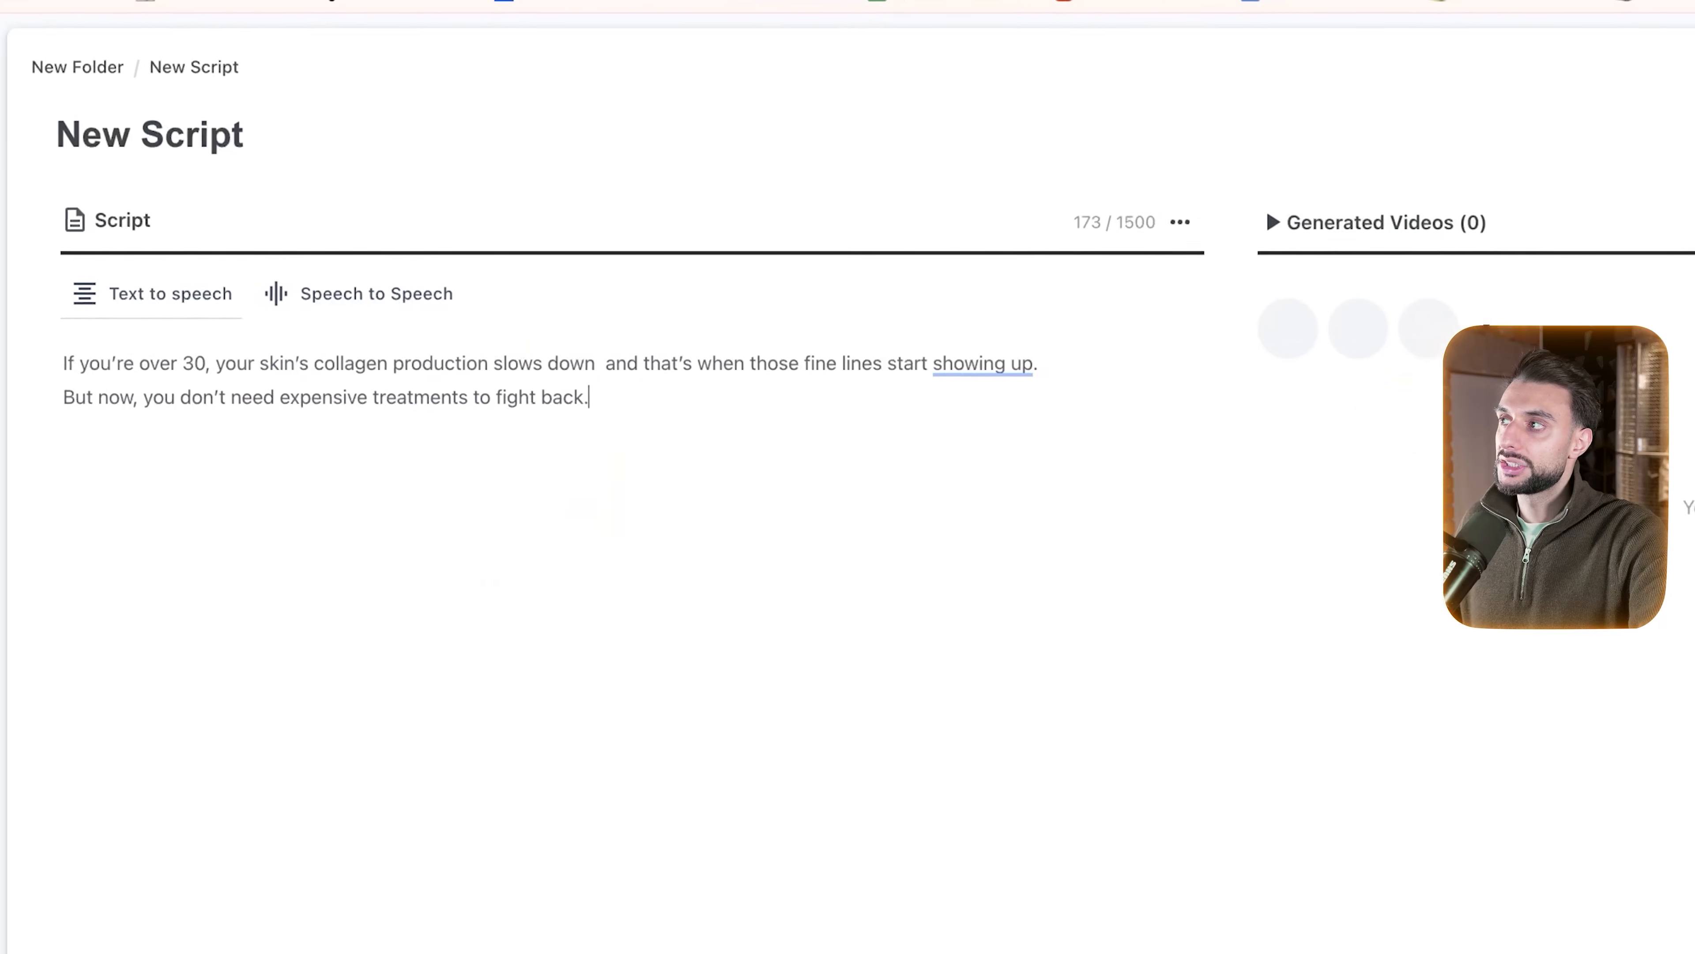
- Filter the AI actors to Female, choose Heather for the hook script and generate its video, turning off the repeat confirmation
left_click(1547, 239)
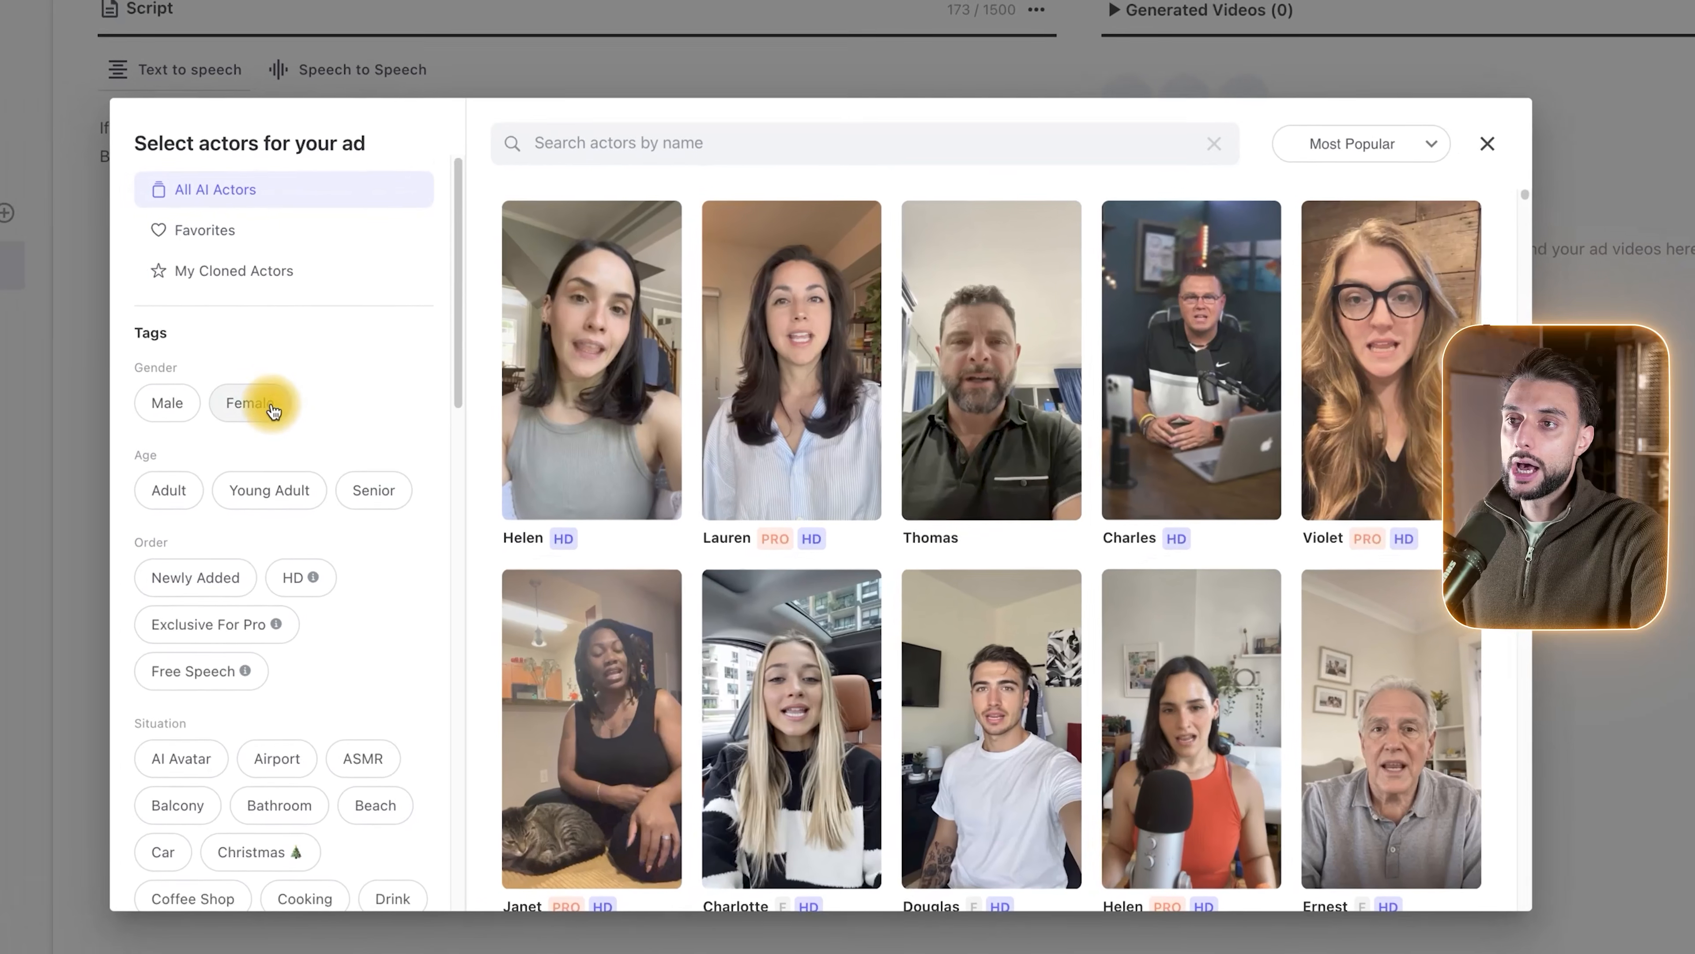
left_click(287, 399)
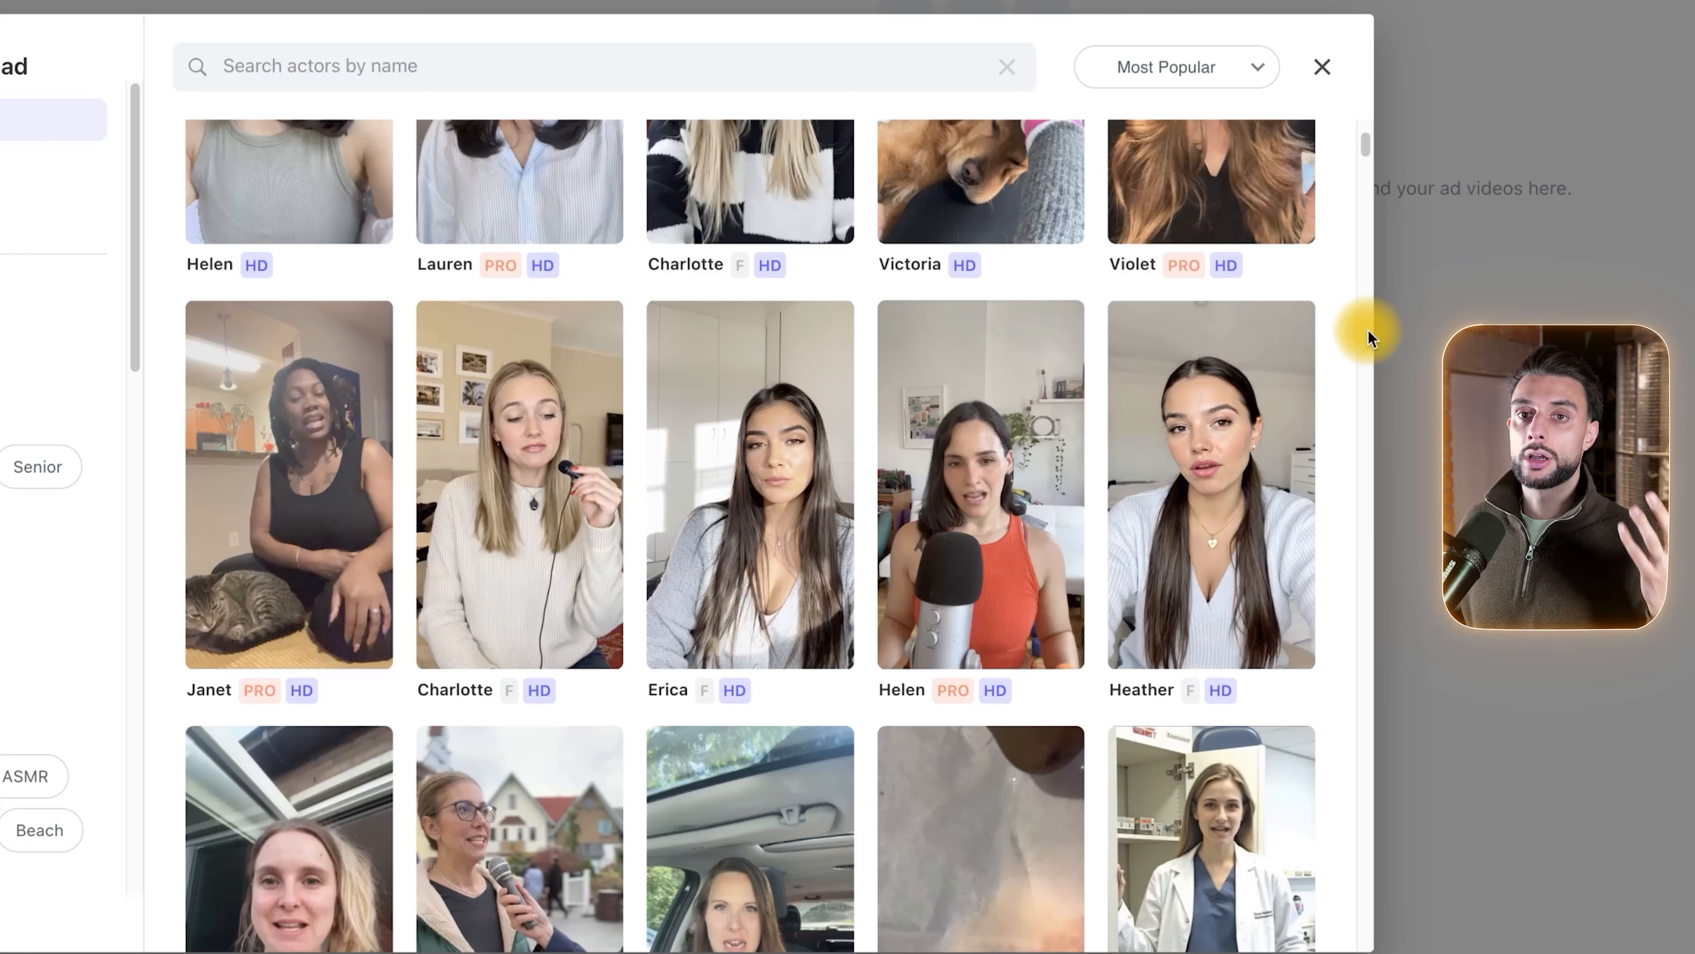
left_click(1284, 601)
left_click(995, 882)
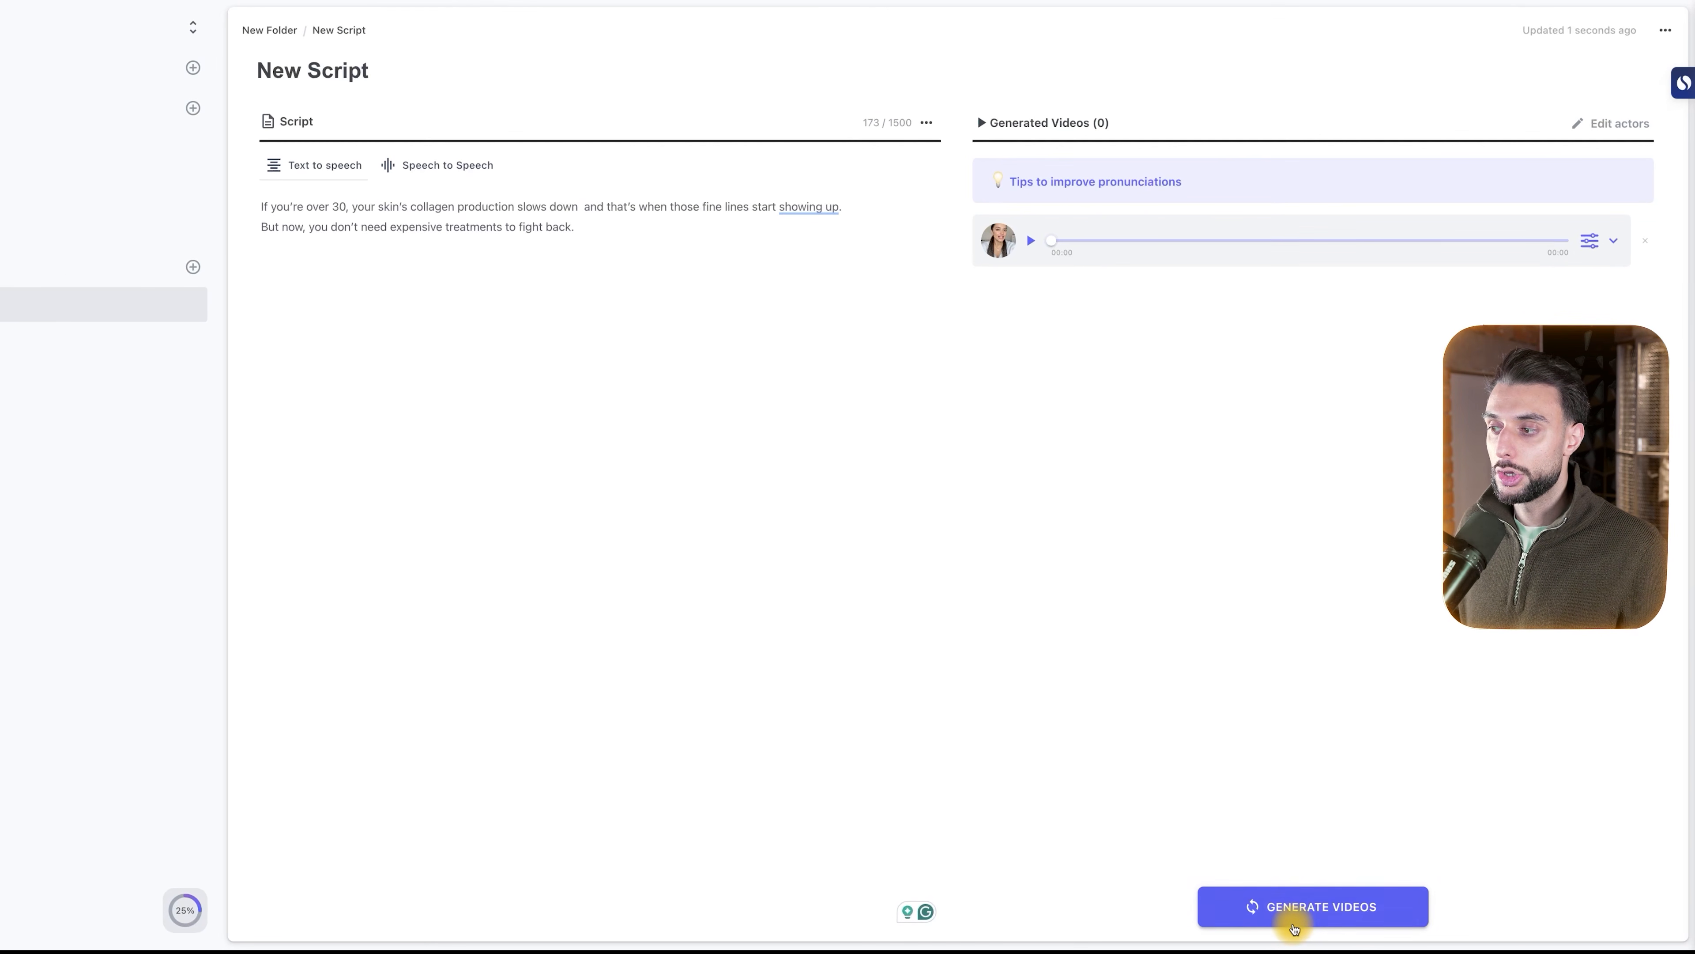
left_click(1294, 927)
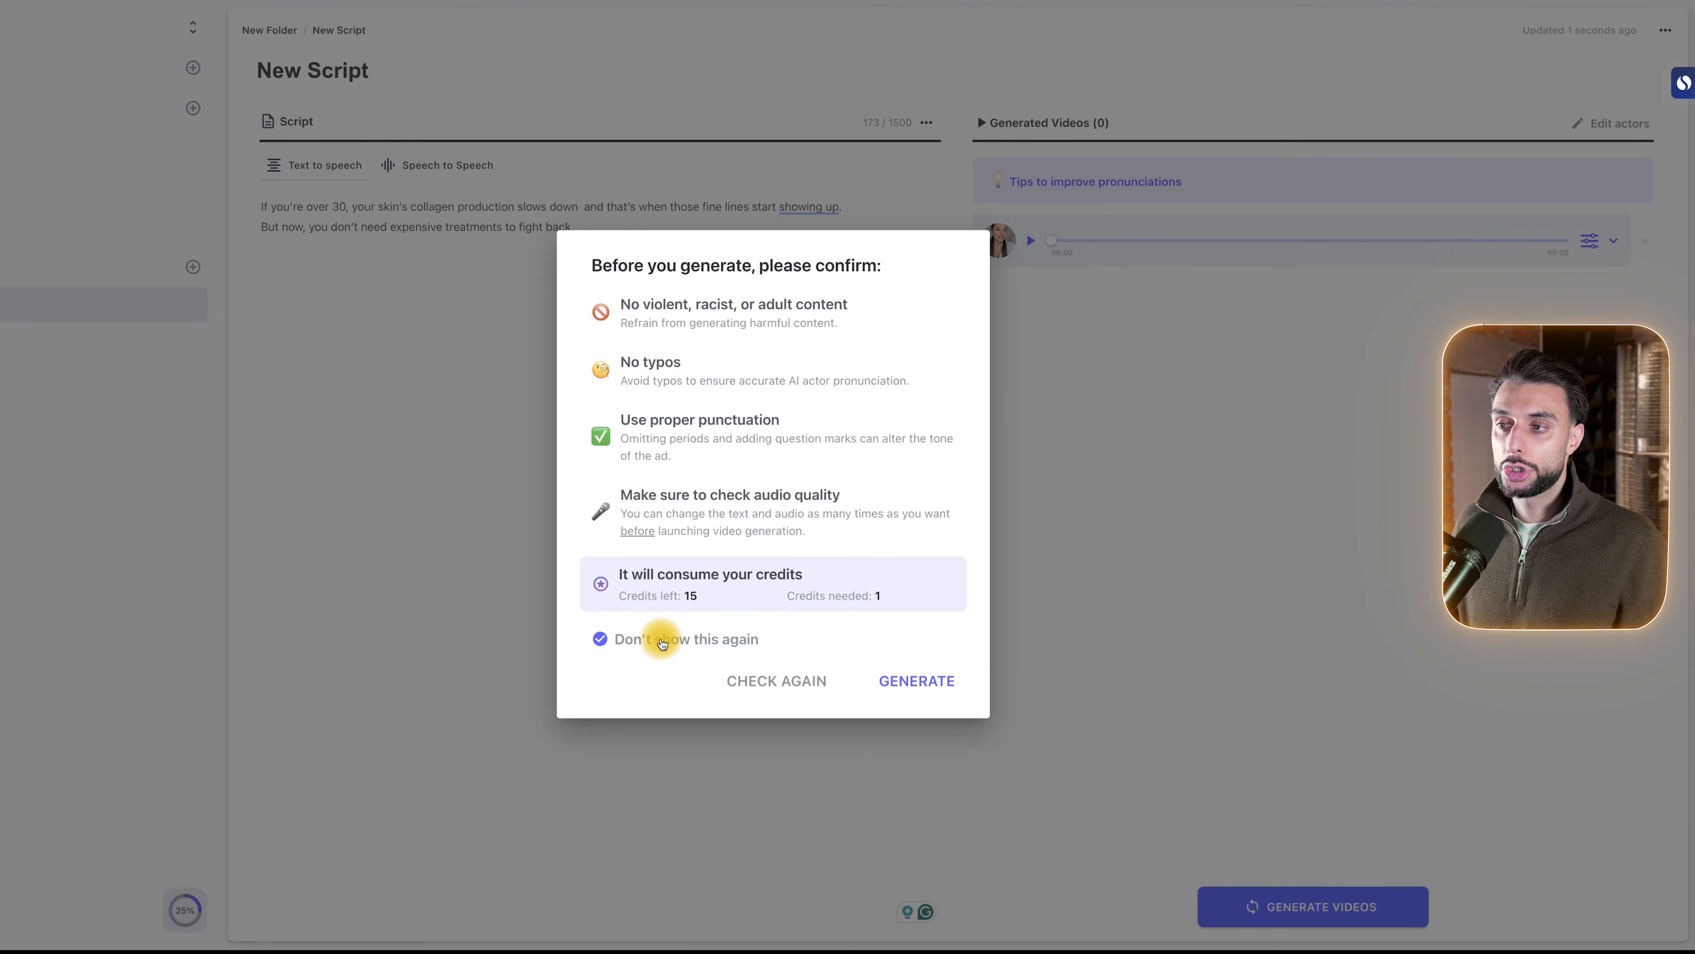
left_click(896, 681)
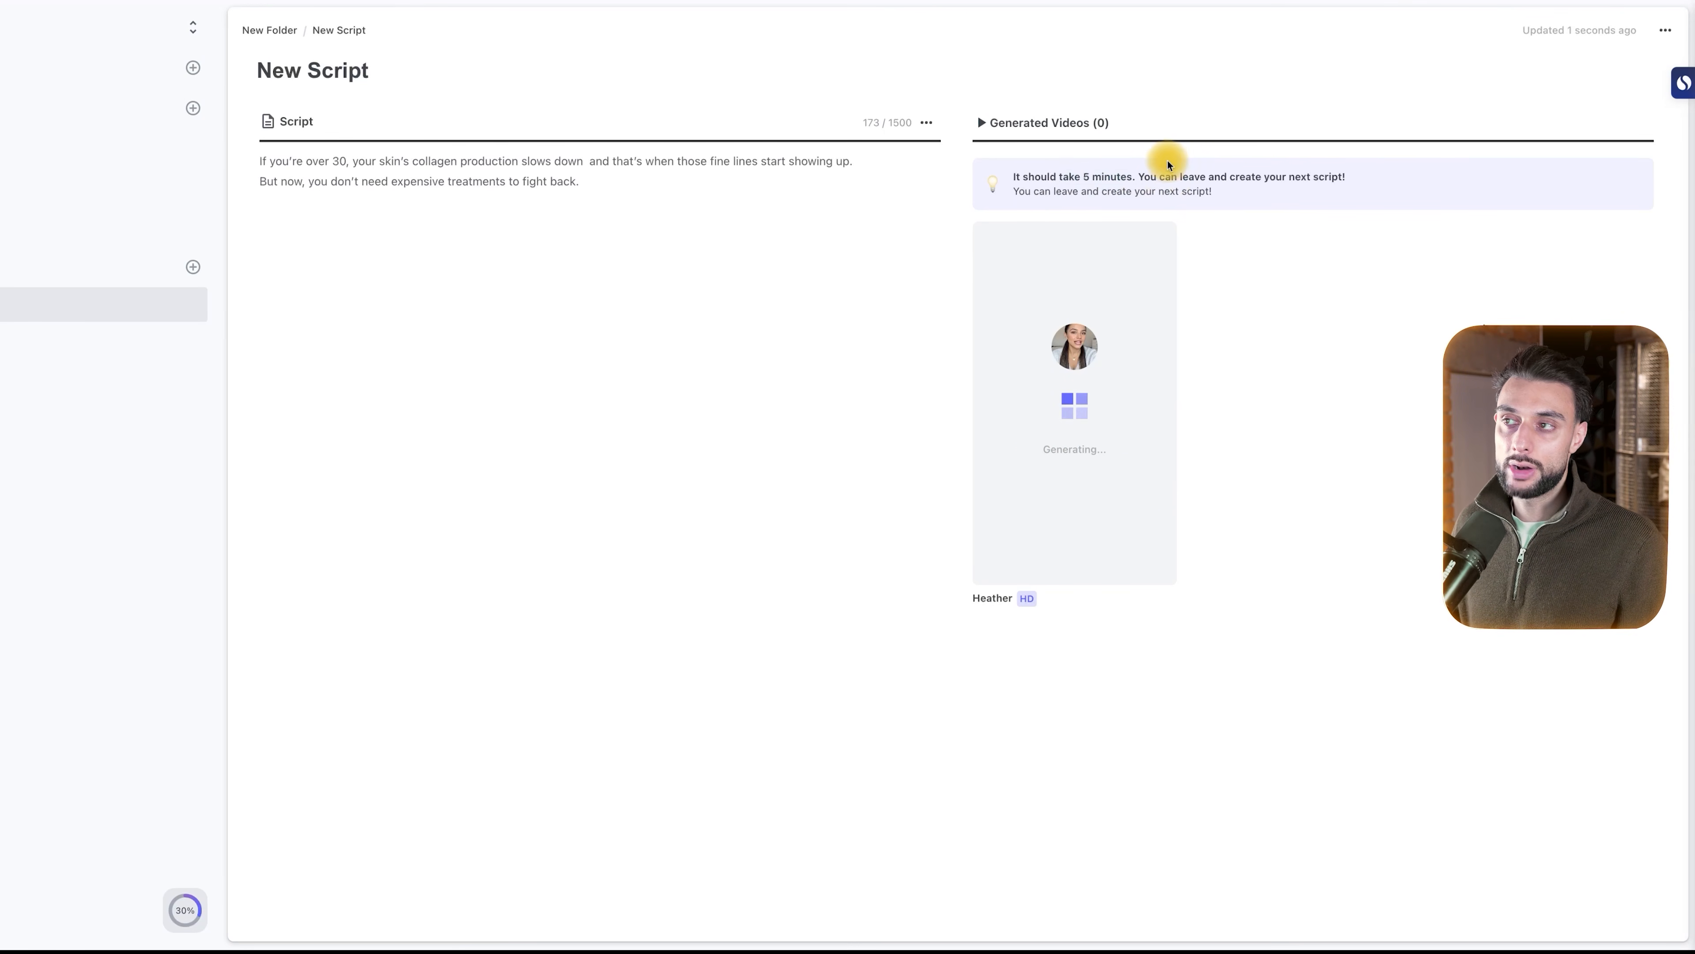
- Copy the Anti-Aging script's middle lines, from "This red light therapy mask uses" to "clinic prices.", into another new script
left_click(61, 303)
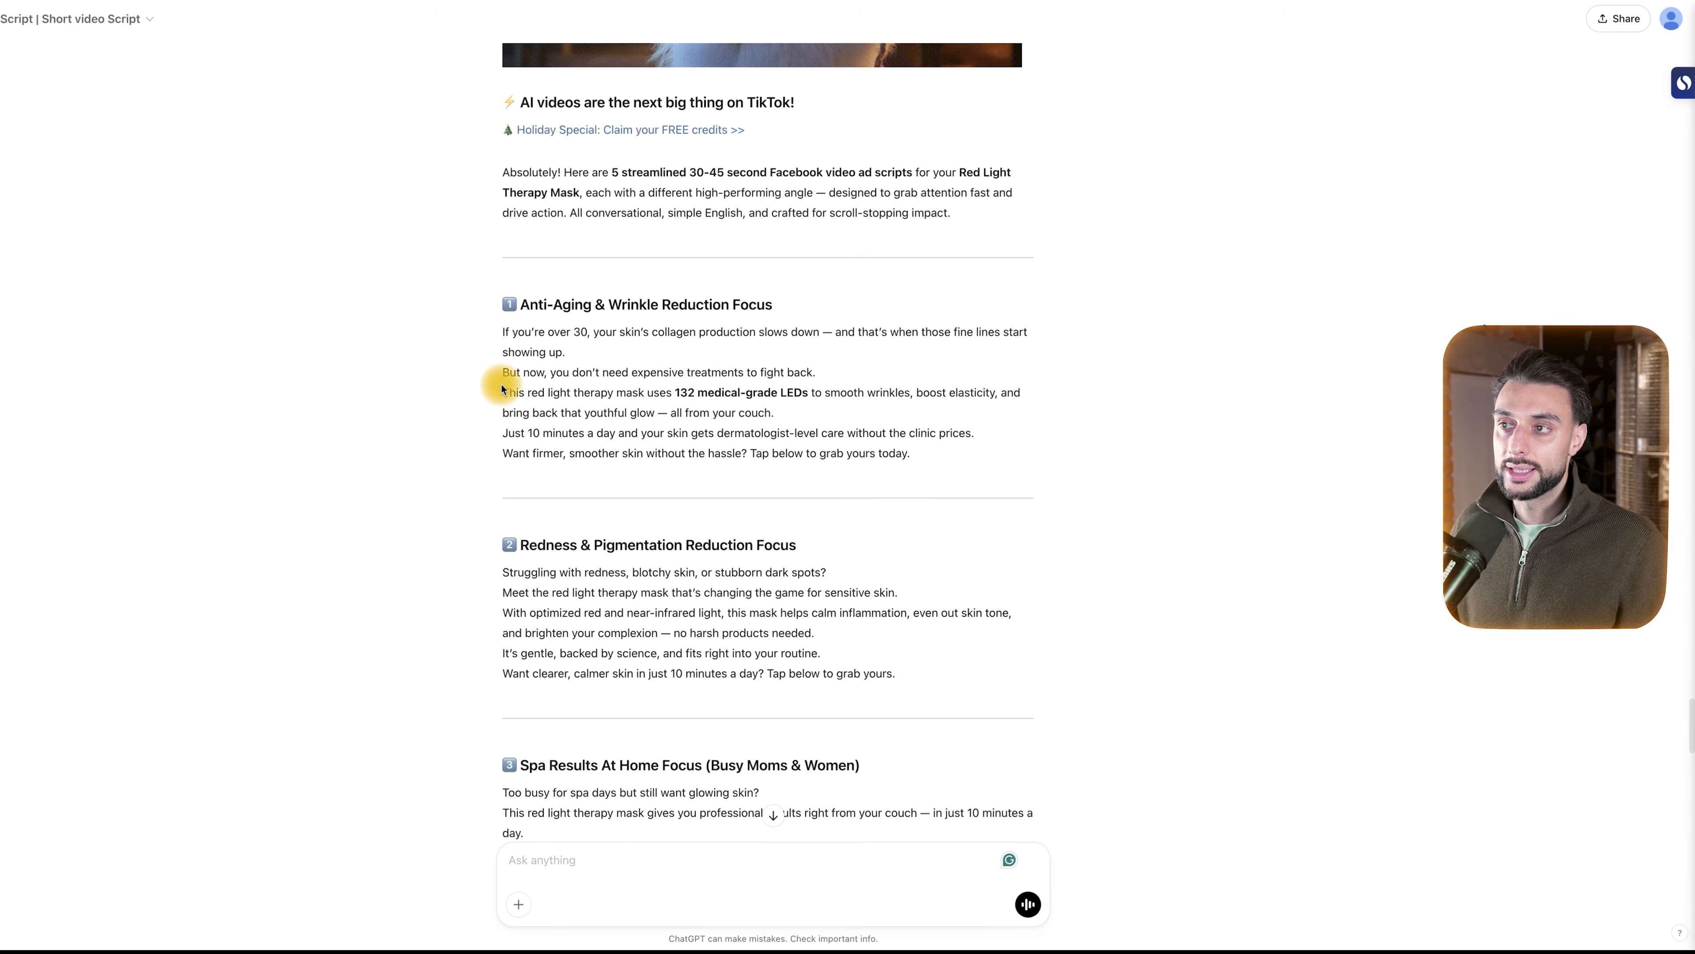
left_click_drag(496, 391, 574, 487)
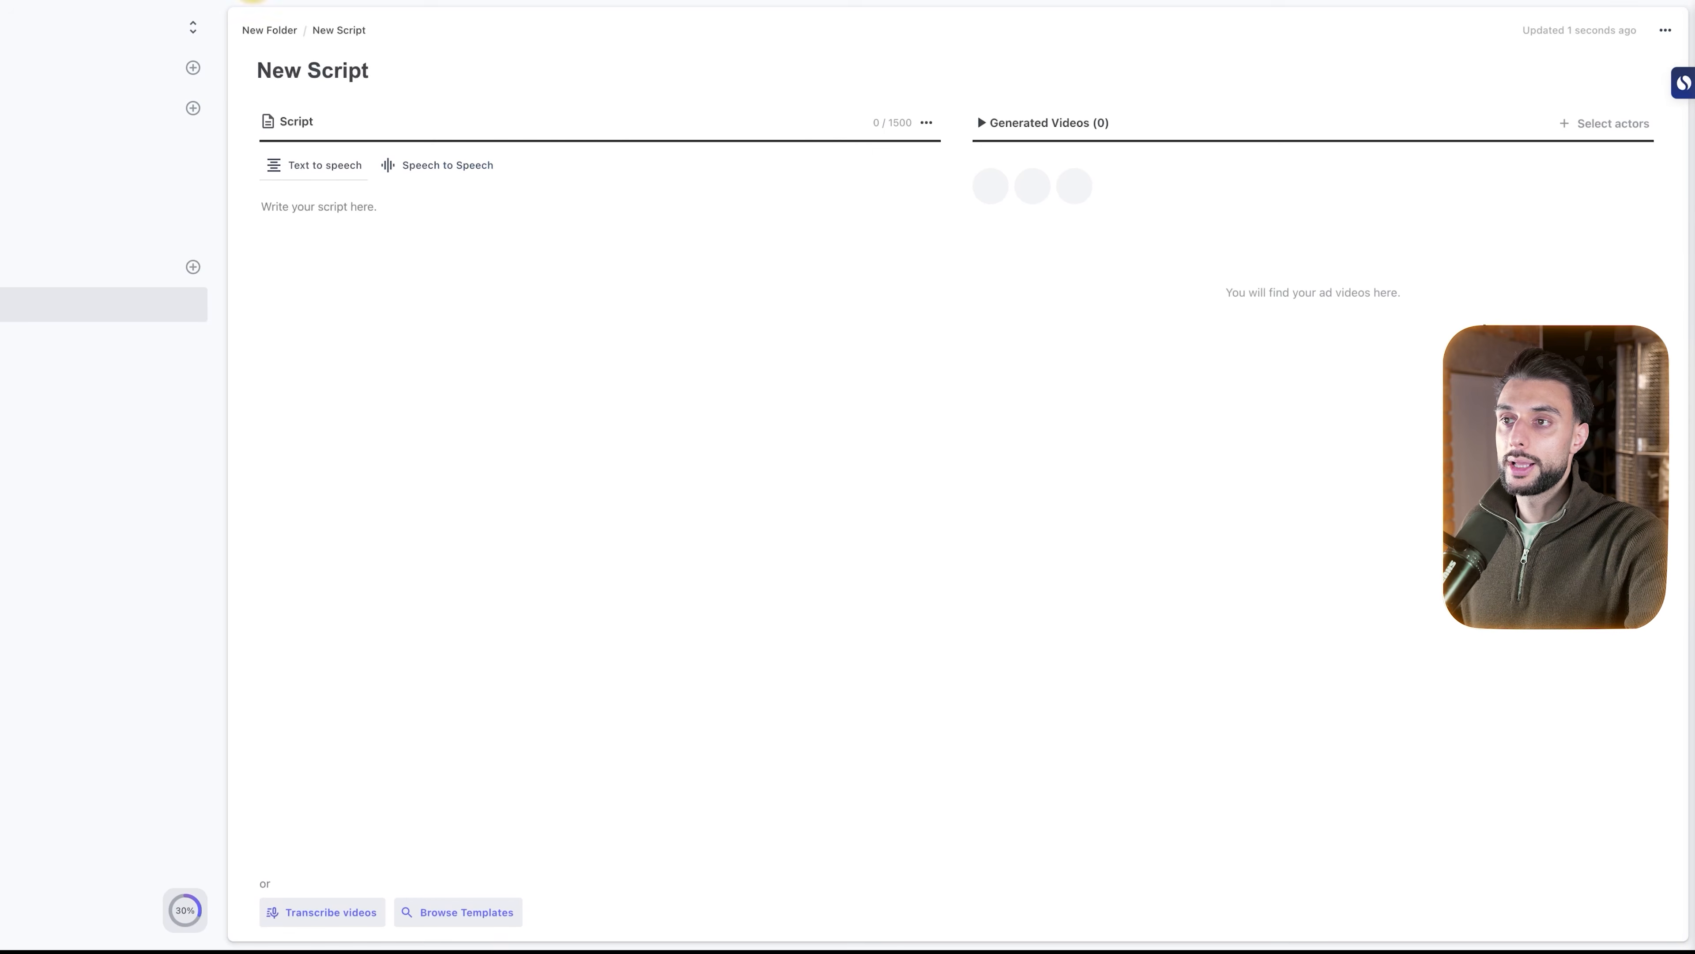
key("super+v")
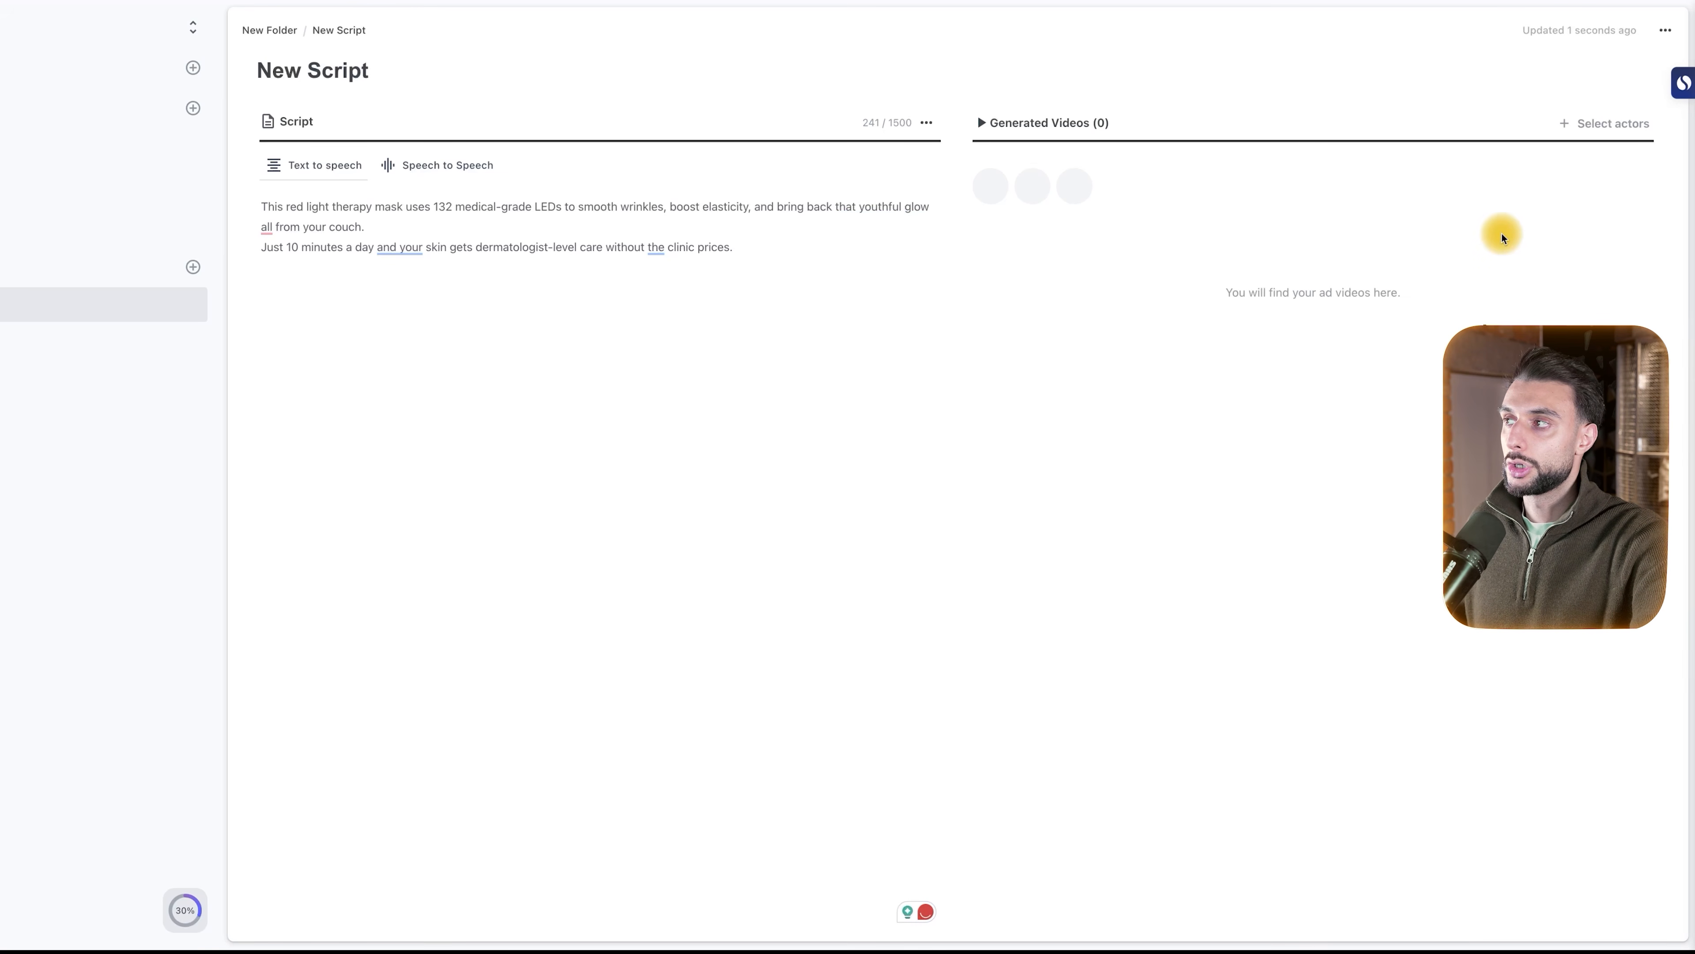
- Filter the AI actors to Female and HD, choose Holly for the middle script and generate its video
left_click(1590, 136)
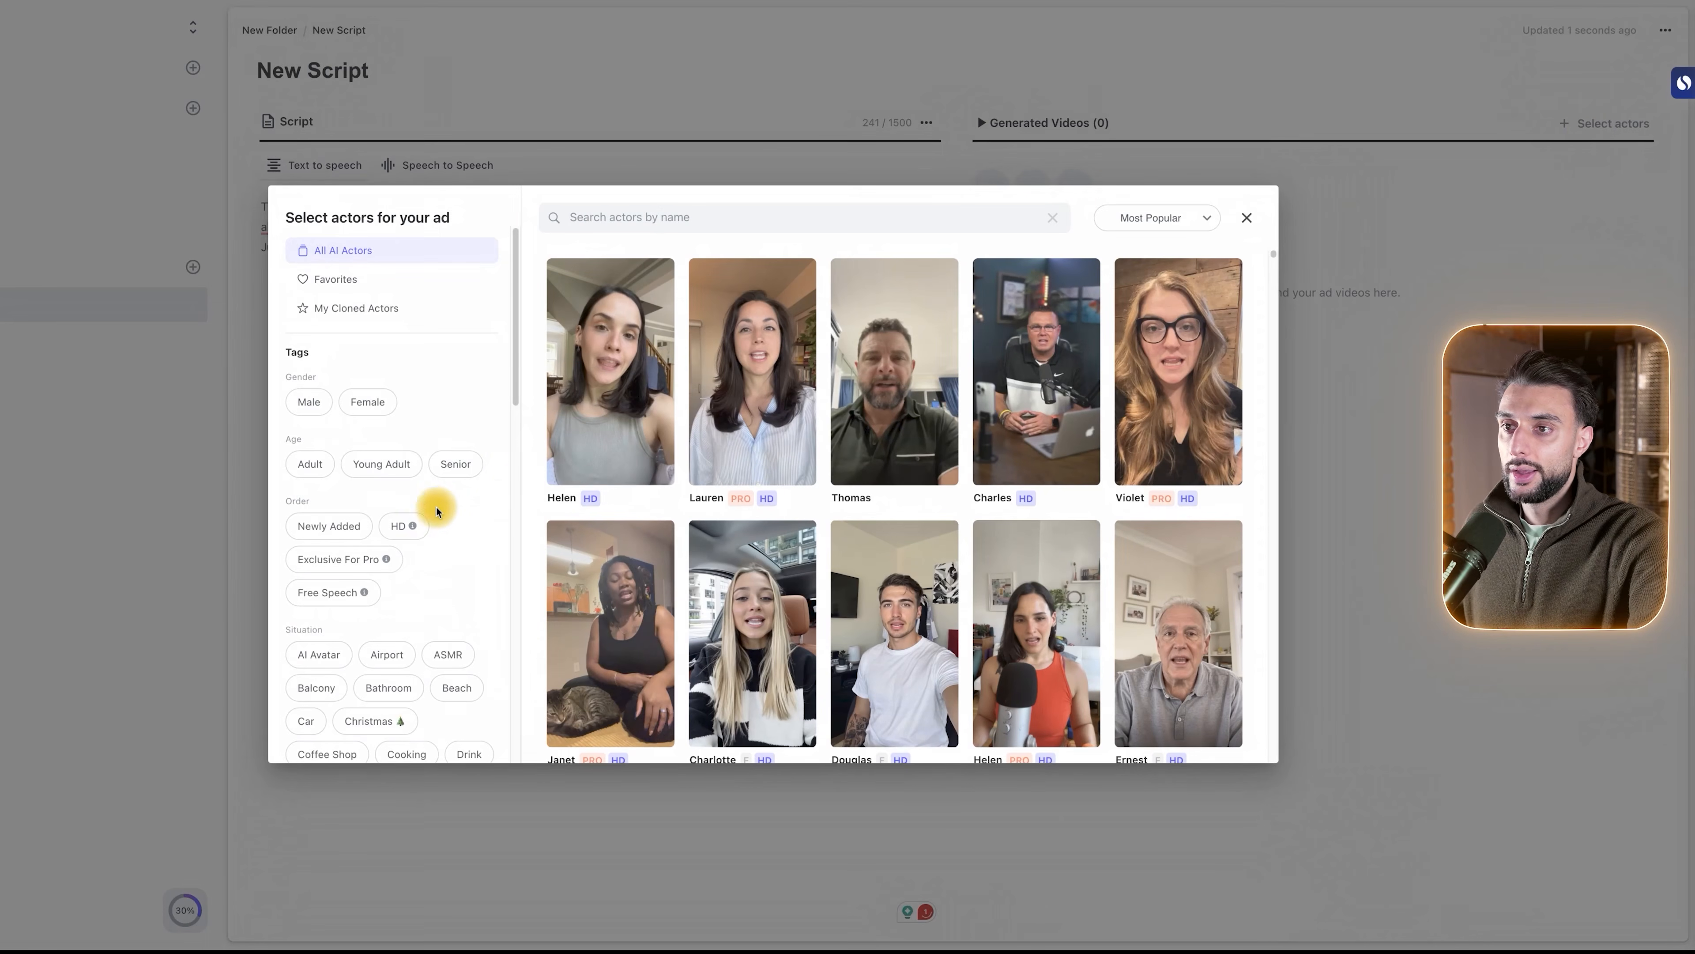
left_click(378, 404)
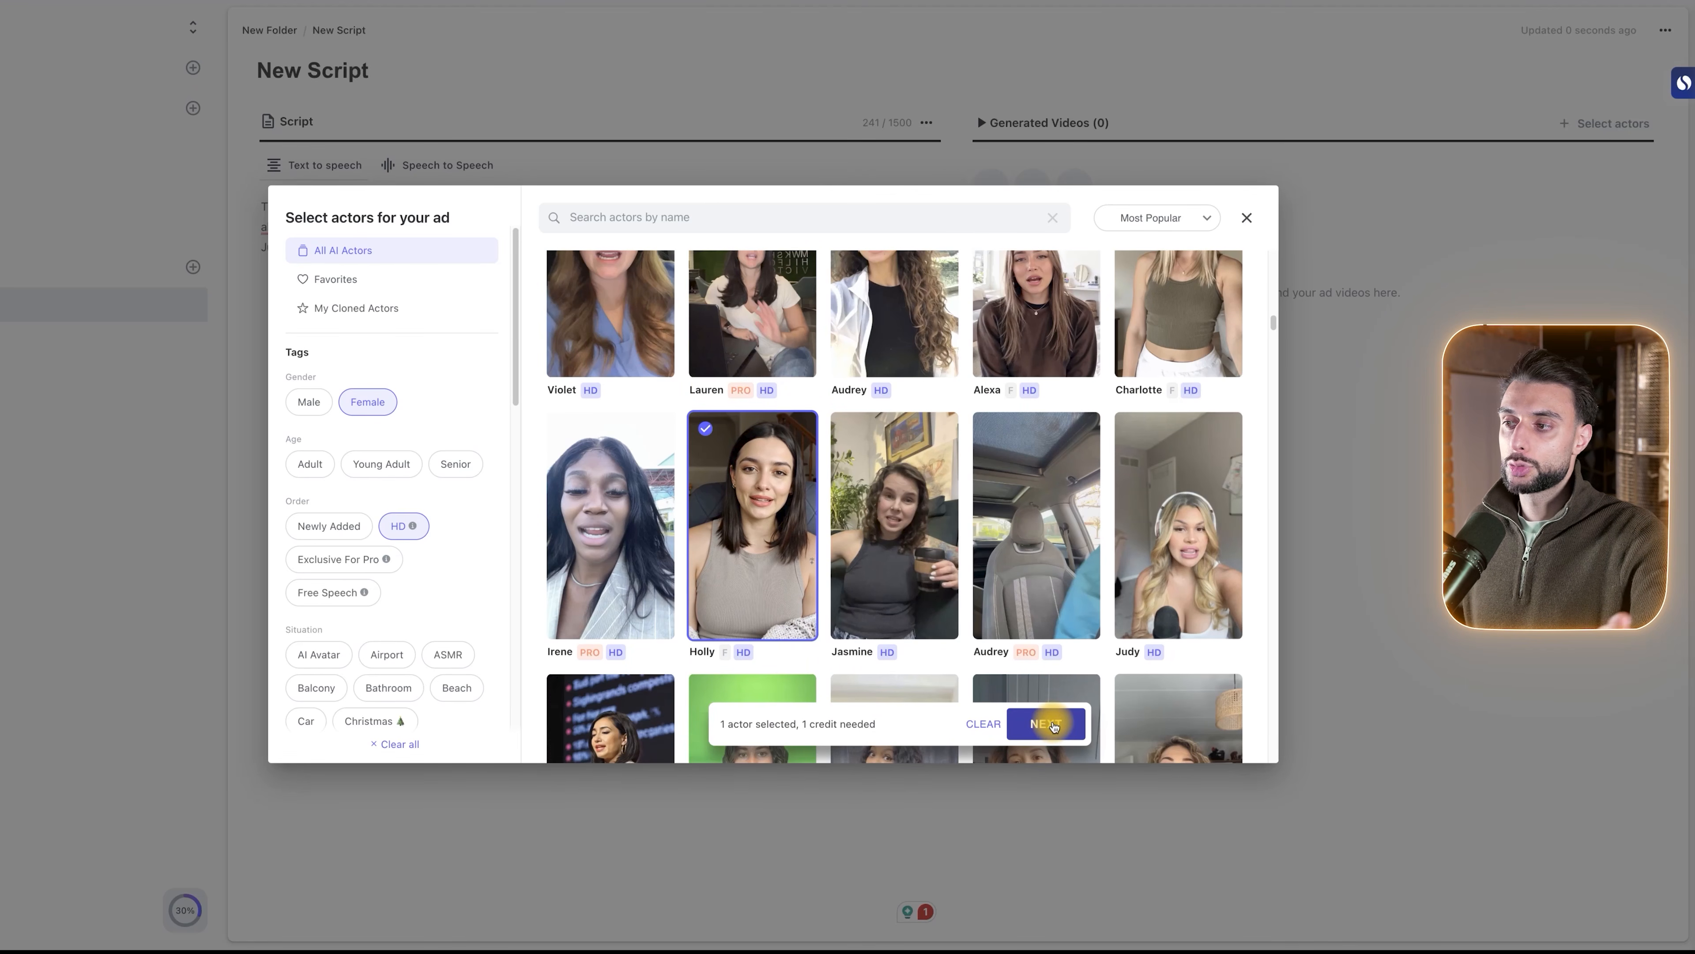
left_click(1053, 724)
left_click(1348, 905)
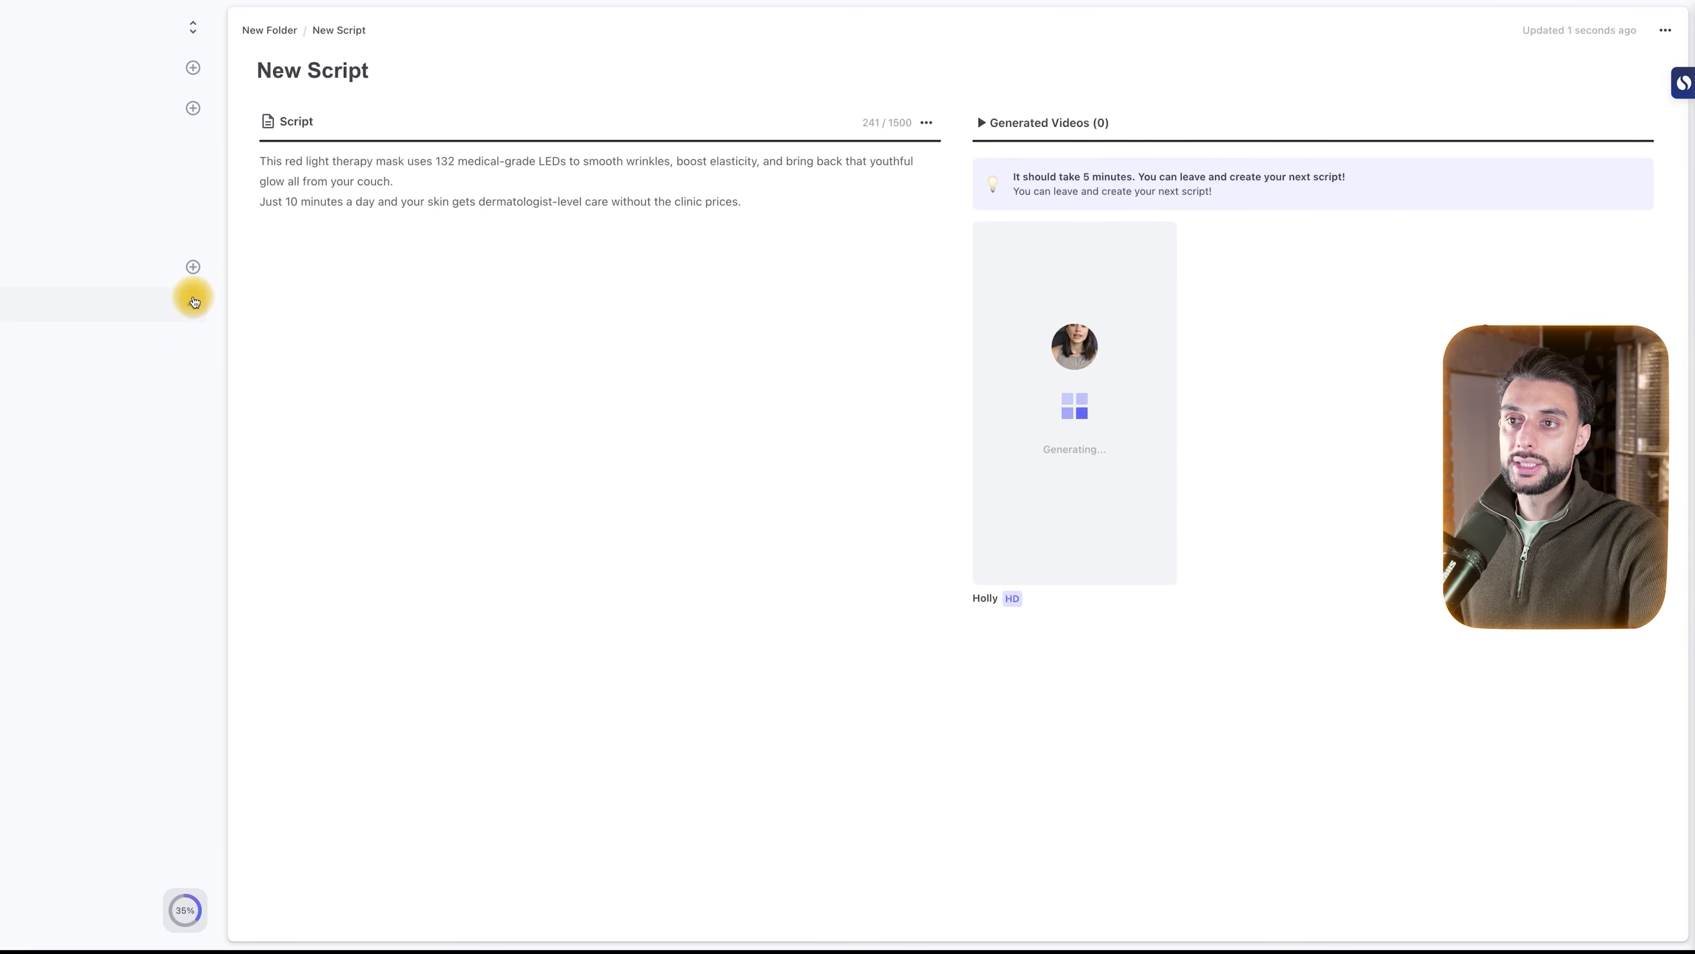
- Create a script with the Anti-Aging closing line "Click shop below to grab yours today." plus "Only 25 masks remain with free shipping" and generate its video
left_click(193, 269)
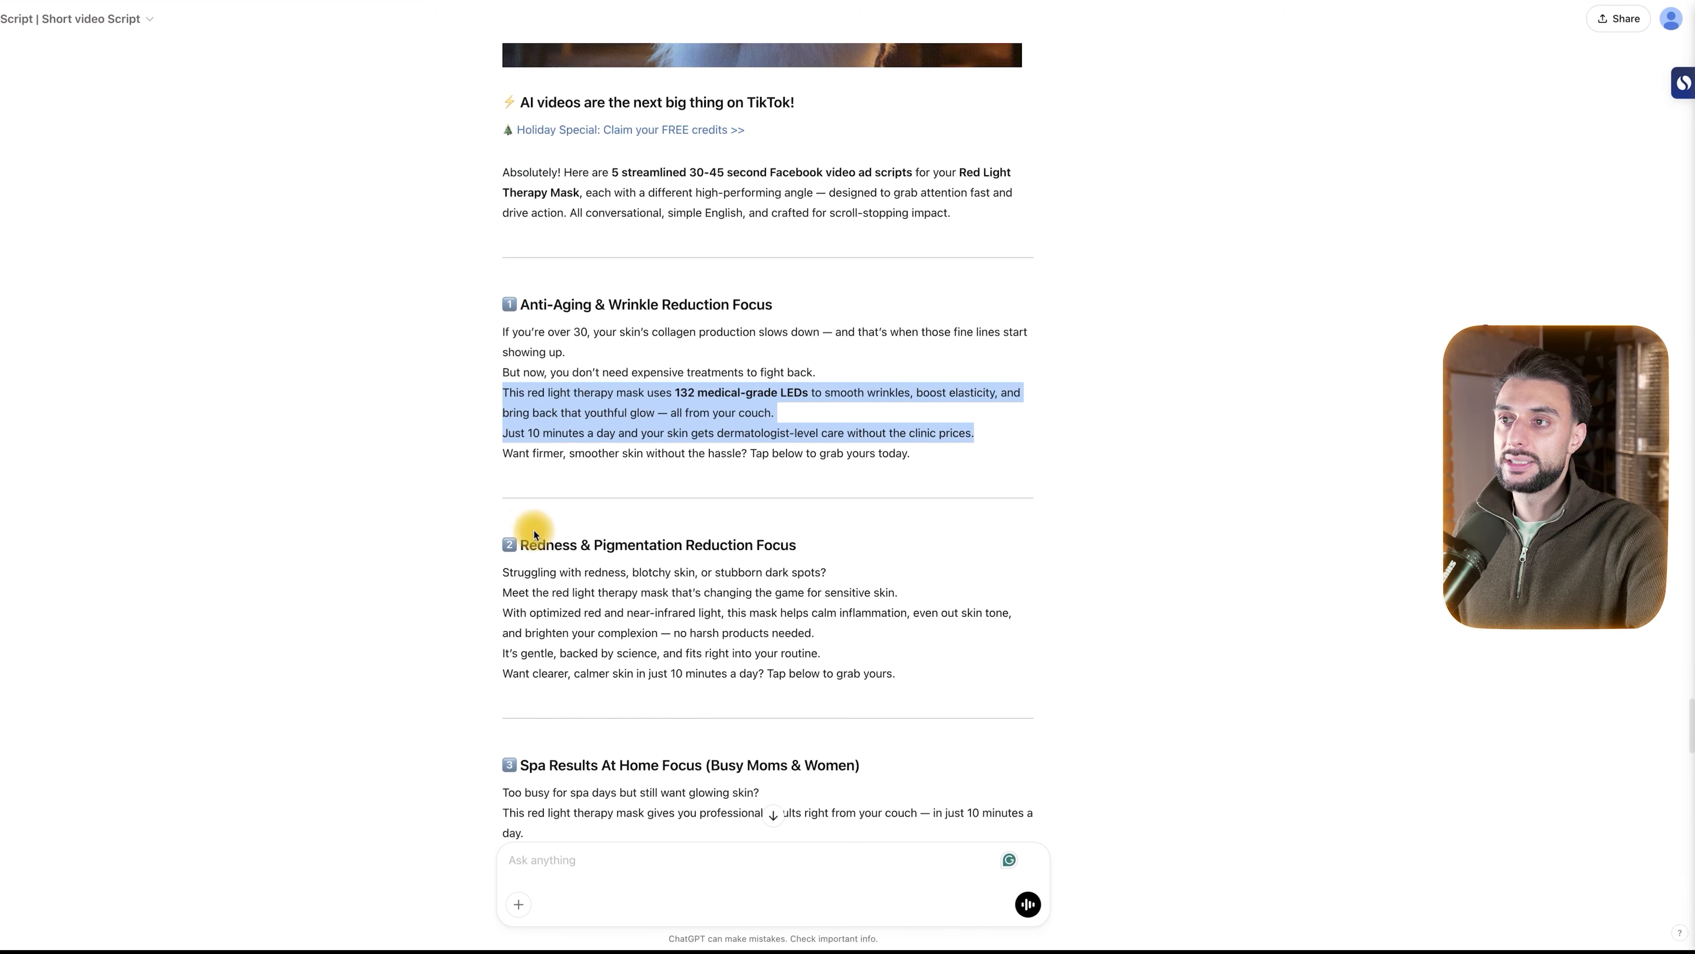
left_click(524, 450)
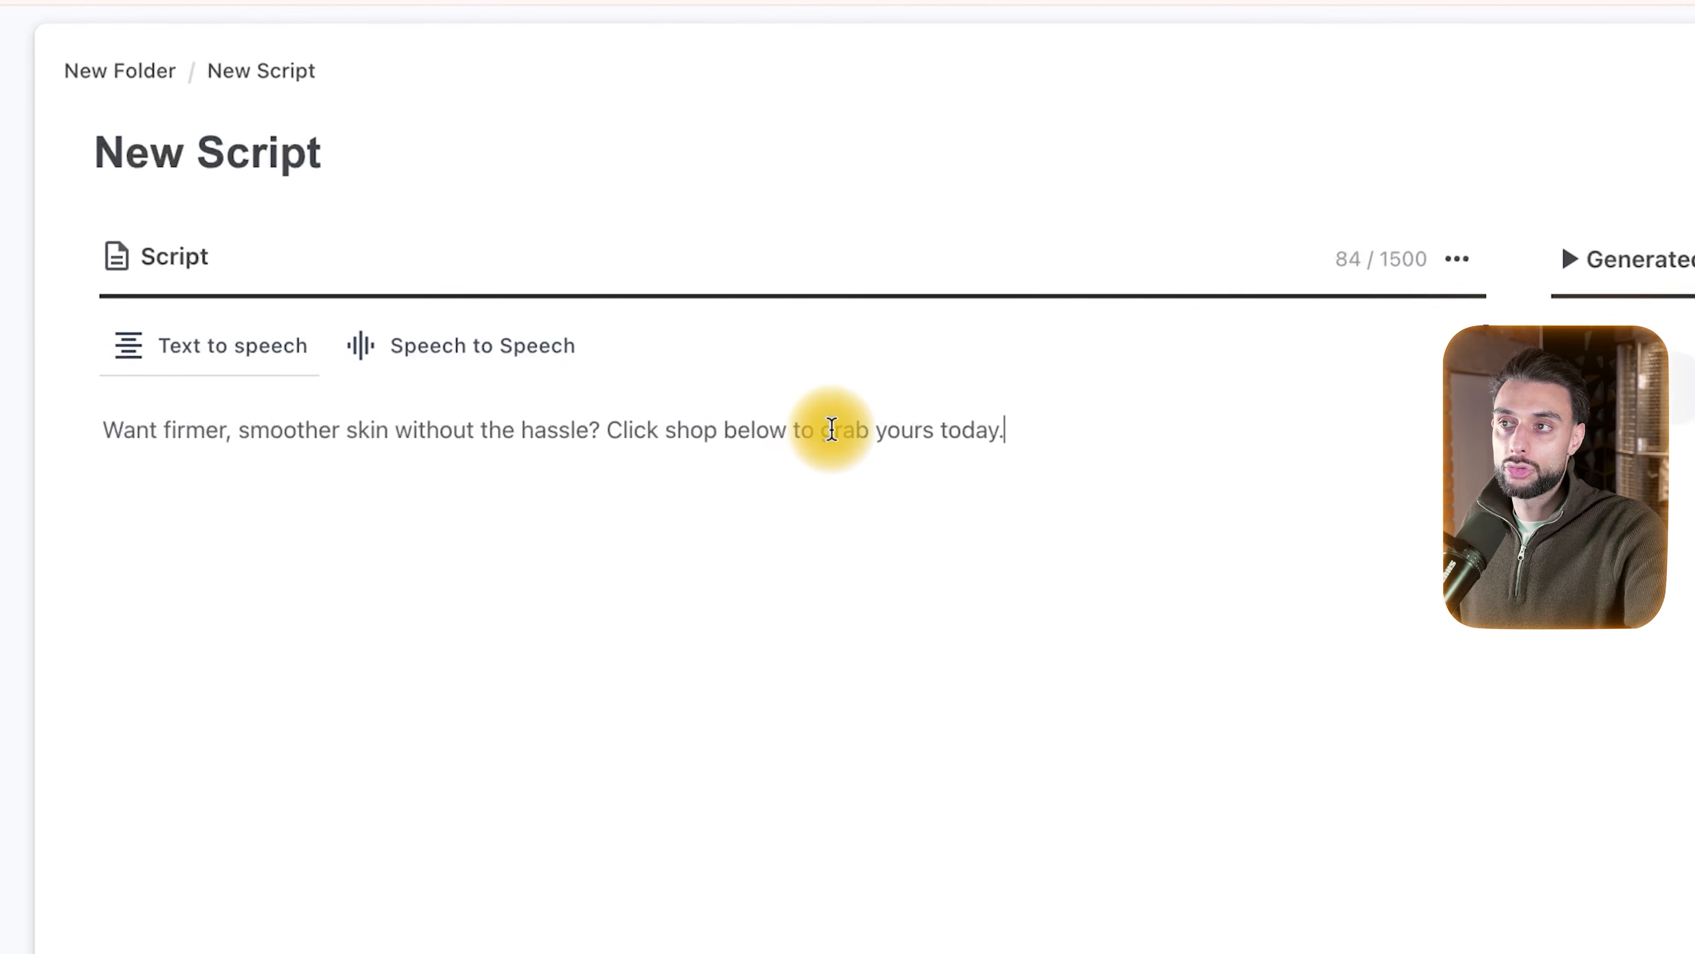
left_click_drag(1004, 428, 619, 437)
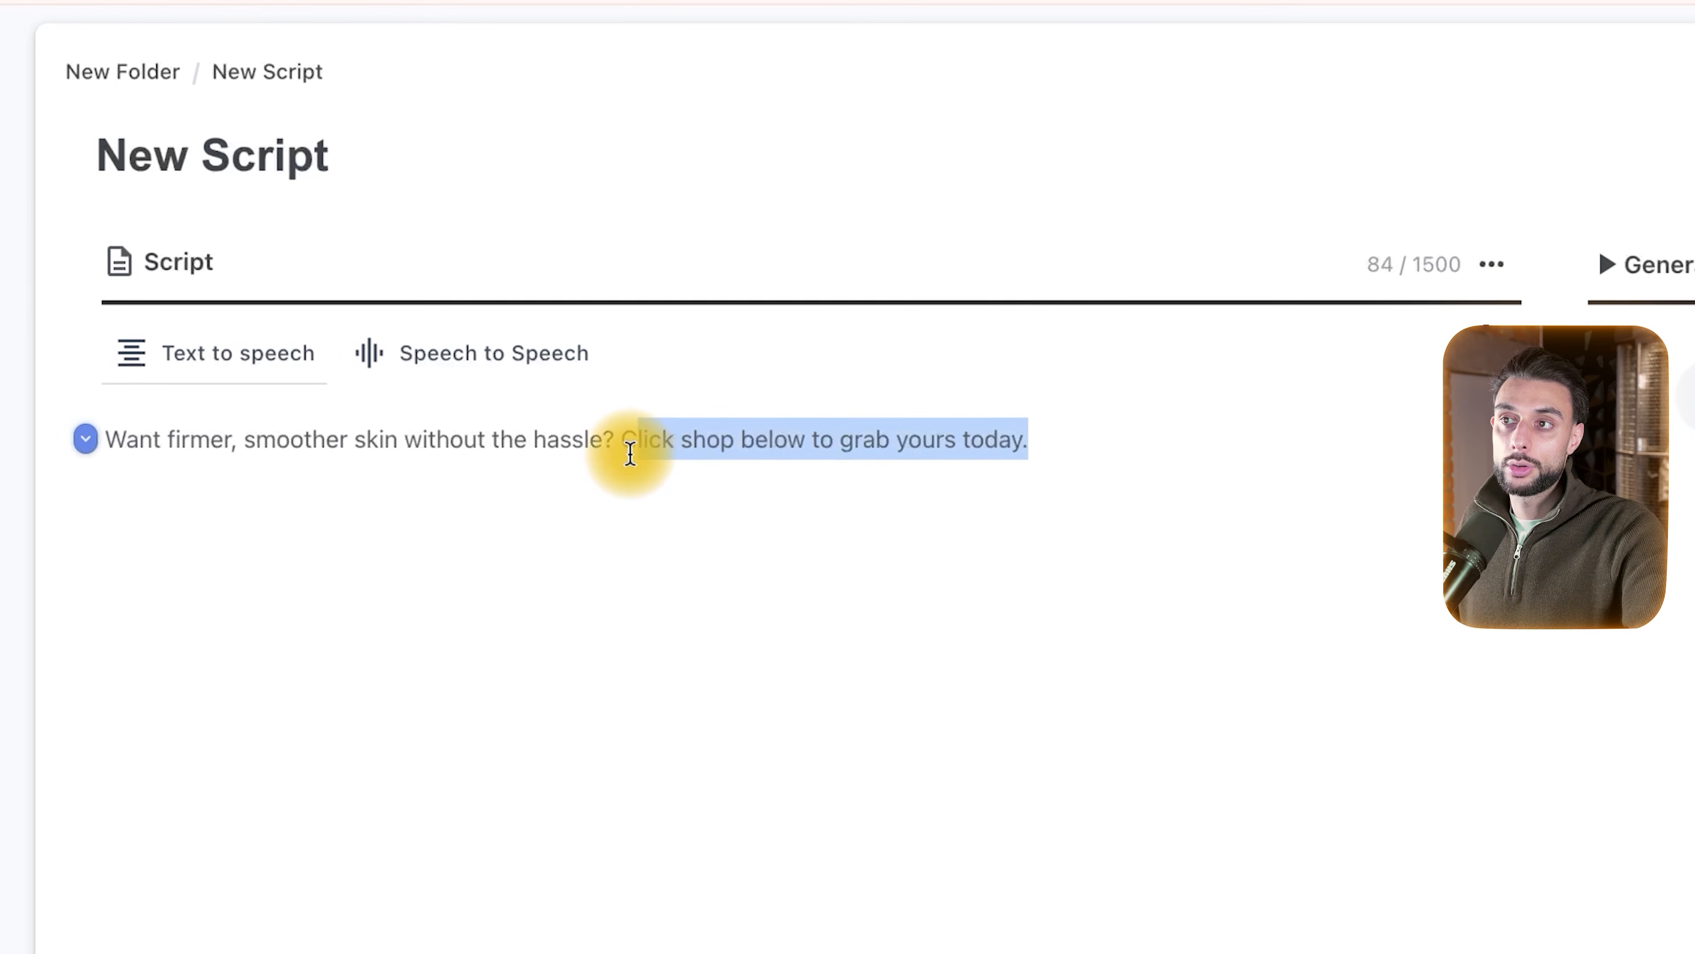
left_click(628, 447)
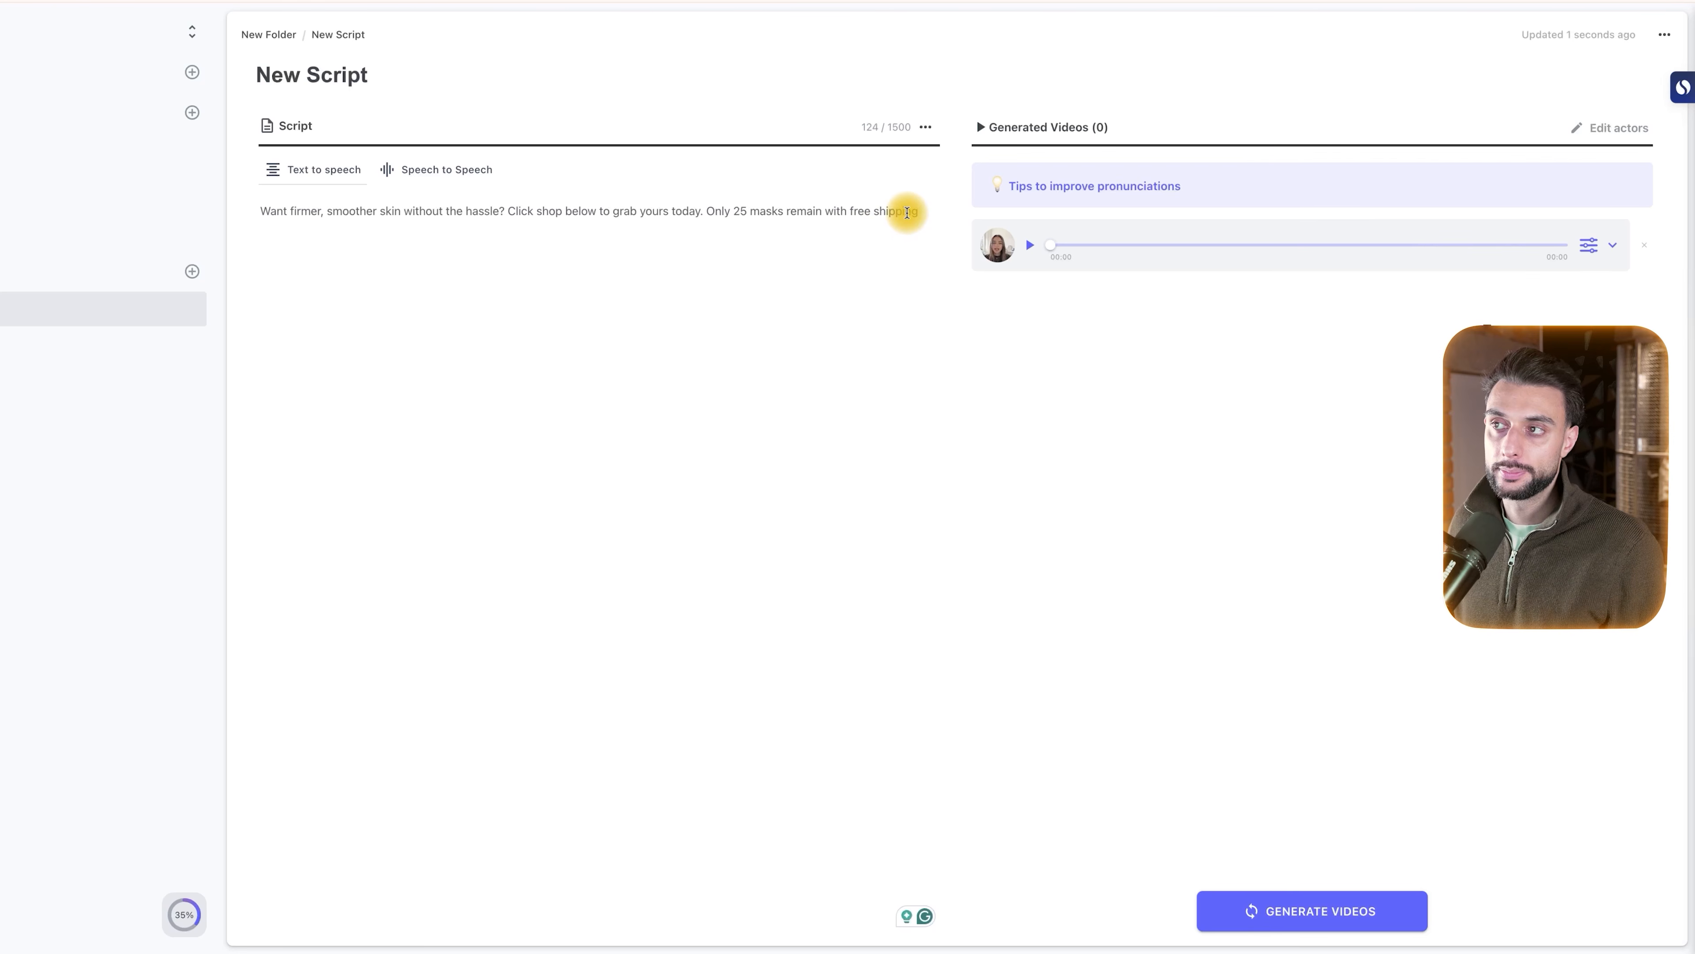
left_click(1332, 906)
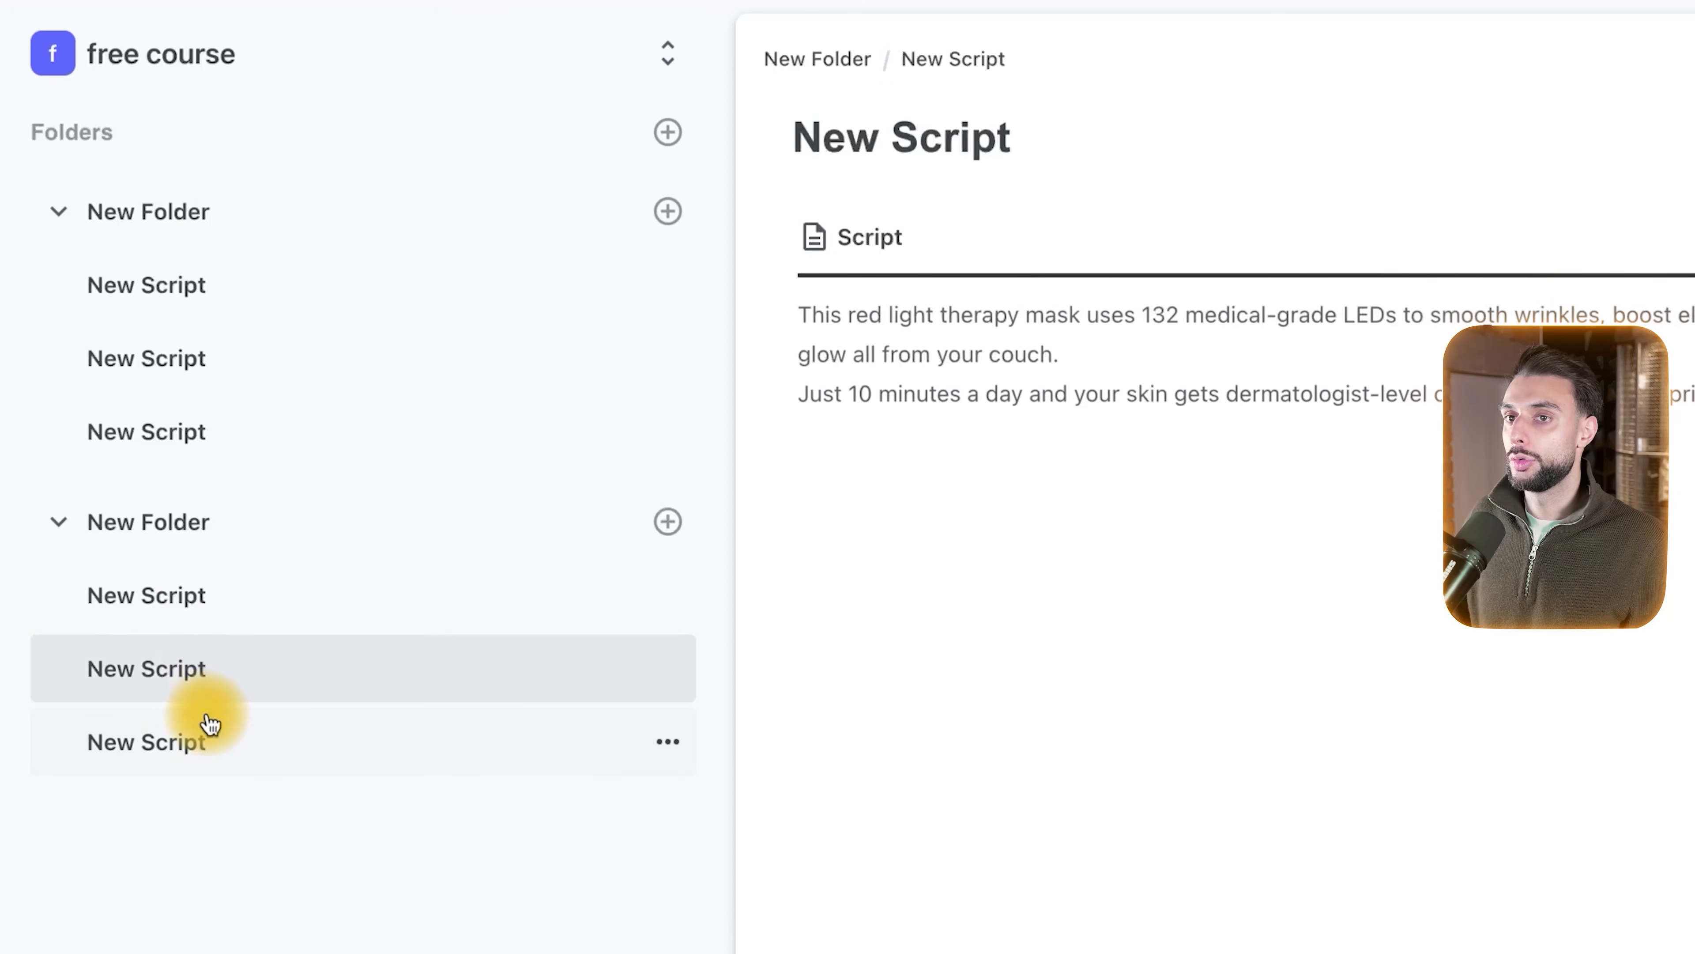
left_click(210, 735)
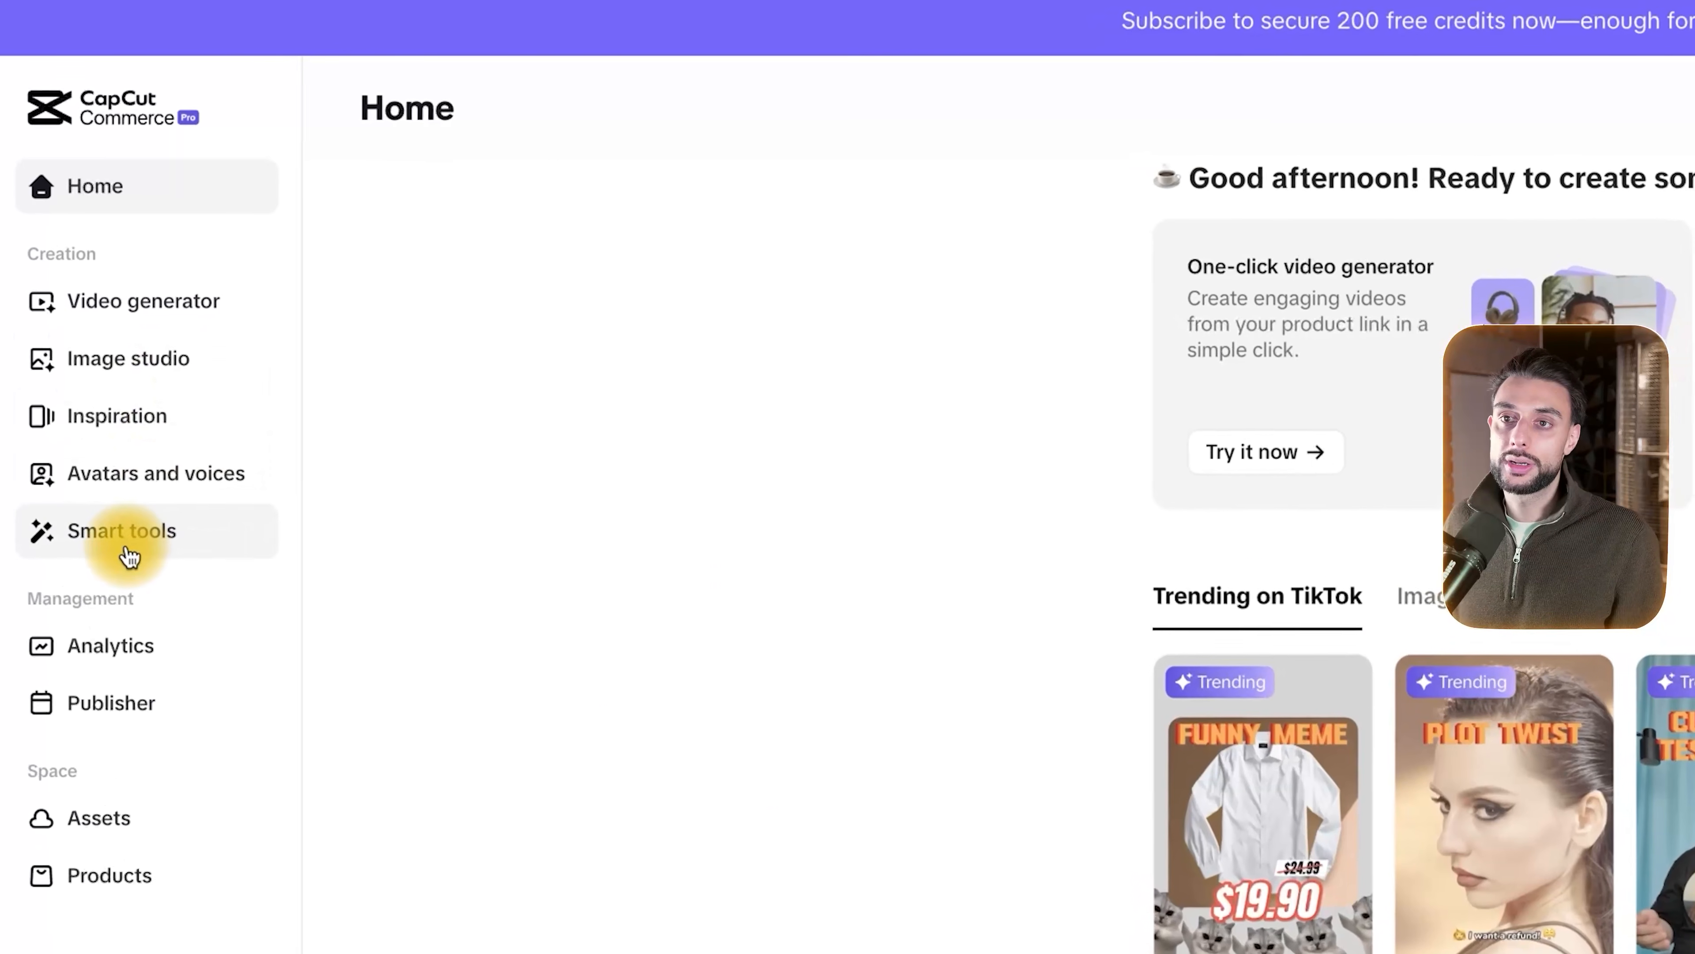
- Open the avatar video creator among CapCut Commerce Pro's smart tools and browse its recommended avatars
left_click(113, 505)
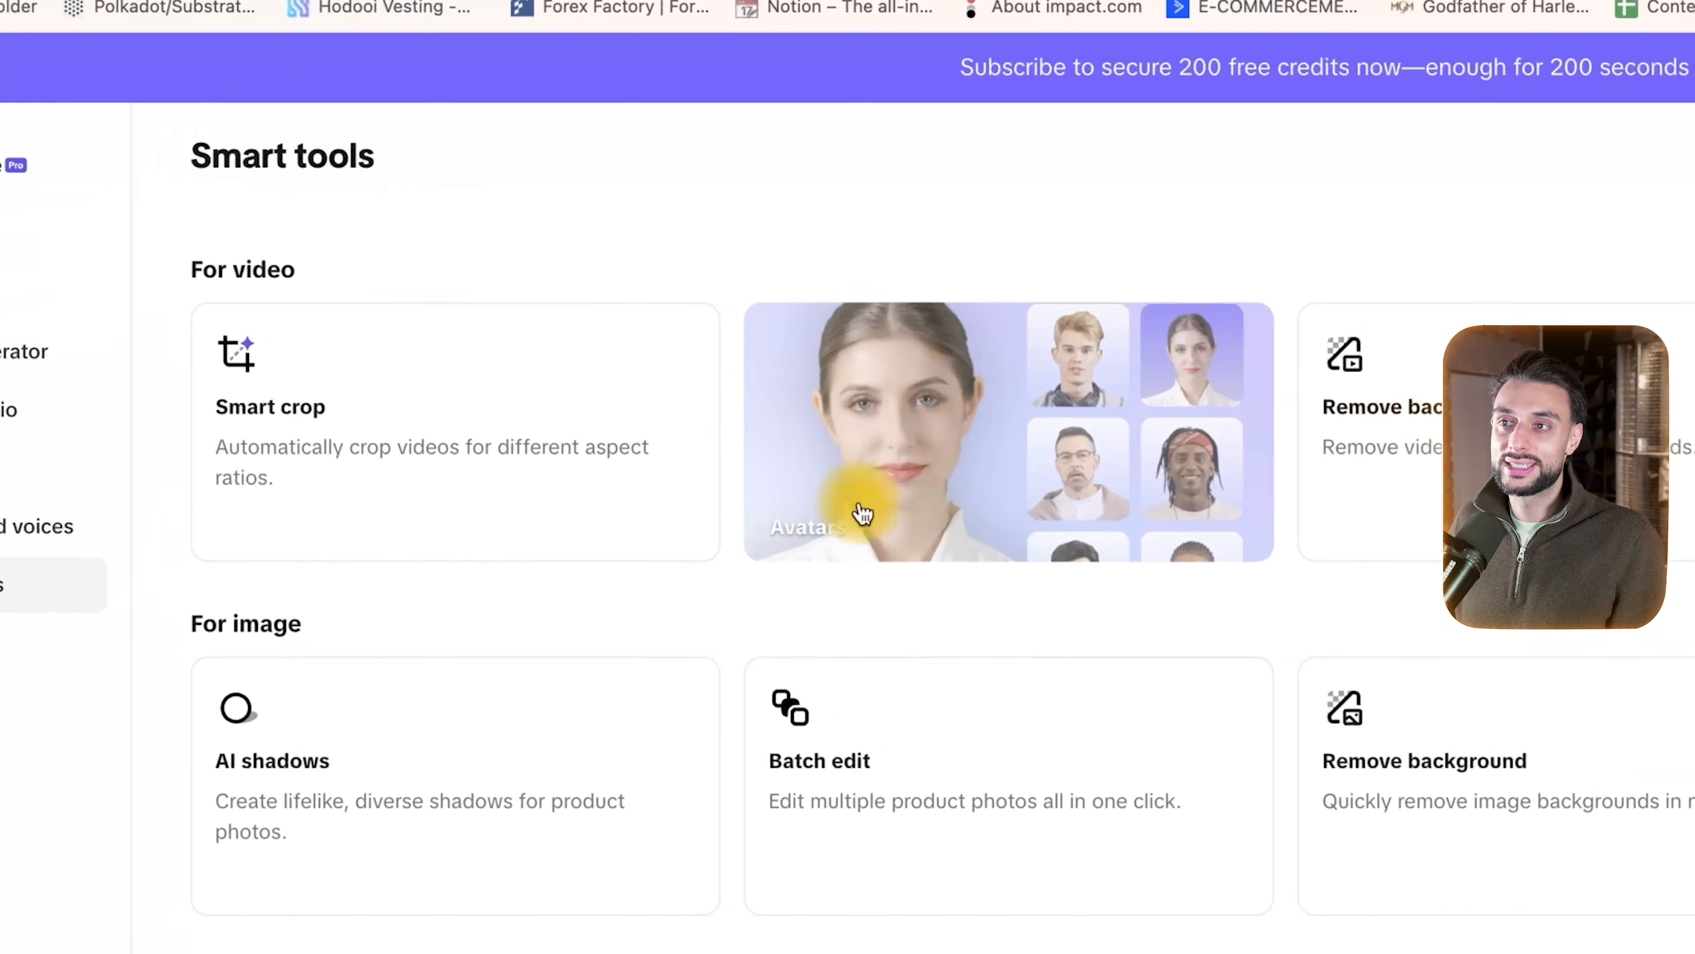
left_click(1173, 400)
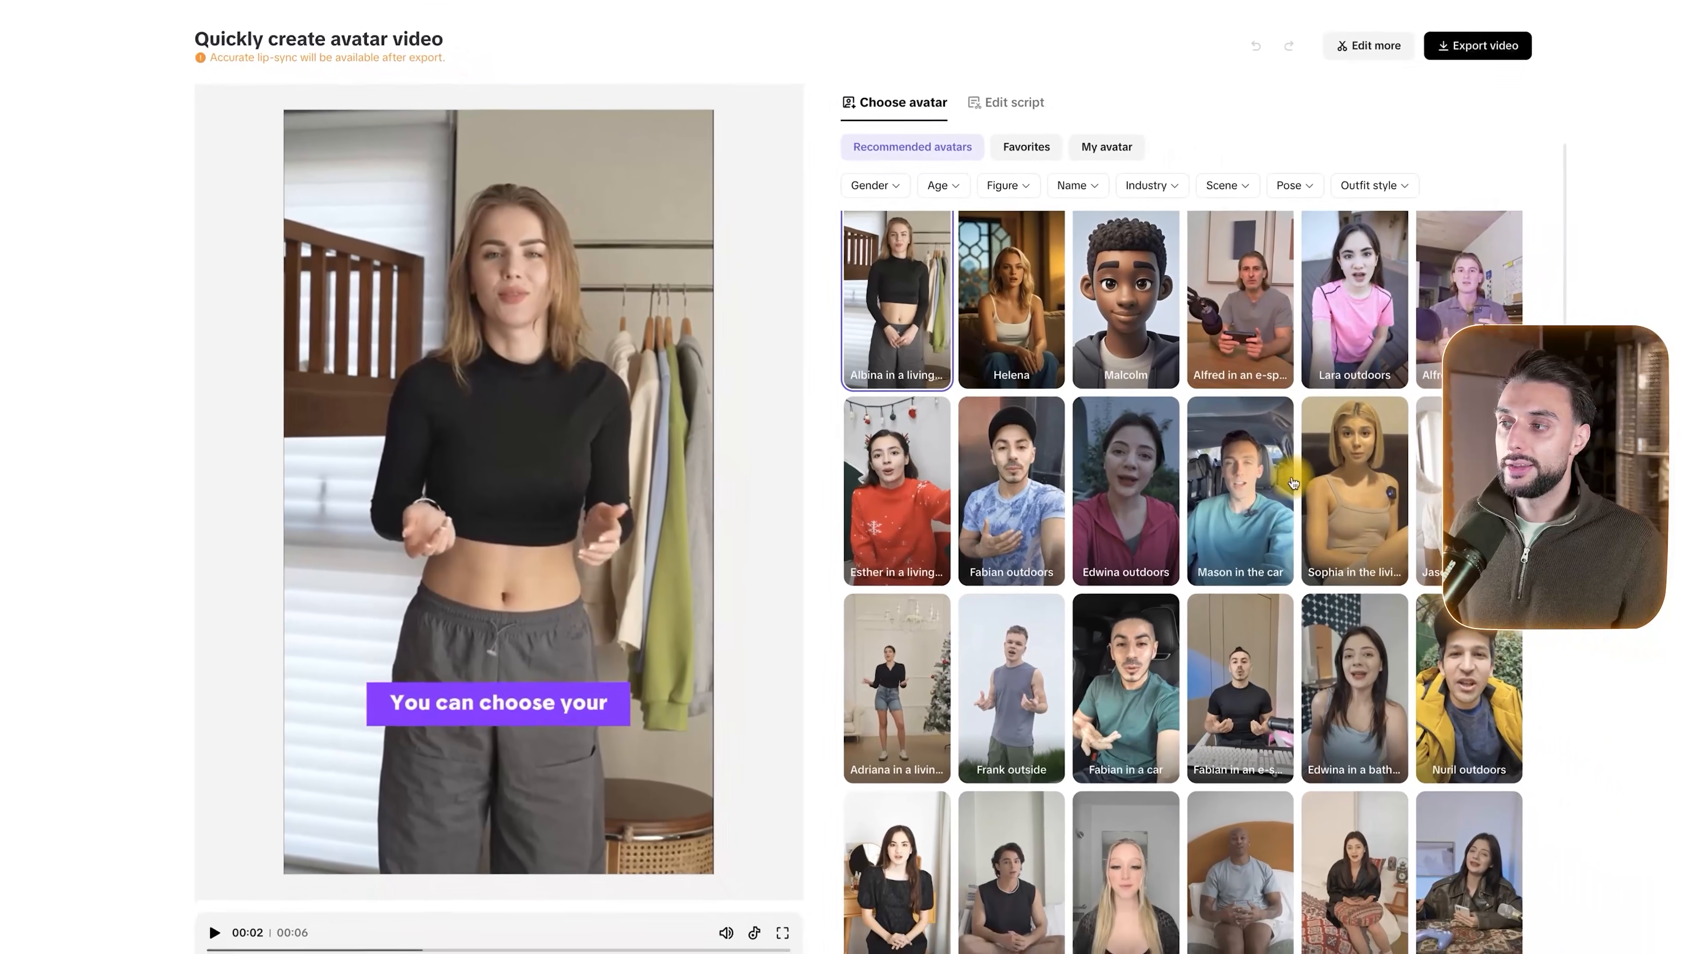
scroll(1335, 534, "down", 5)
scroll(1168, 401, "up", 5)
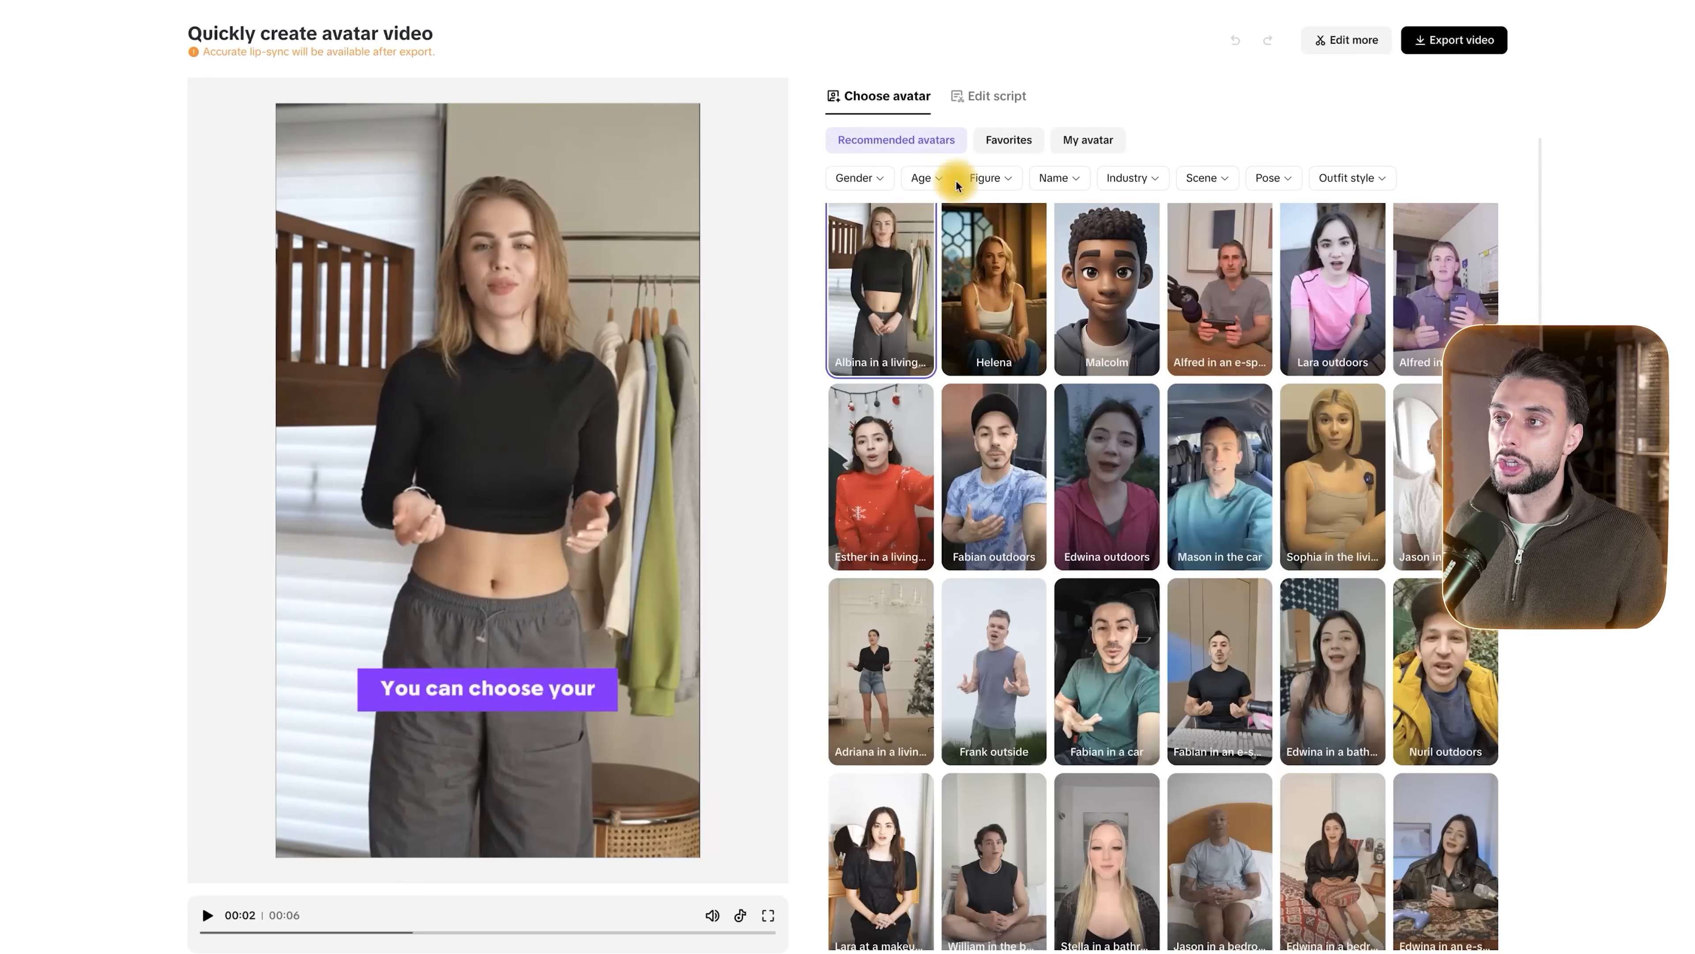
- Filter the recommended avatars by gender Female and age Young, and preview one of the matching avatars
left_click(878, 215)
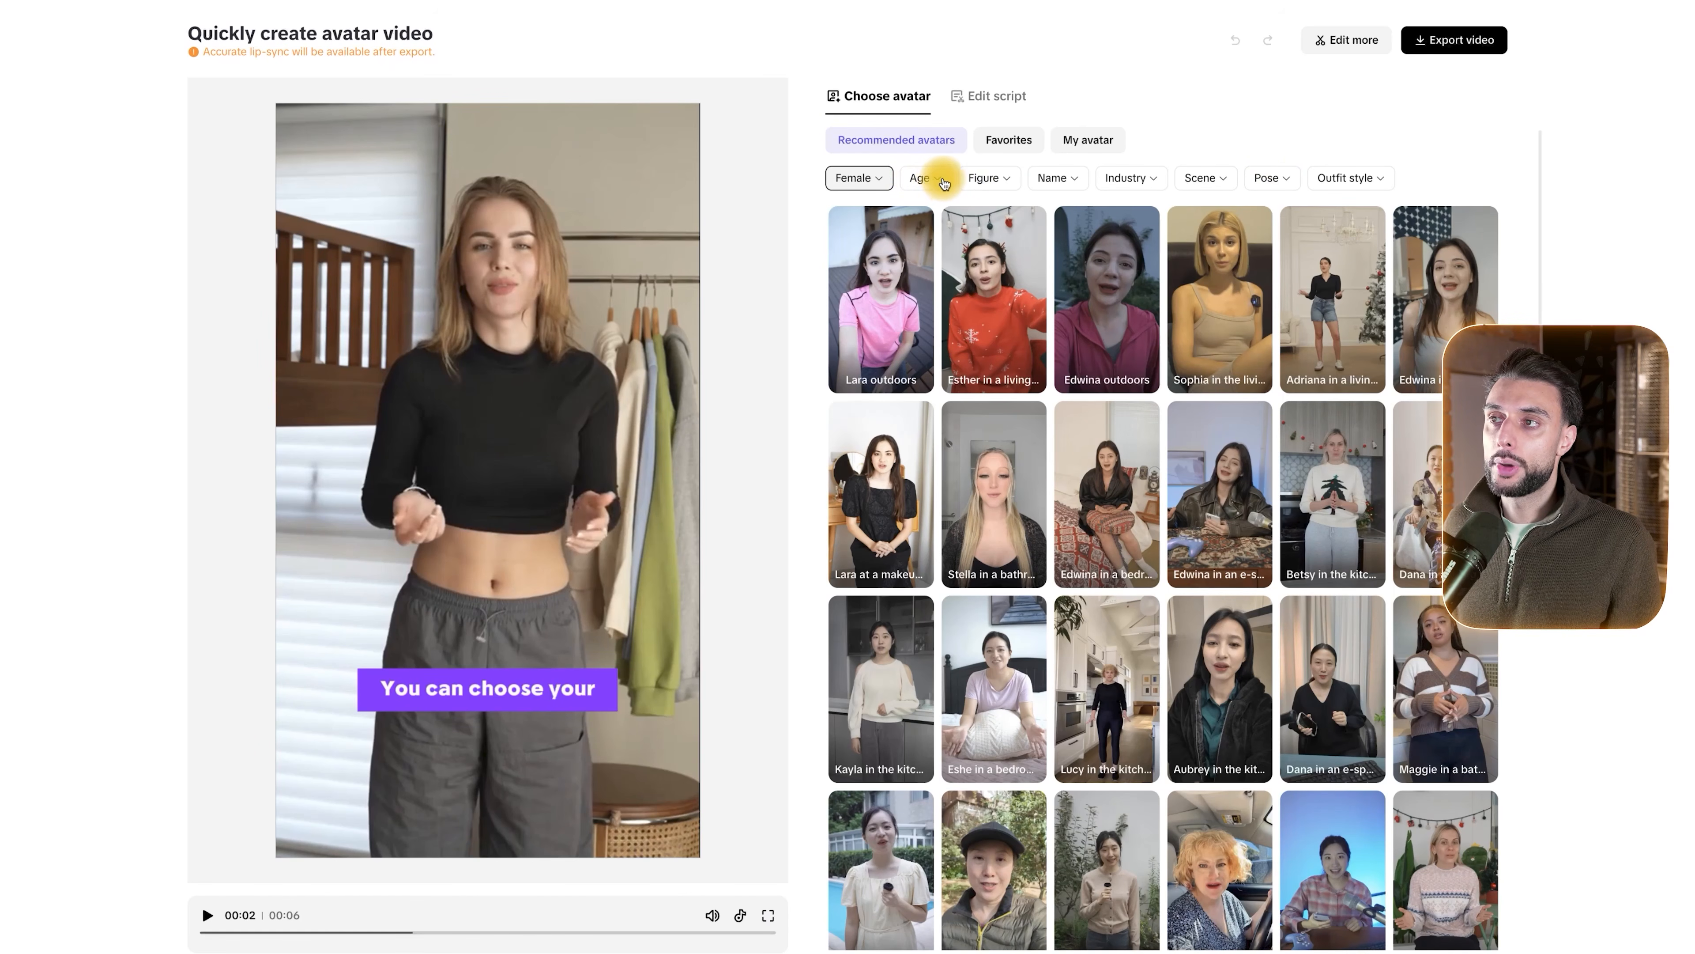
mouse_move(929, 181)
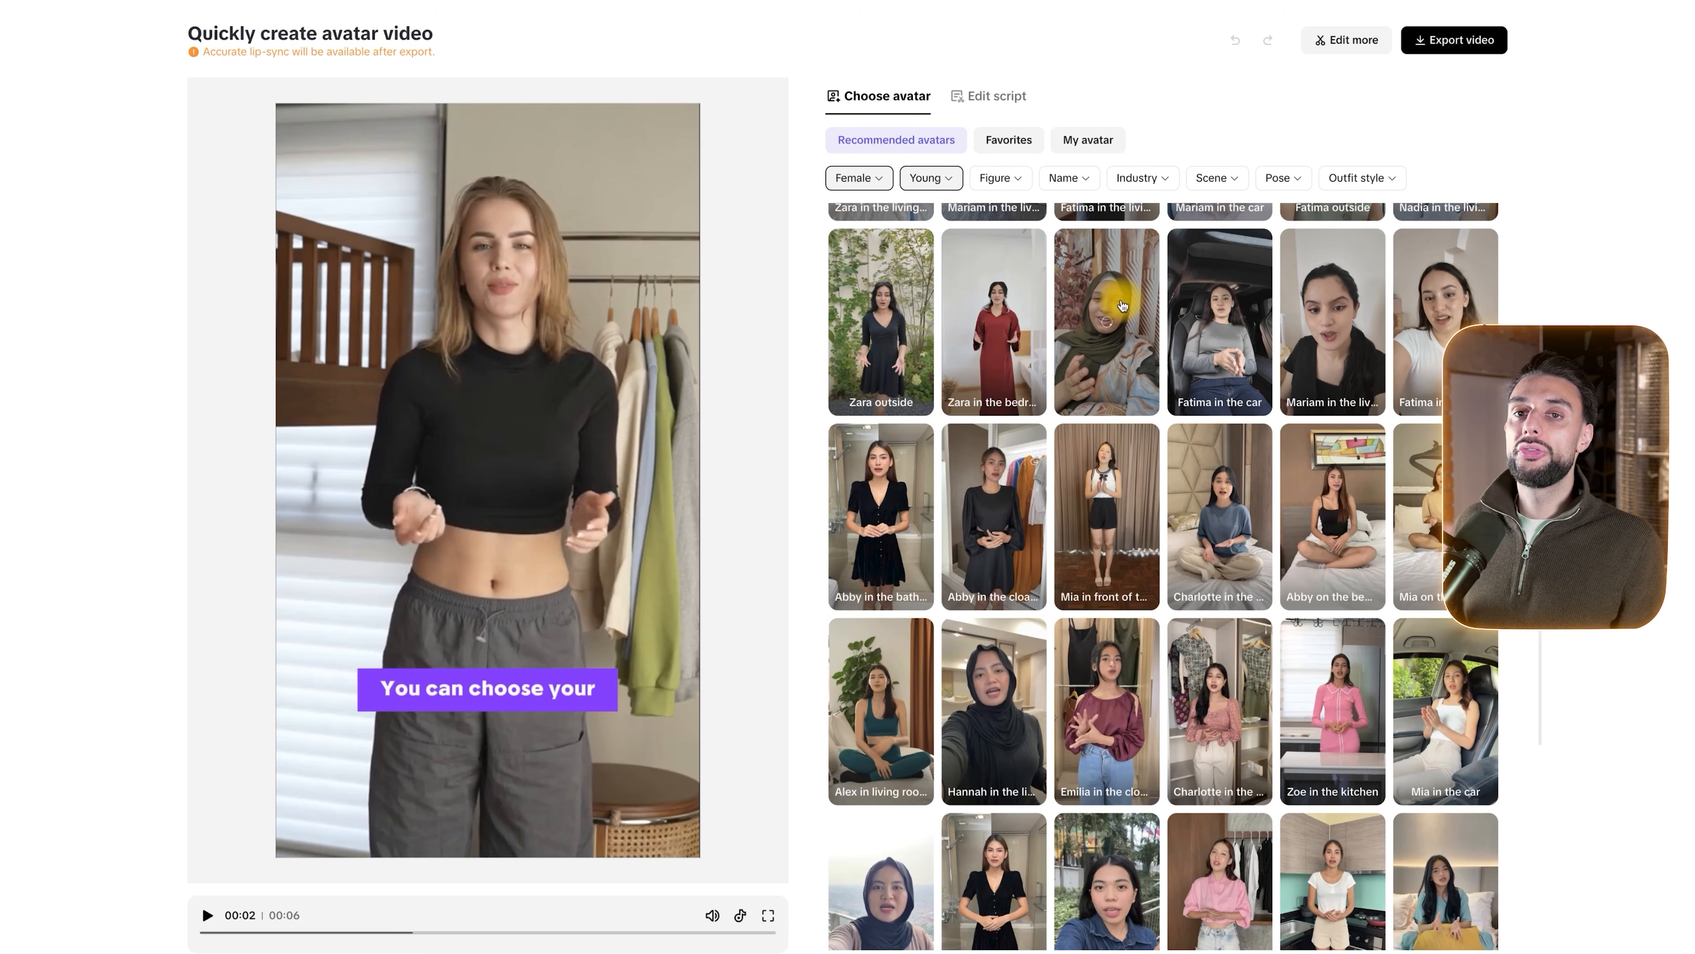
mouse_move(1122, 305)
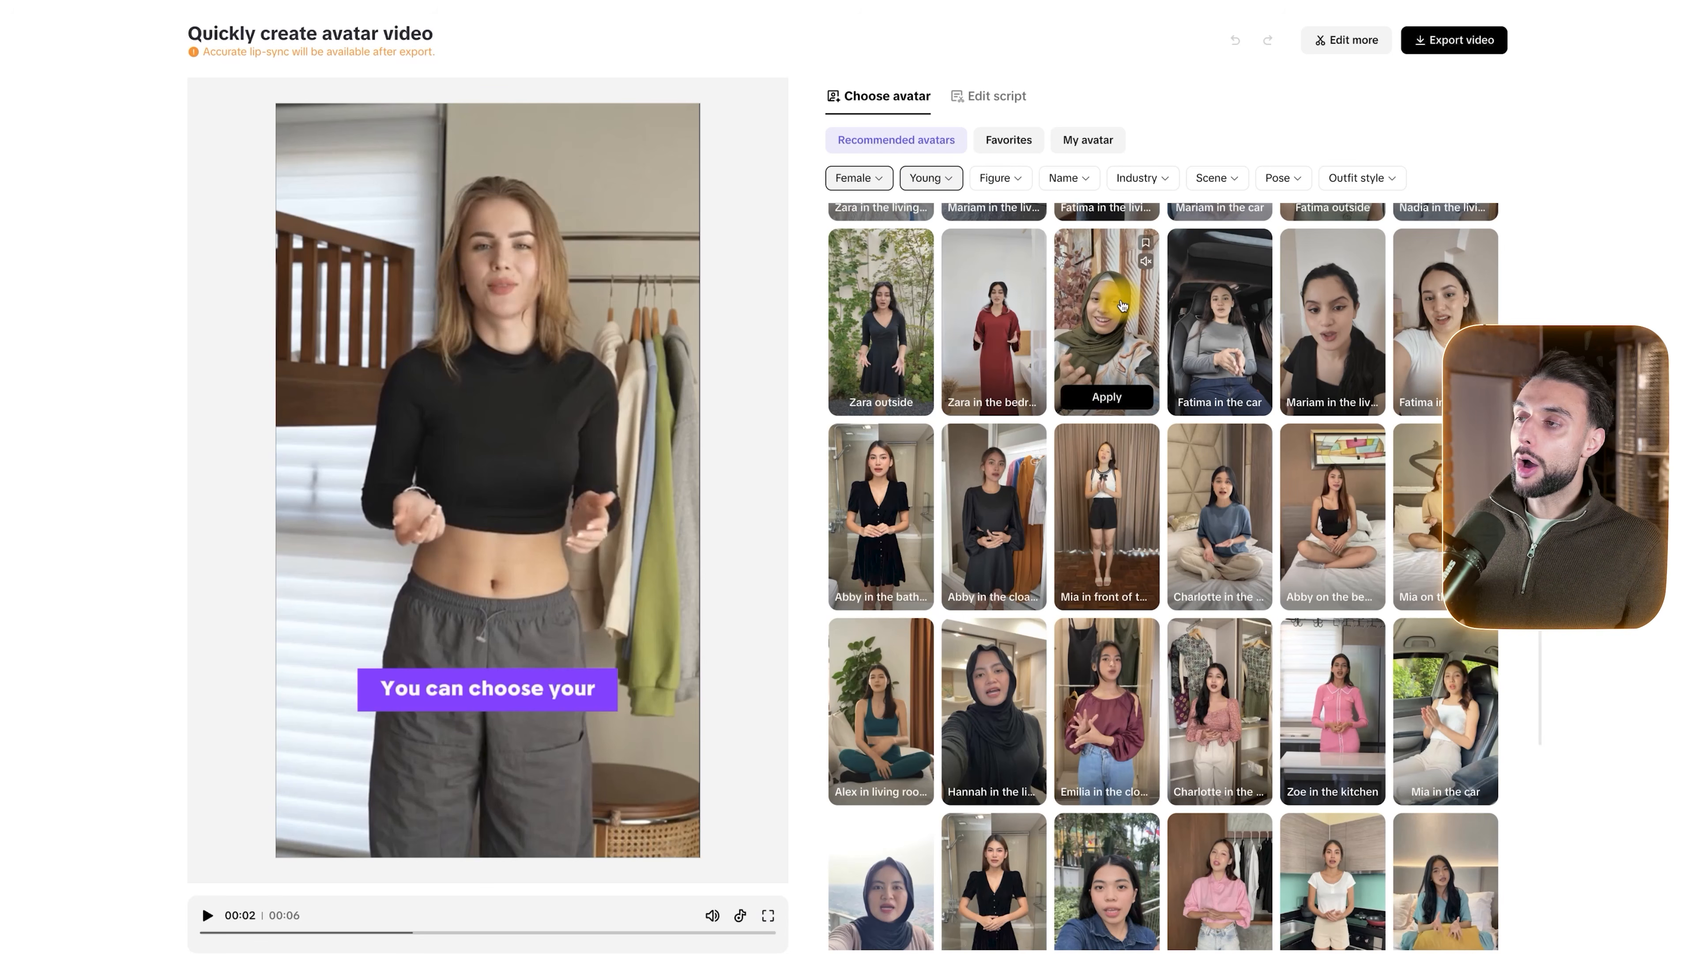
- Apply the Mariam close-up avatar in the black top and select the entire default script text for replacement
mouse_move(1360, 305)
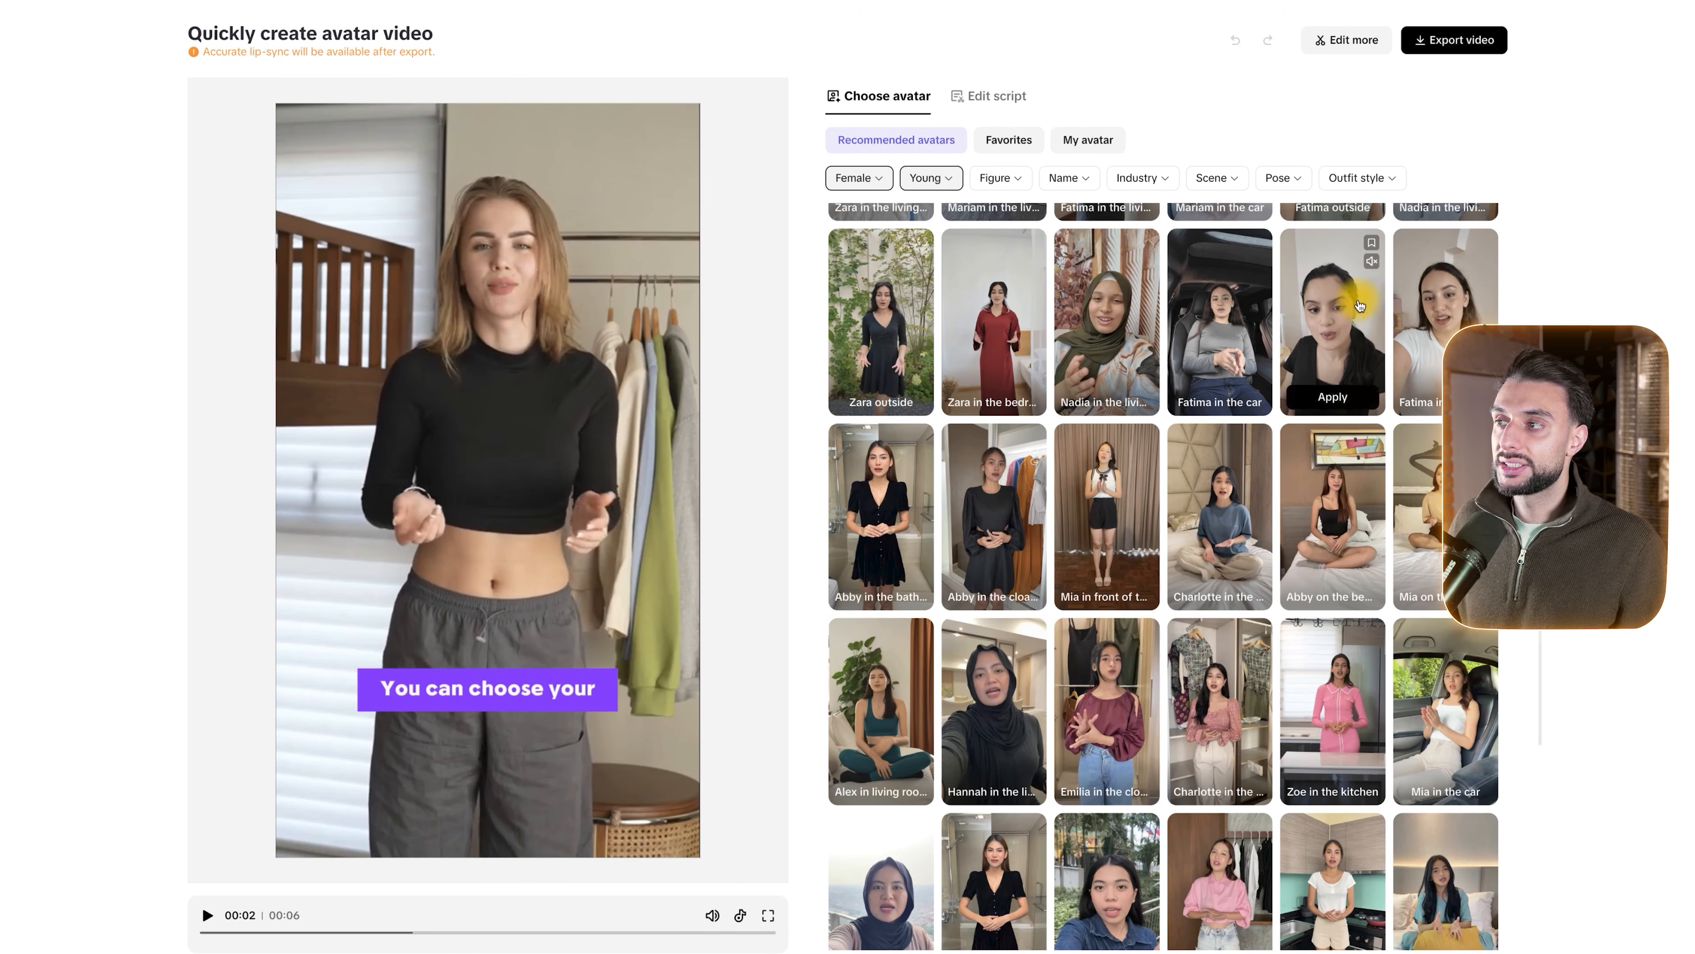
left_click(1312, 327)
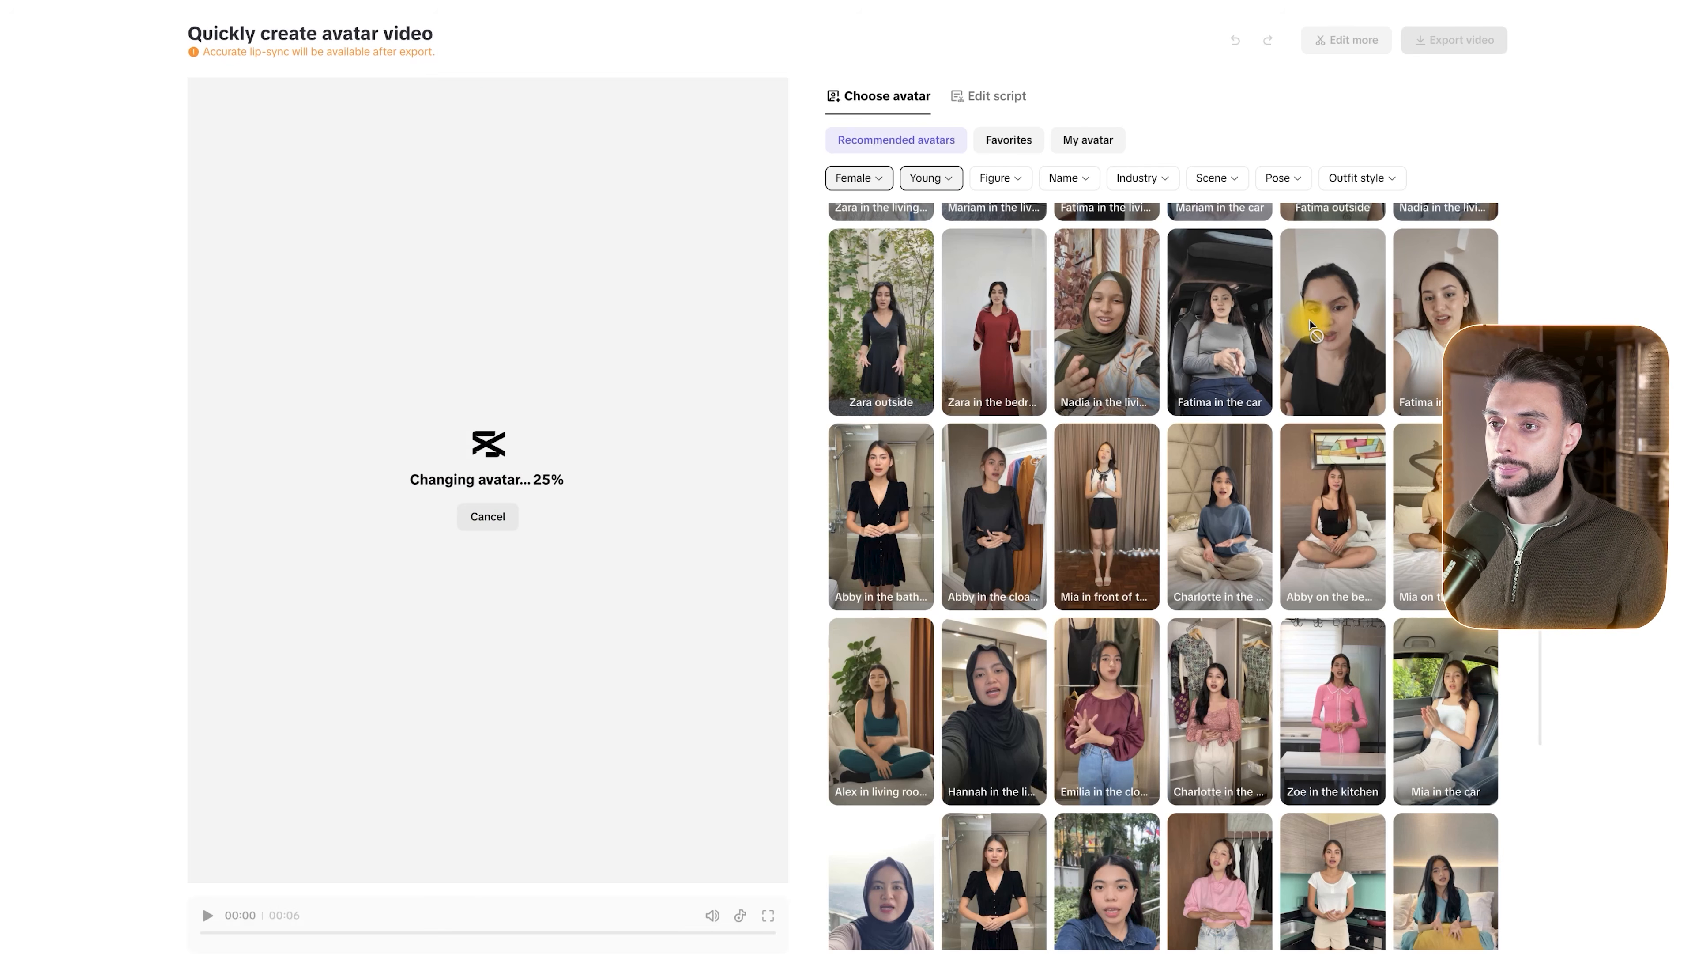
left_click(979, 99)
left_click(961, 189)
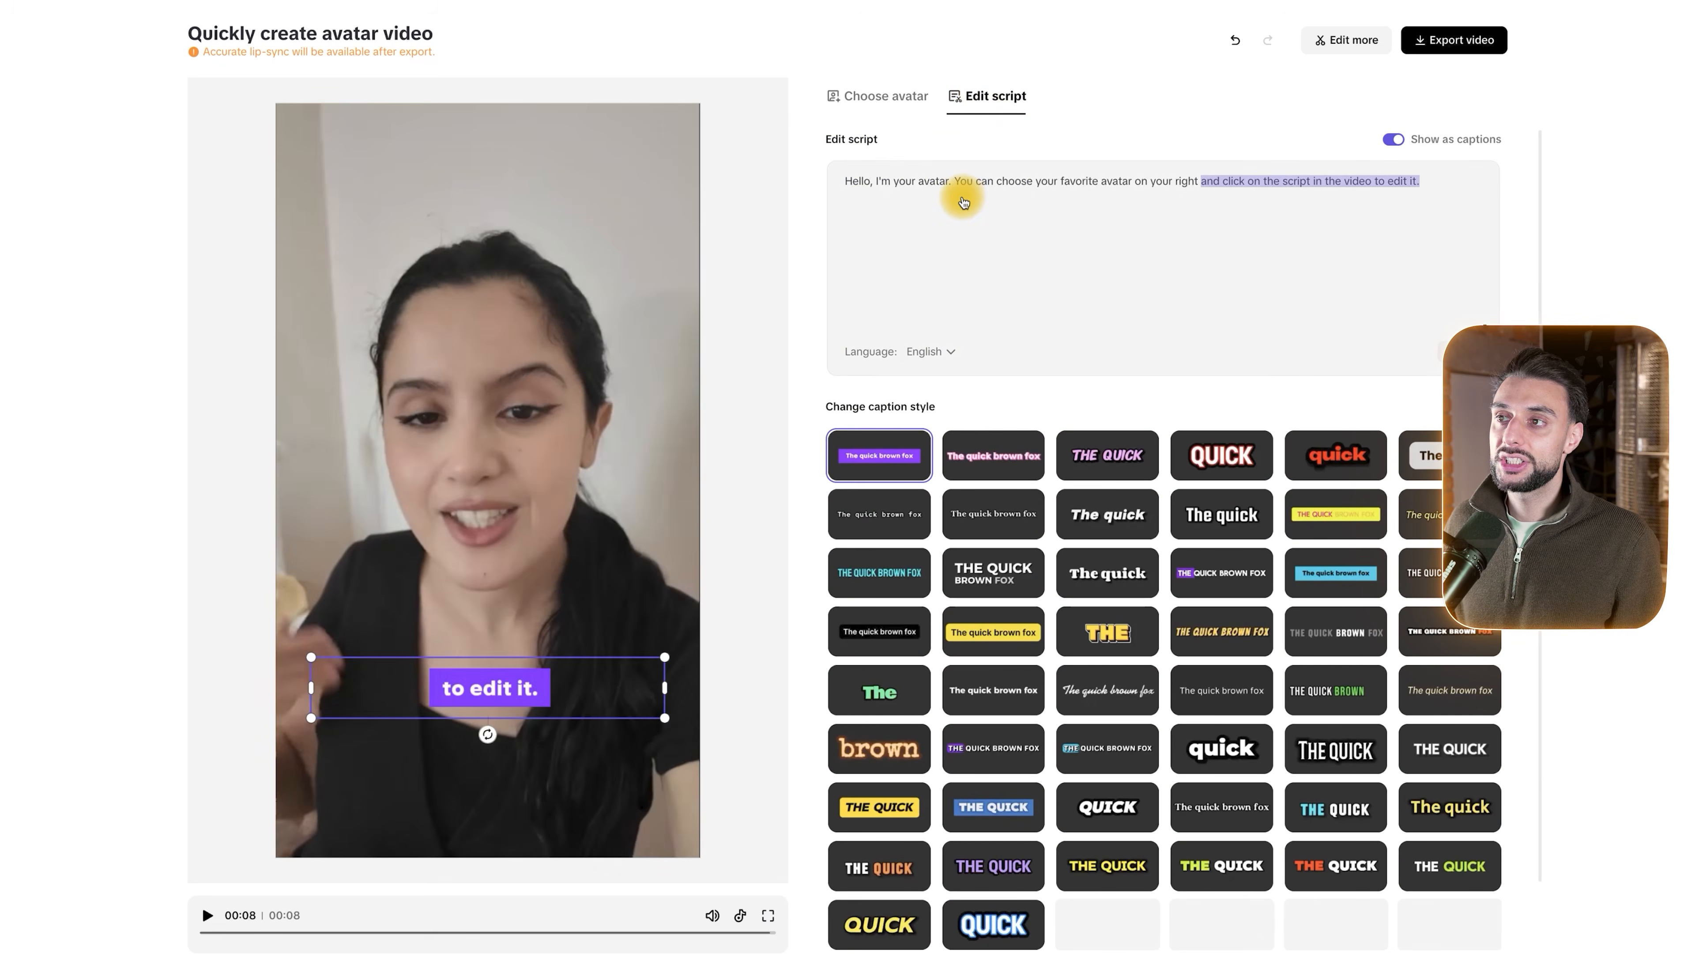
key("ctrl+a")
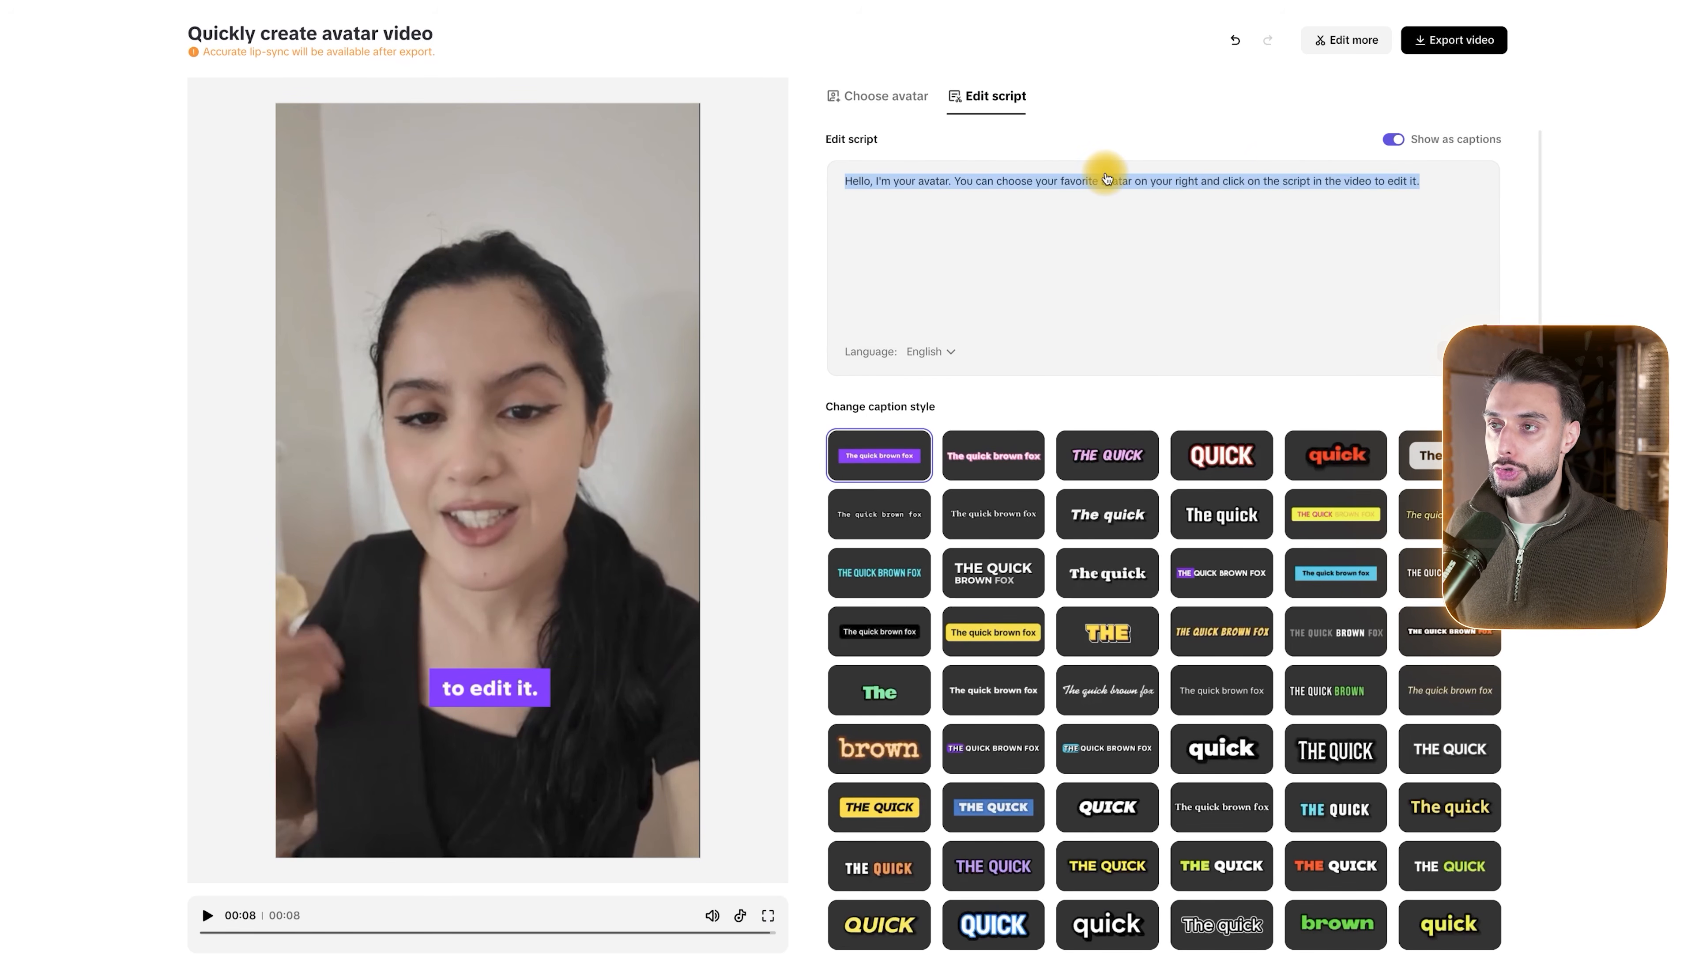
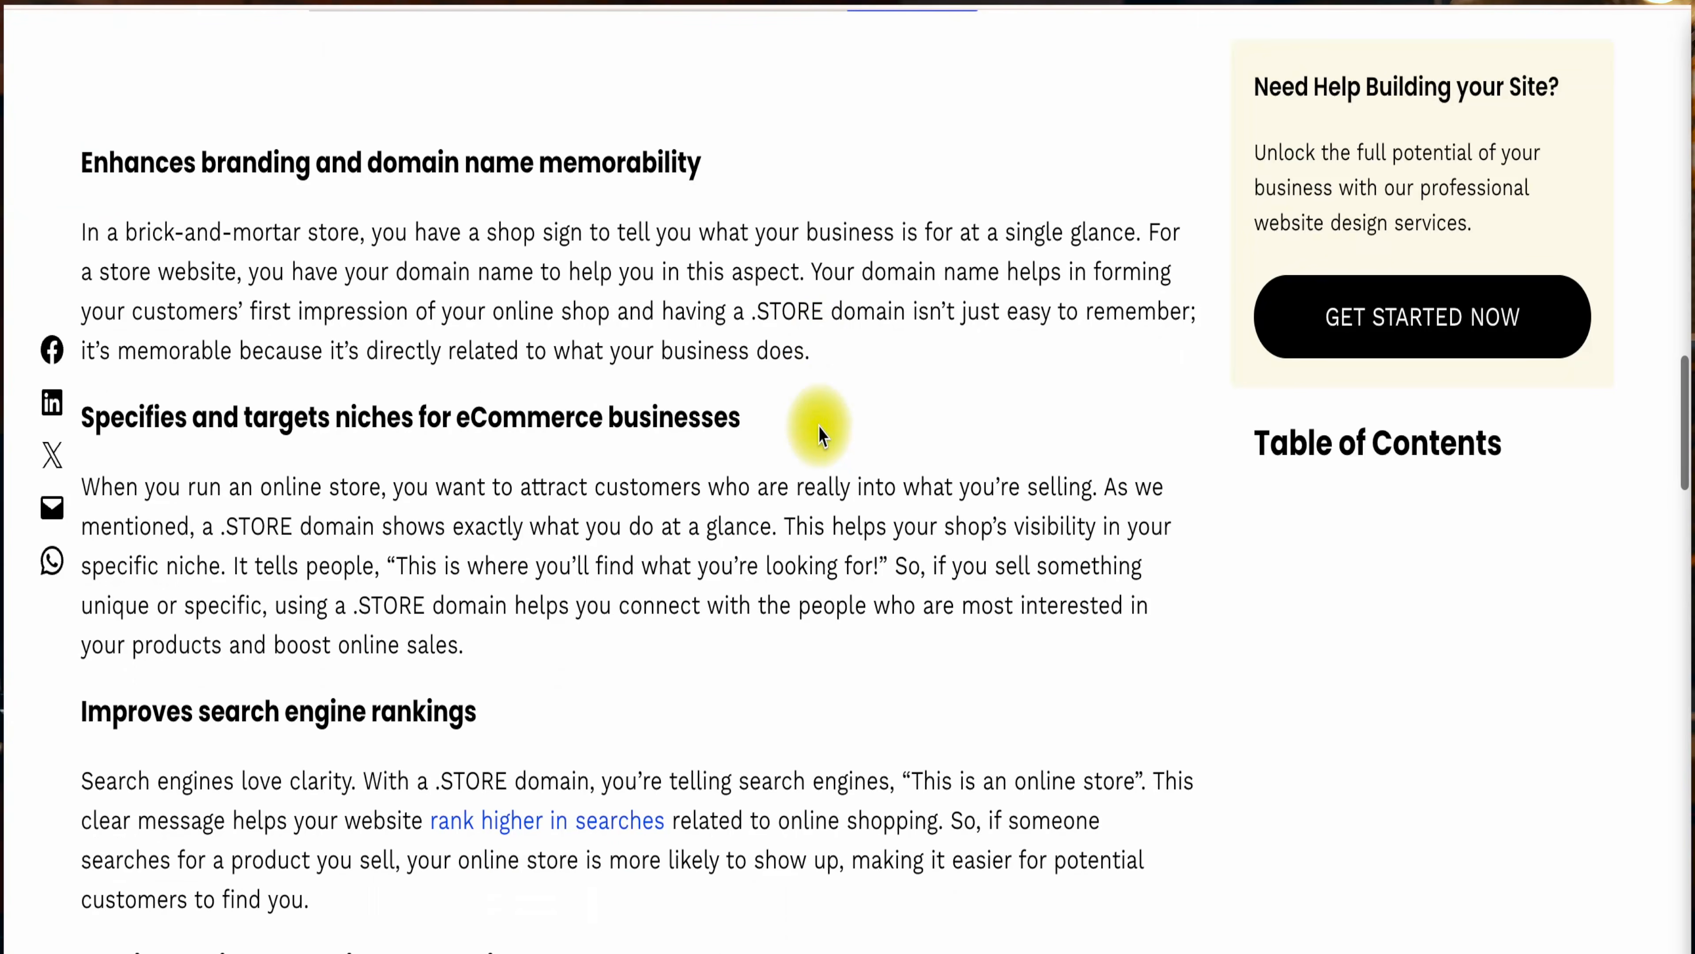
scroll(821, 435, "down", 8)
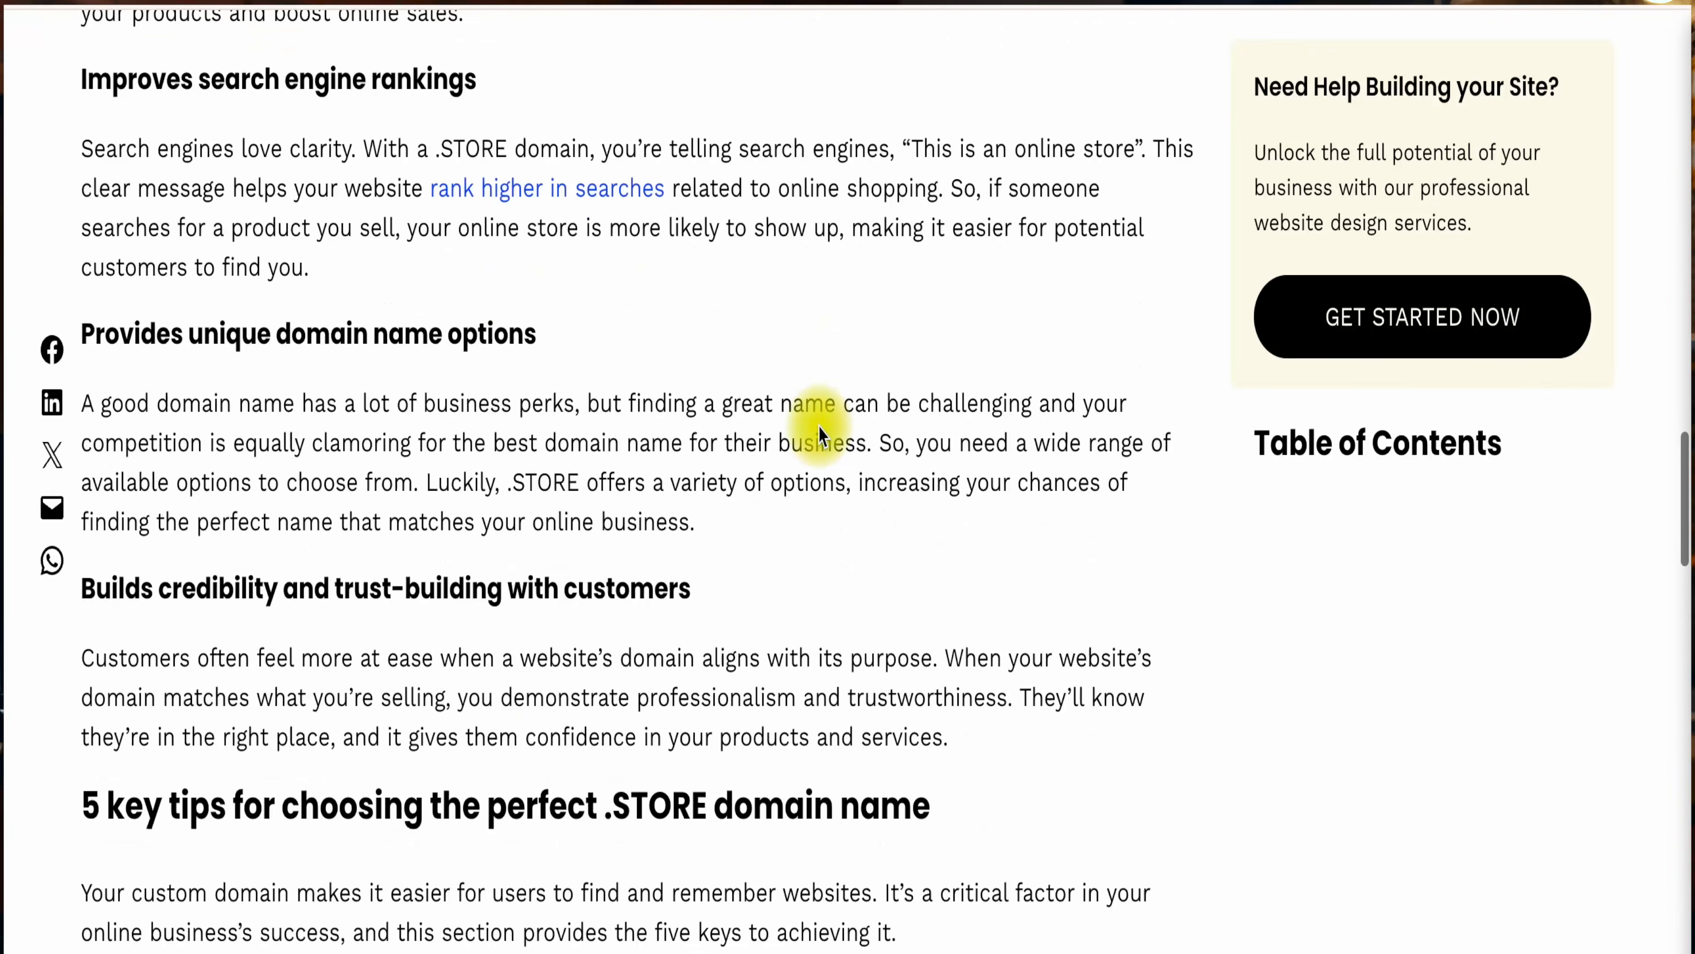
scroll(820, 426, "down", 2)
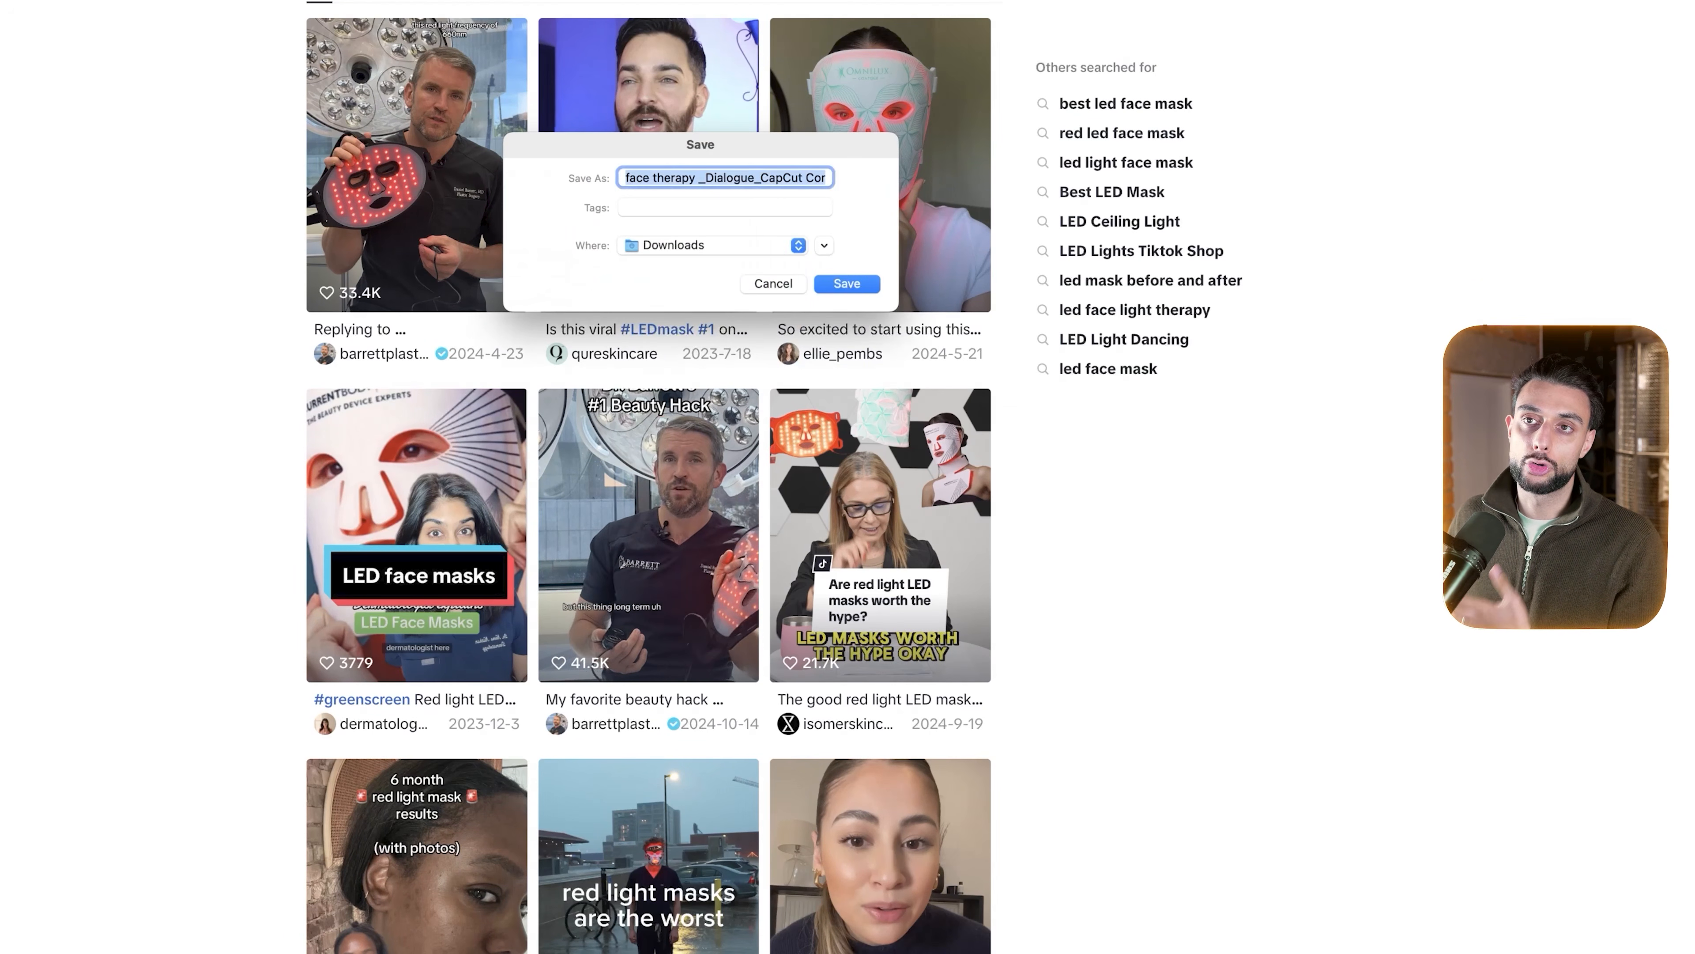
- Save the face therapy dialogue video to Downloads and look through the TikTok search results for red light mask videos
left_click(846, 283)
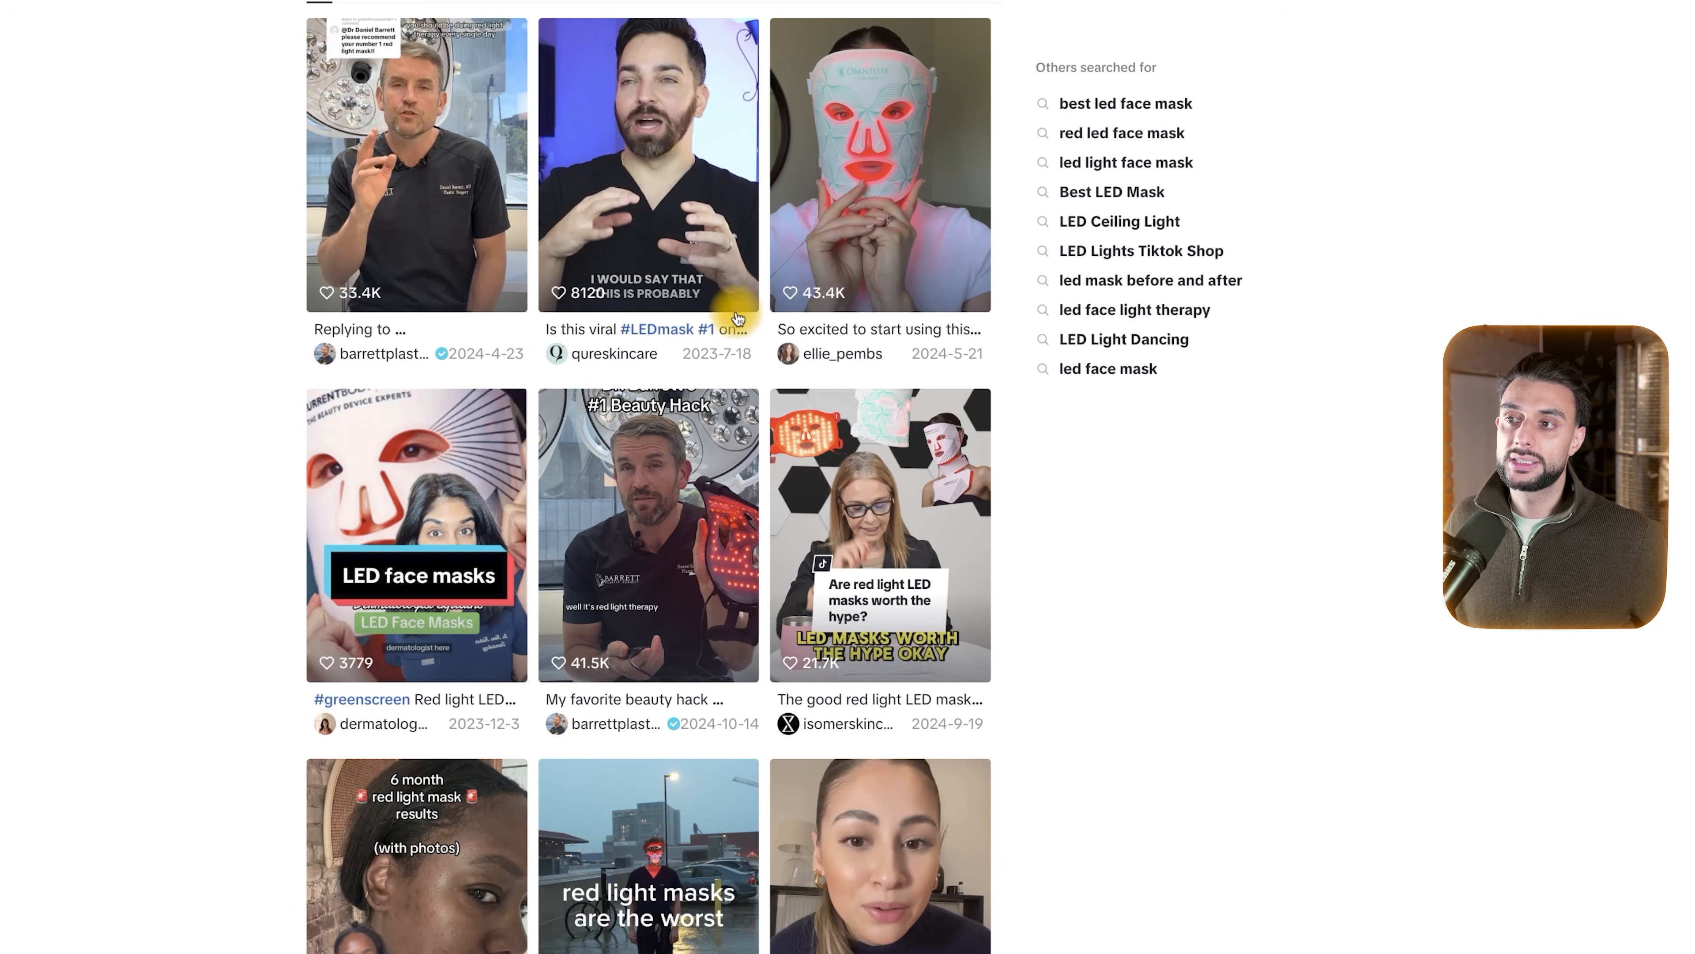
scroll(1355, 617, "down", 6)
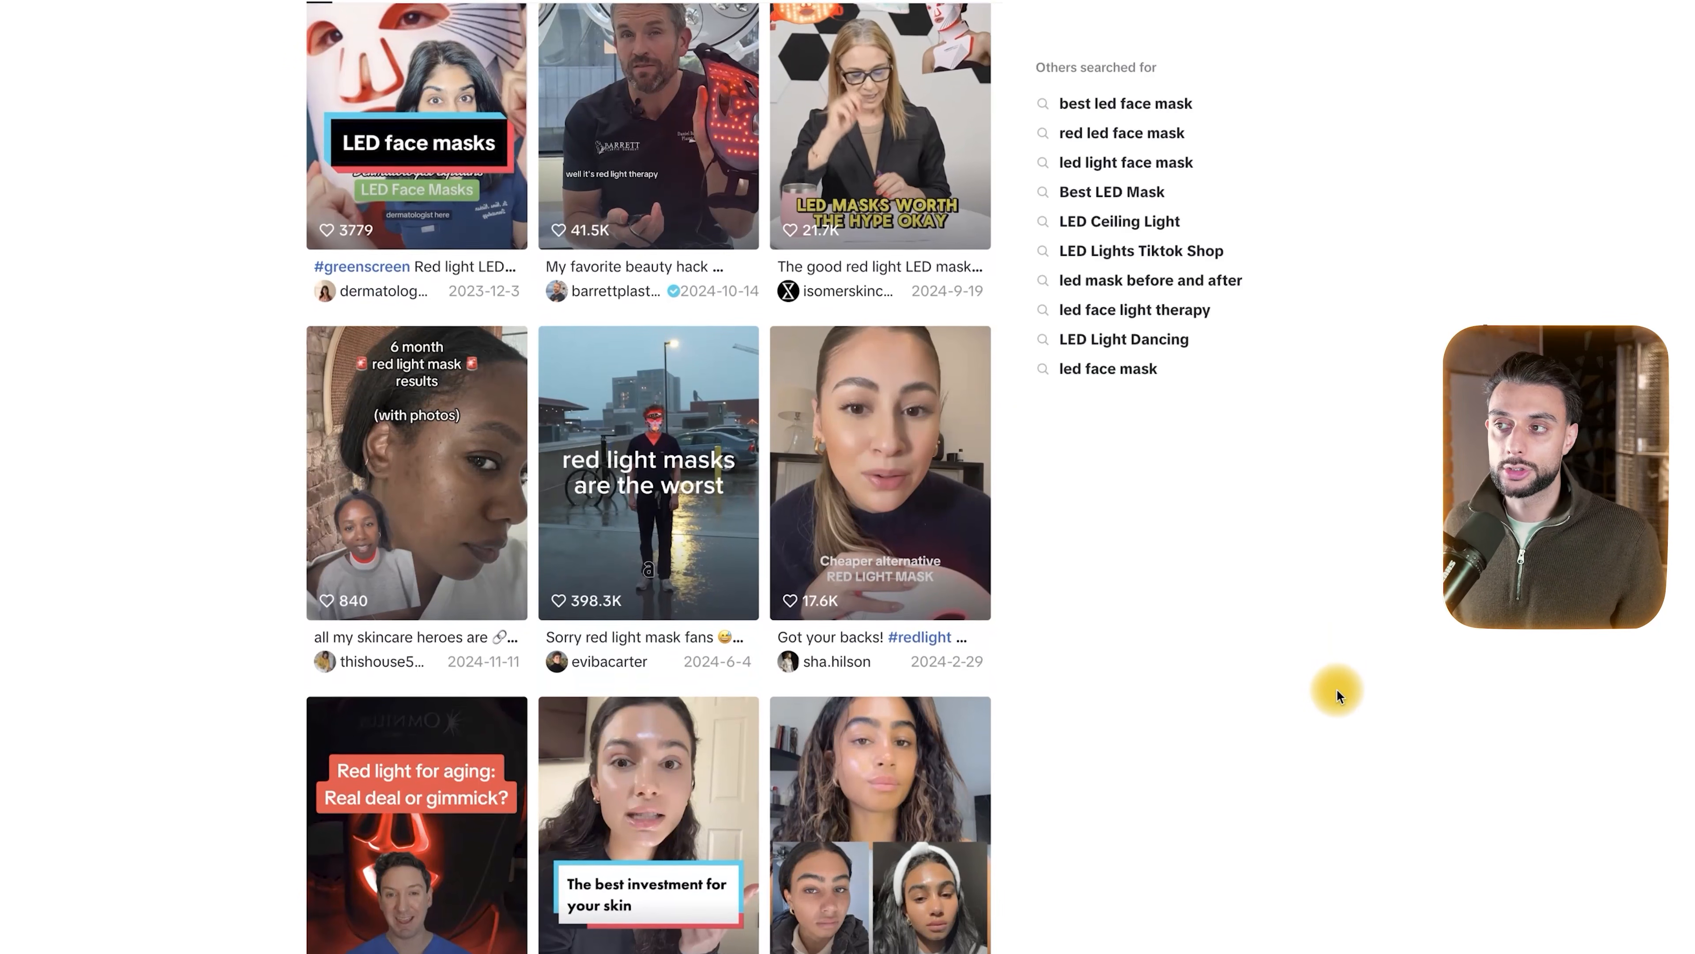
scroll(1302, 601, "up", 6)
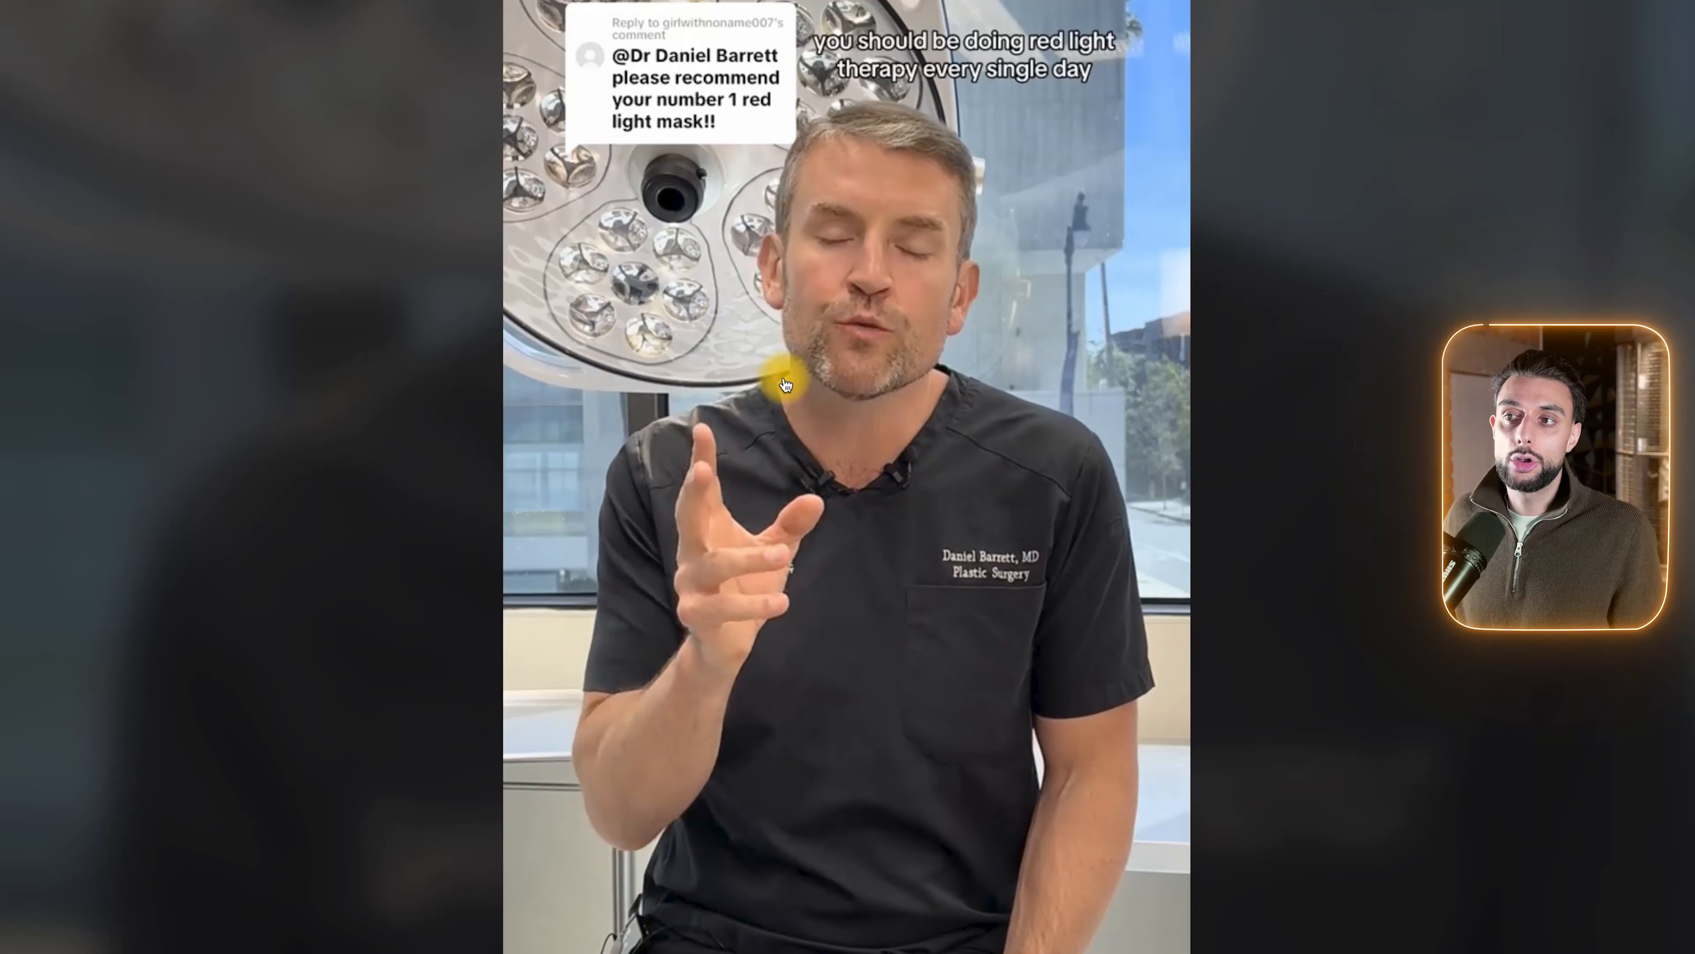
left_click(1287, 796)
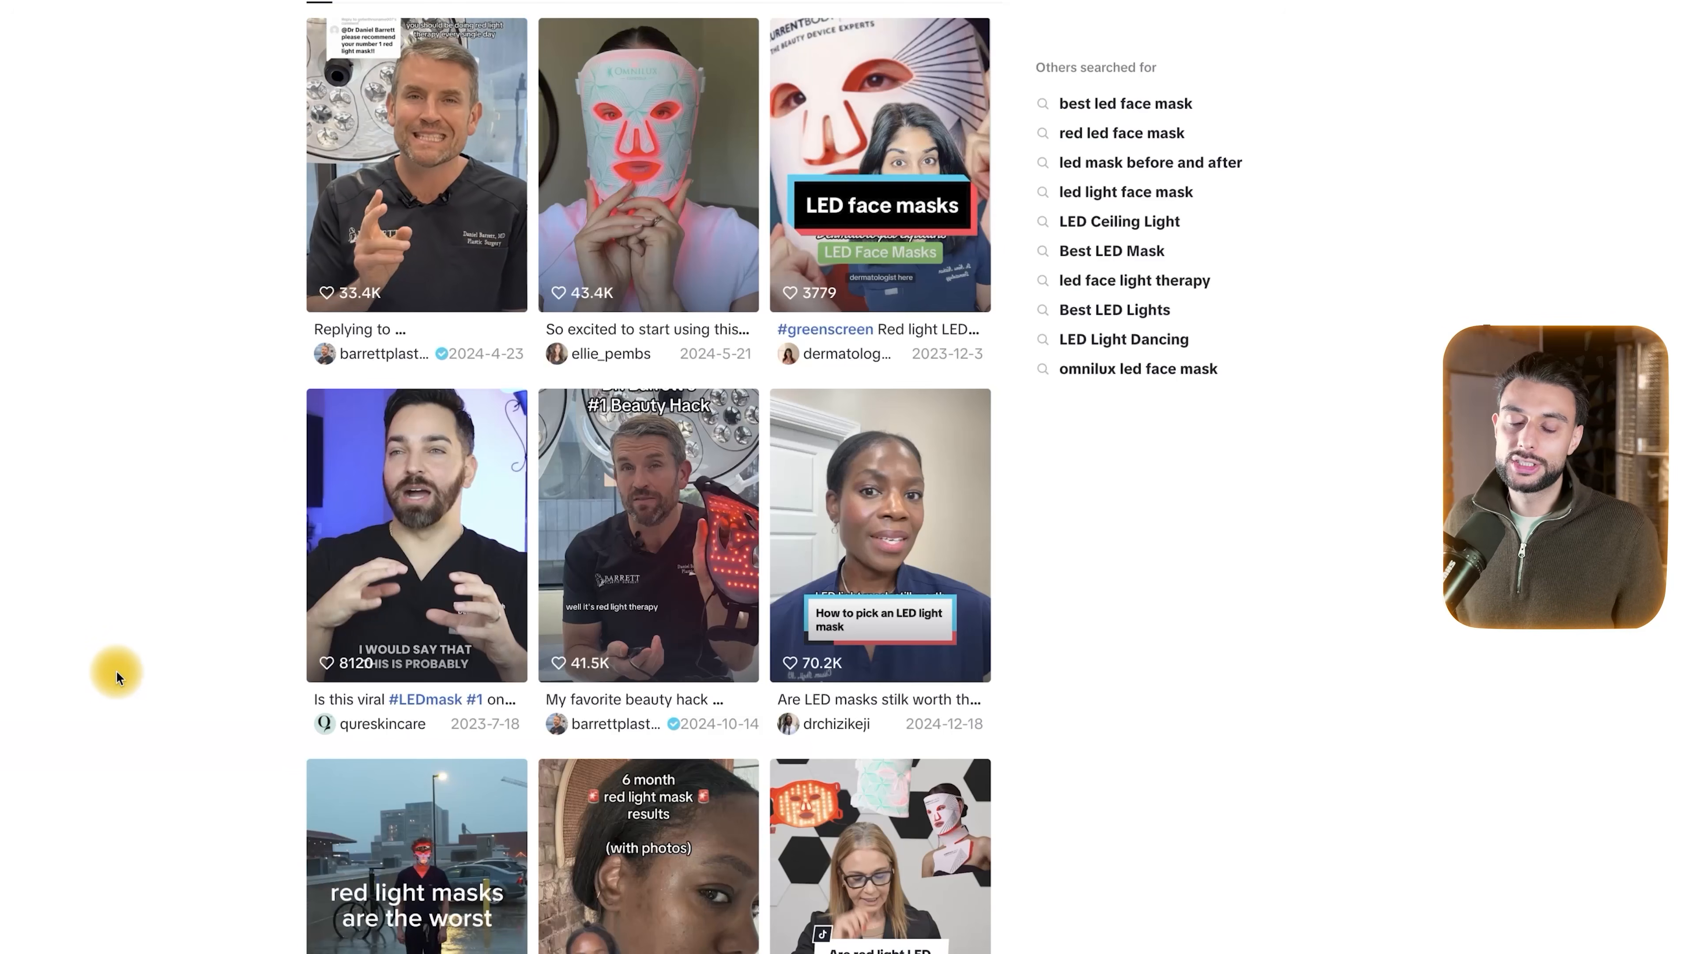
scroll(1255, 731, "down", 1)
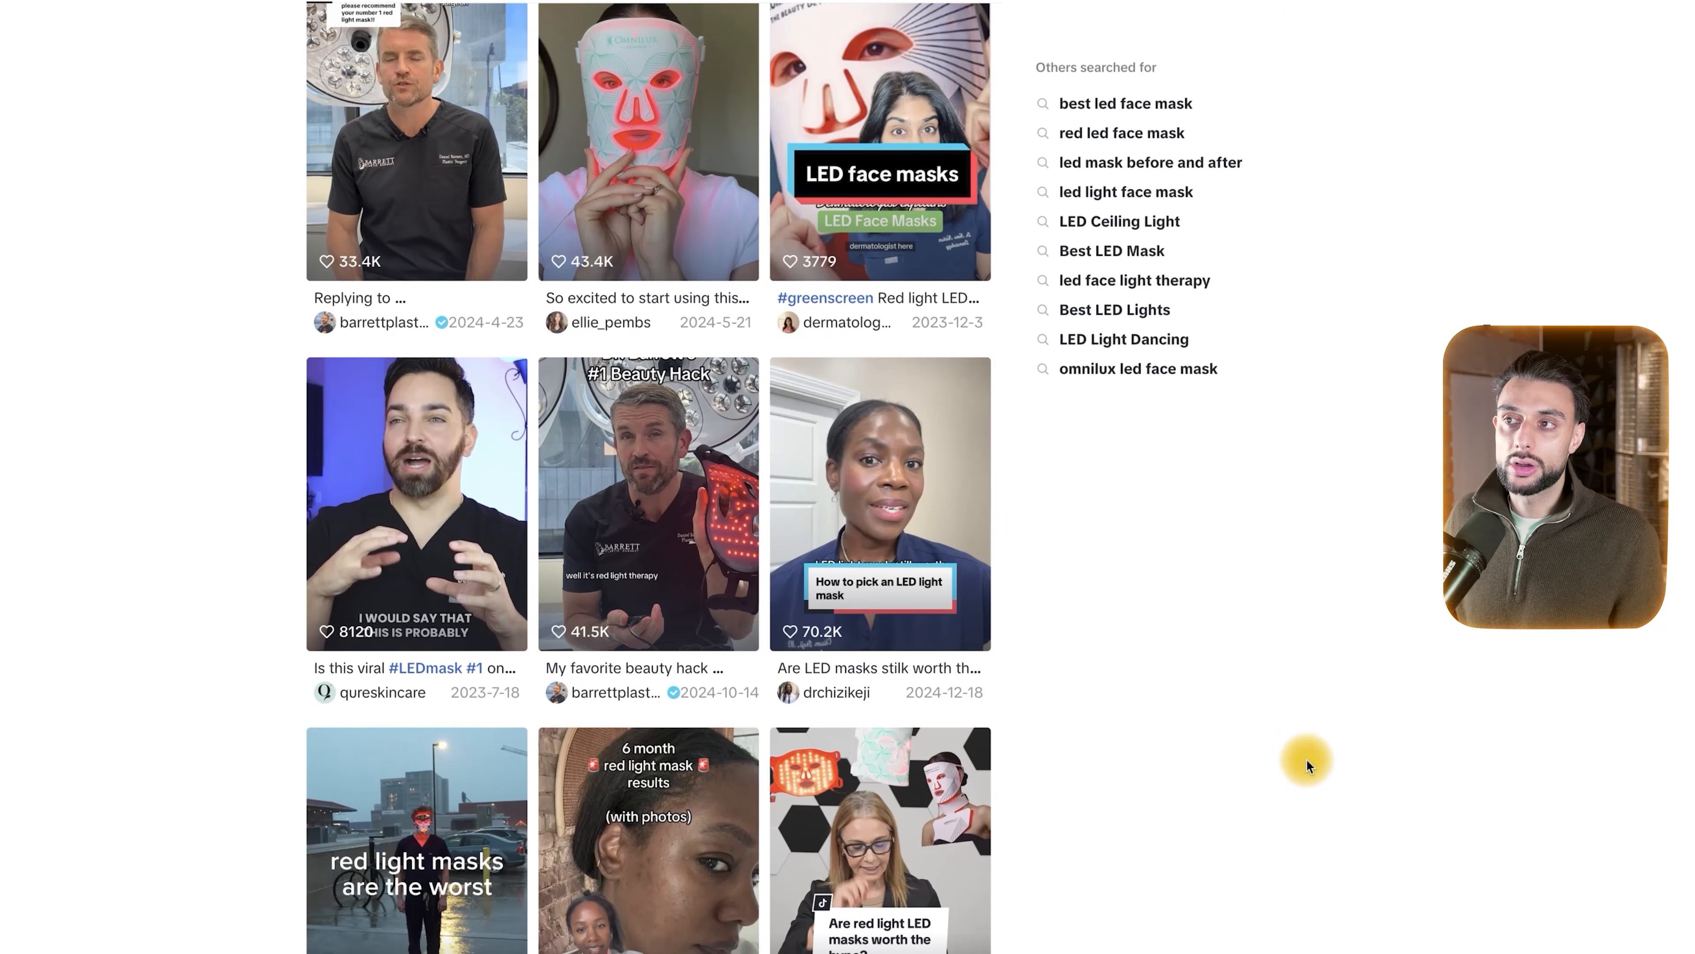
scroll(1309, 768, "down", 5)
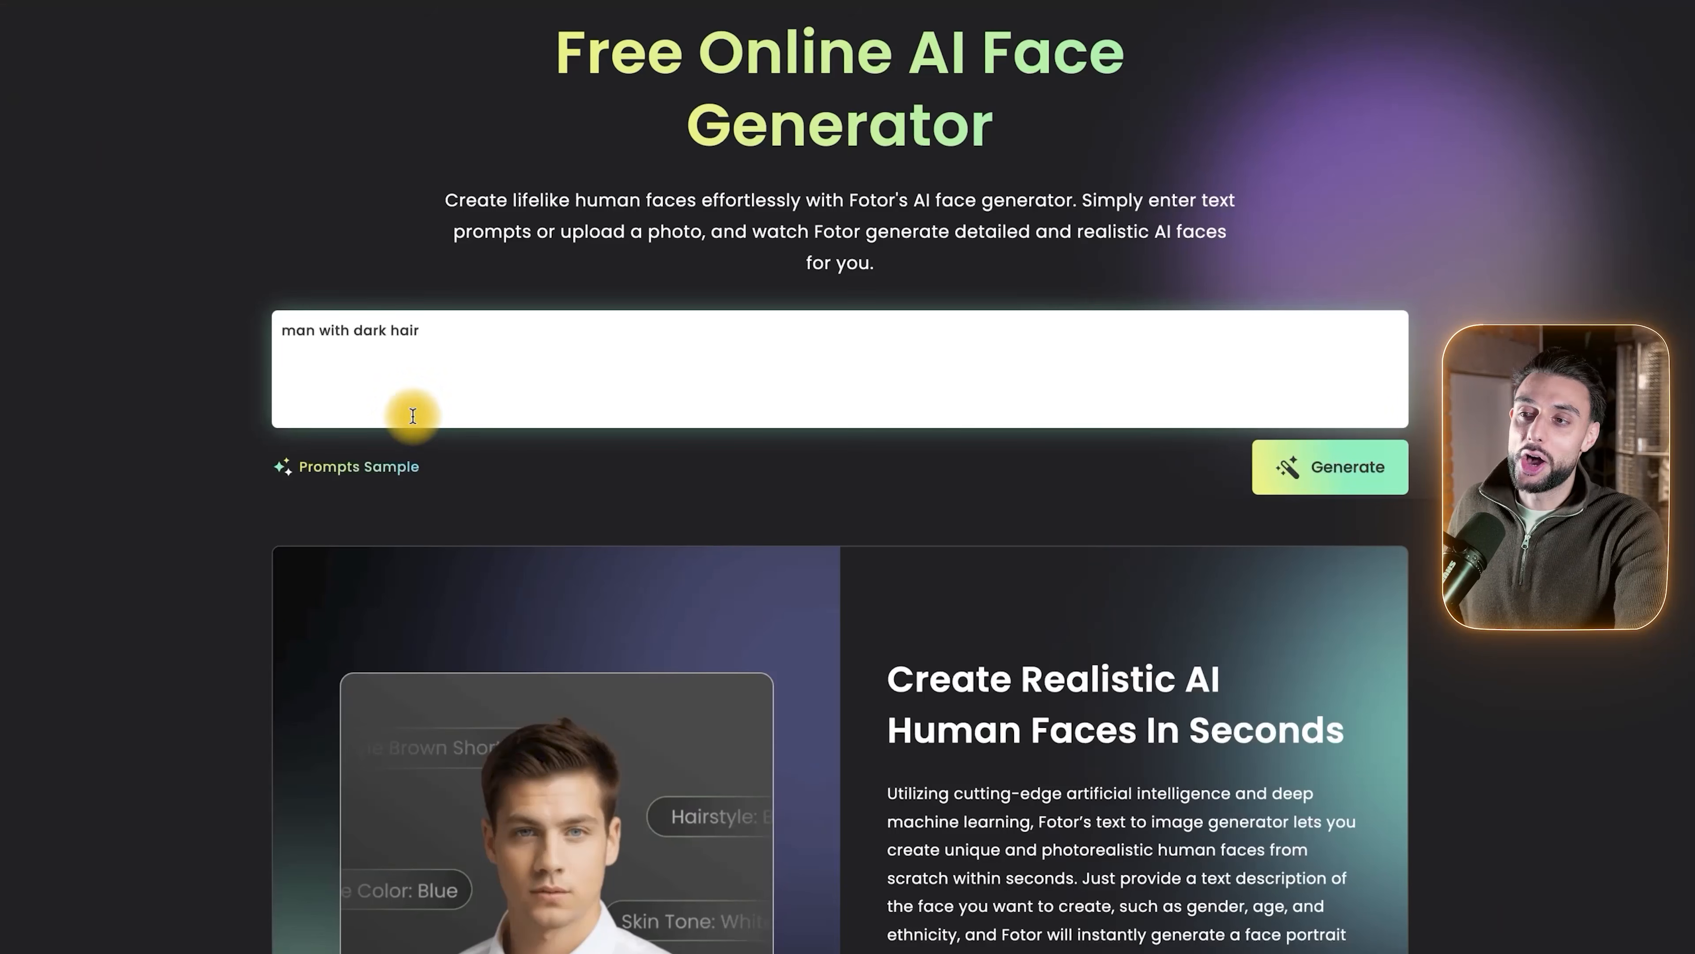
- Generate an AI face with Fotor's AI face generator from the prompt "man with dark hair"
left_click(290, 327)
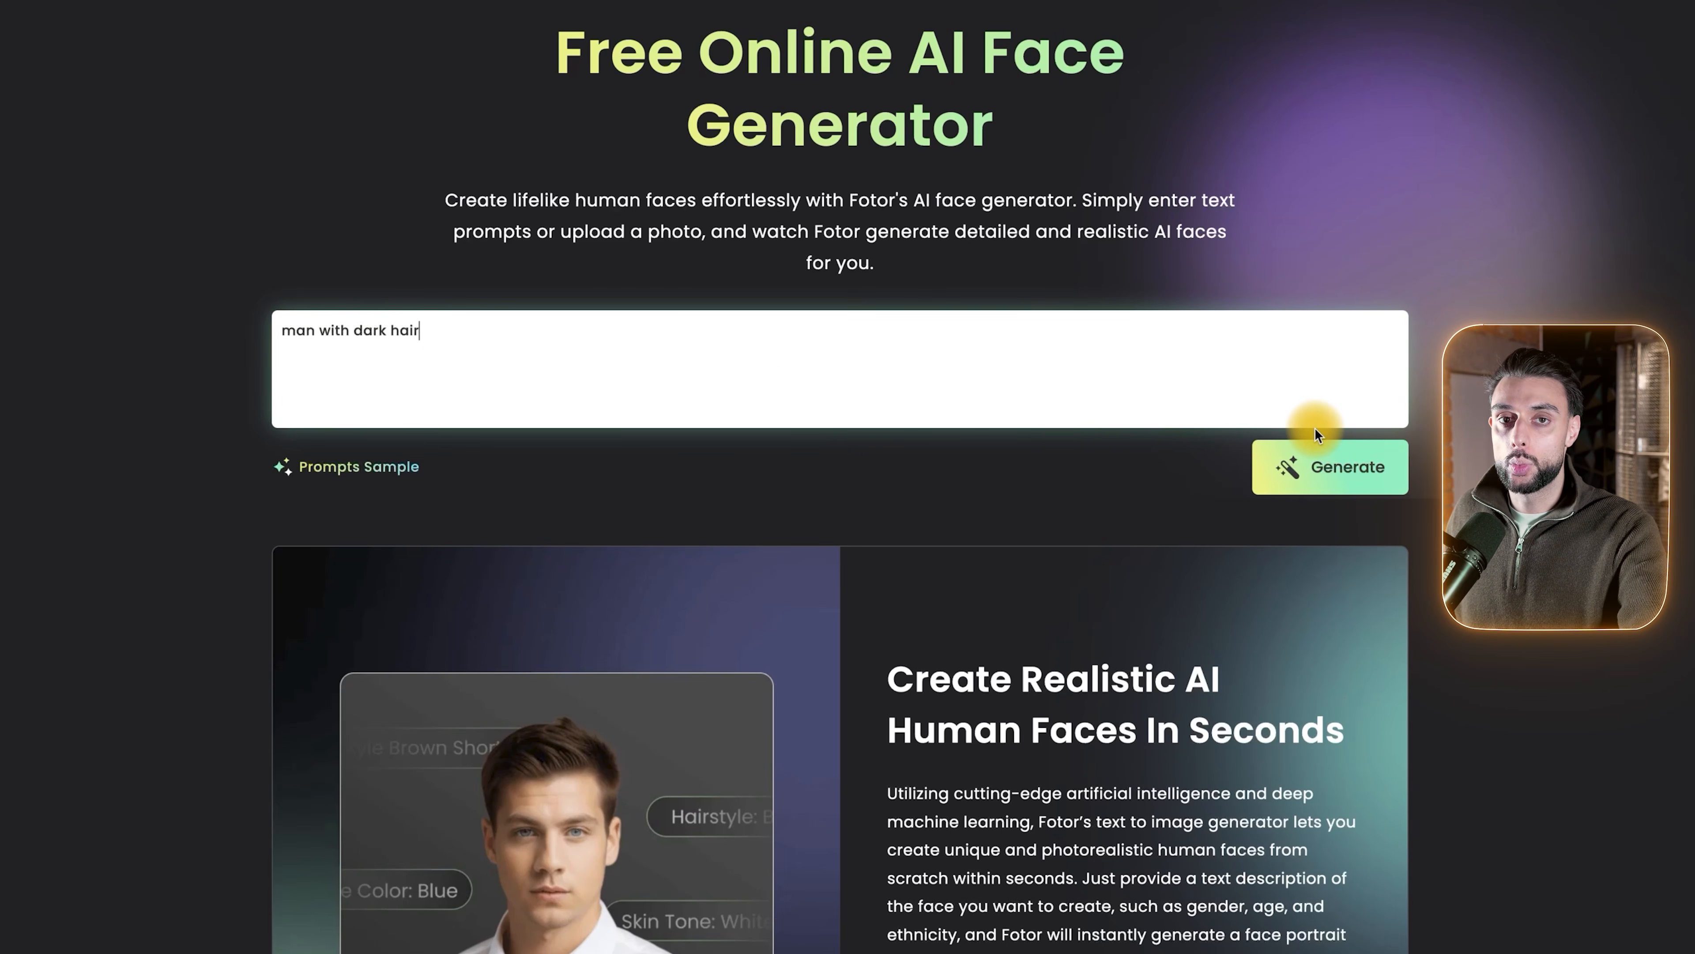
left_click(1312, 492)
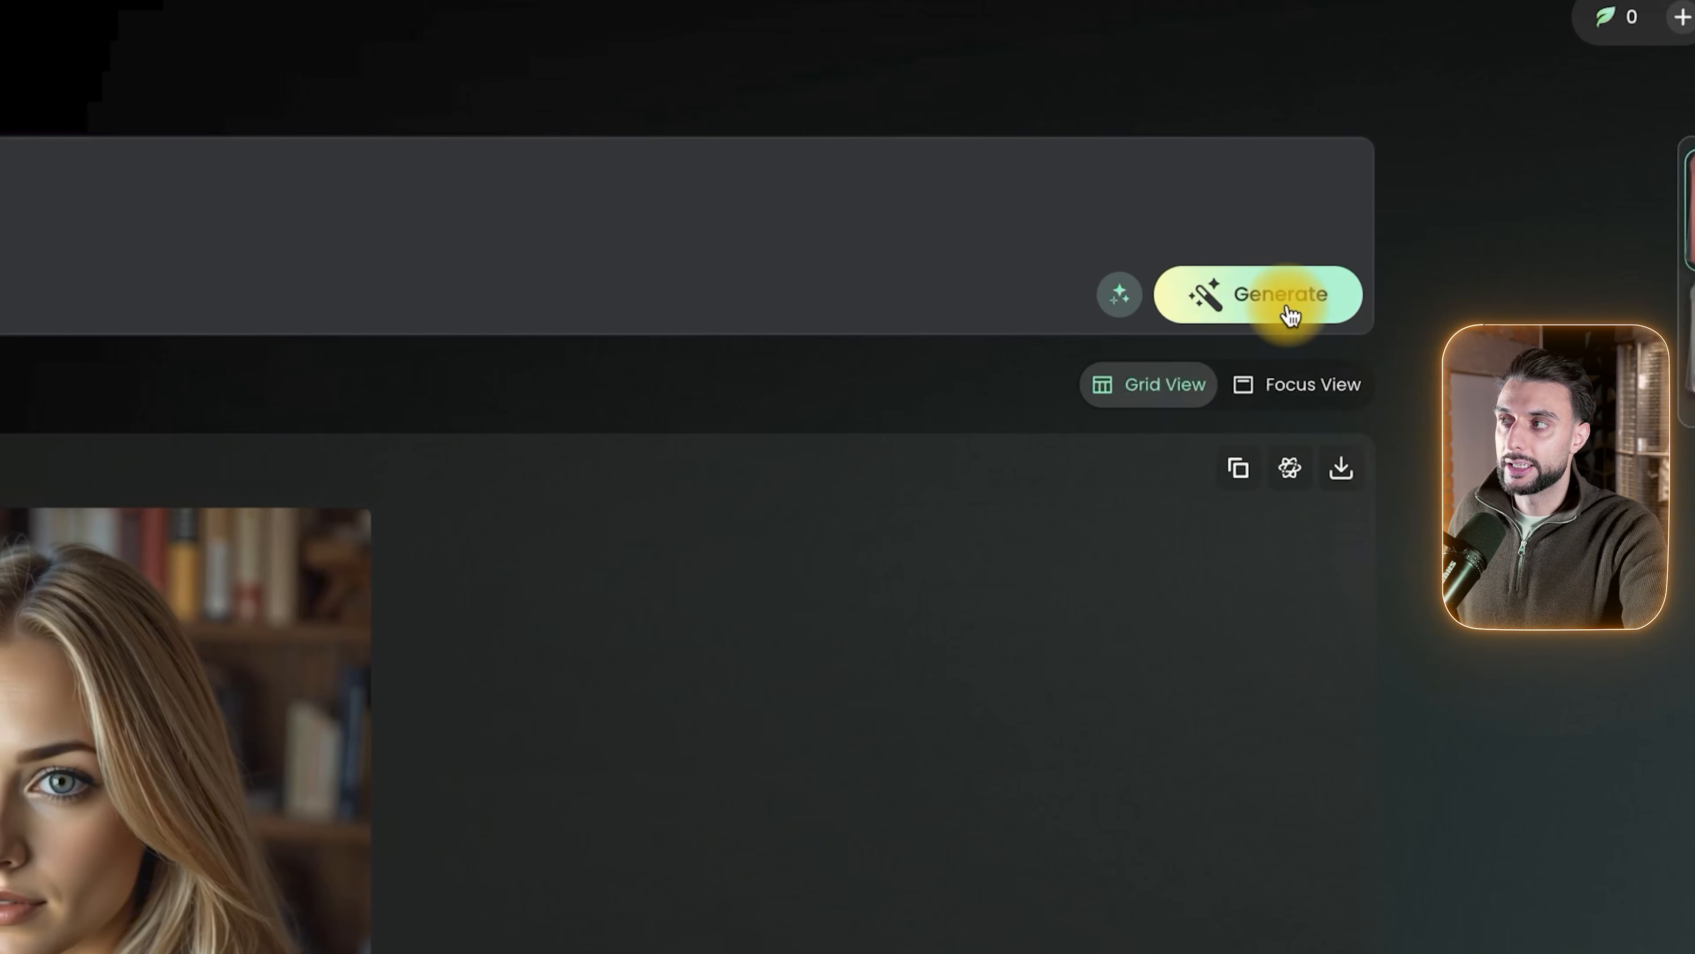
left_click(1280, 306)
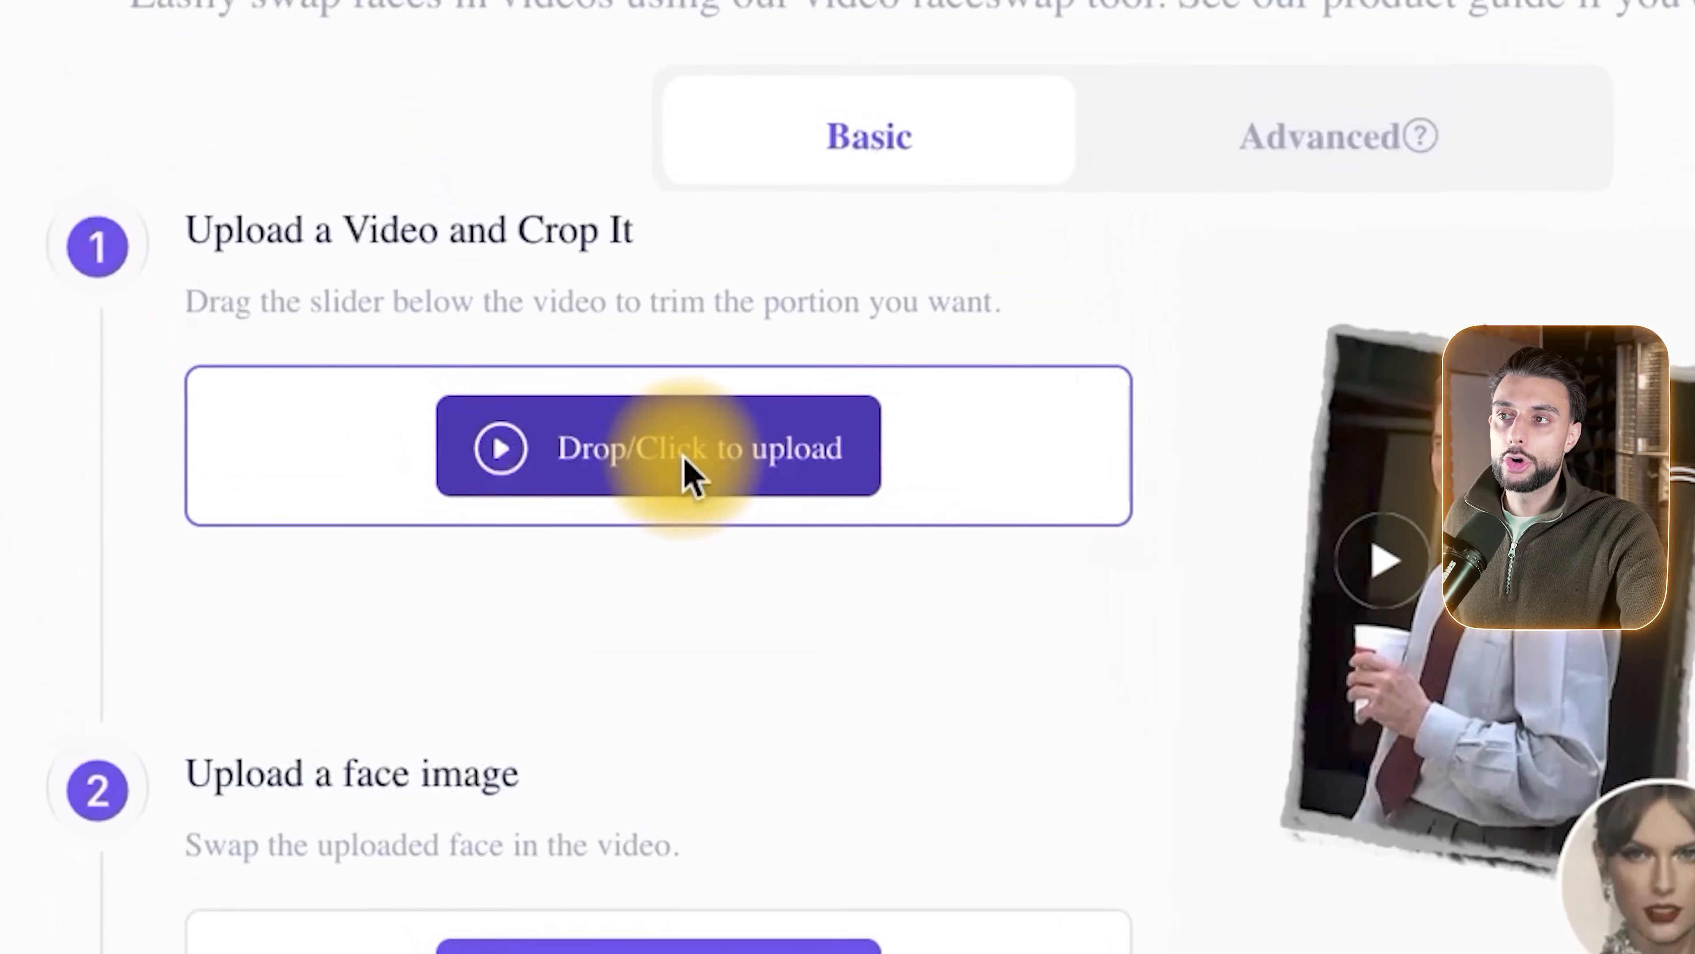
- In AI Face Swap's basic video face swap, open the source video upload, dismiss it without choosing a file, and open the face image upload
left_click(684, 477)
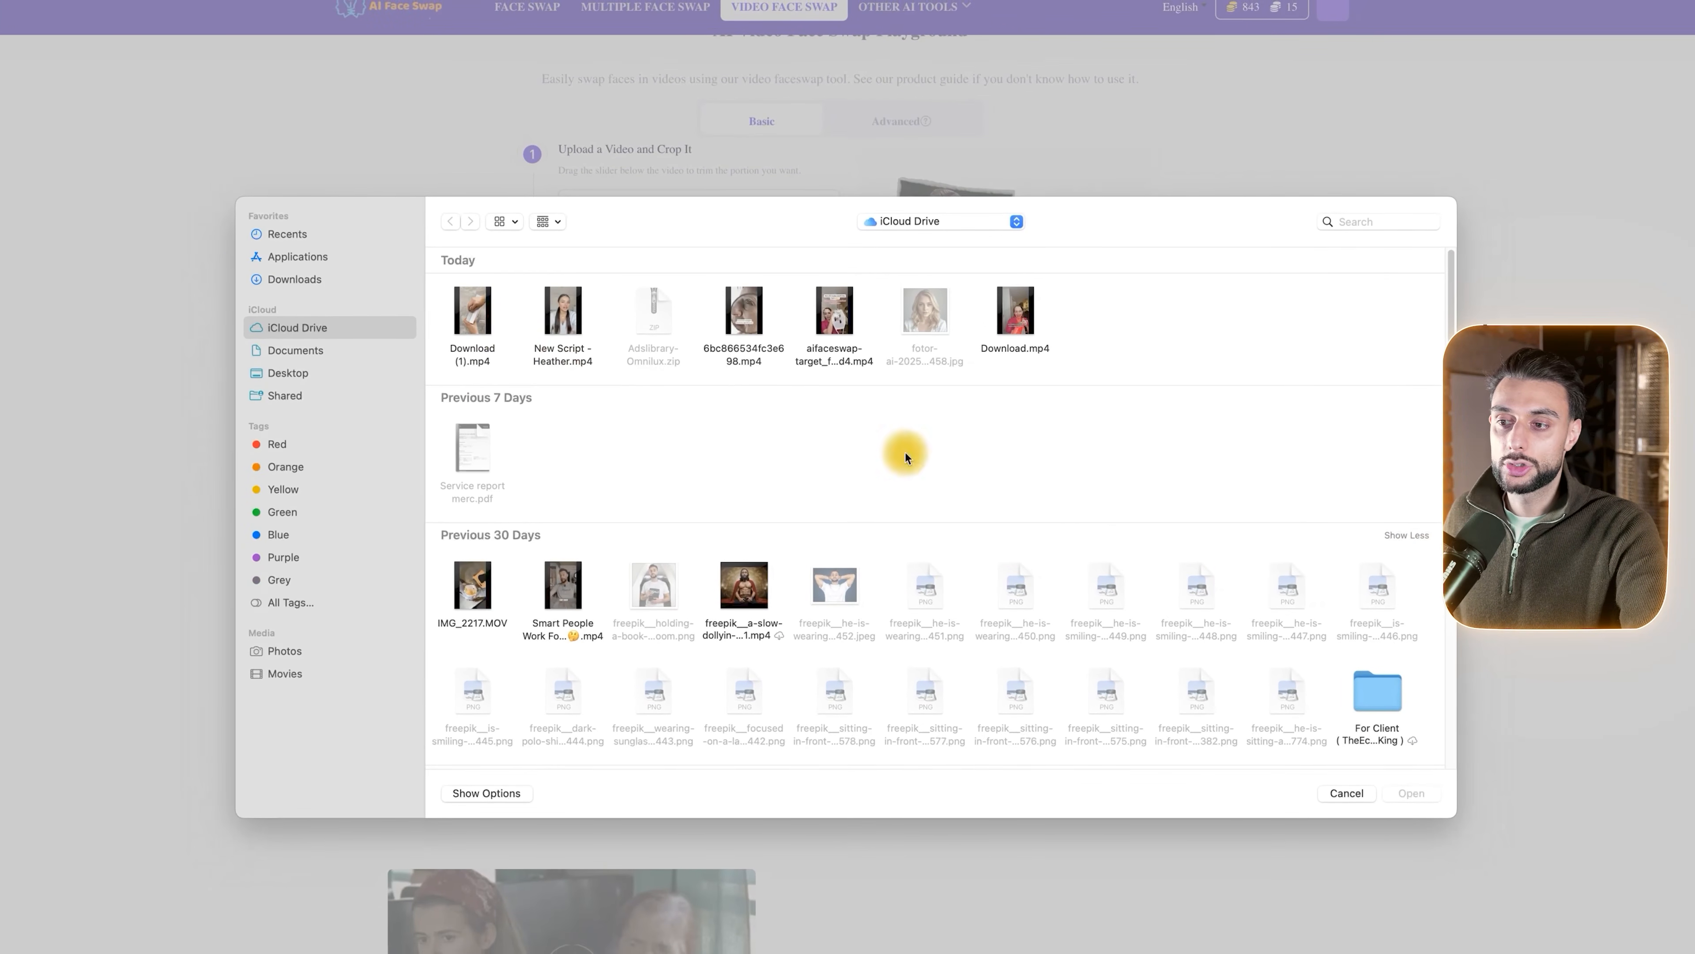
left_click(1357, 795)
scroll(642, 300, "down", 2)
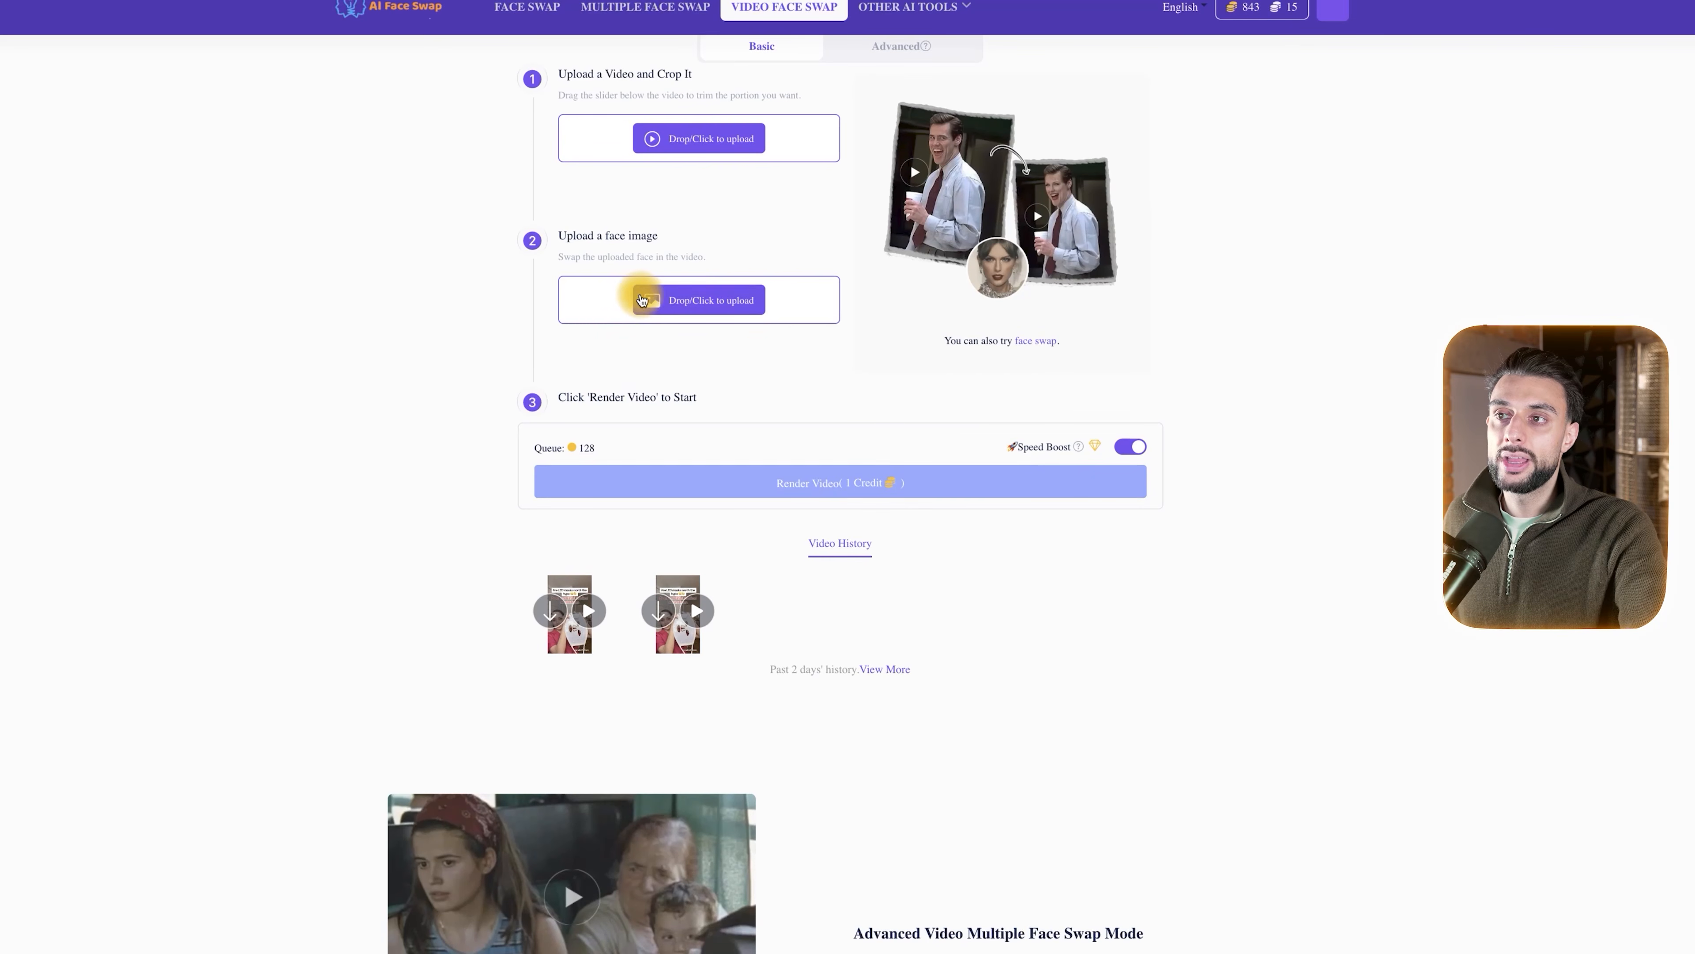
left_click(725, 303)
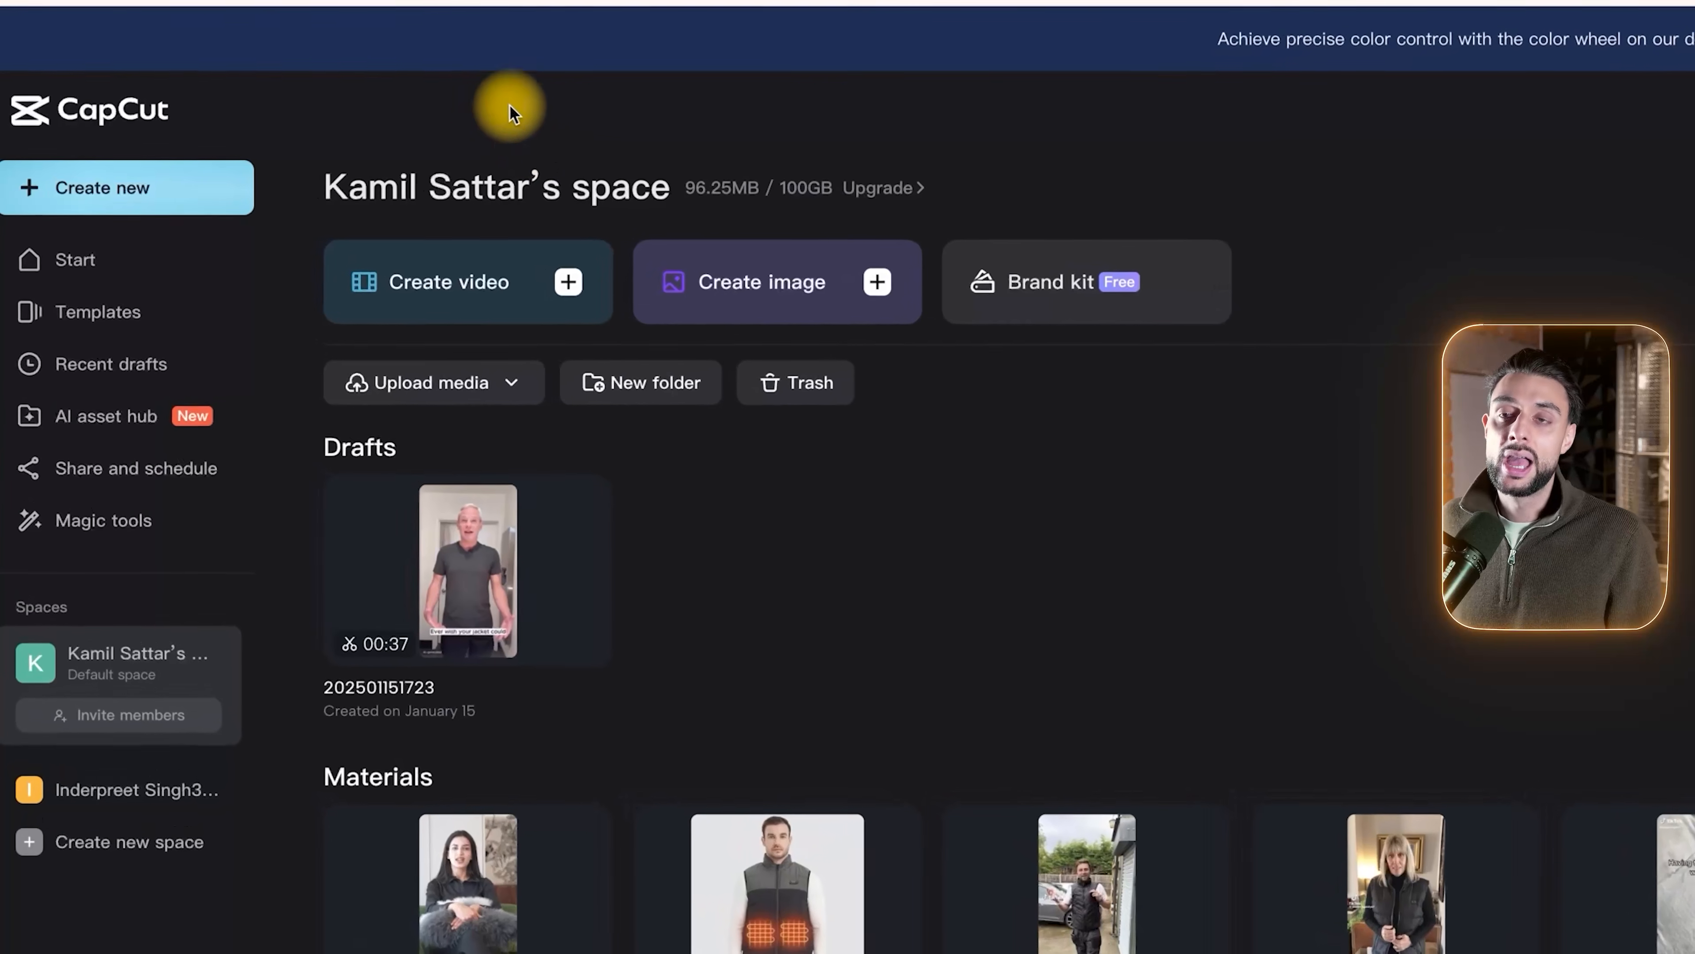
- Create a new 9:16 video project in CapCut and upload the ad clips to its media
left_click(100, 206)
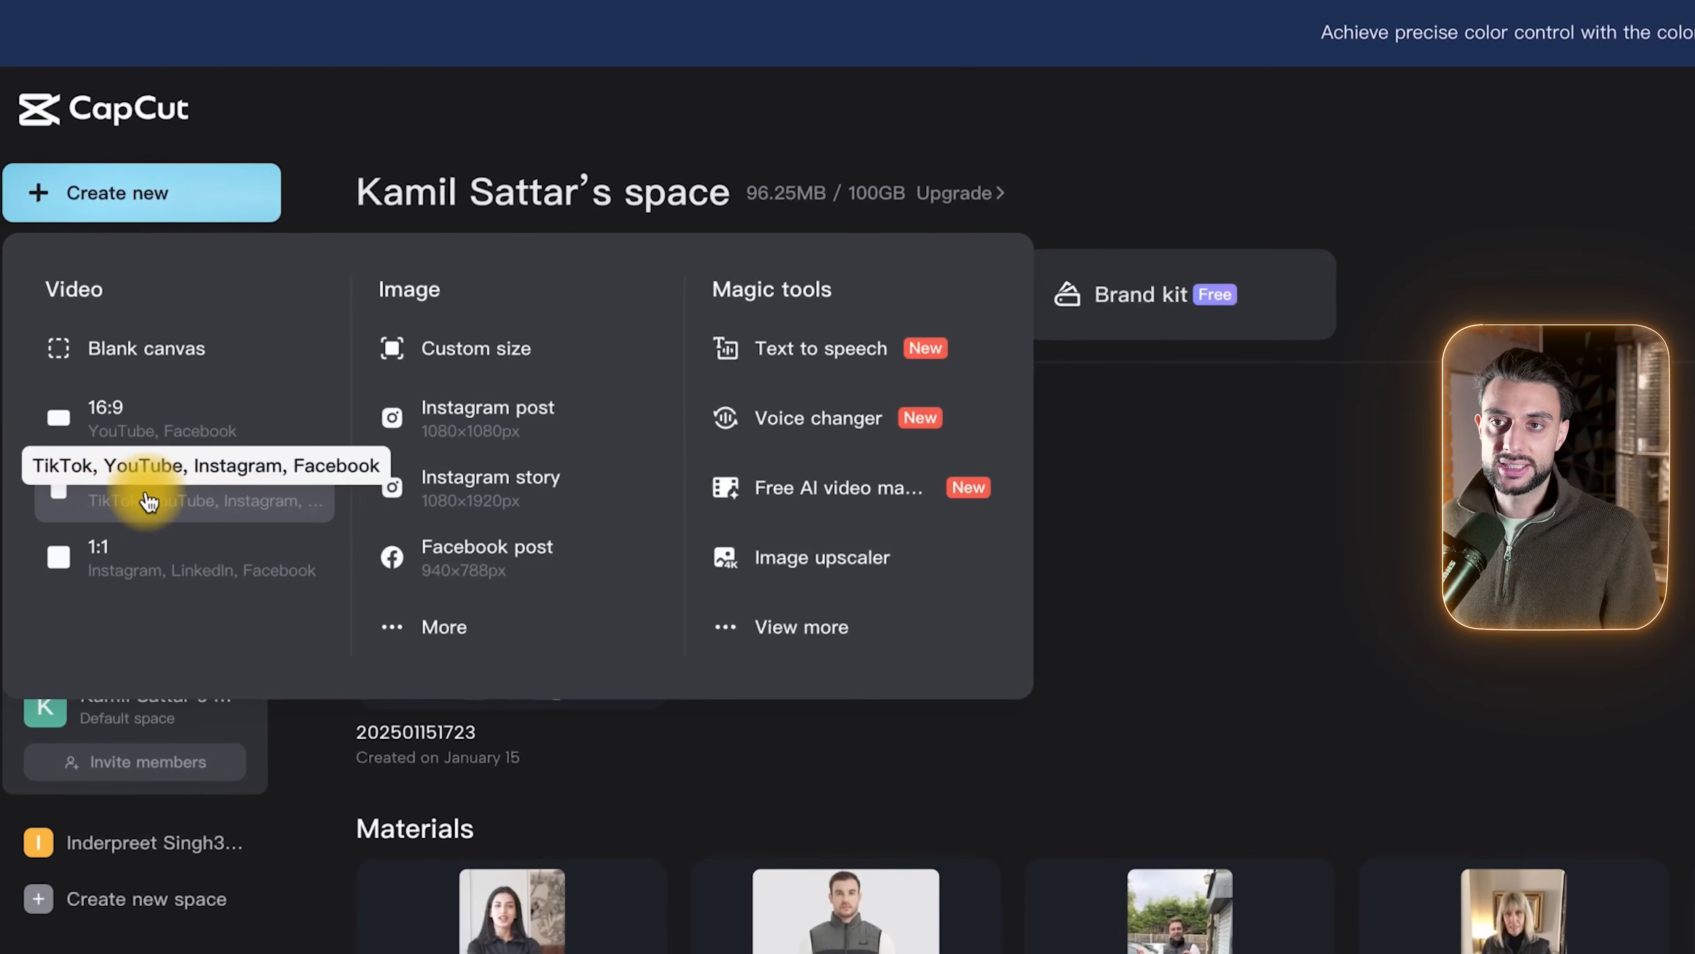
left_click(143, 494)
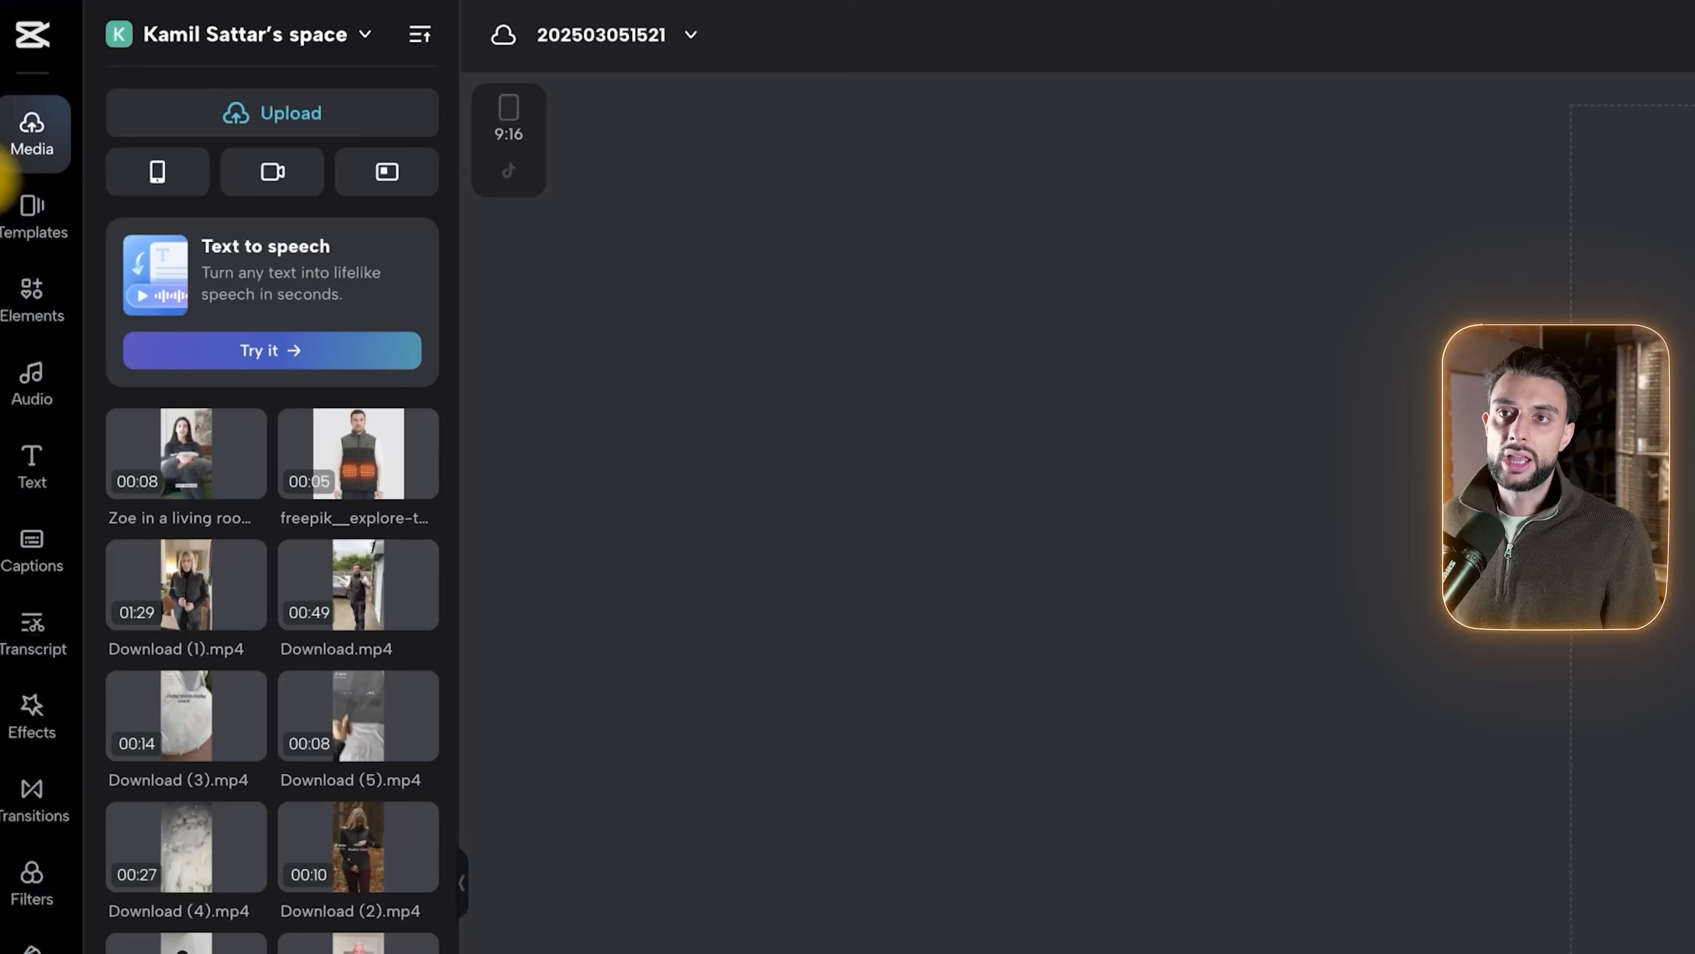
left_click(37, 137)
left_click(50, 147)
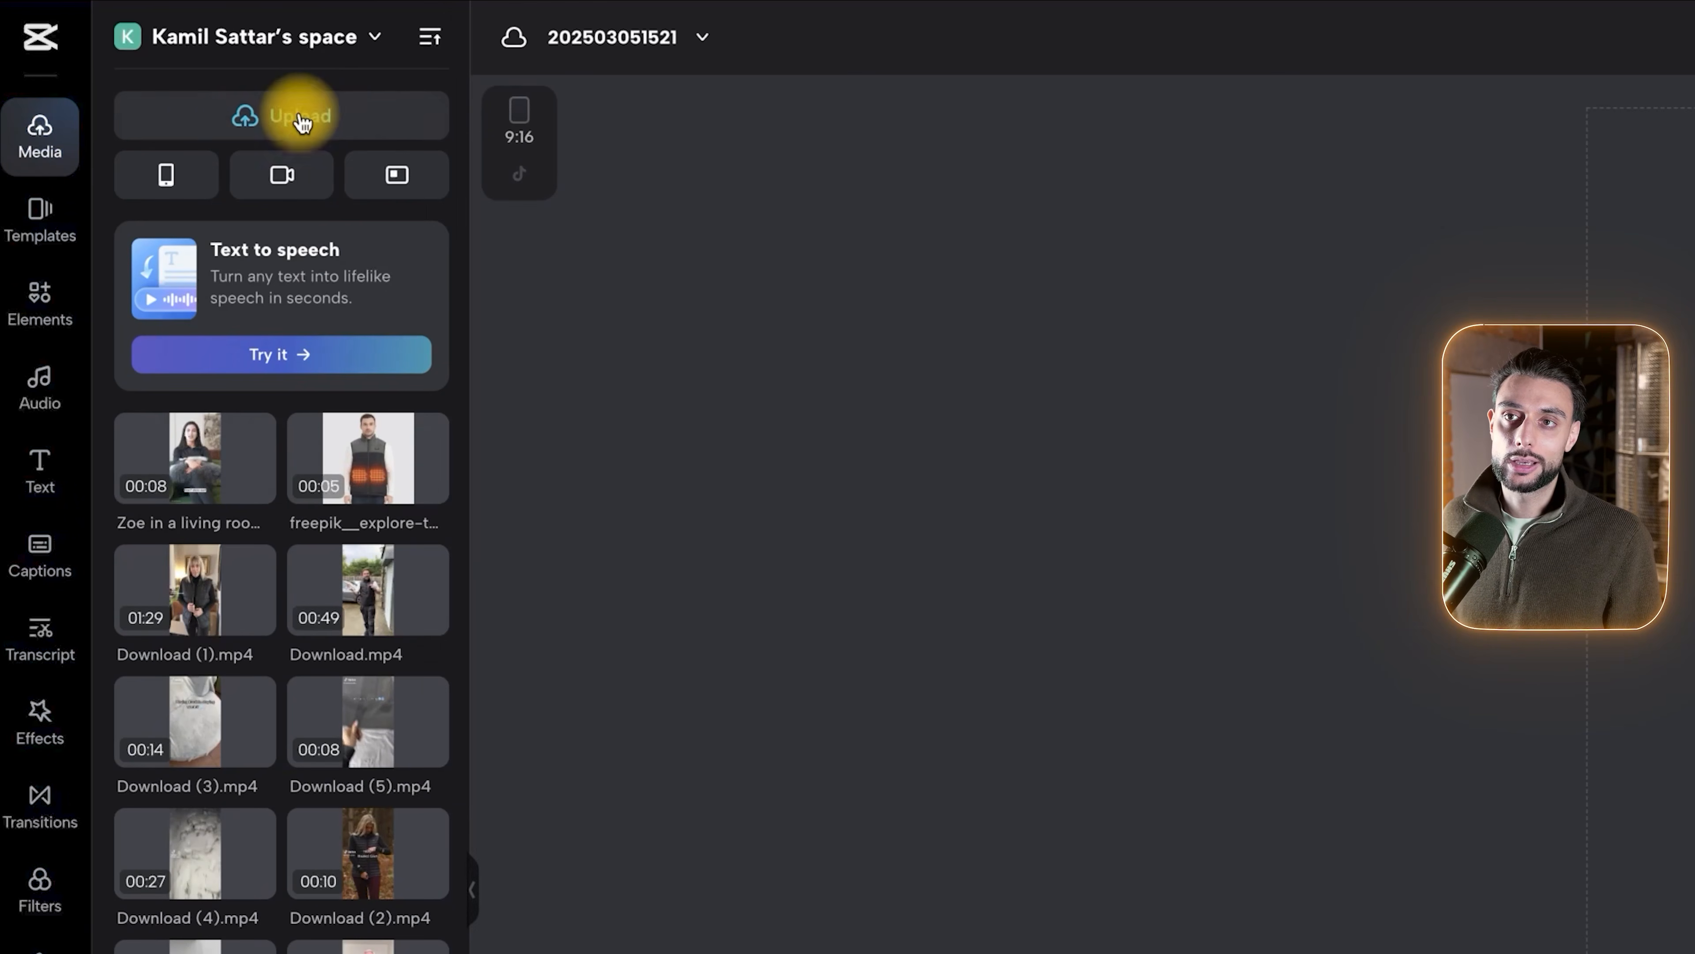
mouse_move(331, 108)
left_click(253, 203)
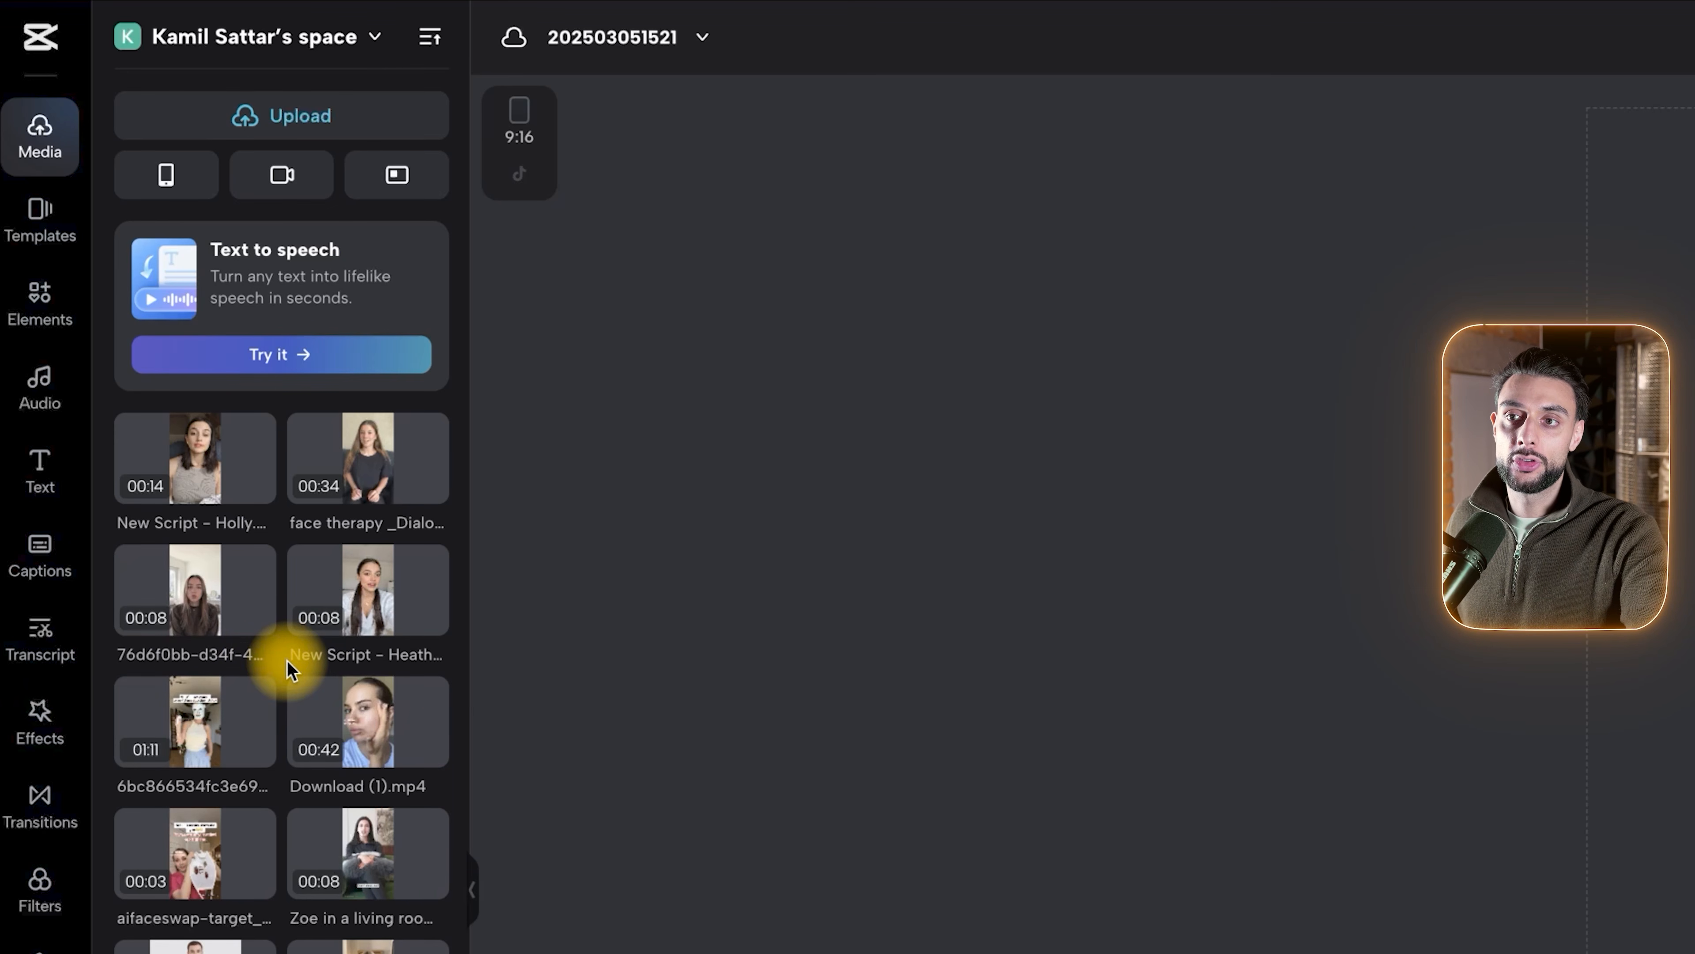
- Place the New Script - Heather clip, the New Script - Holly clip and the 8-second 76d6f0bb clip one after another on the timeline
left_click(361, 599)
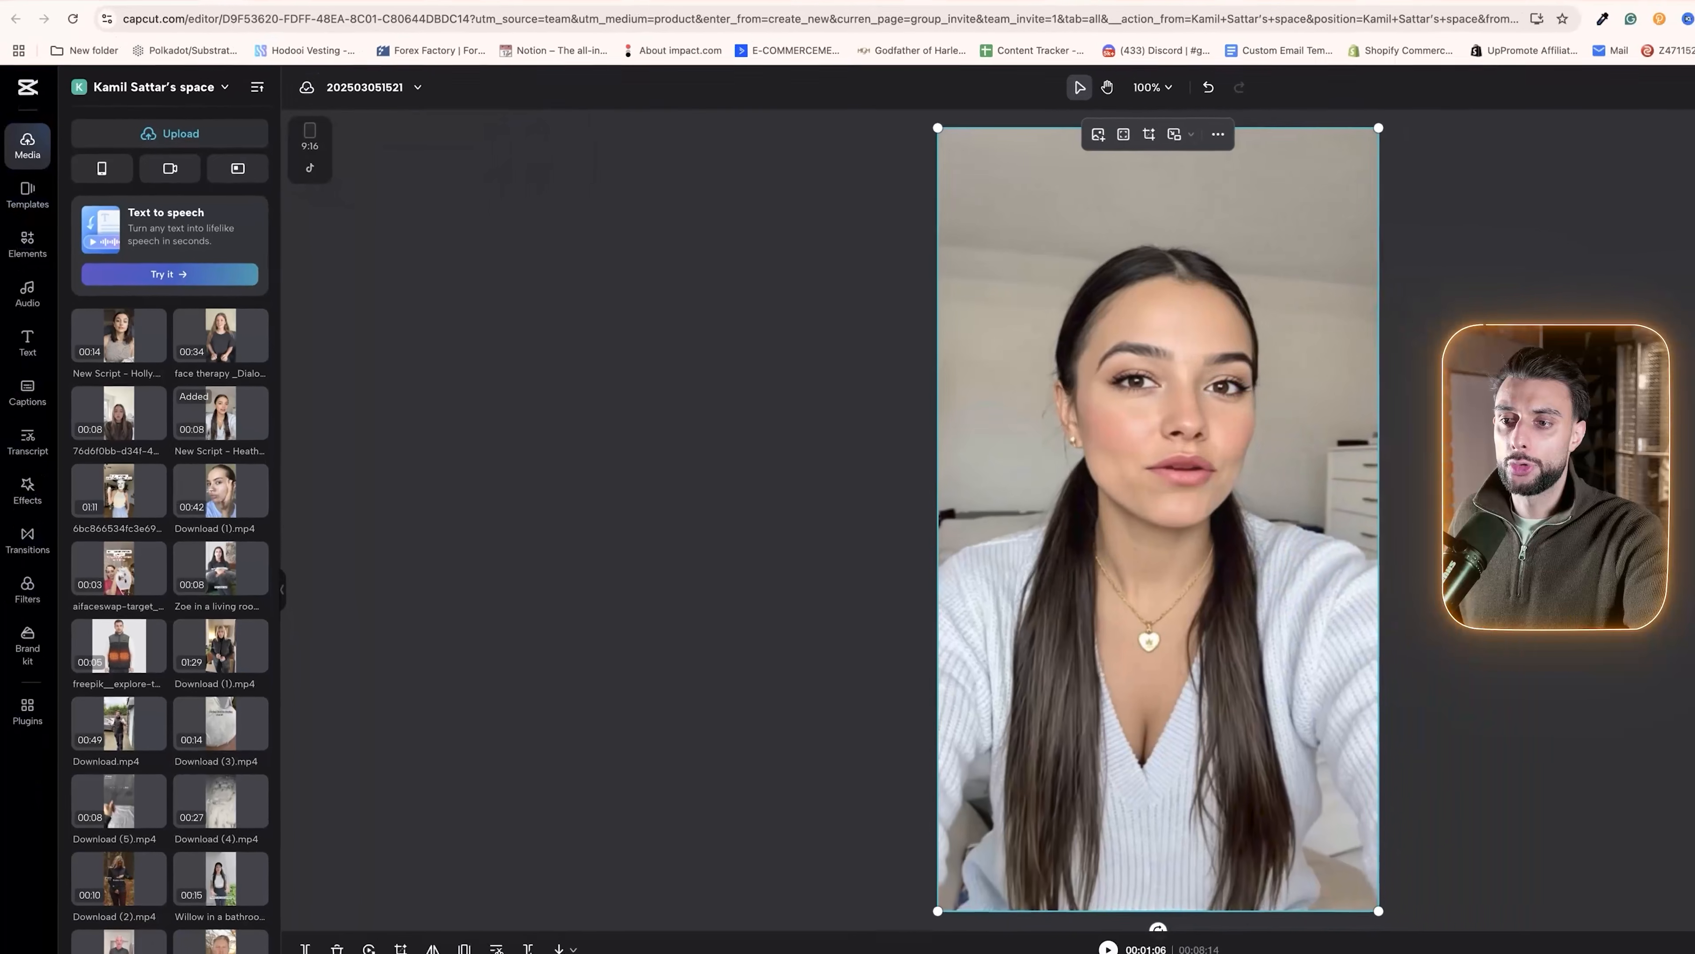
left_click_drag(447, 948, 454, 903)
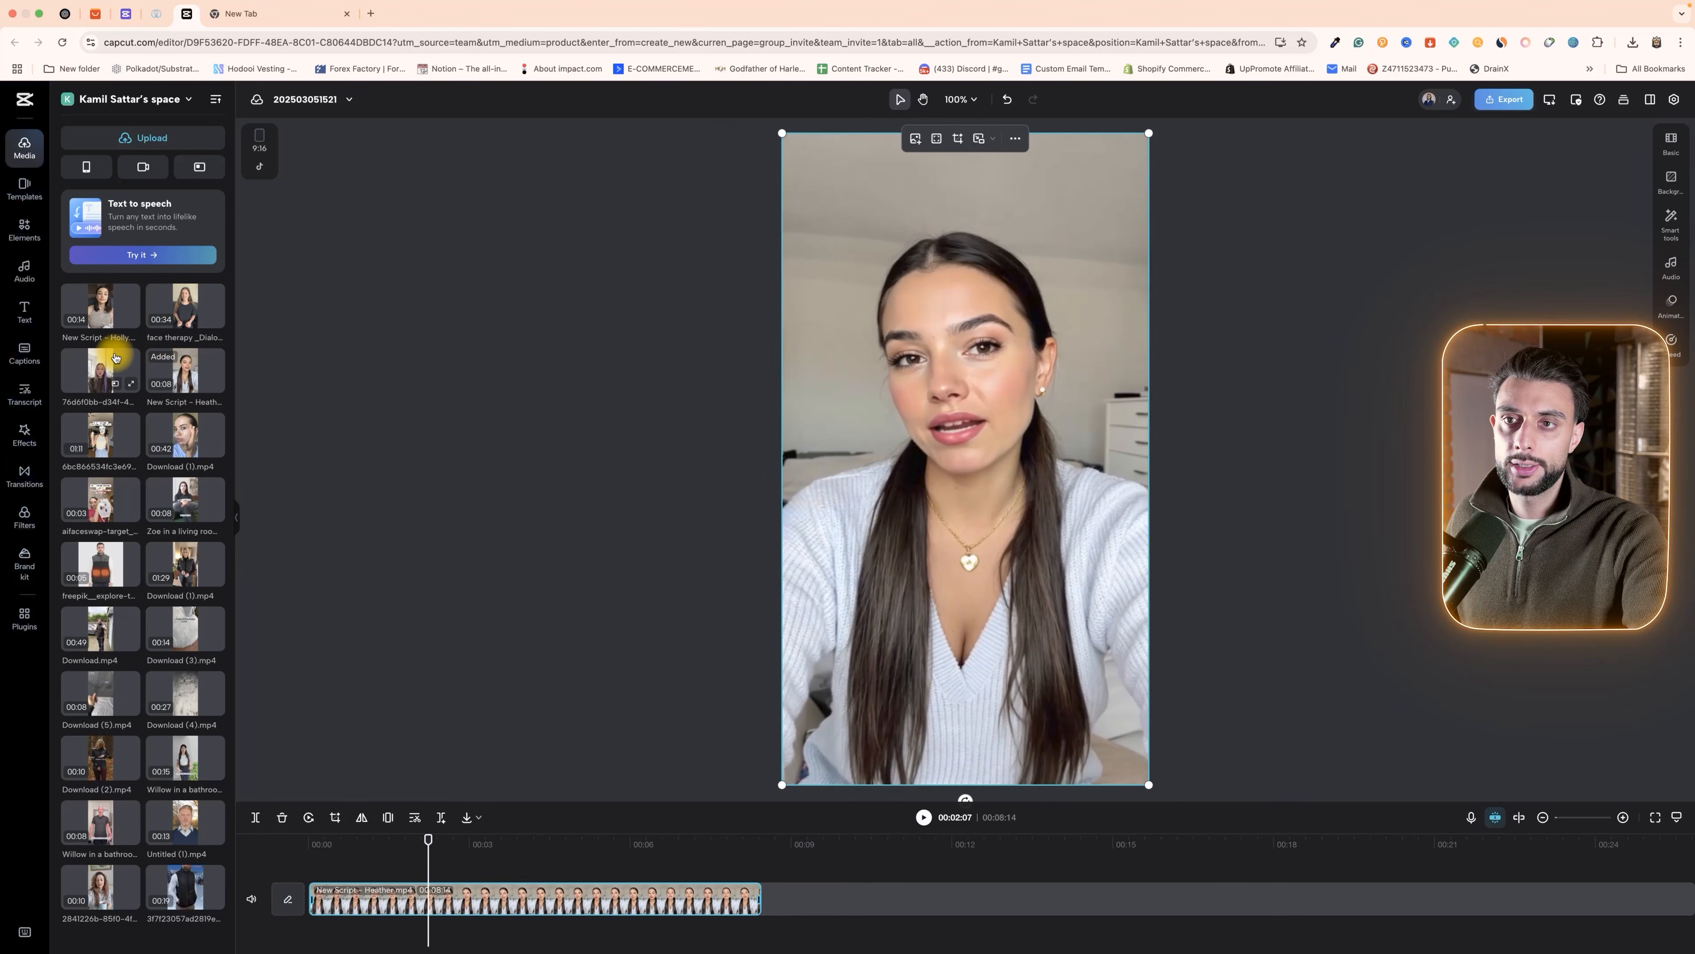
left_click_drag(112, 314, 974, 895)
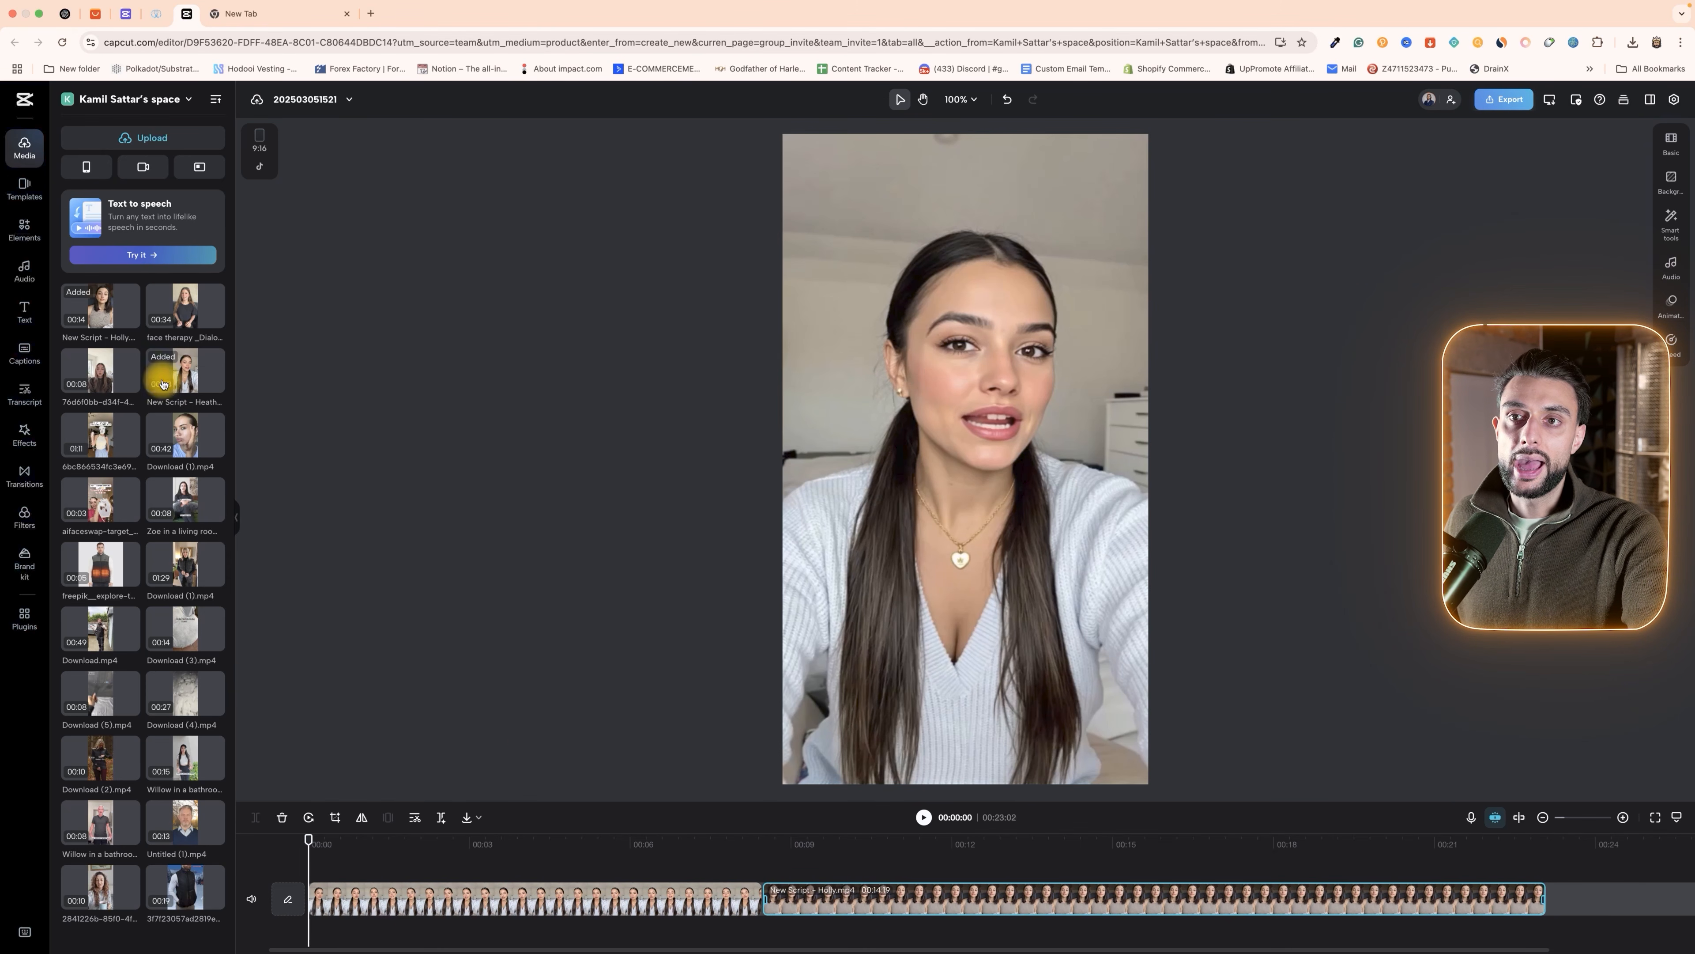
left_click_drag(128, 386, 1495, 897)
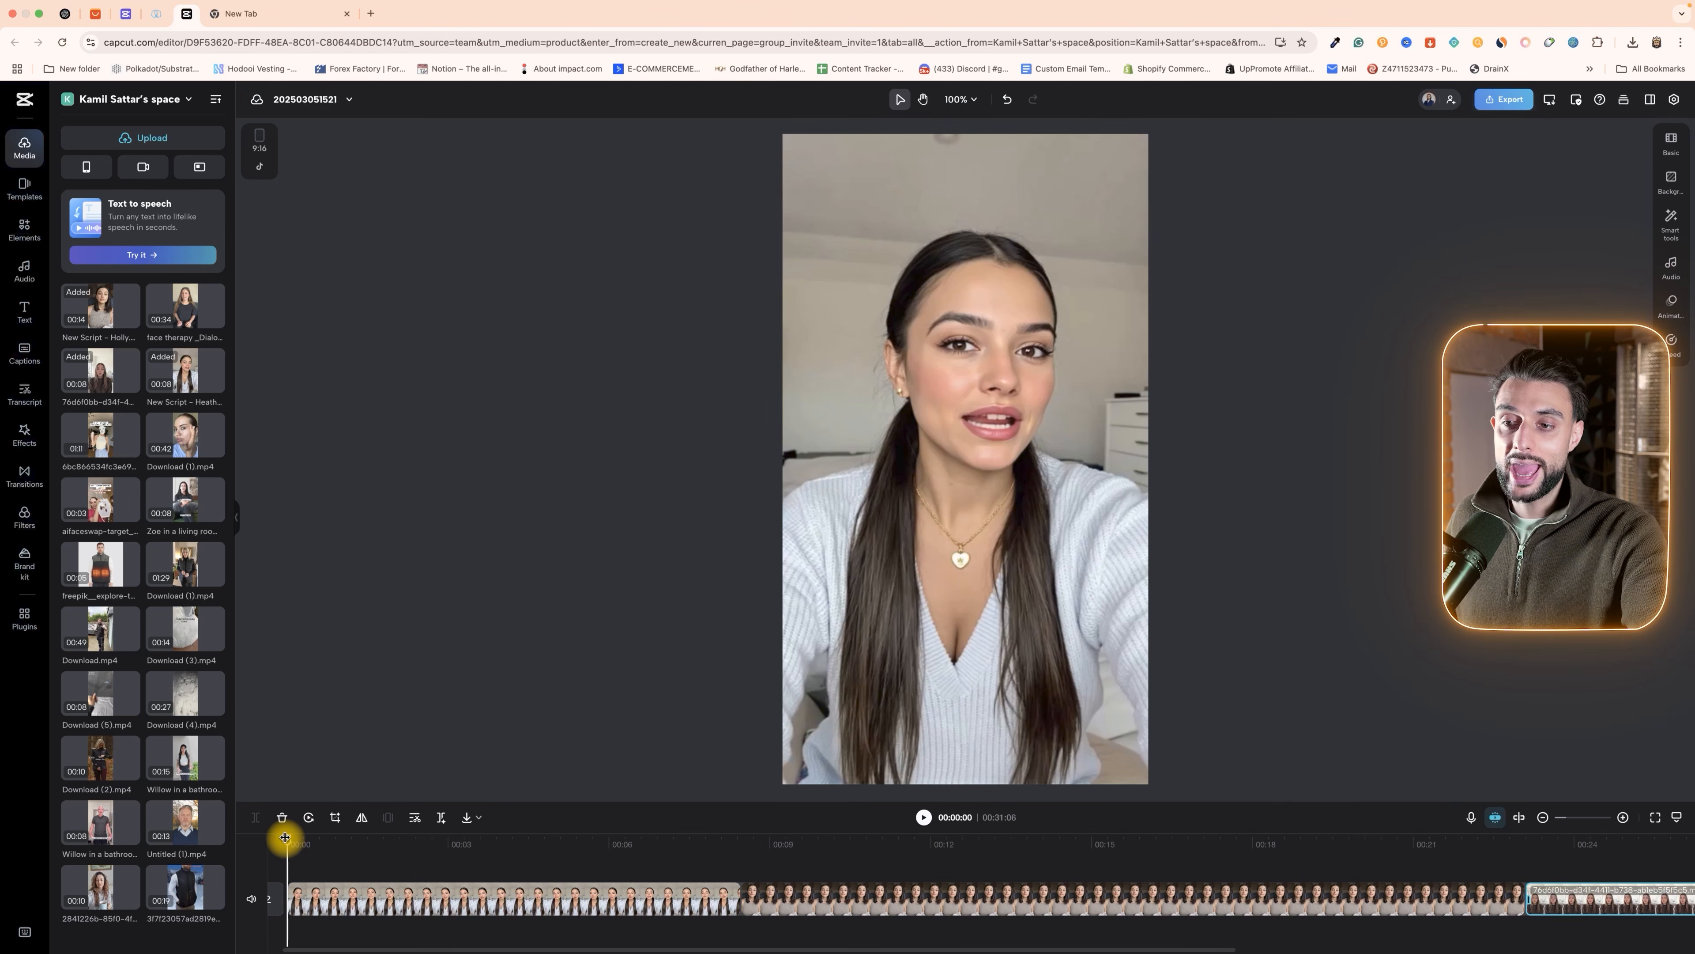
- Select the Heather clip on the timeline and generate auto captions for the video in English (US)
left_click_drag(288, 836, 386, 875)
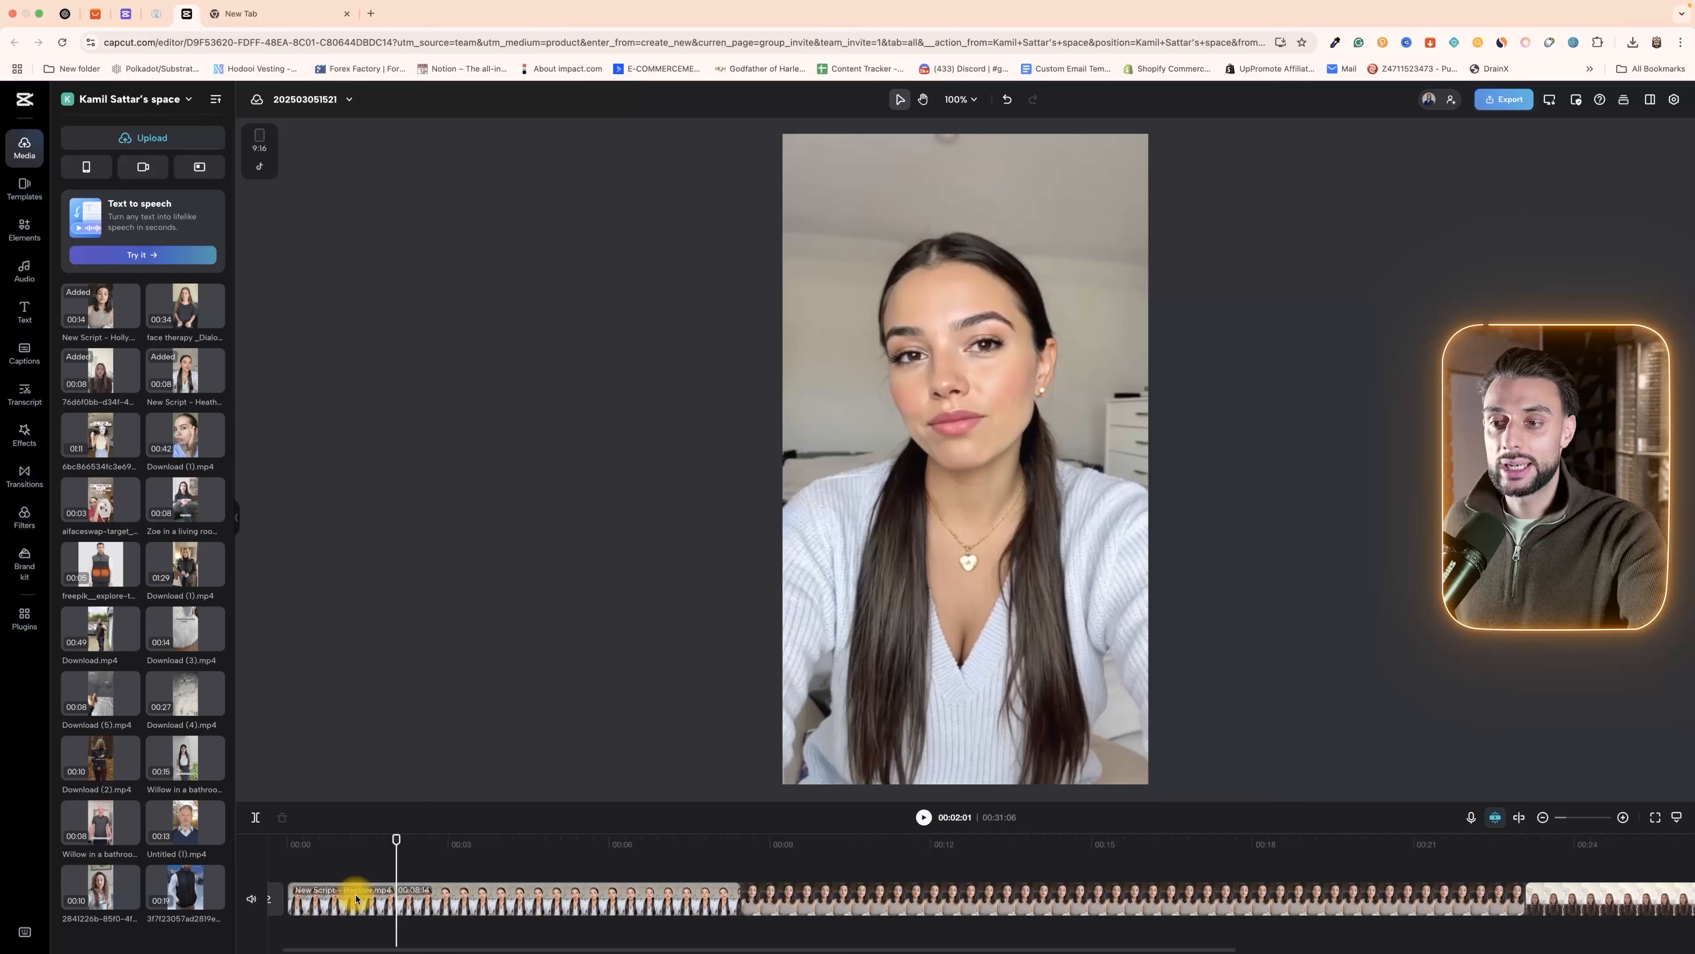
left_click(352, 894)
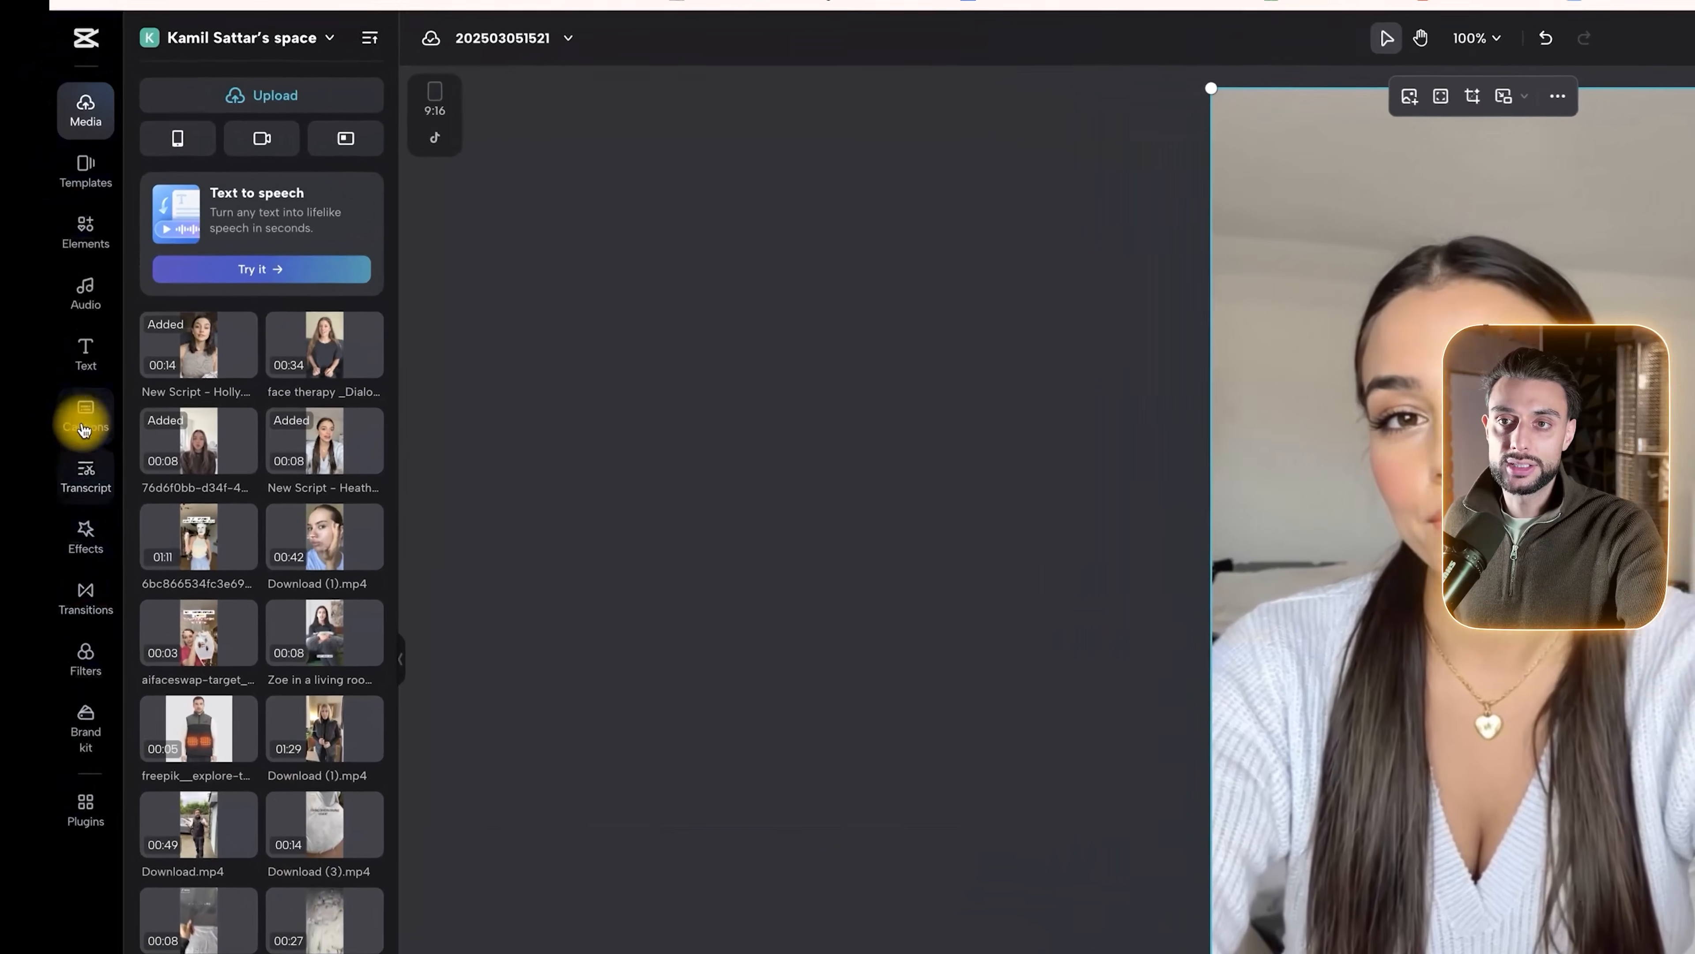
left_click(65, 393)
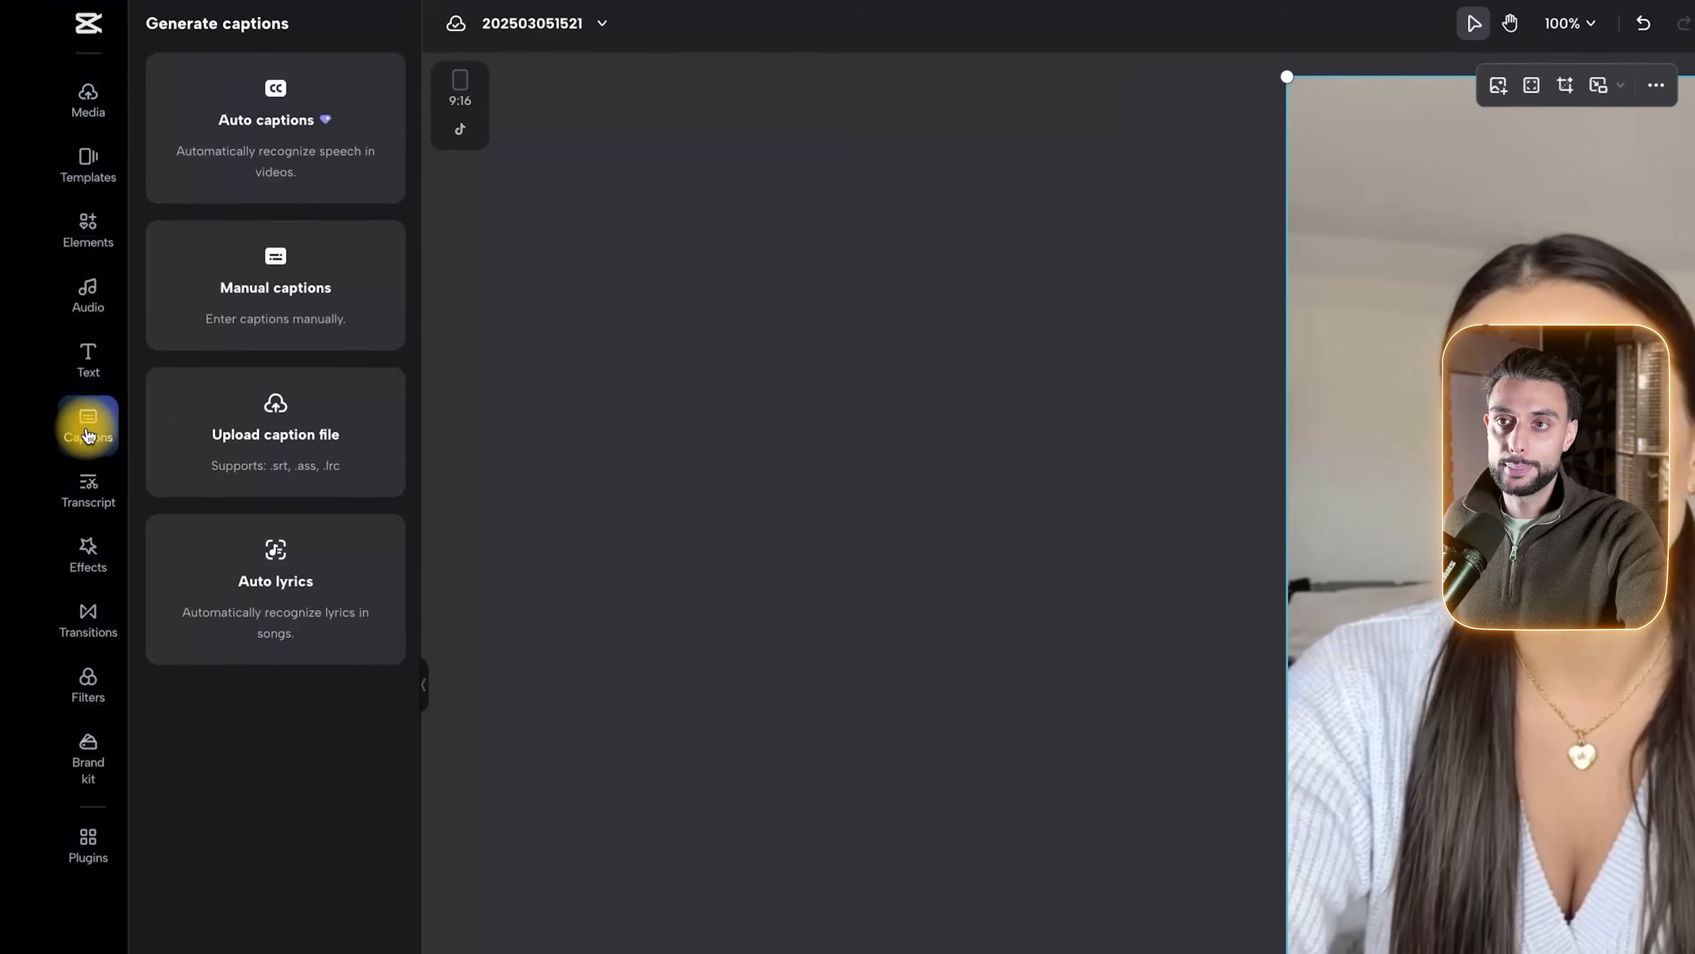
left_click(304, 169)
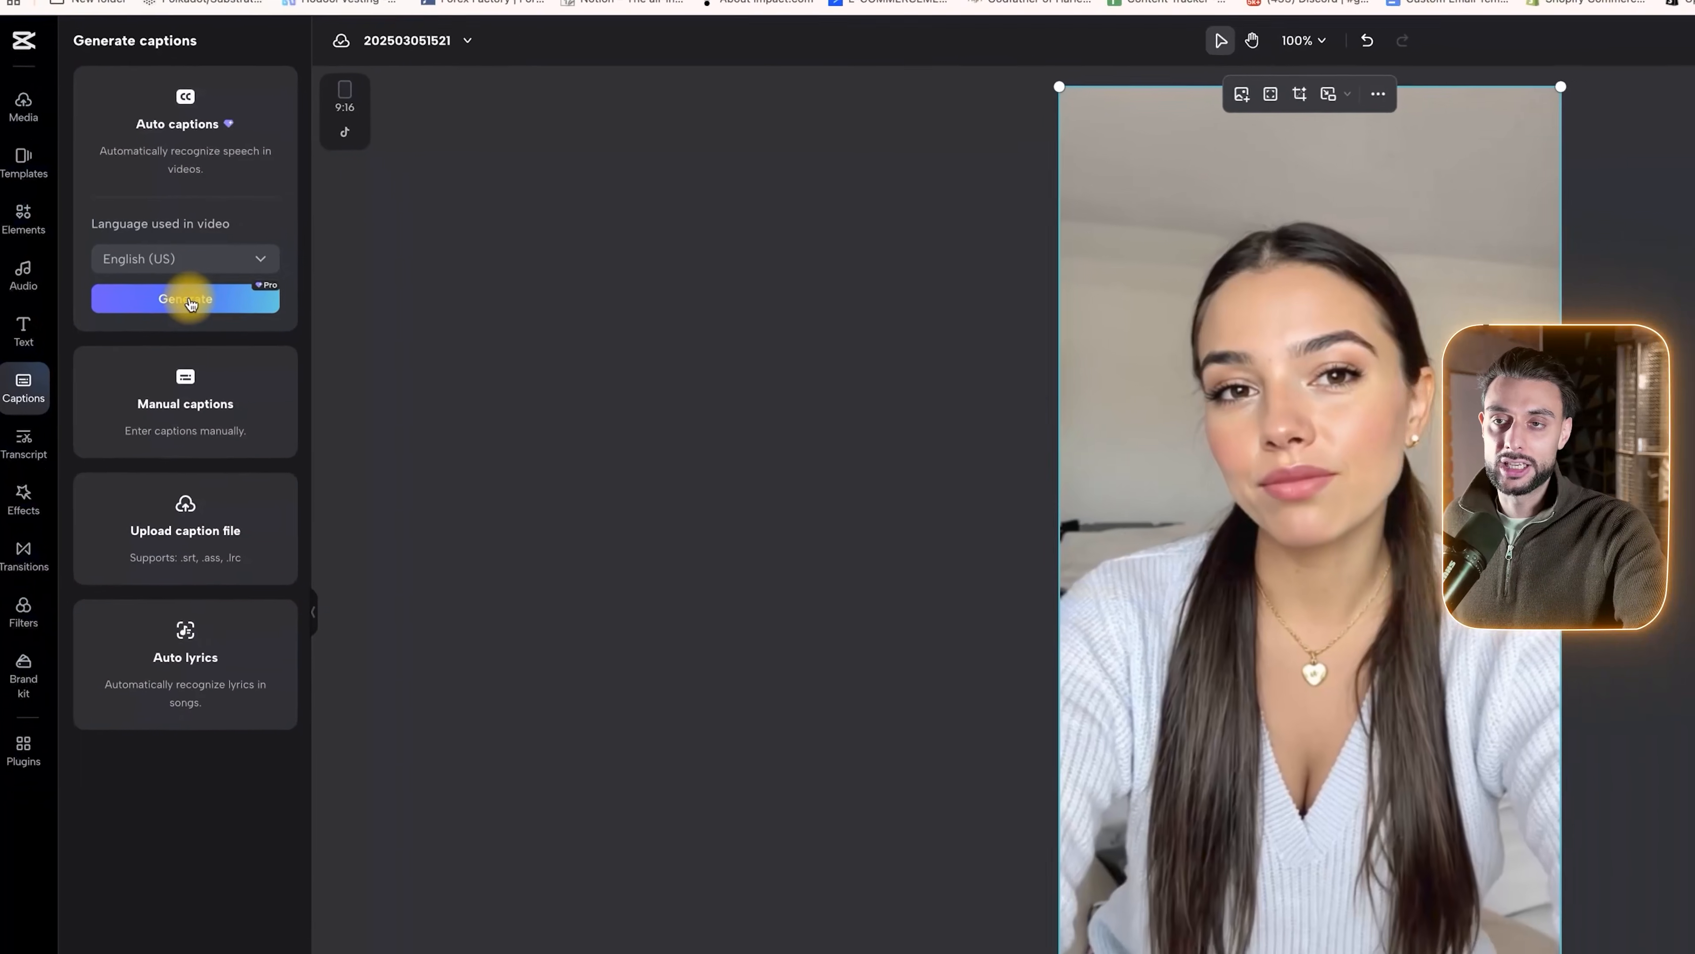
left_click(189, 301)
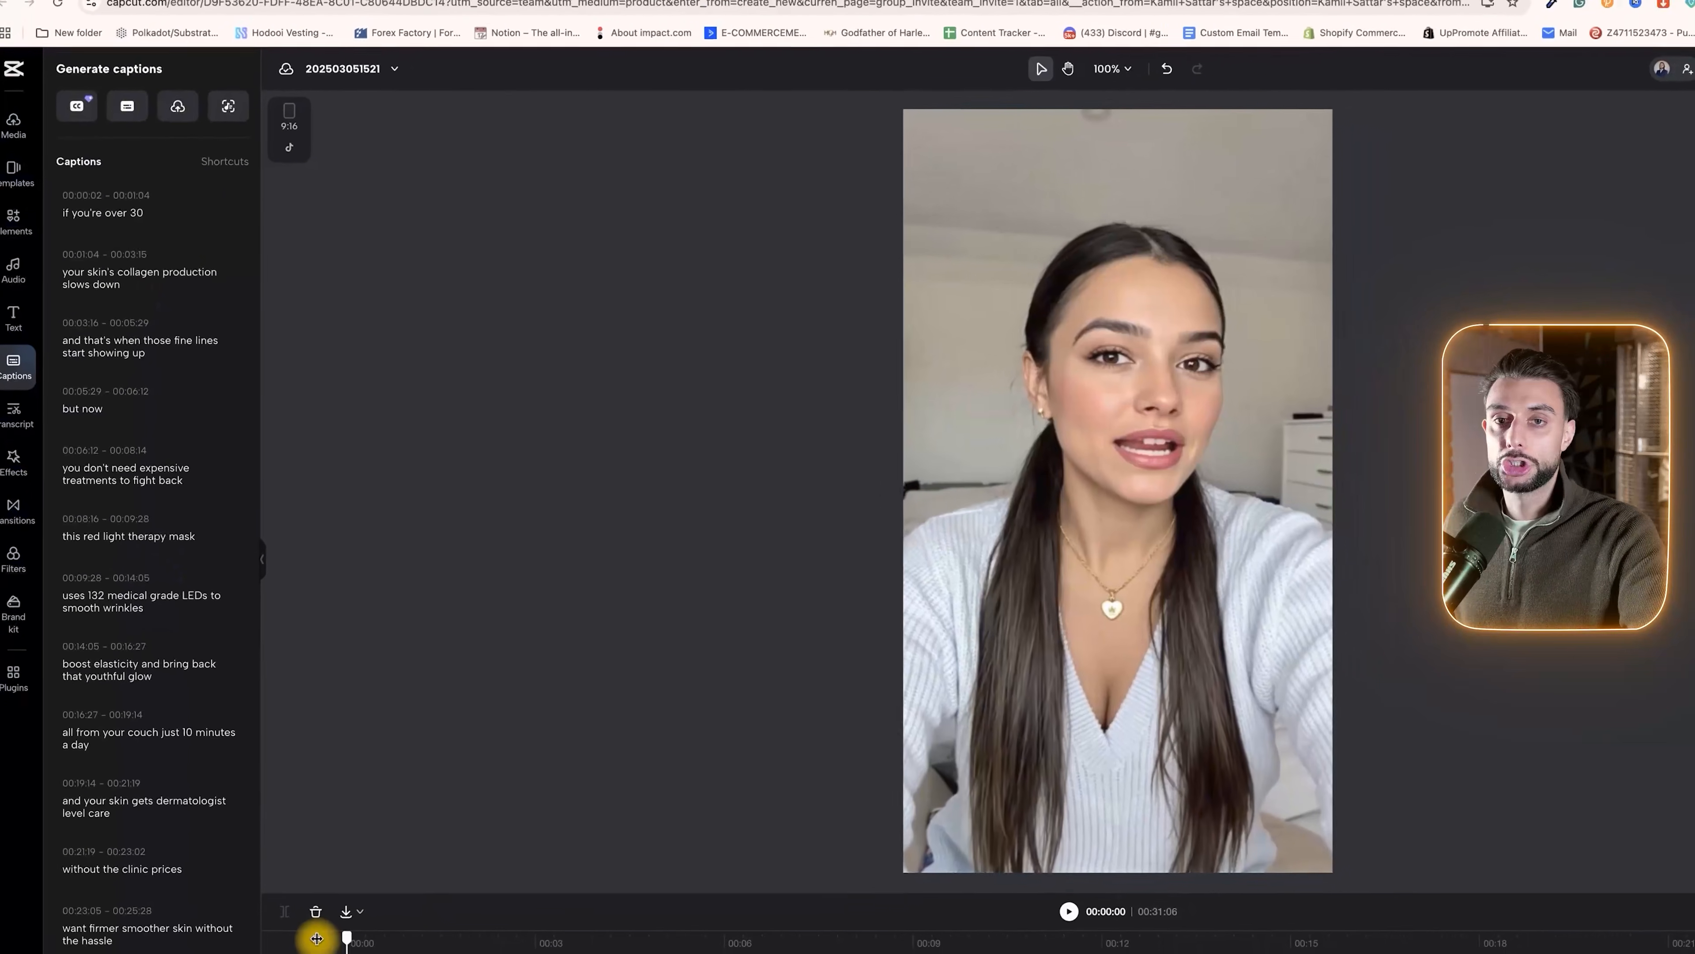
- Style the captions with the THE QUICK preset template in bold capitals with yellow highlighting
left_click_drag(359, 893, 331, 847)
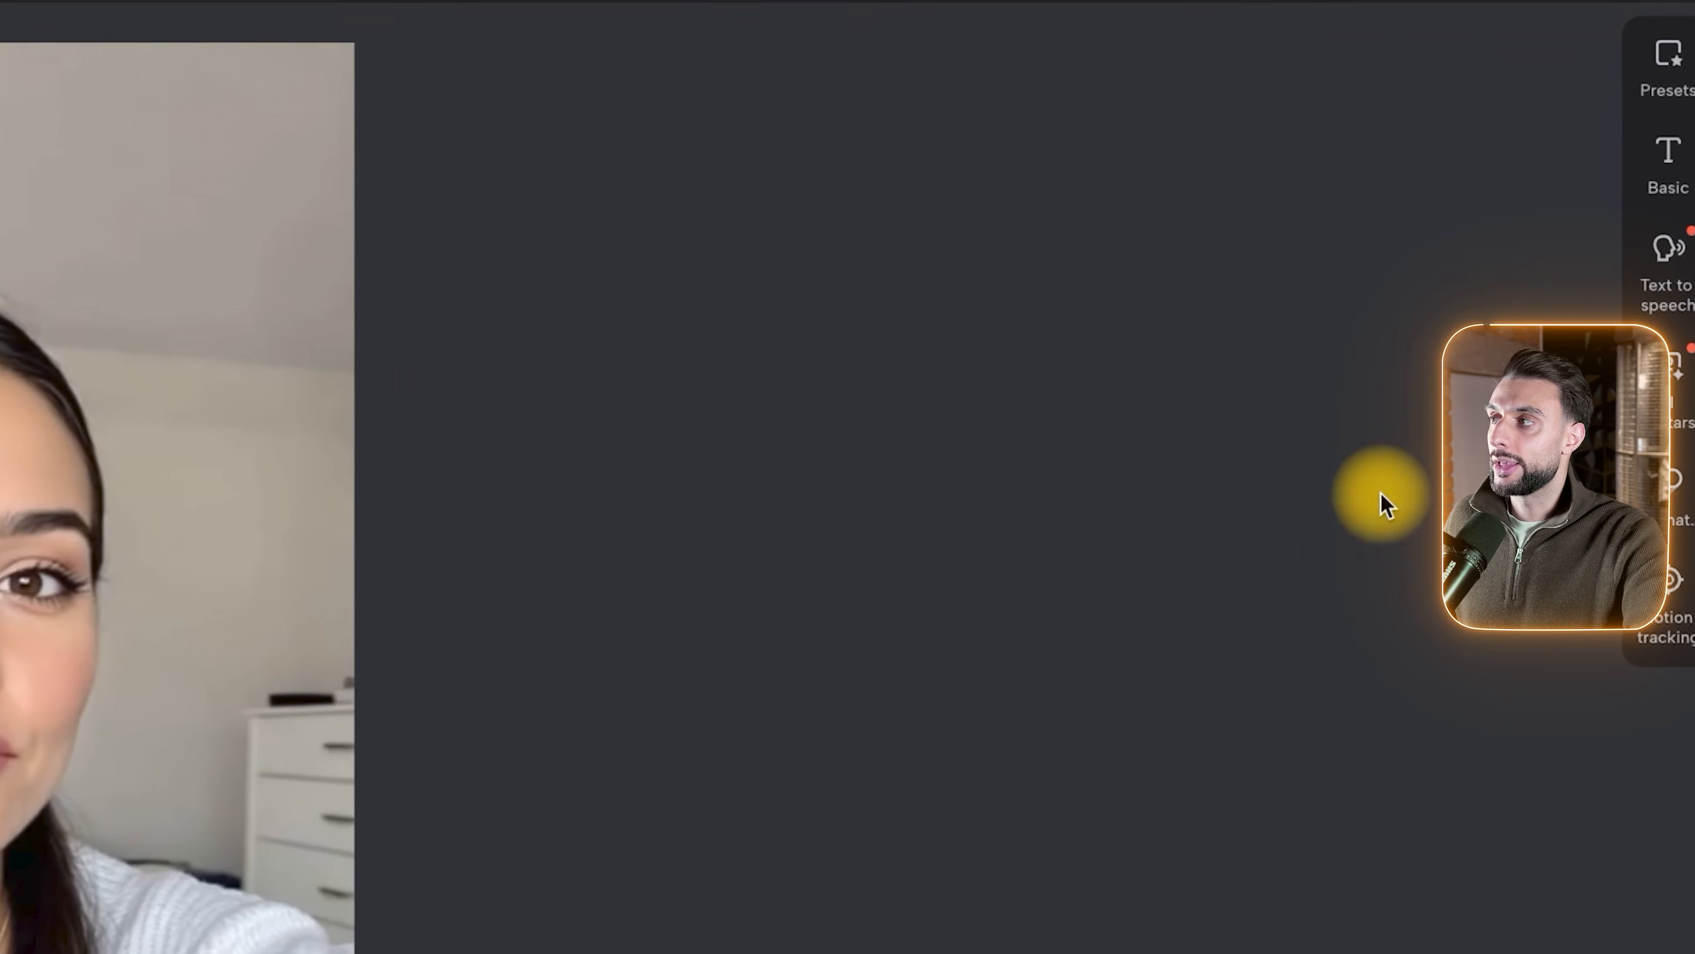
left_click(1669, 57)
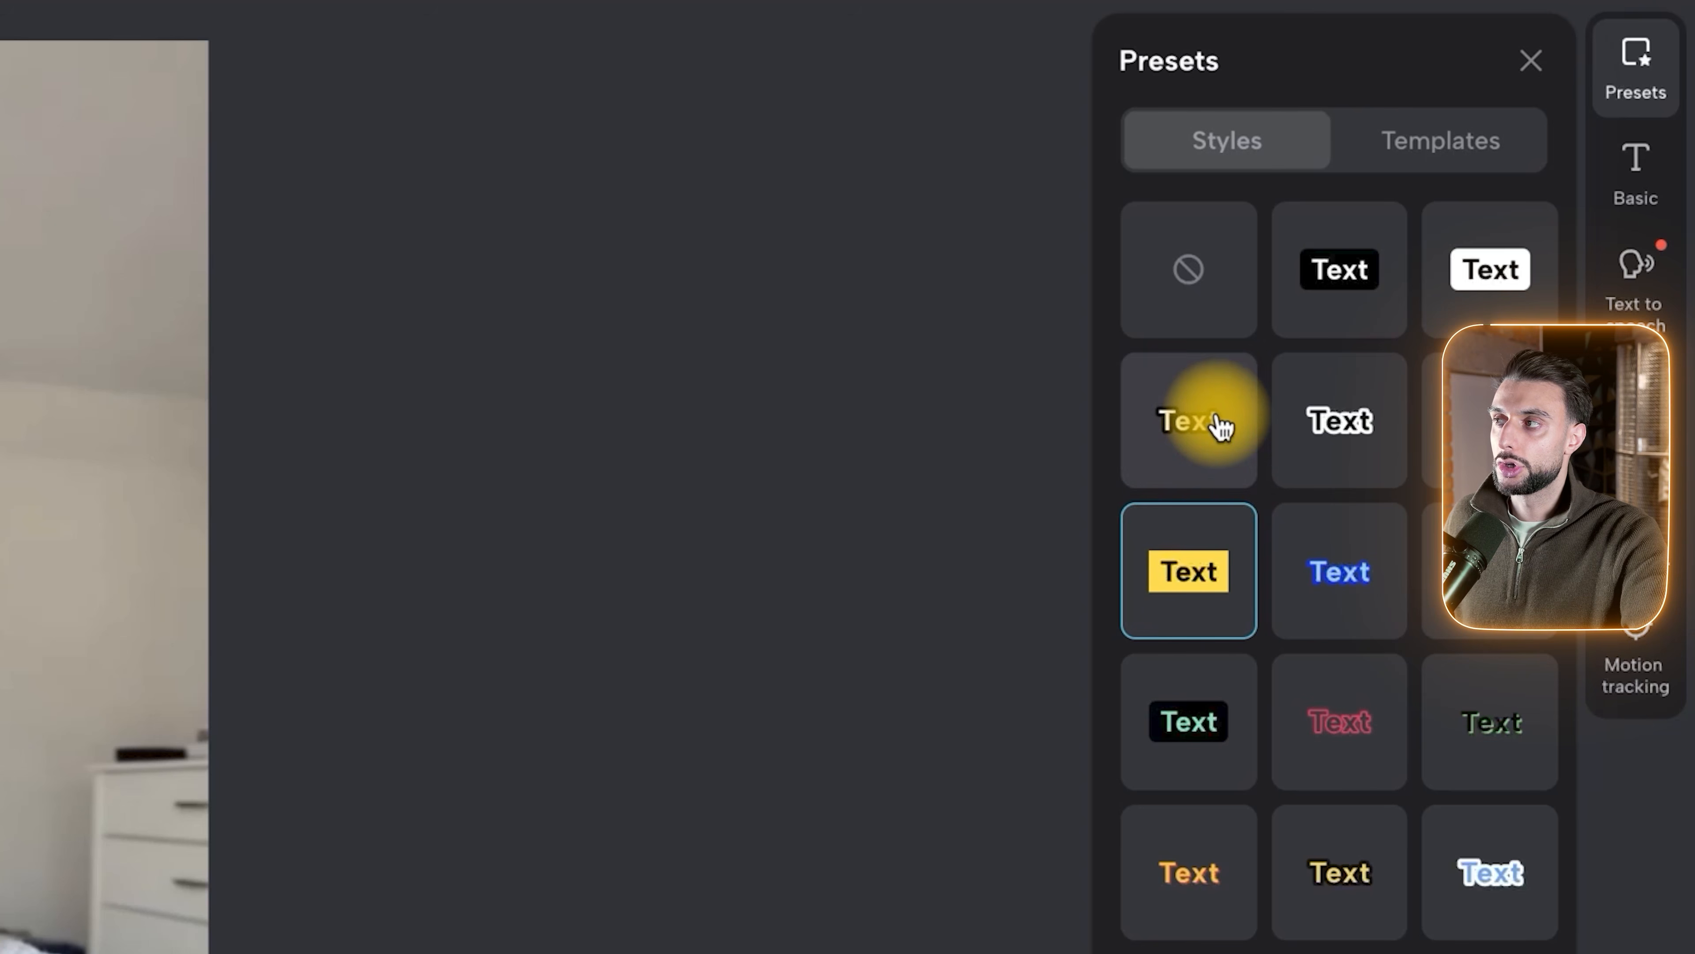
left_click(1432, 164)
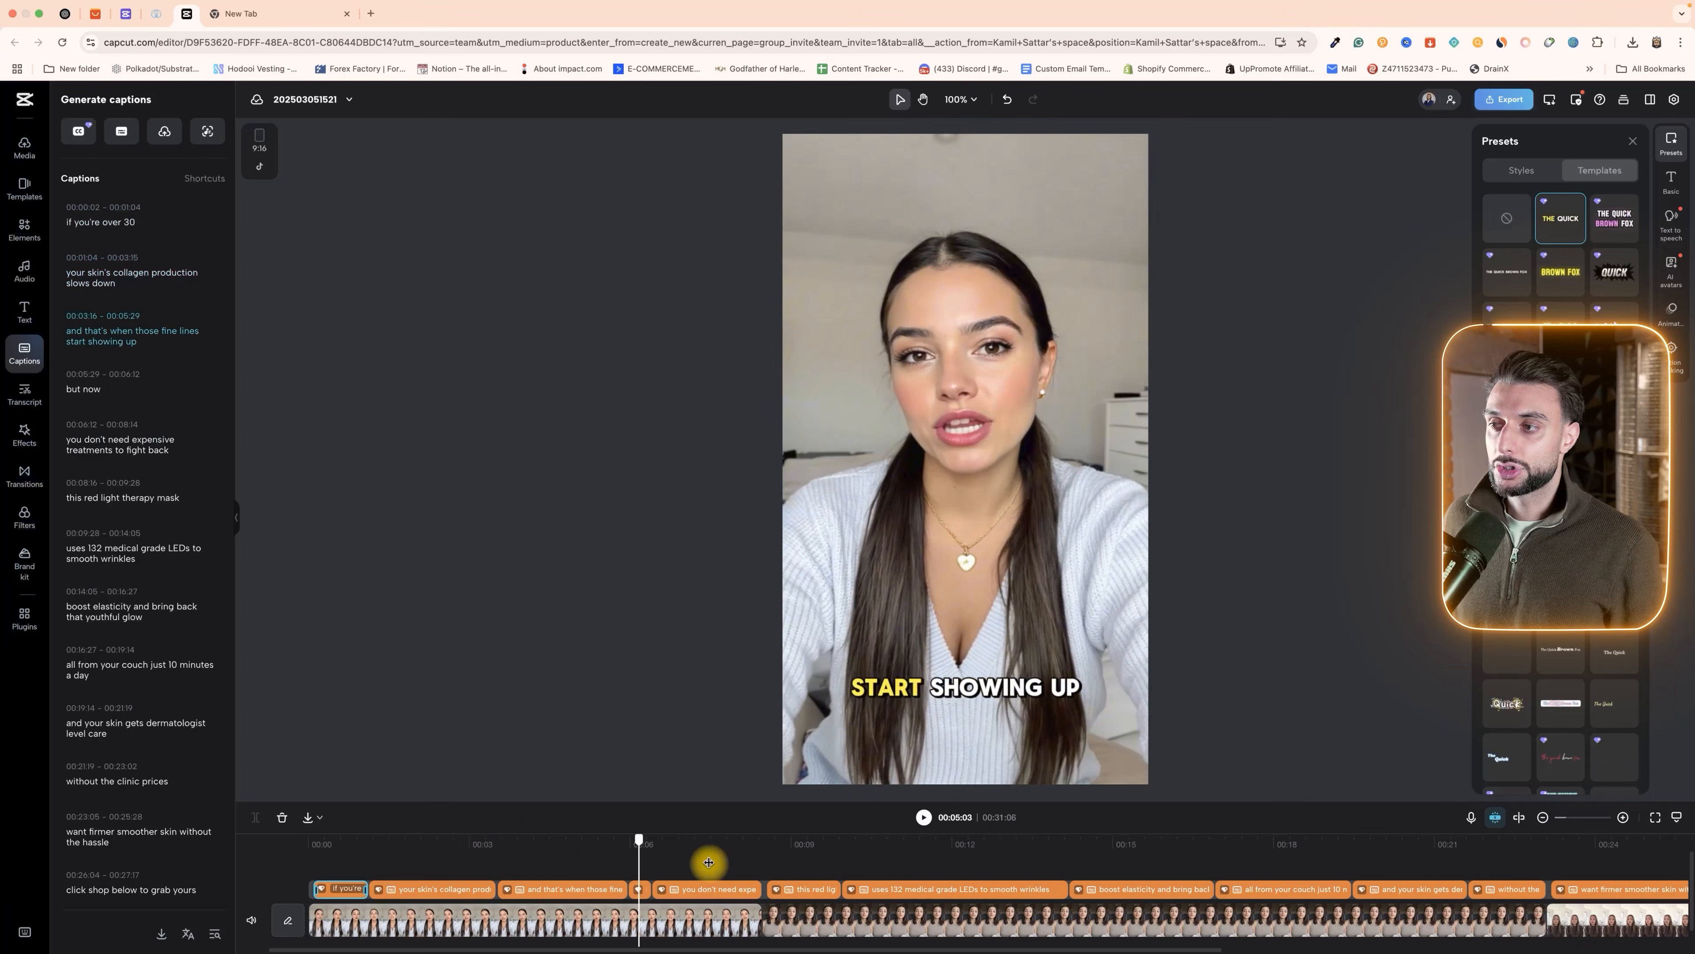
- Scrub through the start of the timeline to check the face therapy hook clip and the Heather clip that follows it
left_click_drag(709, 862, 352, 873)
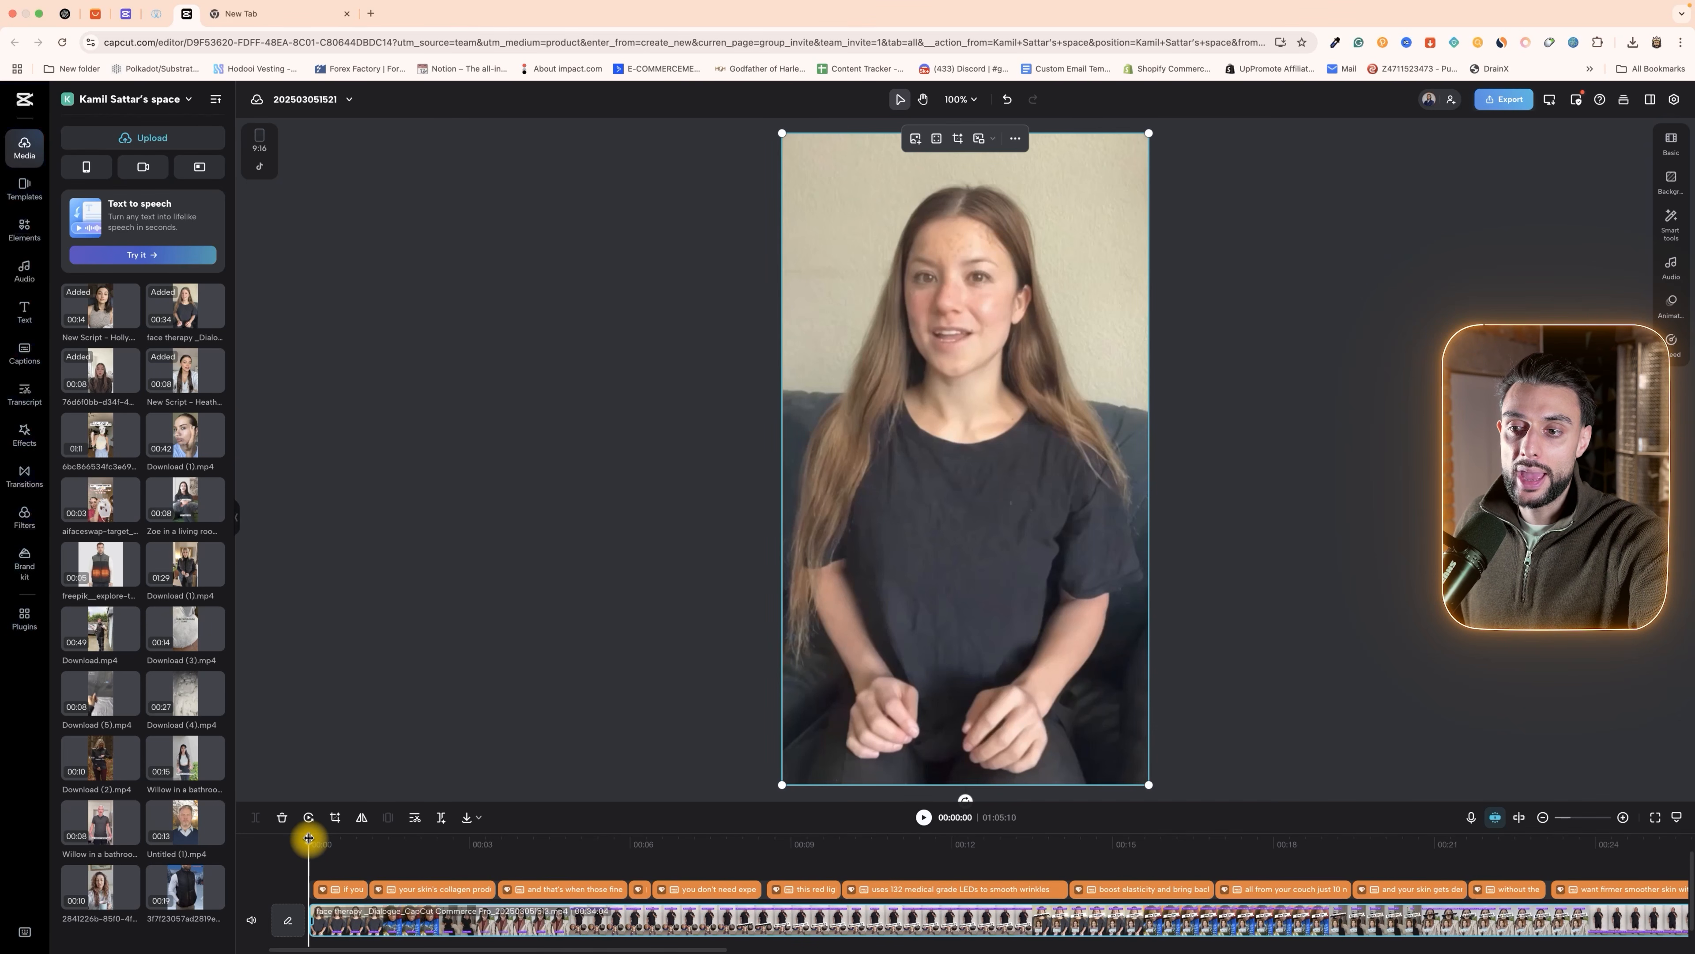
left_click_drag(309, 838, 421, 857)
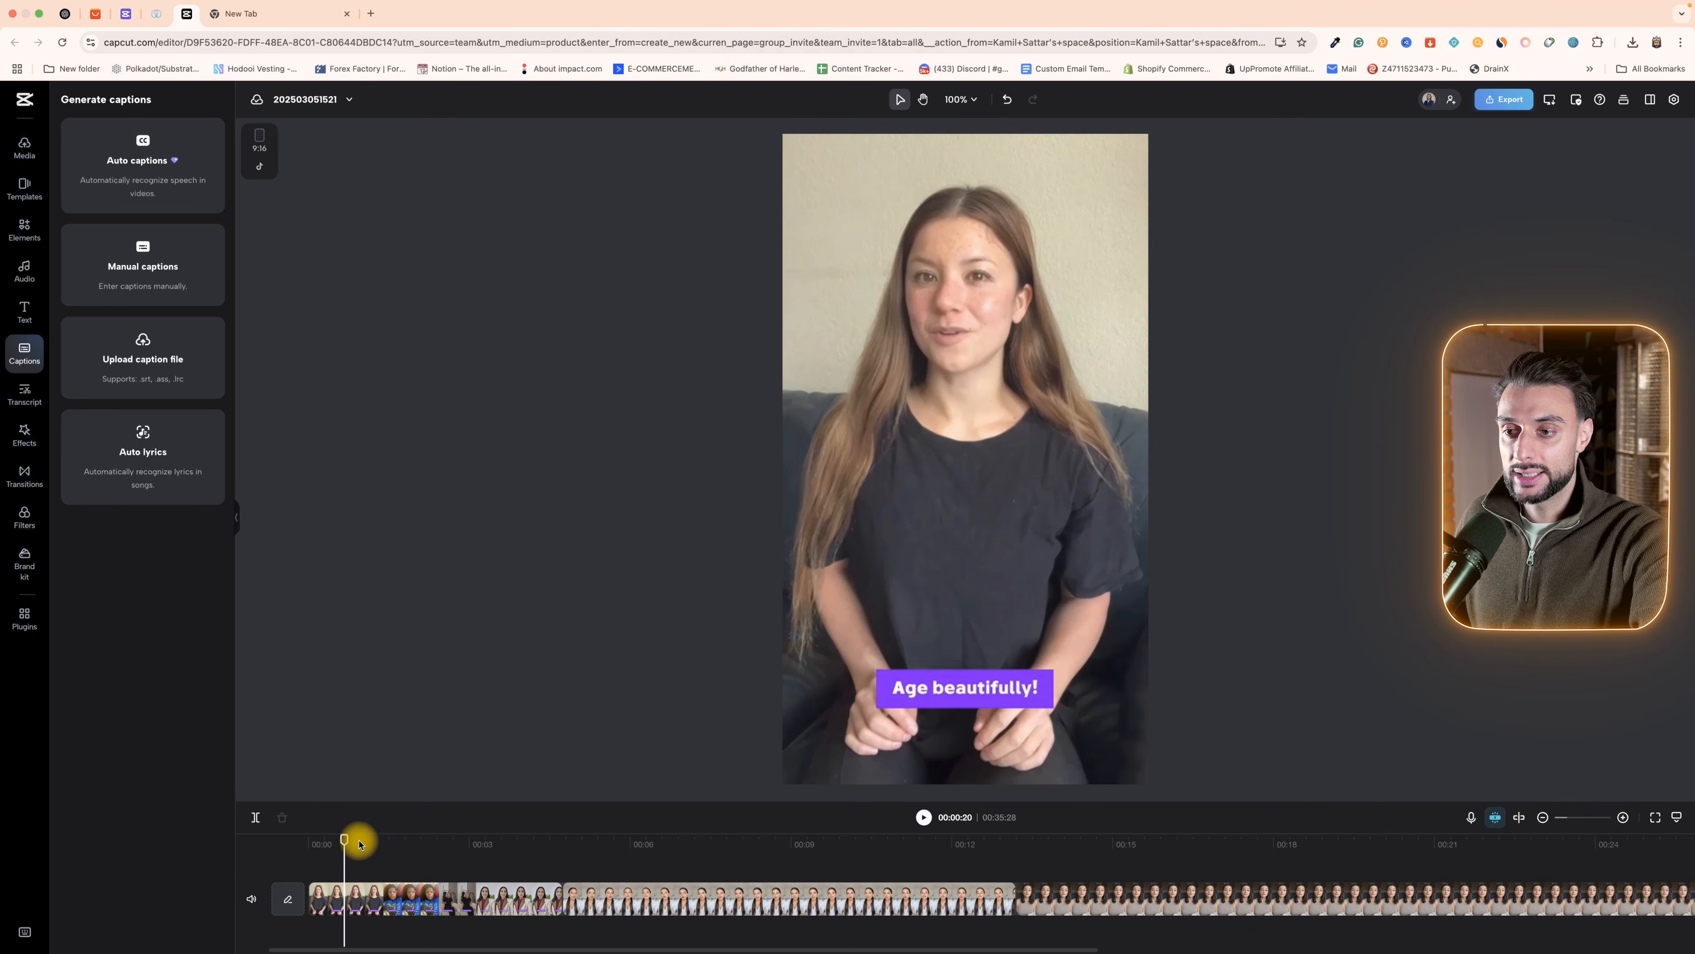
left_click_drag(404, 840, 327, 846)
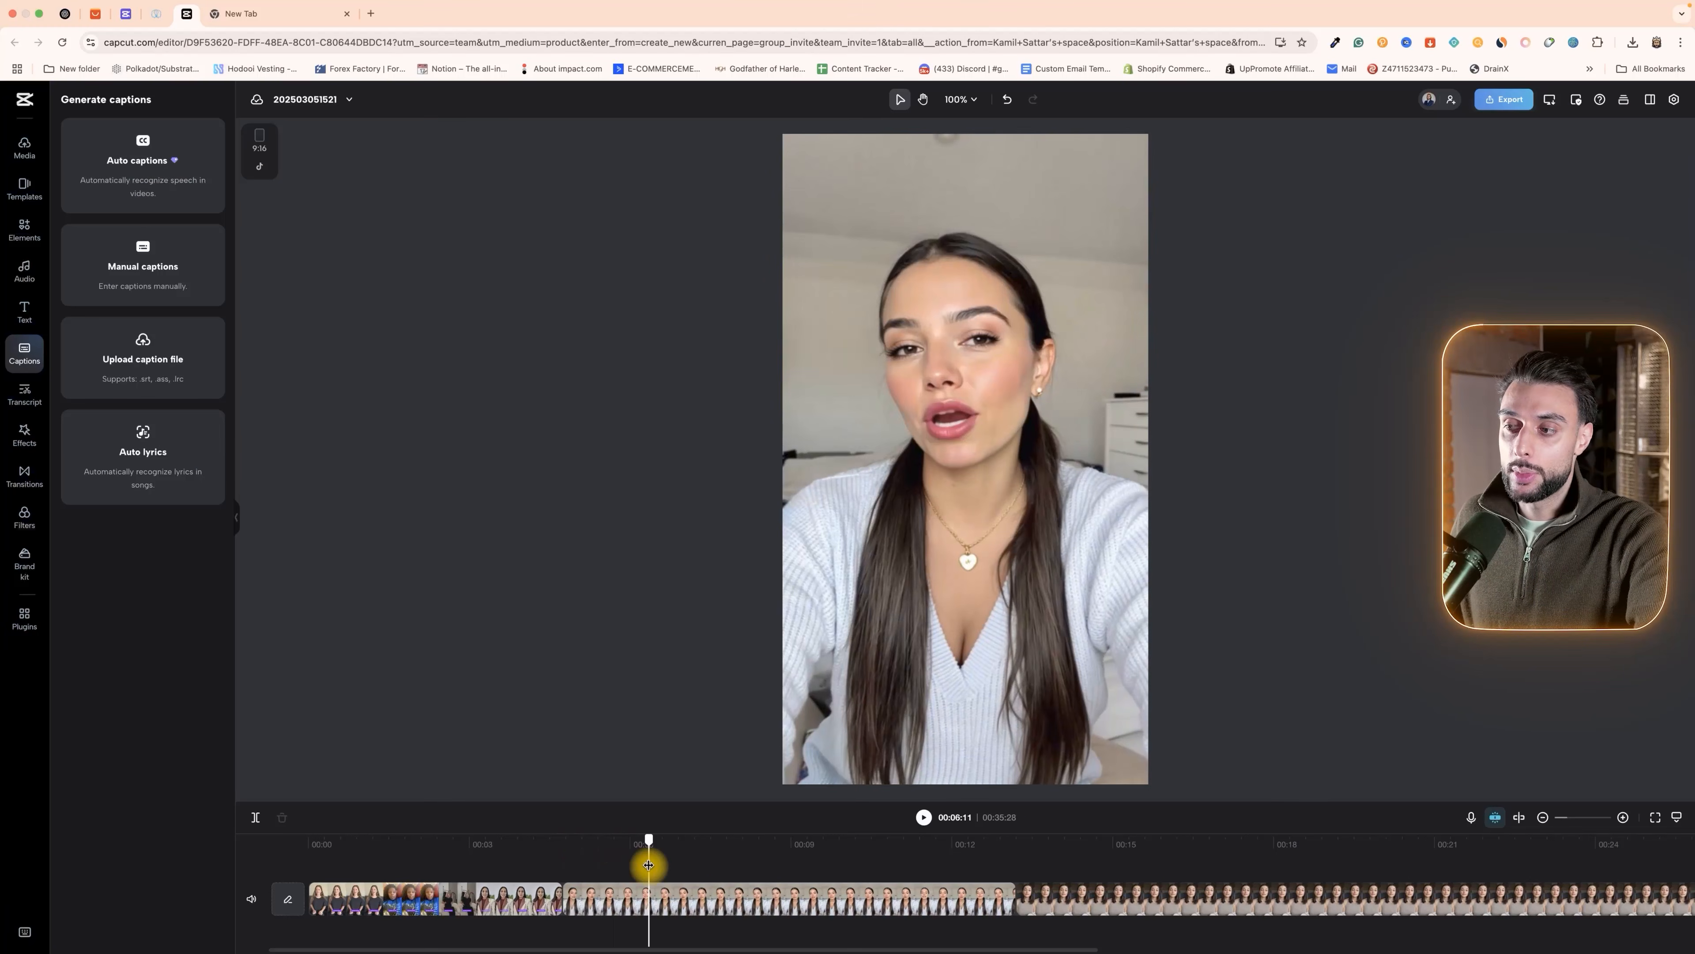
mouse_move(648, 865)
left_mouse_down()
mouse_move(1444, 840)
mouse_move(548, 784)
mouse_move(416, 856)
mouse_move(529, 867)
mouse_move(362, 833)
mouse_move(576, 841)
mouse_move(617, 858)
left_mouse_up()
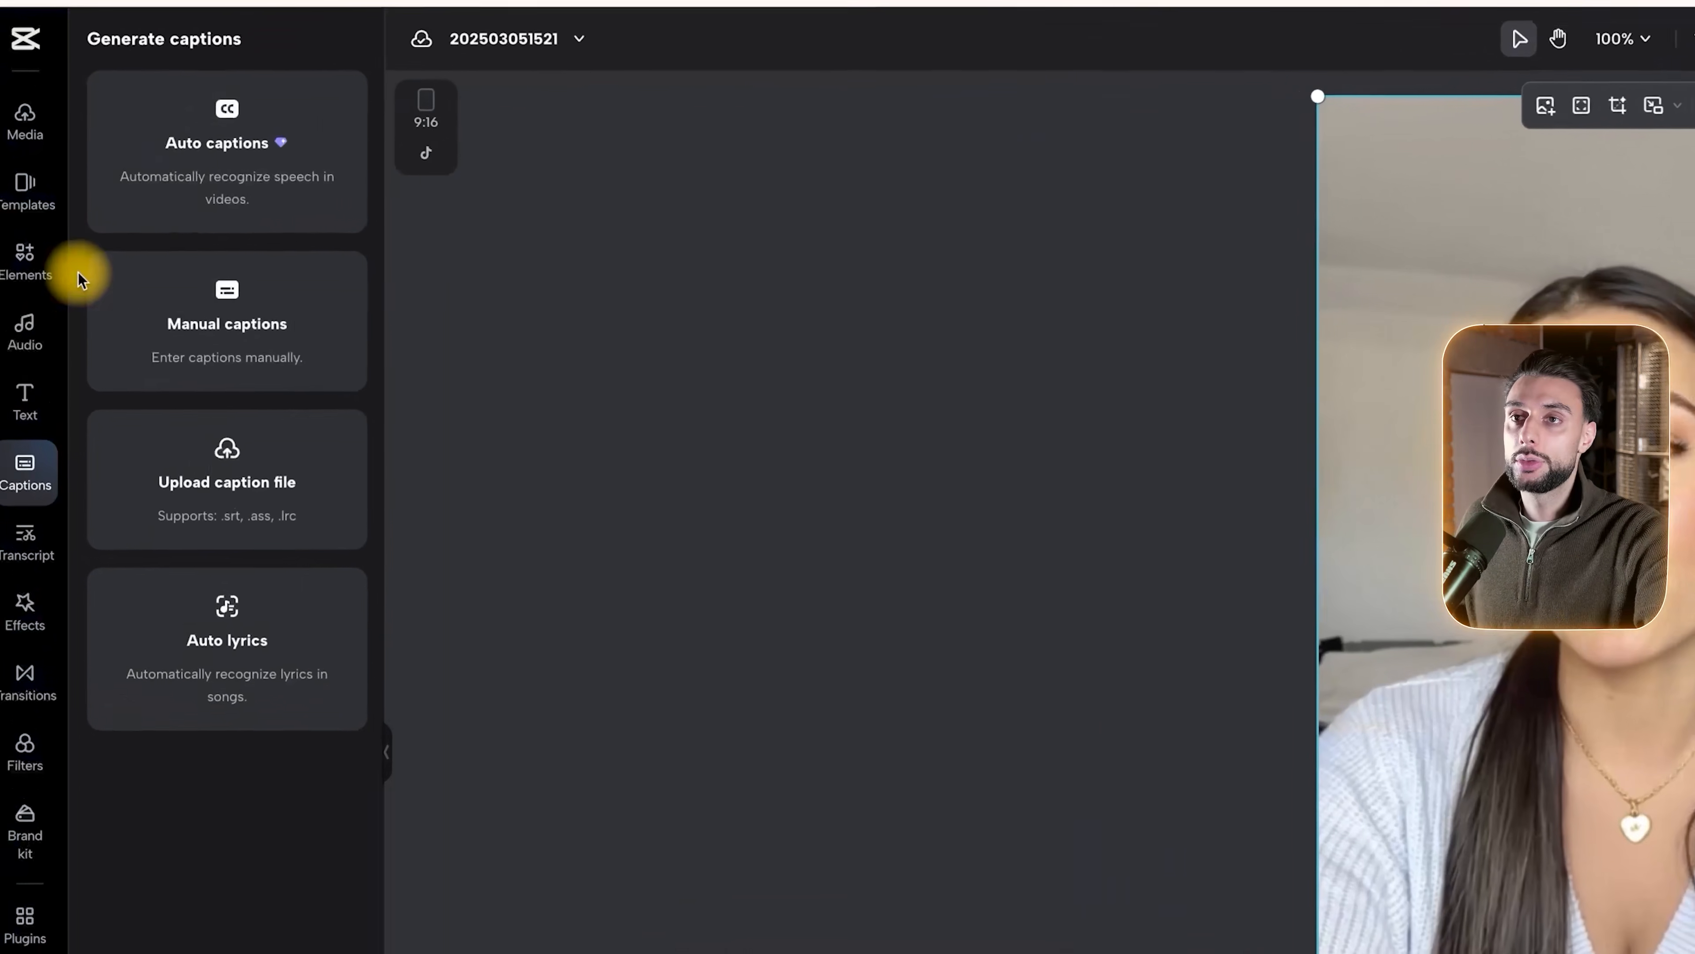
- Generate auto captions again for the edited video and check the opening hook on the timeline
left_click(96, 197)
left_click(274, 366)
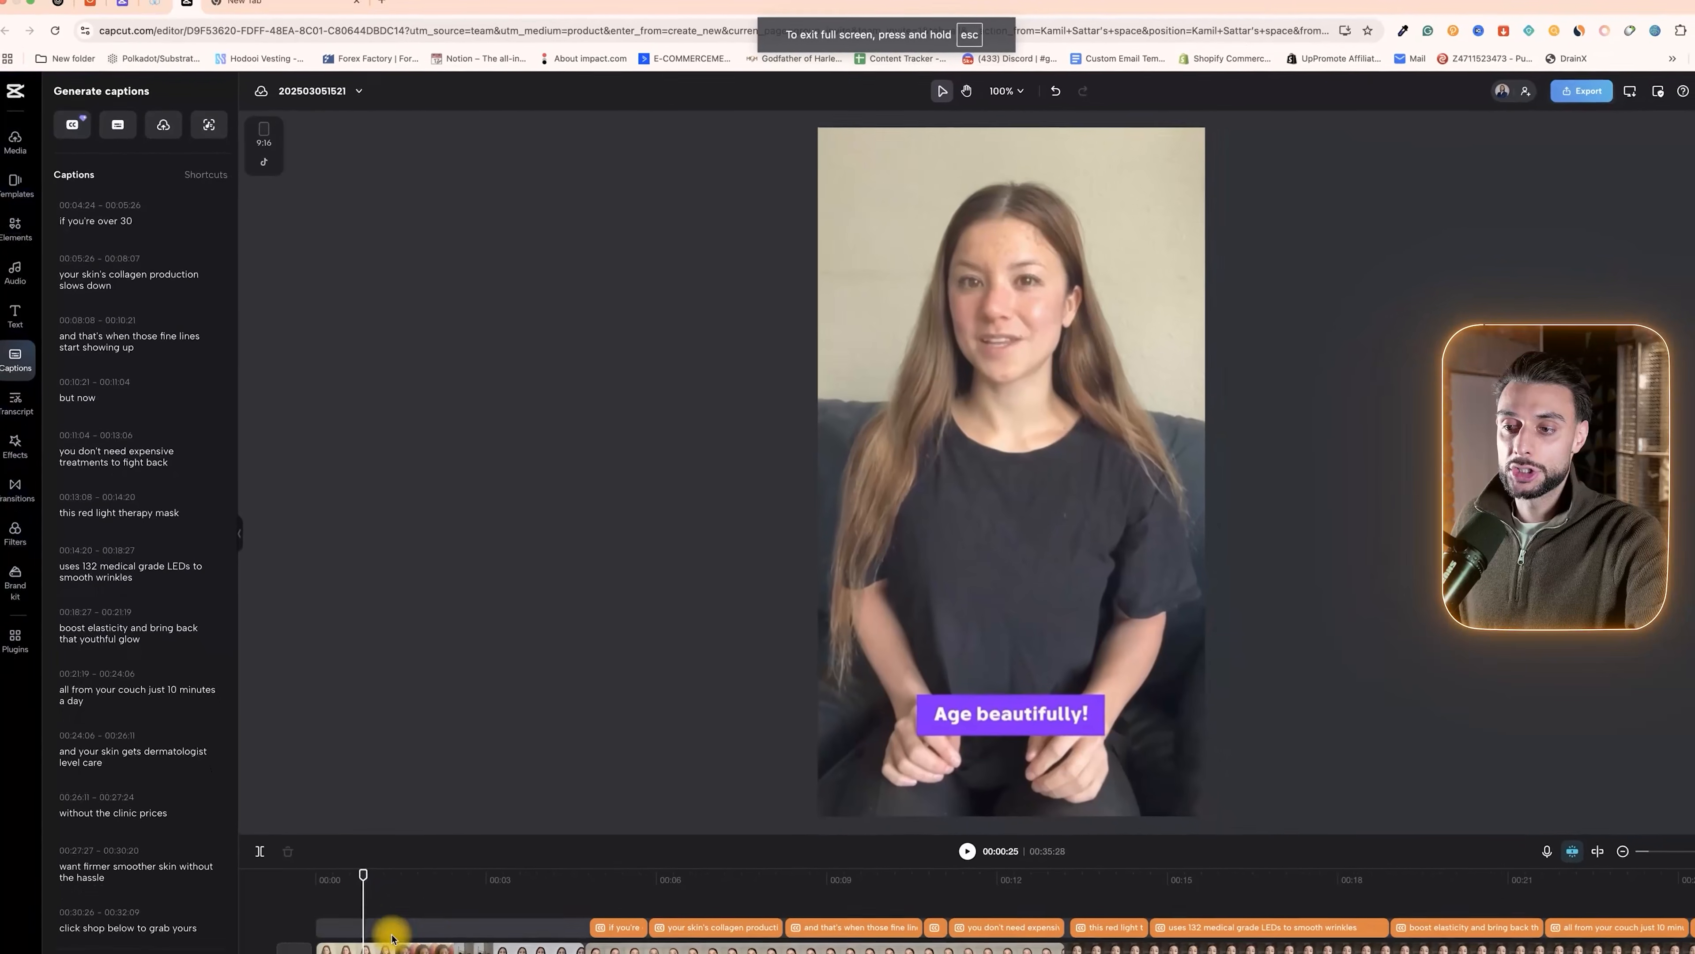
left_click_drag(363, 875, 372, 933)
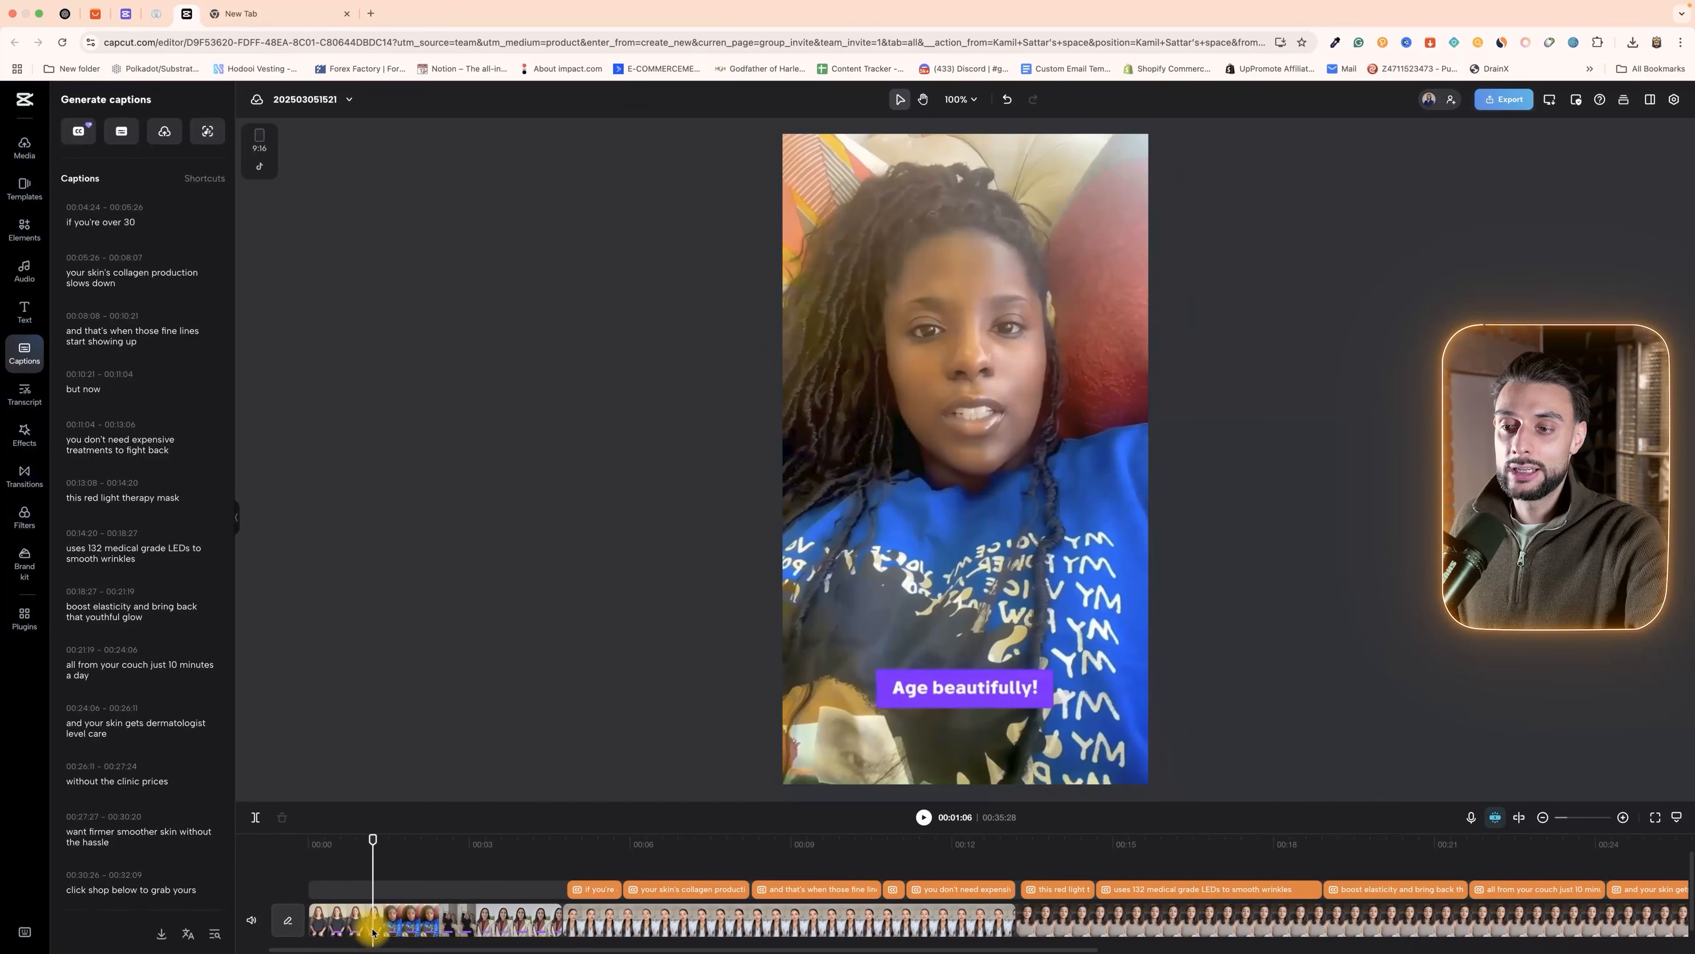
left_click(373, 933)
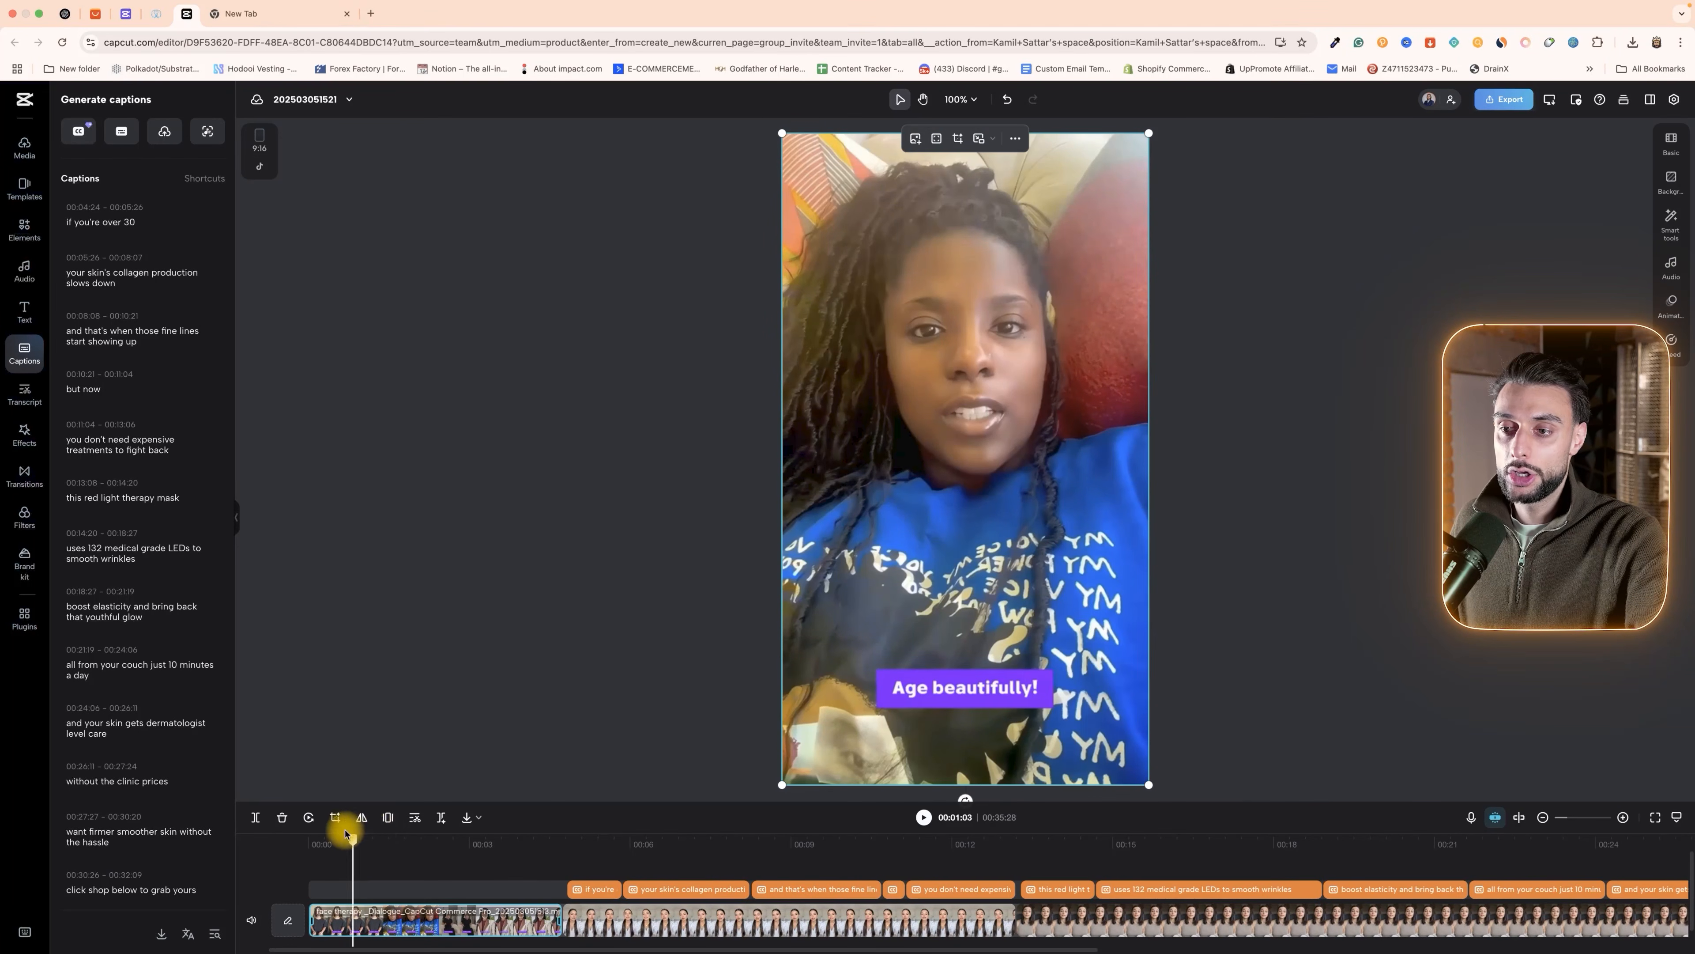
- Apply the white-and-yellow THE QUICK BROWN FOX preset template to the captions, starting from the "if you're over 30" caption, and preview it
left_click_drag(346, 833, 596, 835)
left_click(594, 889)
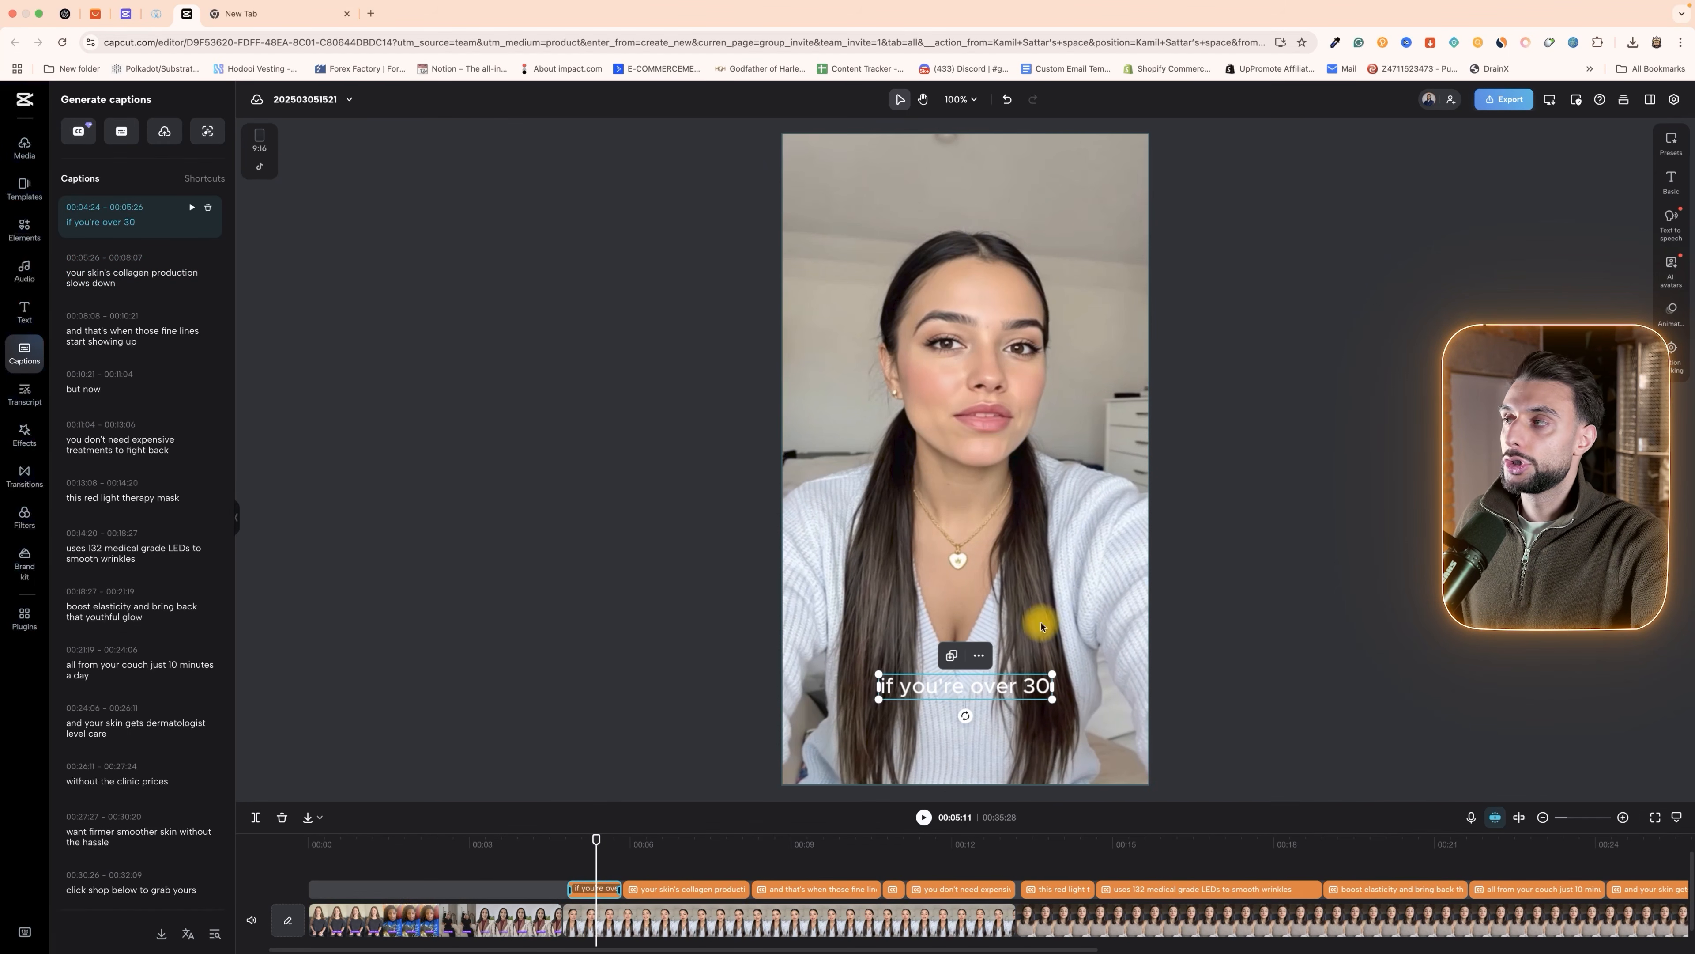
left_click(1682, 150)
left_click(1600, 169)
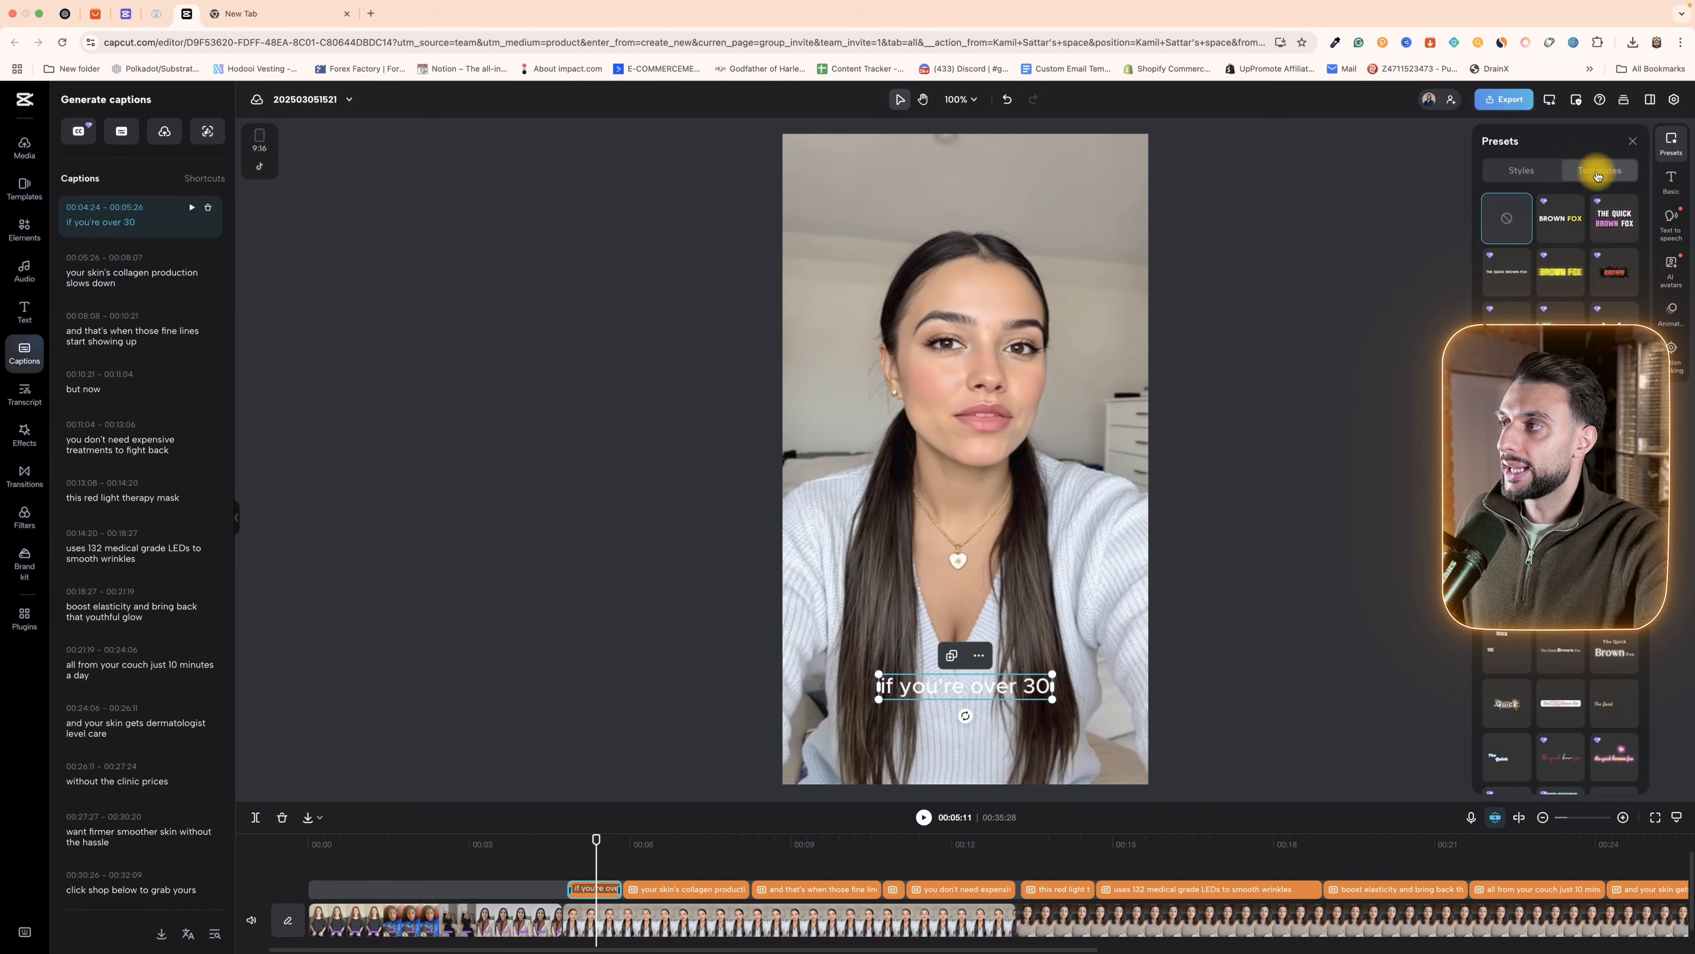
left_click(1561, 218)
key("space")
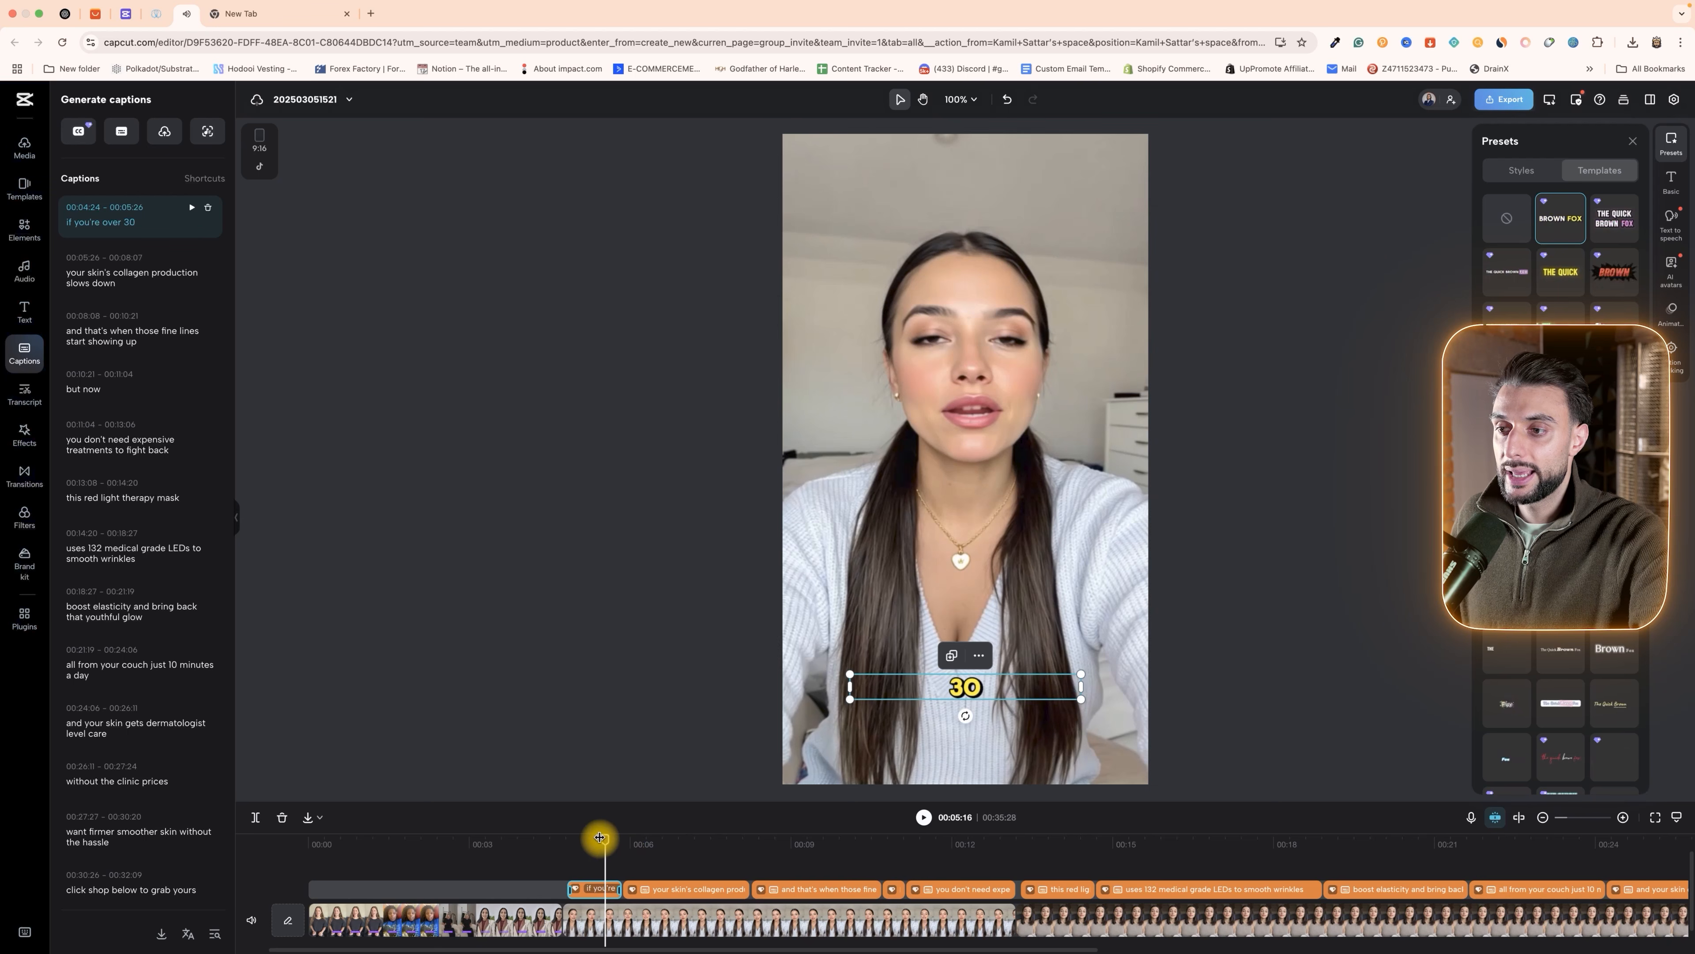
left_click_drag(599, 836, 591, 865)
- Overlay the 3-second aifaceswap-target clip from the media at about 5 seconds and mute it
left_click(24, 165)
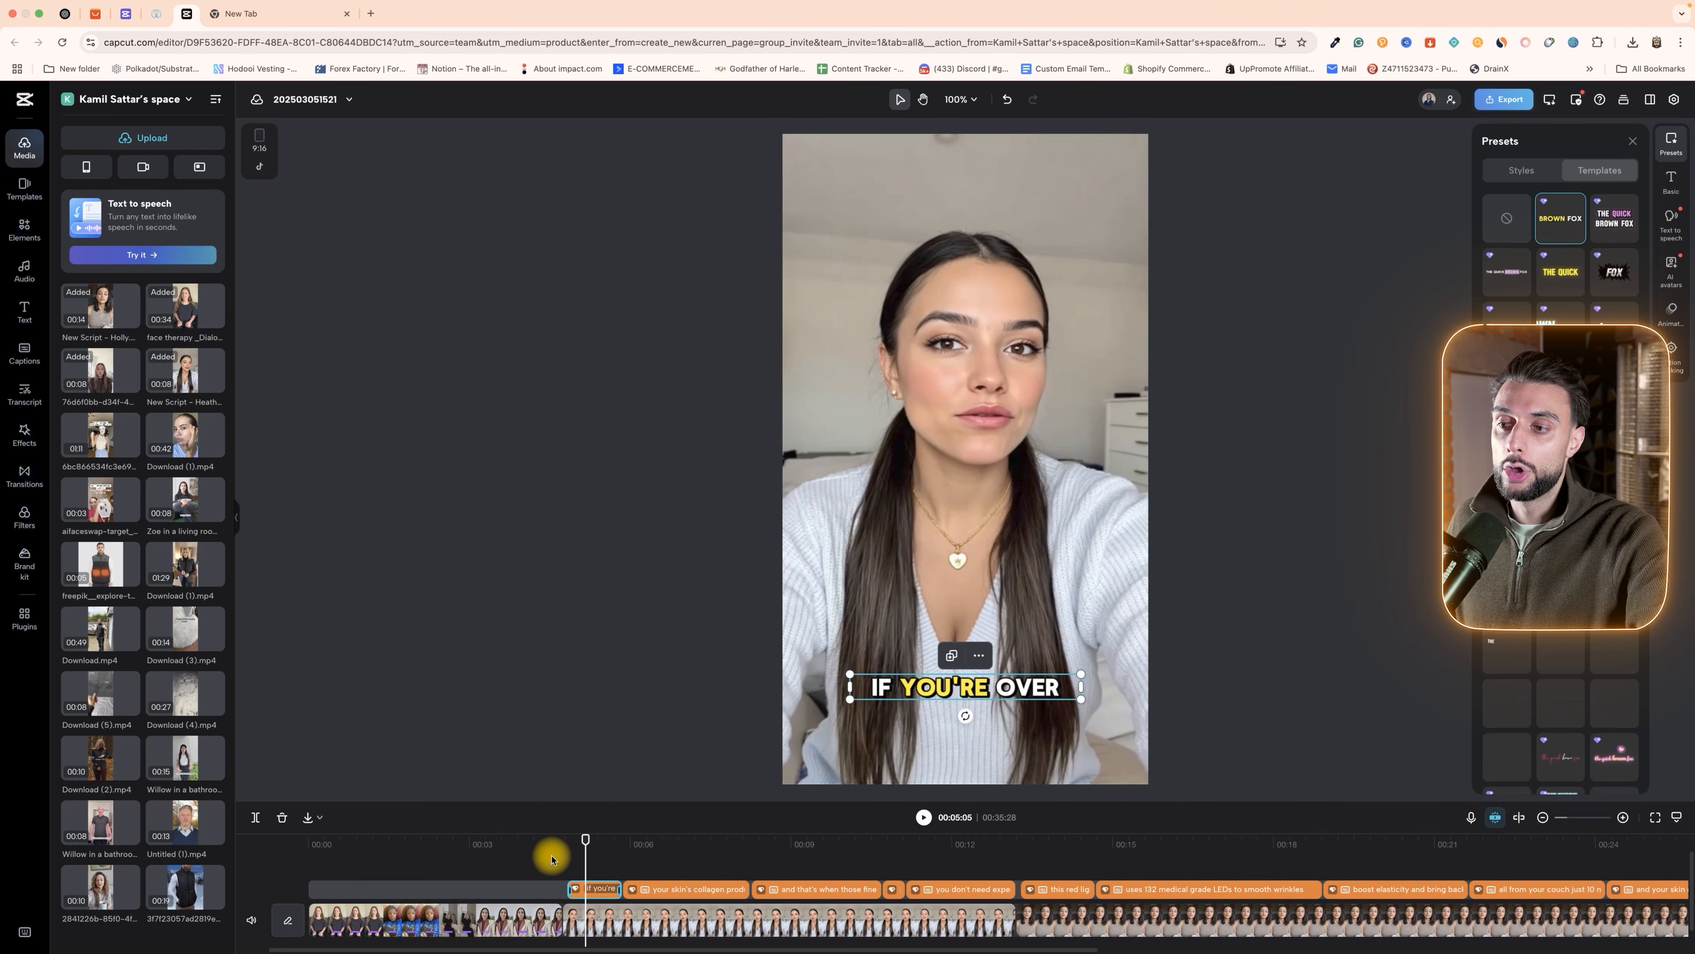
left_click_drag(587, 839, 623, 827)
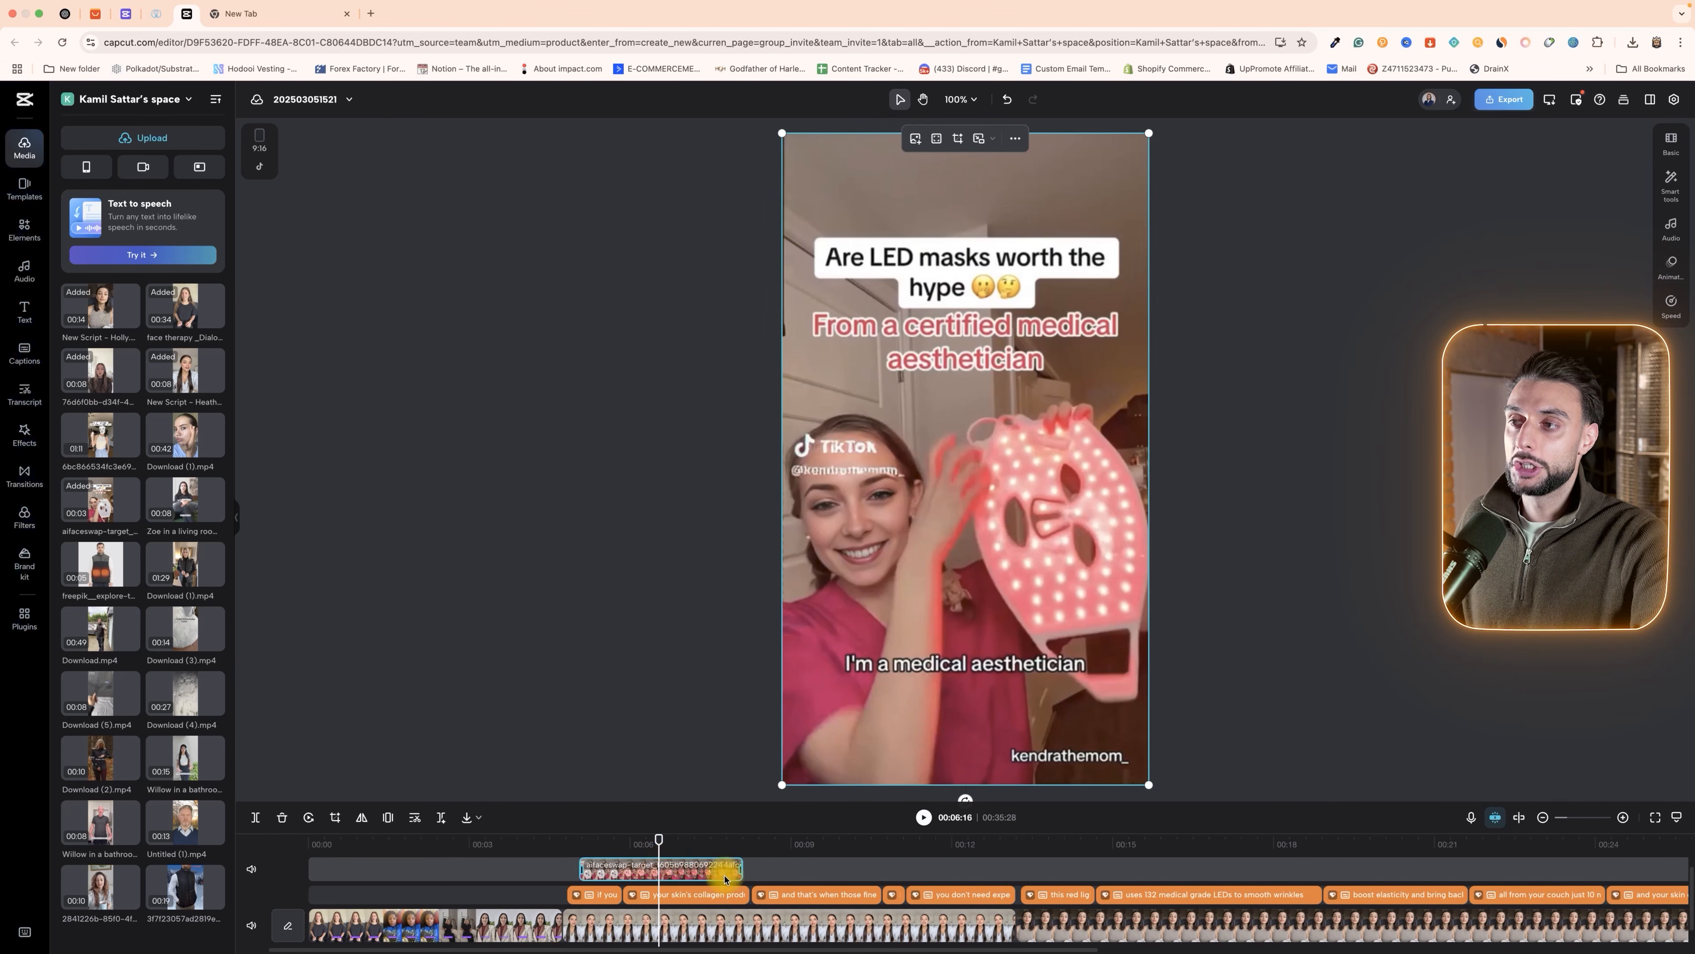
scroll(674, 859, "down", 1)
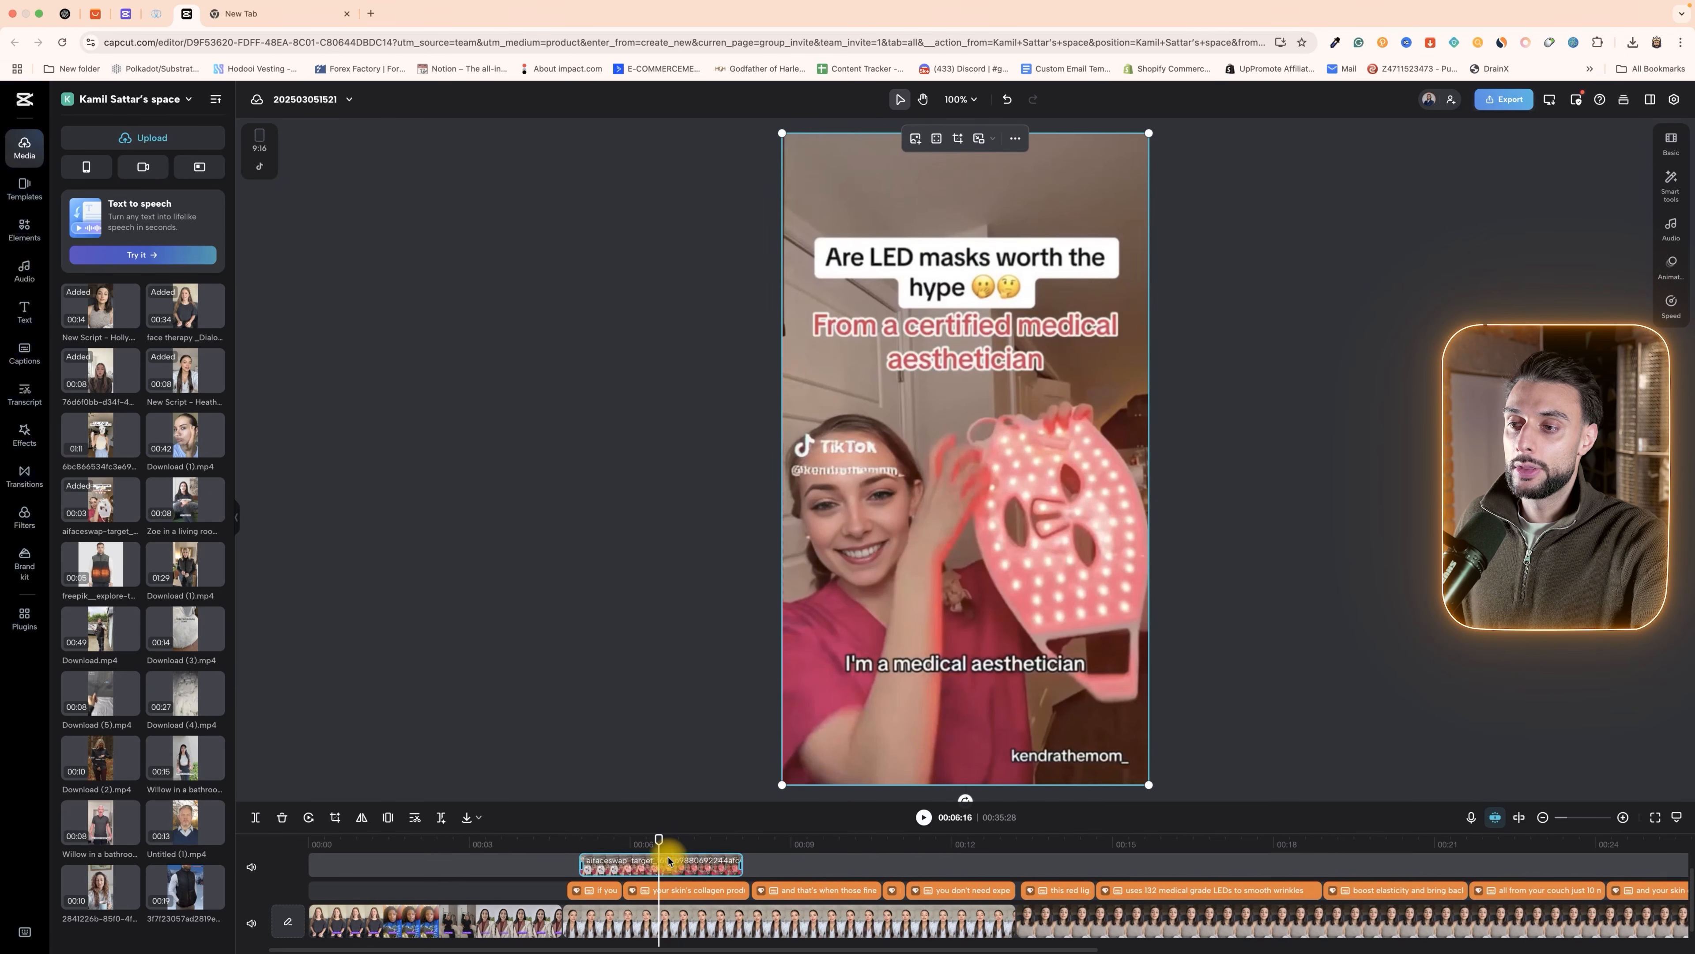
scroll(628, 872, "up", 1)
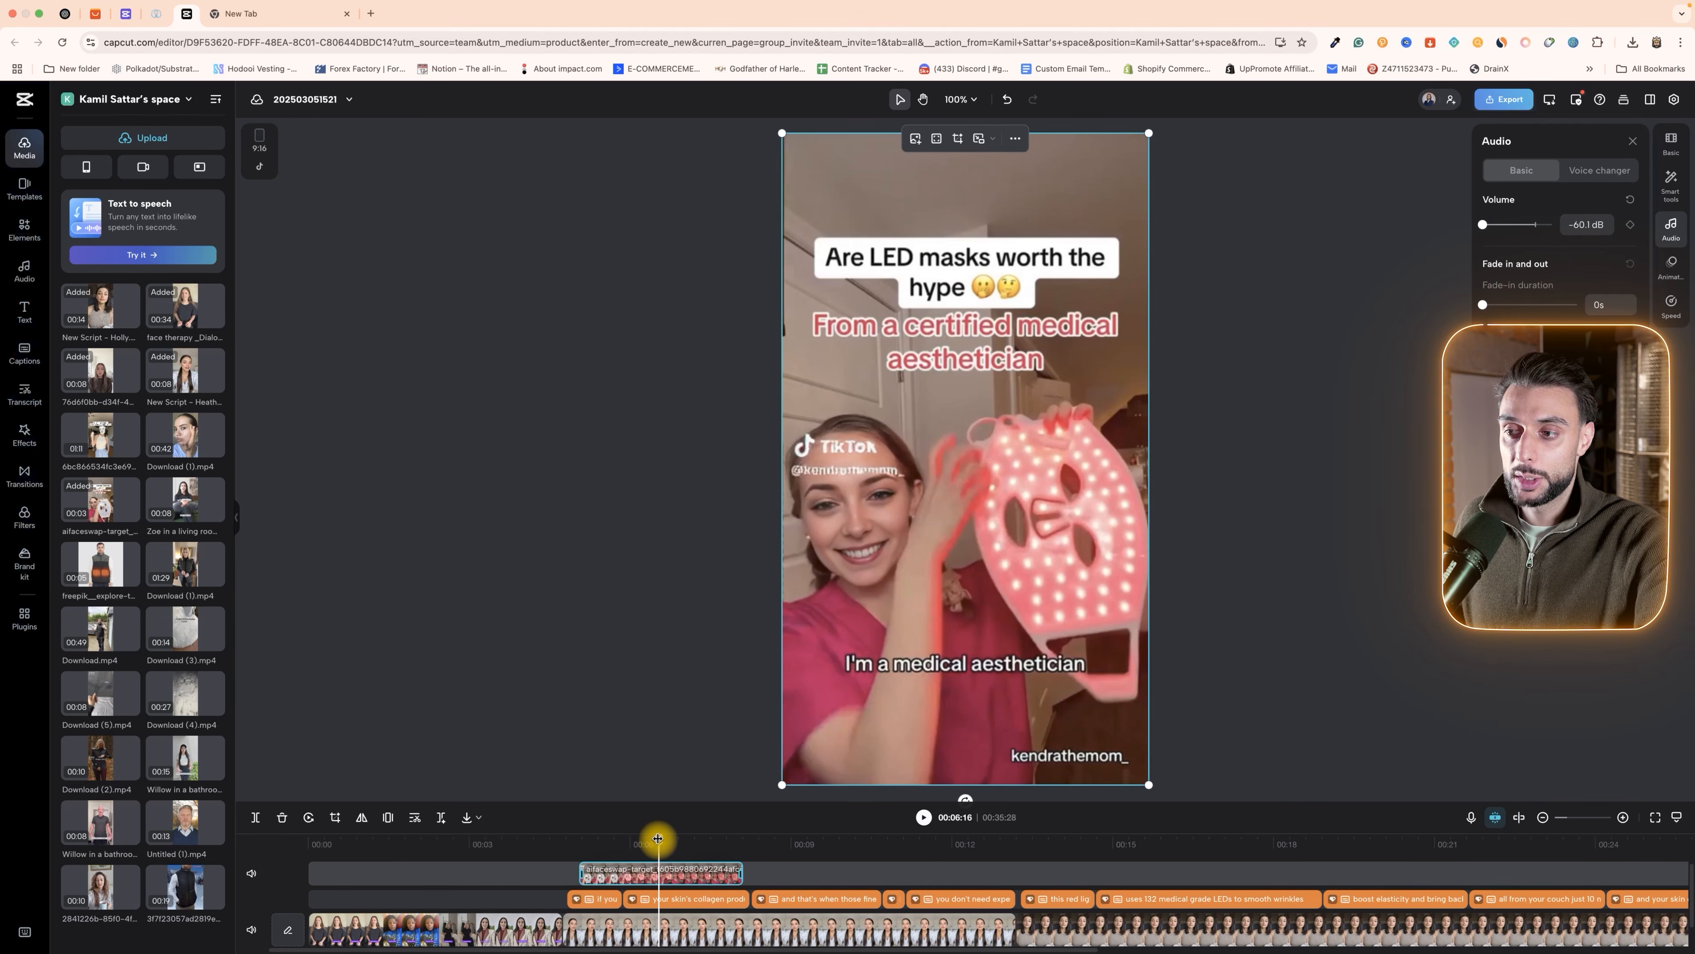
left_click_drag(657, 837, 581, 834)
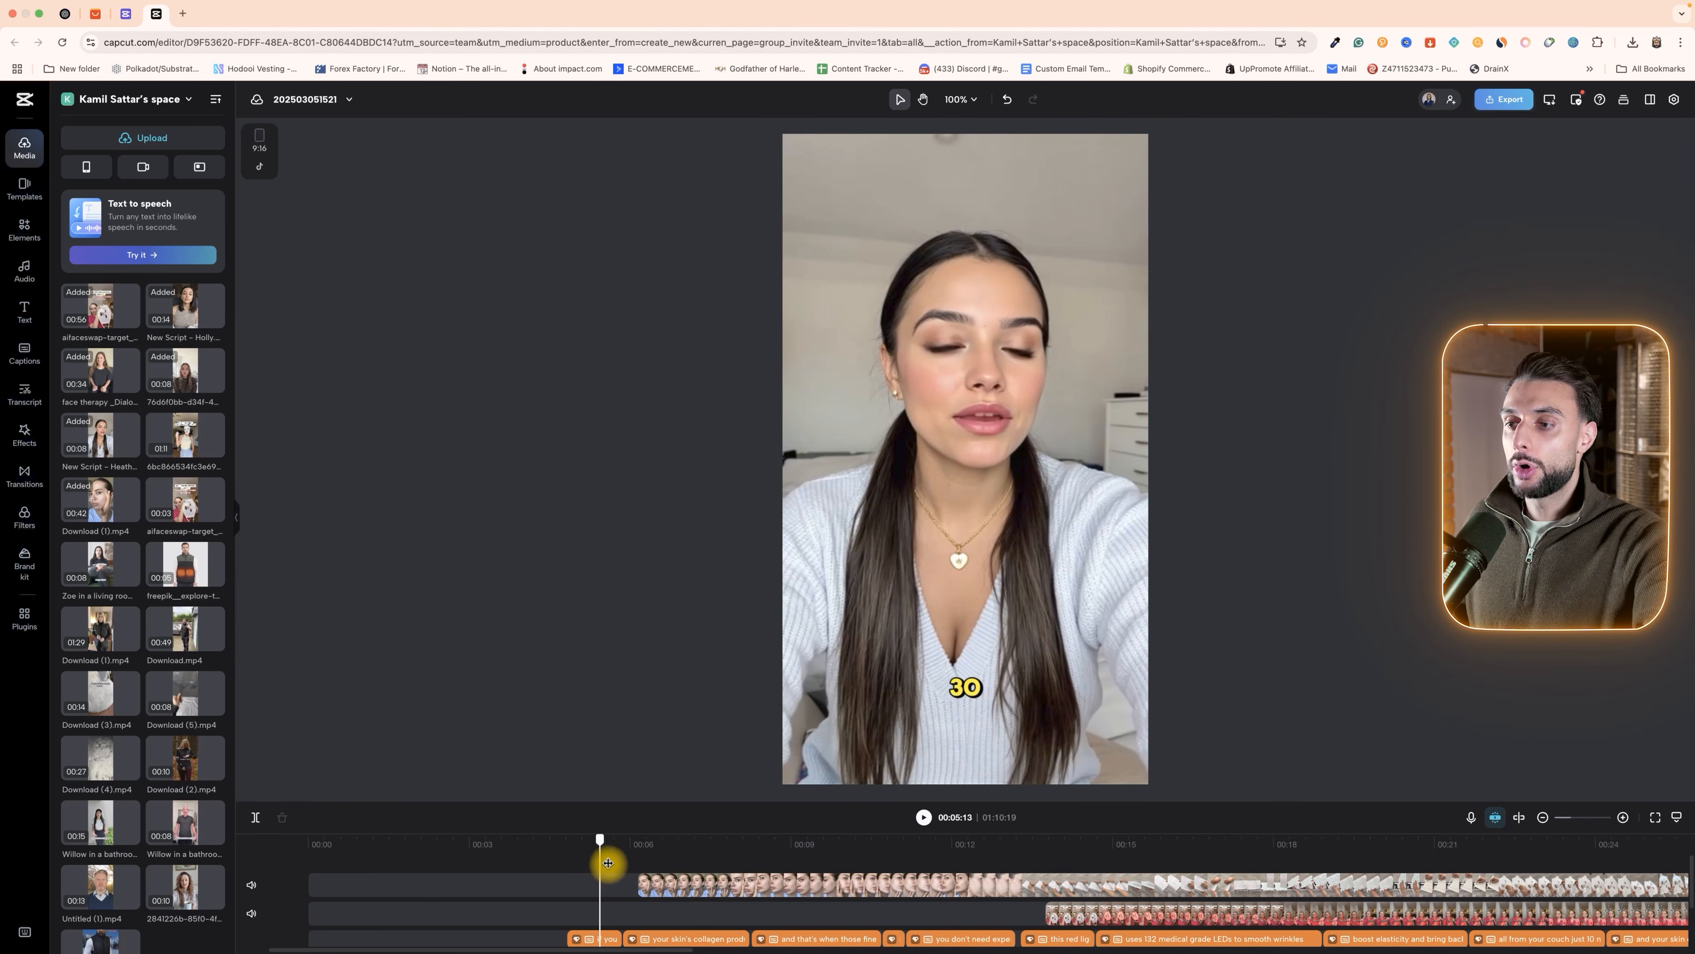
- Move the Download (1).mp4 skin close-up overlay beneath the captions, starting at the "your skin's collagen production" line
mouse_move(608, 863)
left_mouse_down()
mouse_move(764, 882)
mouse_move(636, 879)
mouse_move(692, 882)
mouse_move(634, 895)
mouse_move(888, 900)
mouse_move(953, 880)
mouse_move(586, 876)
left_mouse_up()
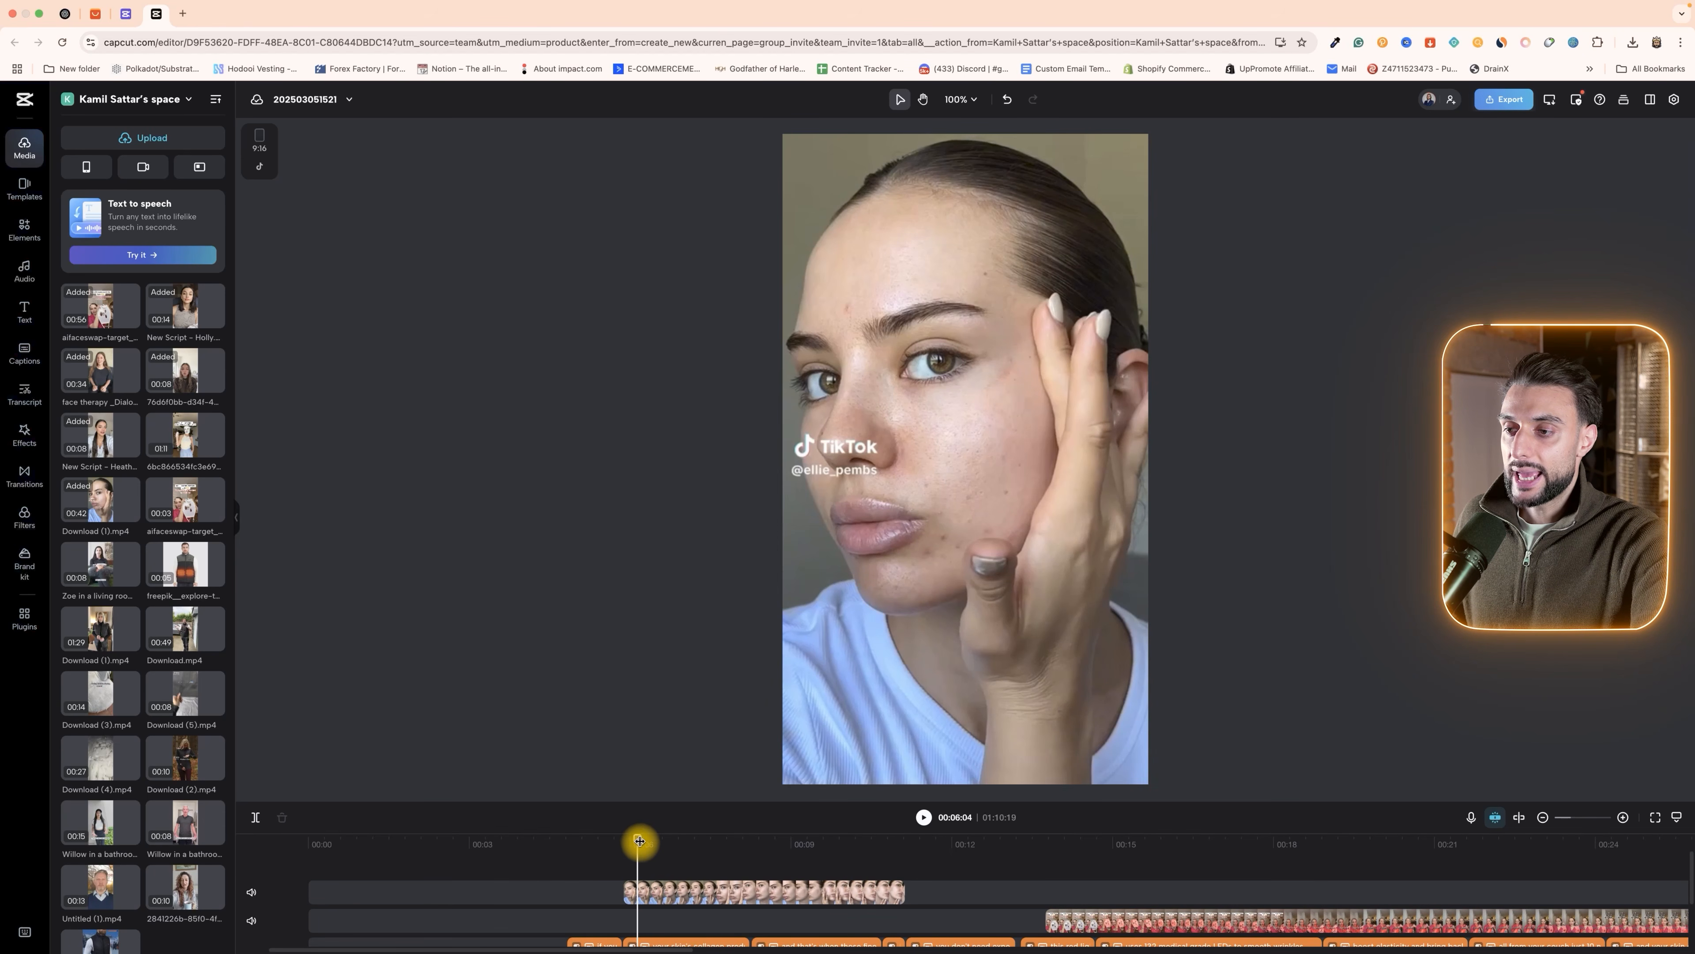
mouse_move(638, 840)
left_mouse_down()
mouse_move(584, 839)
mouse_move(821, 838)
mouse_move(656, 843)
left_mouse_up()
scroll(662, 870, "down", 3)
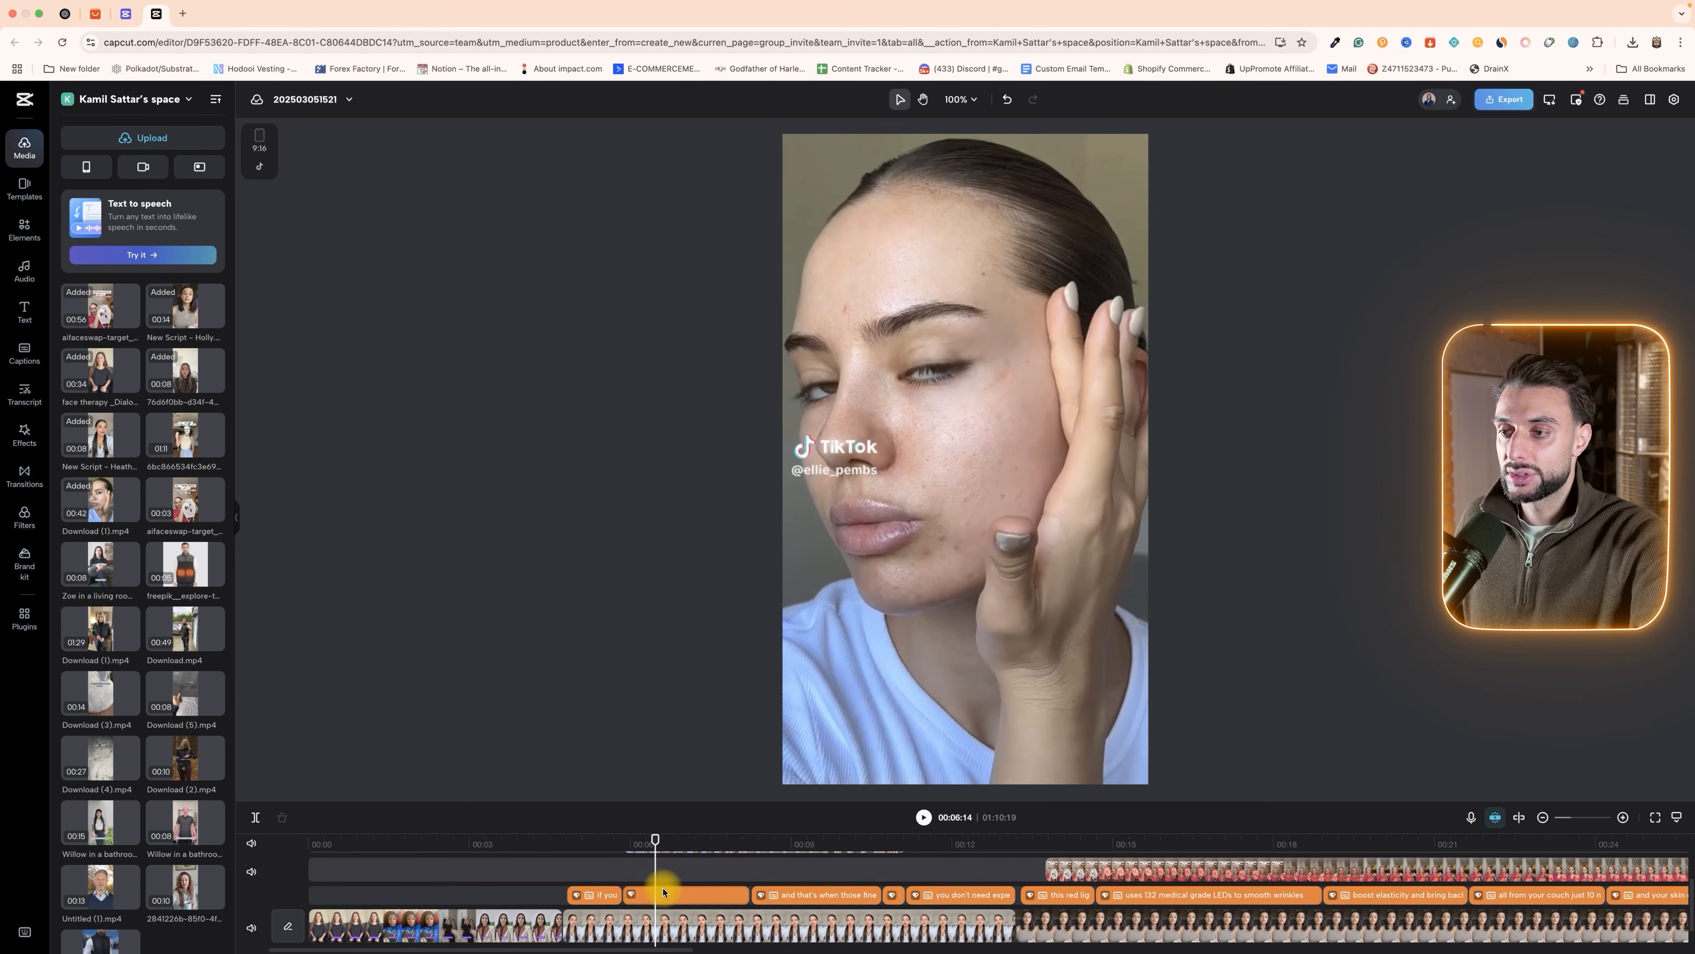
left_click_drag(677, 869, 664, 909)
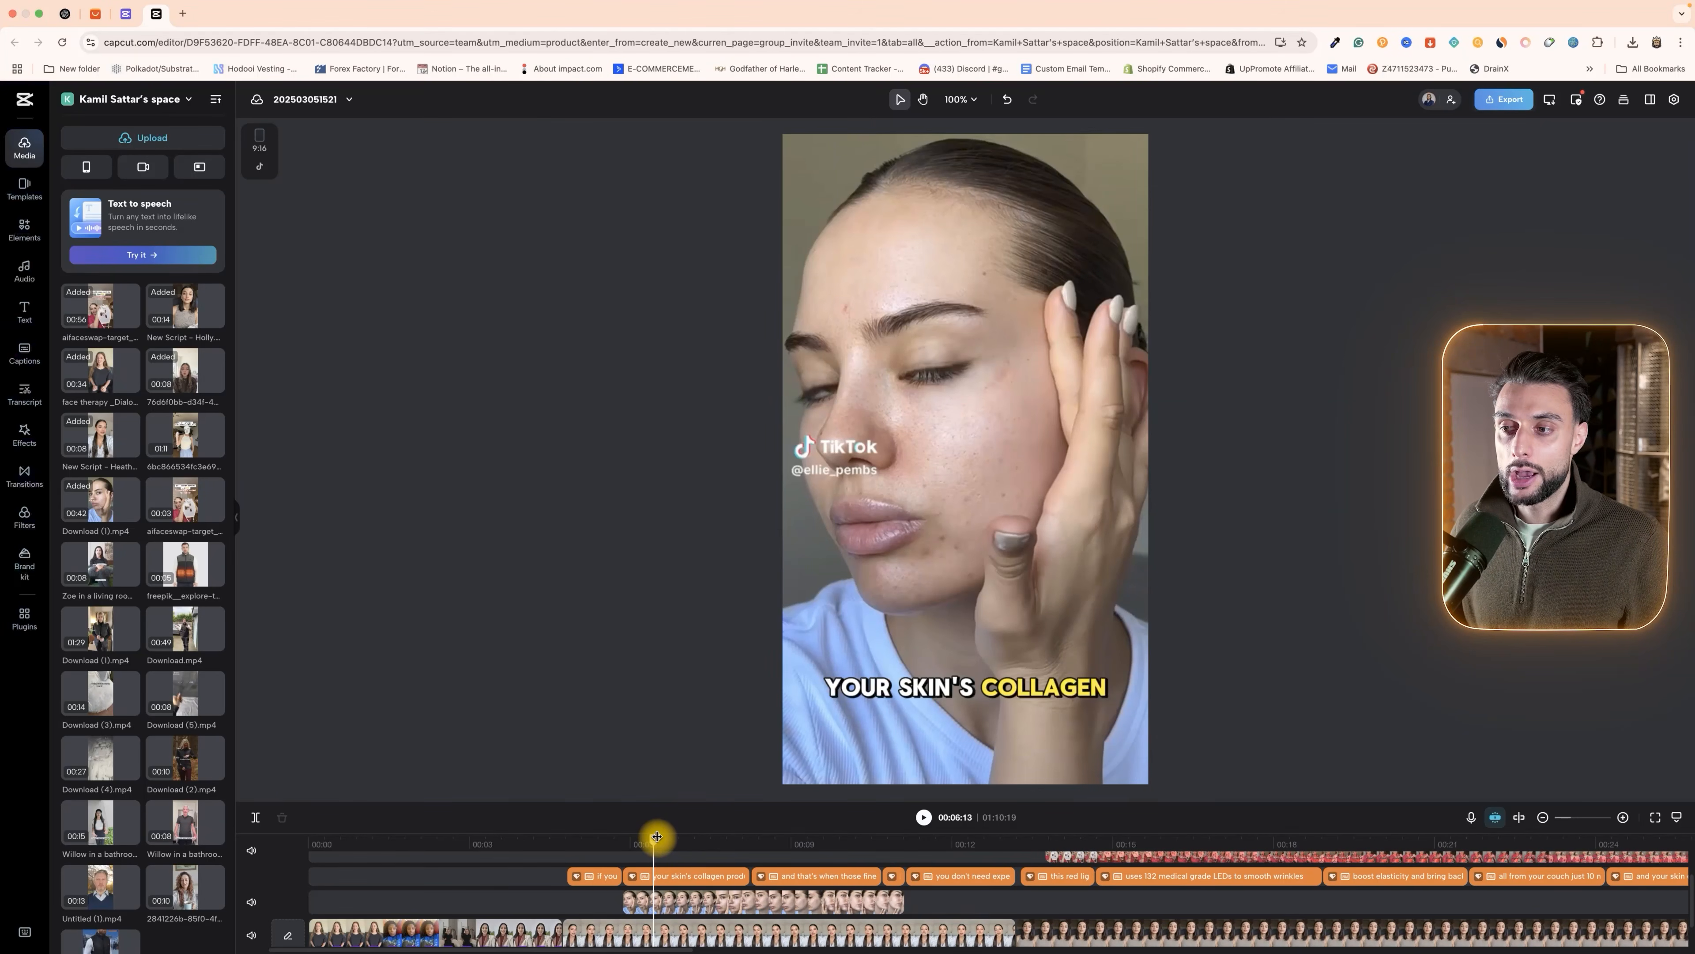
- Review the aifaceswap-target LED mask overlay in the Holly section, split it at 00:17:09 and select the part after the cut
left_click_drag(657, 836, 1021, 843)
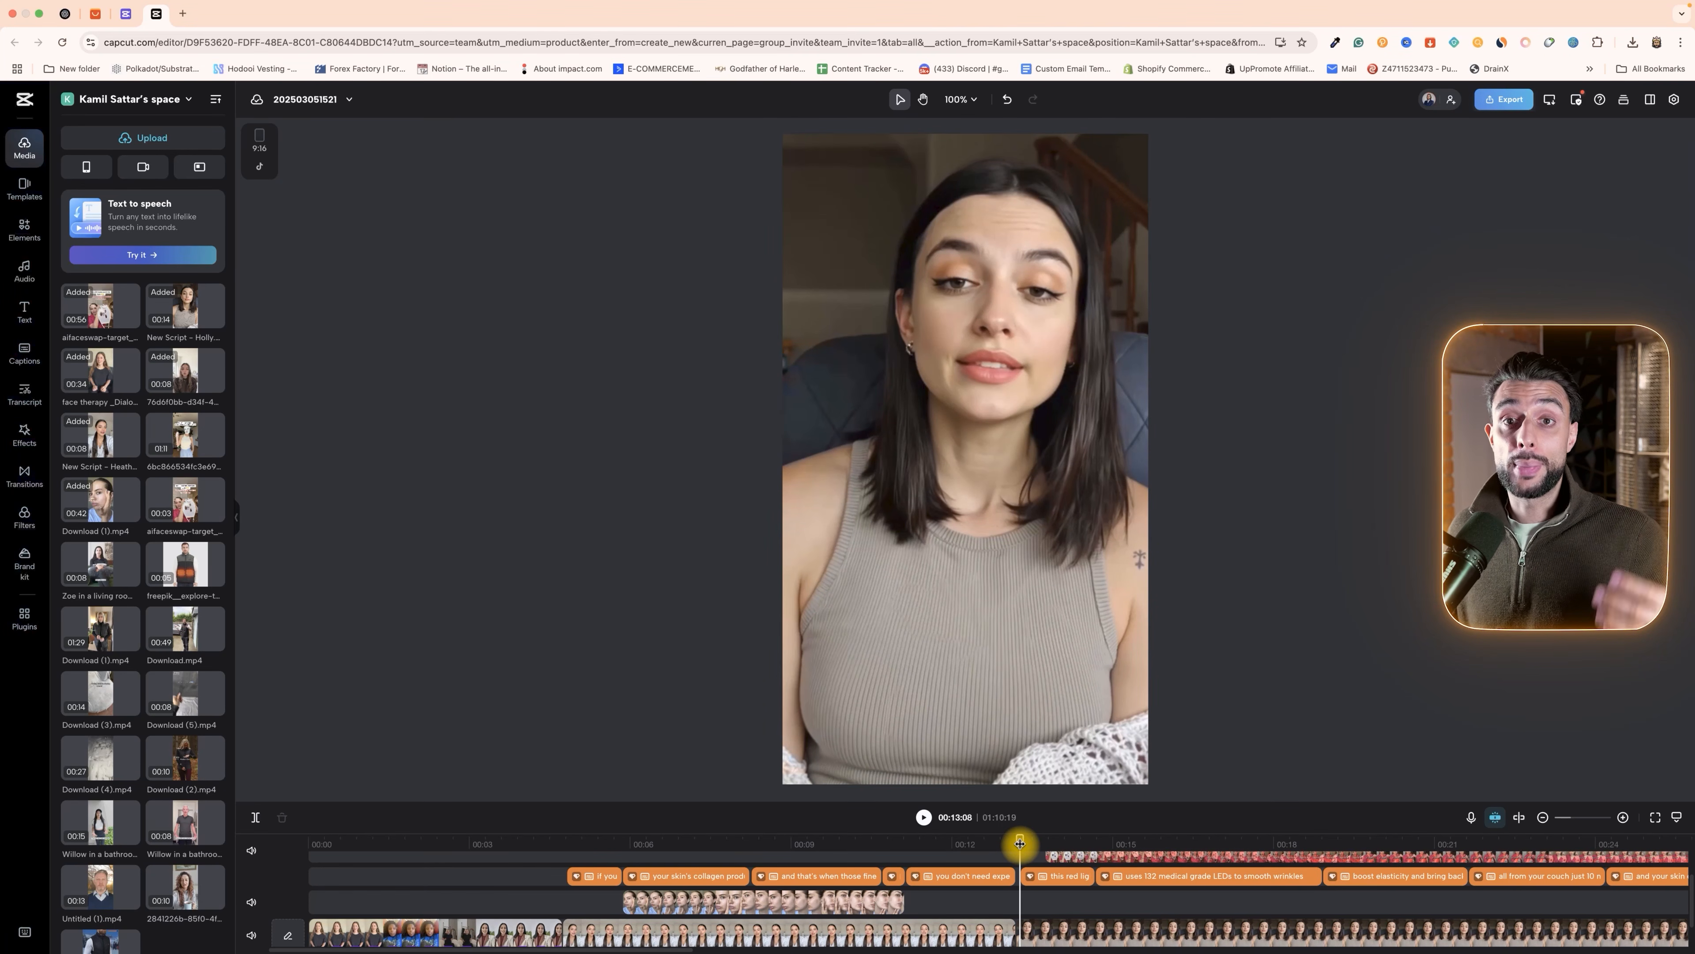
scroll(1004, 871, "right", 3)
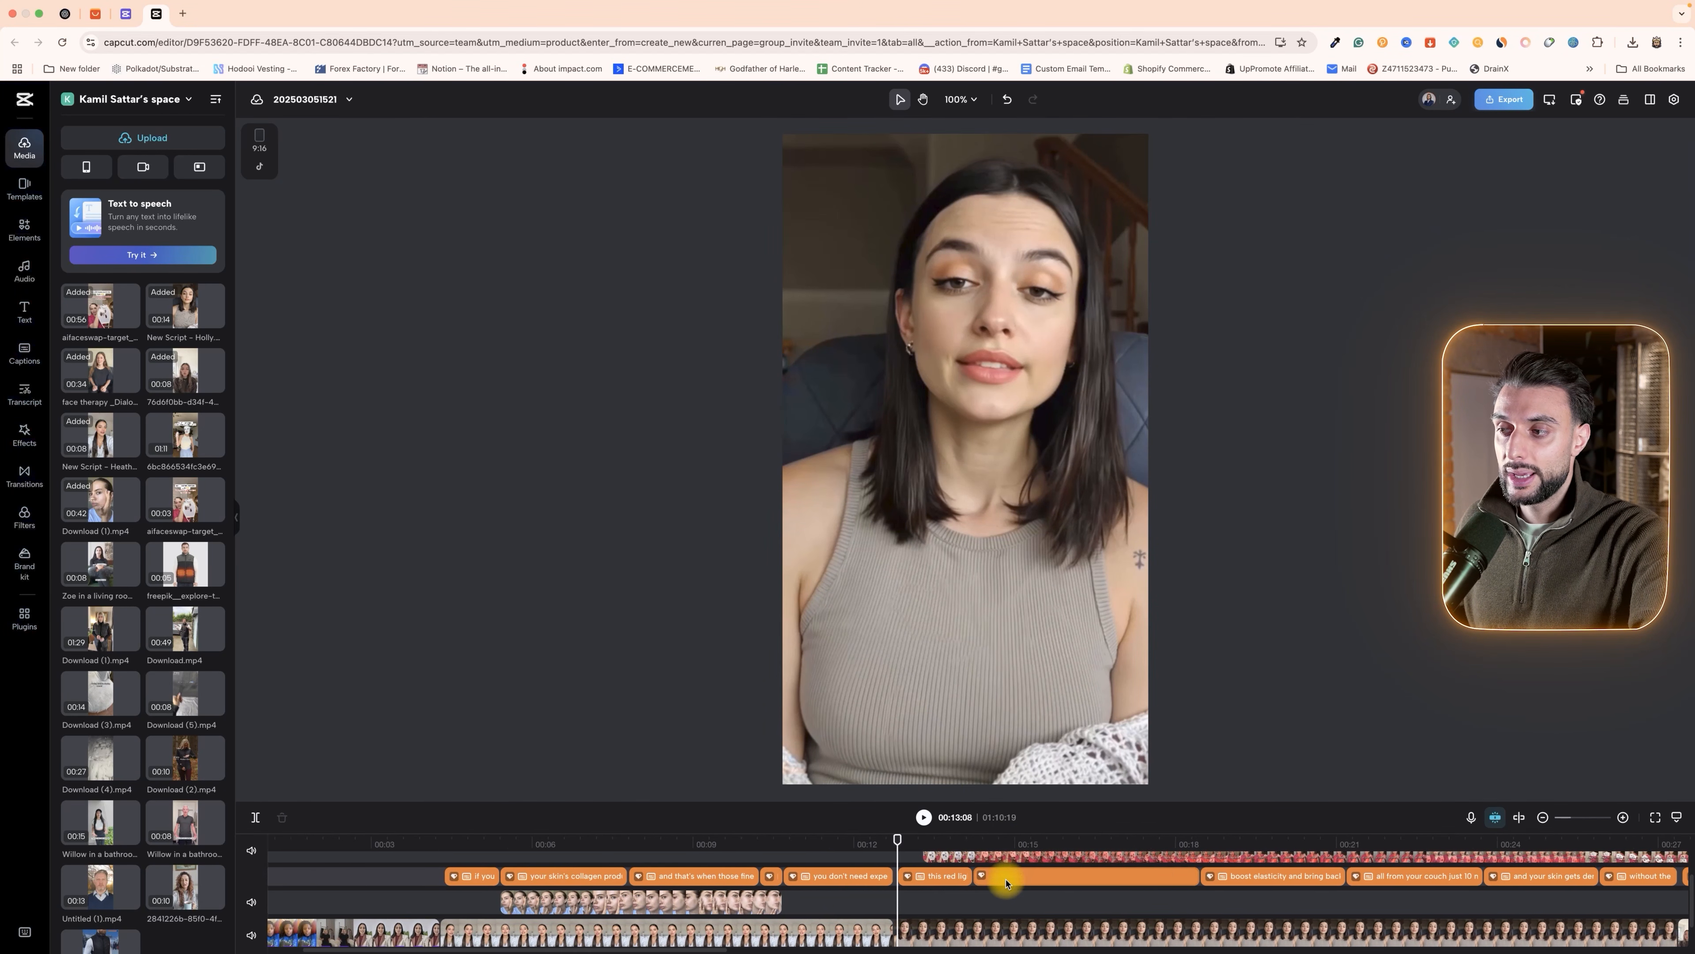
scroll(982, 883, "up", 2)
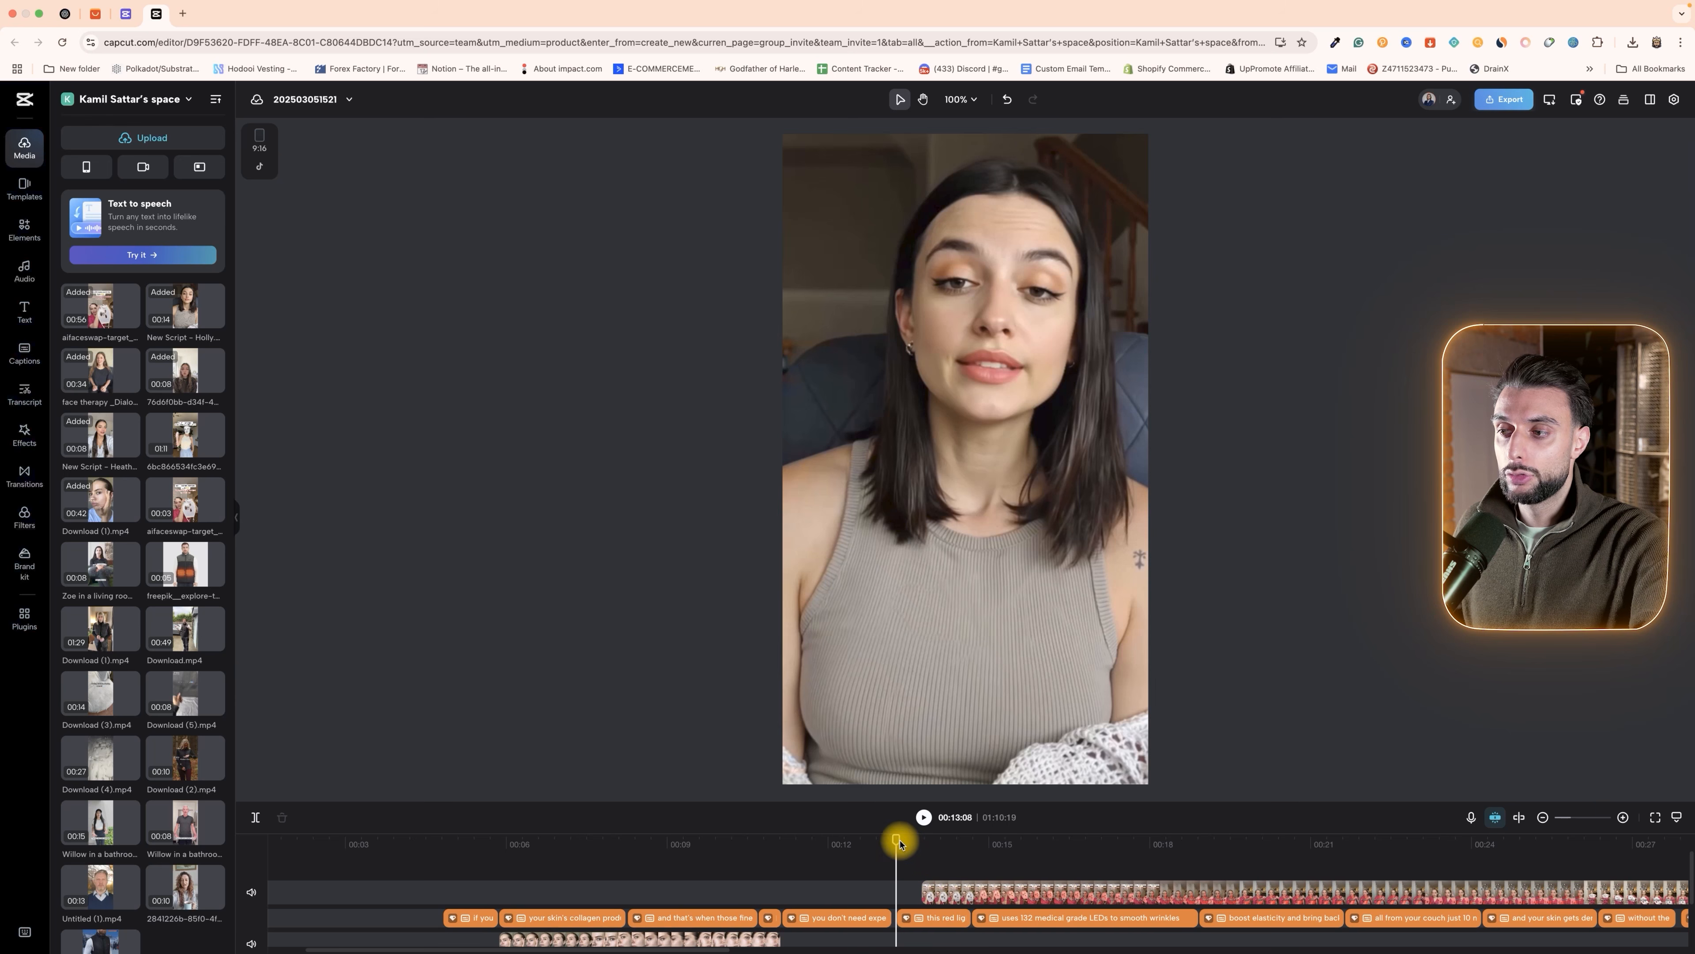
left_click_drag(932, 847, 945, 833)
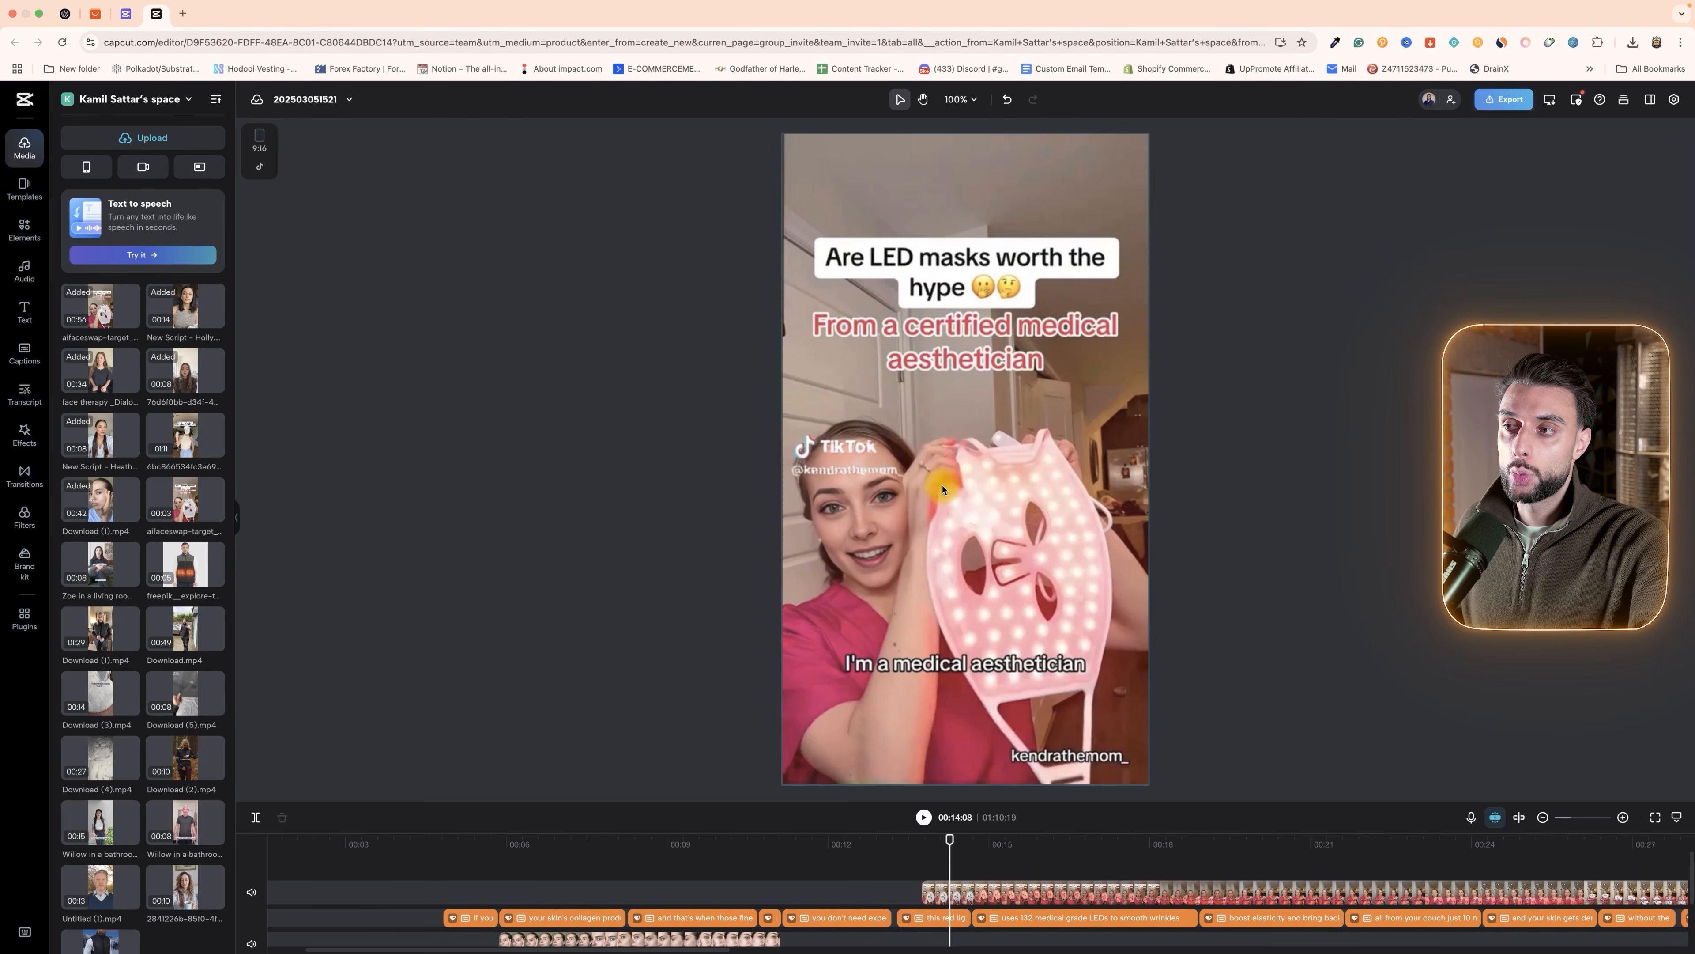
left_click_drag(949, 837, 844, 840)
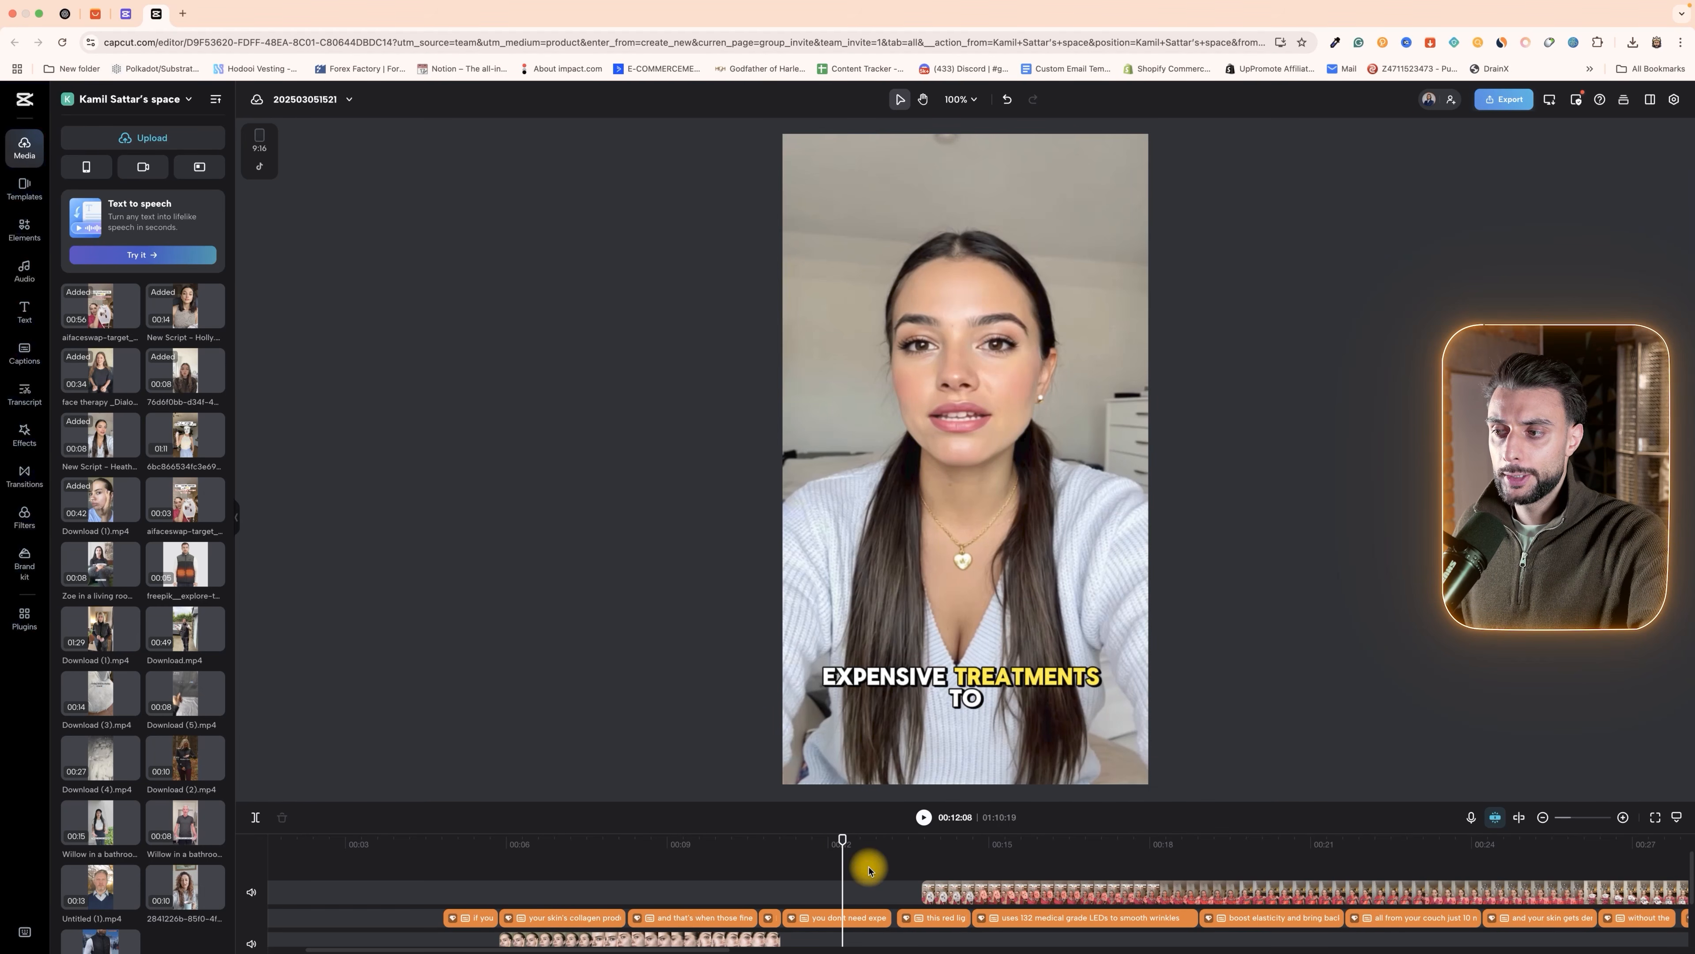
key("space")
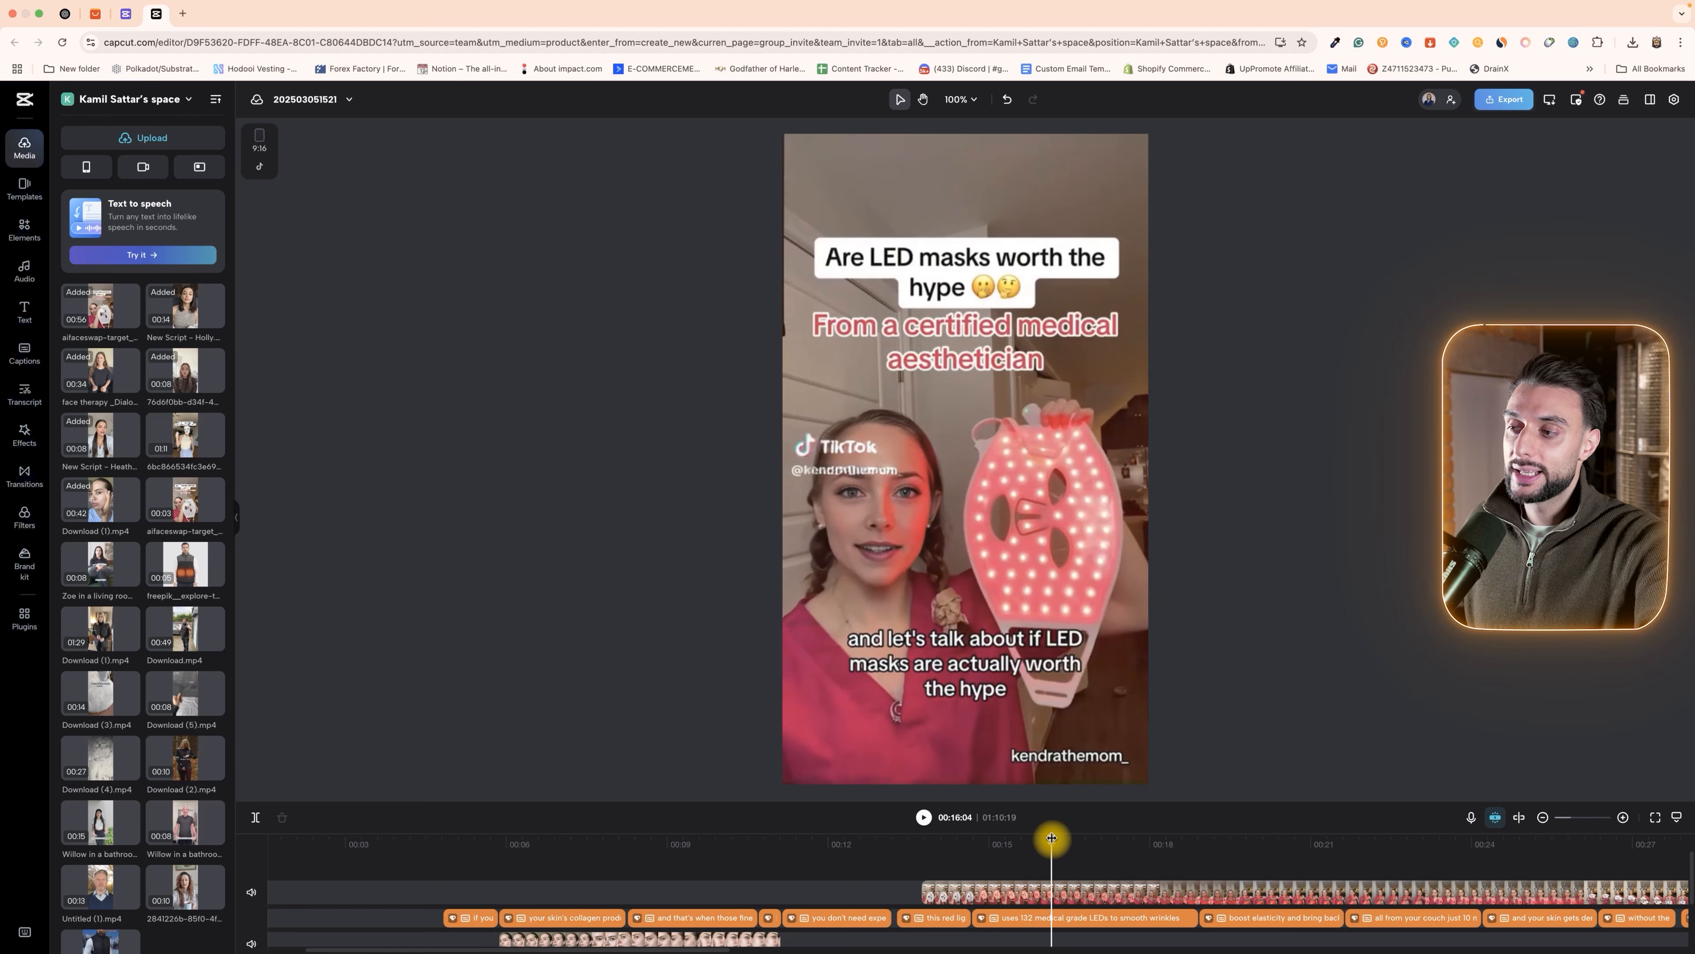
left_click_drag(1052, 841, 1112, 846)
left_click(1129, 893)
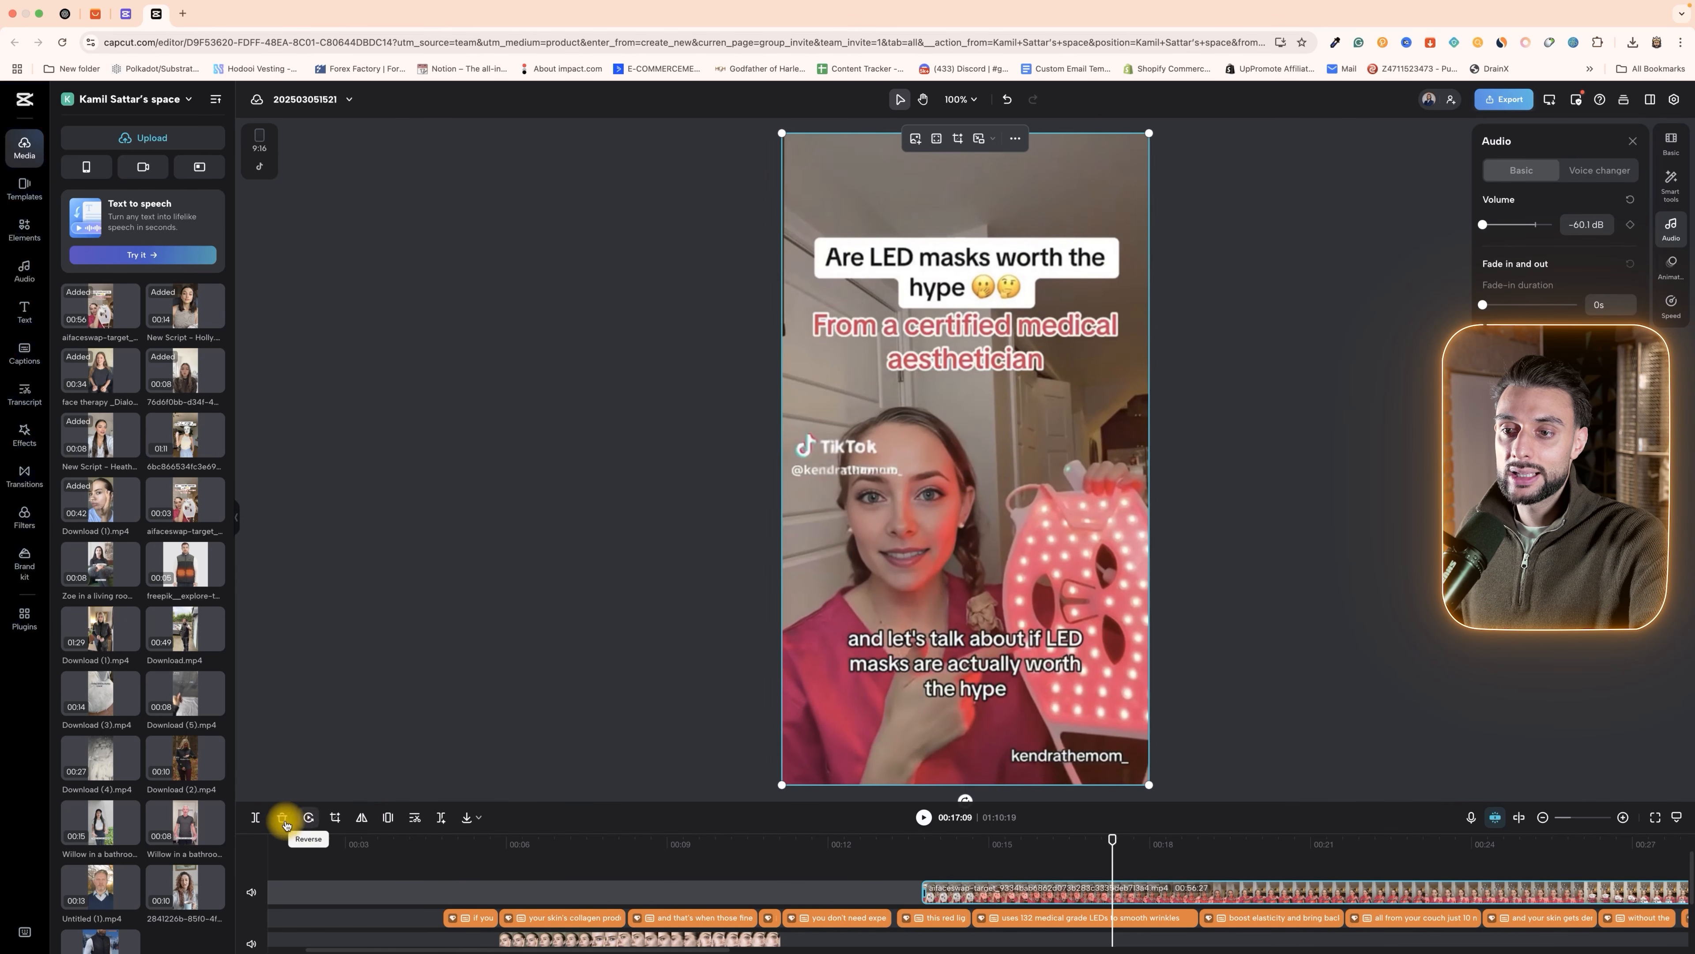
left_click(258, 817)
left_click(1132, 888)
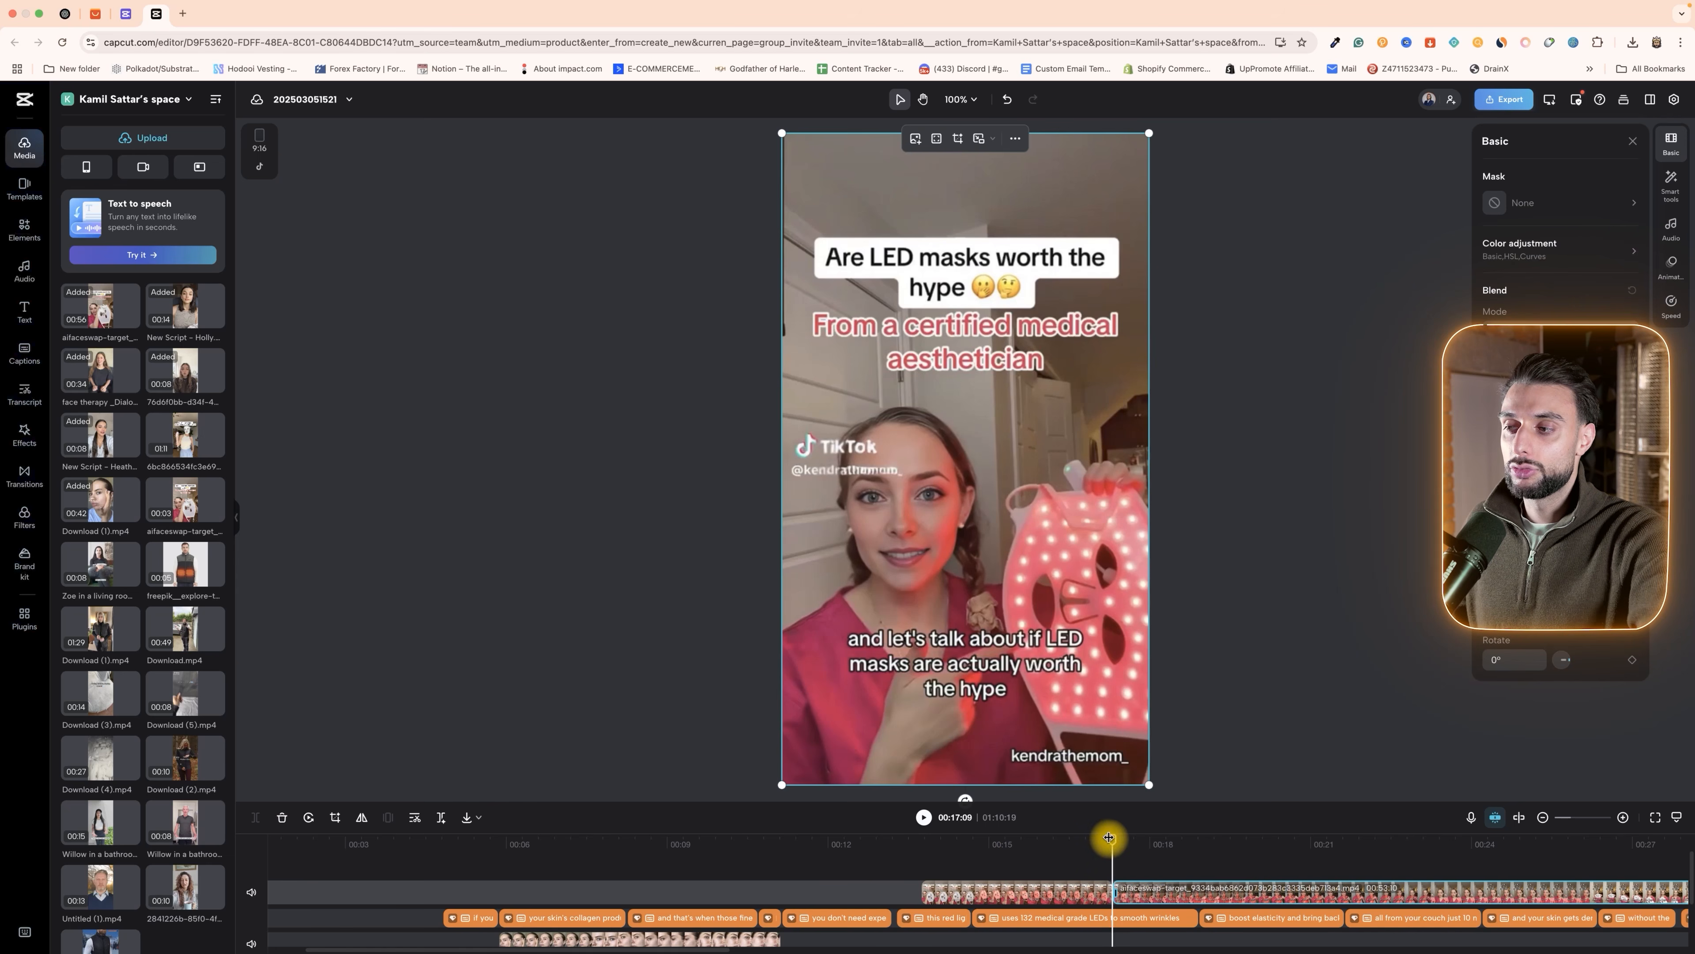
left_click_drag(1125, 841, 1162, 833)
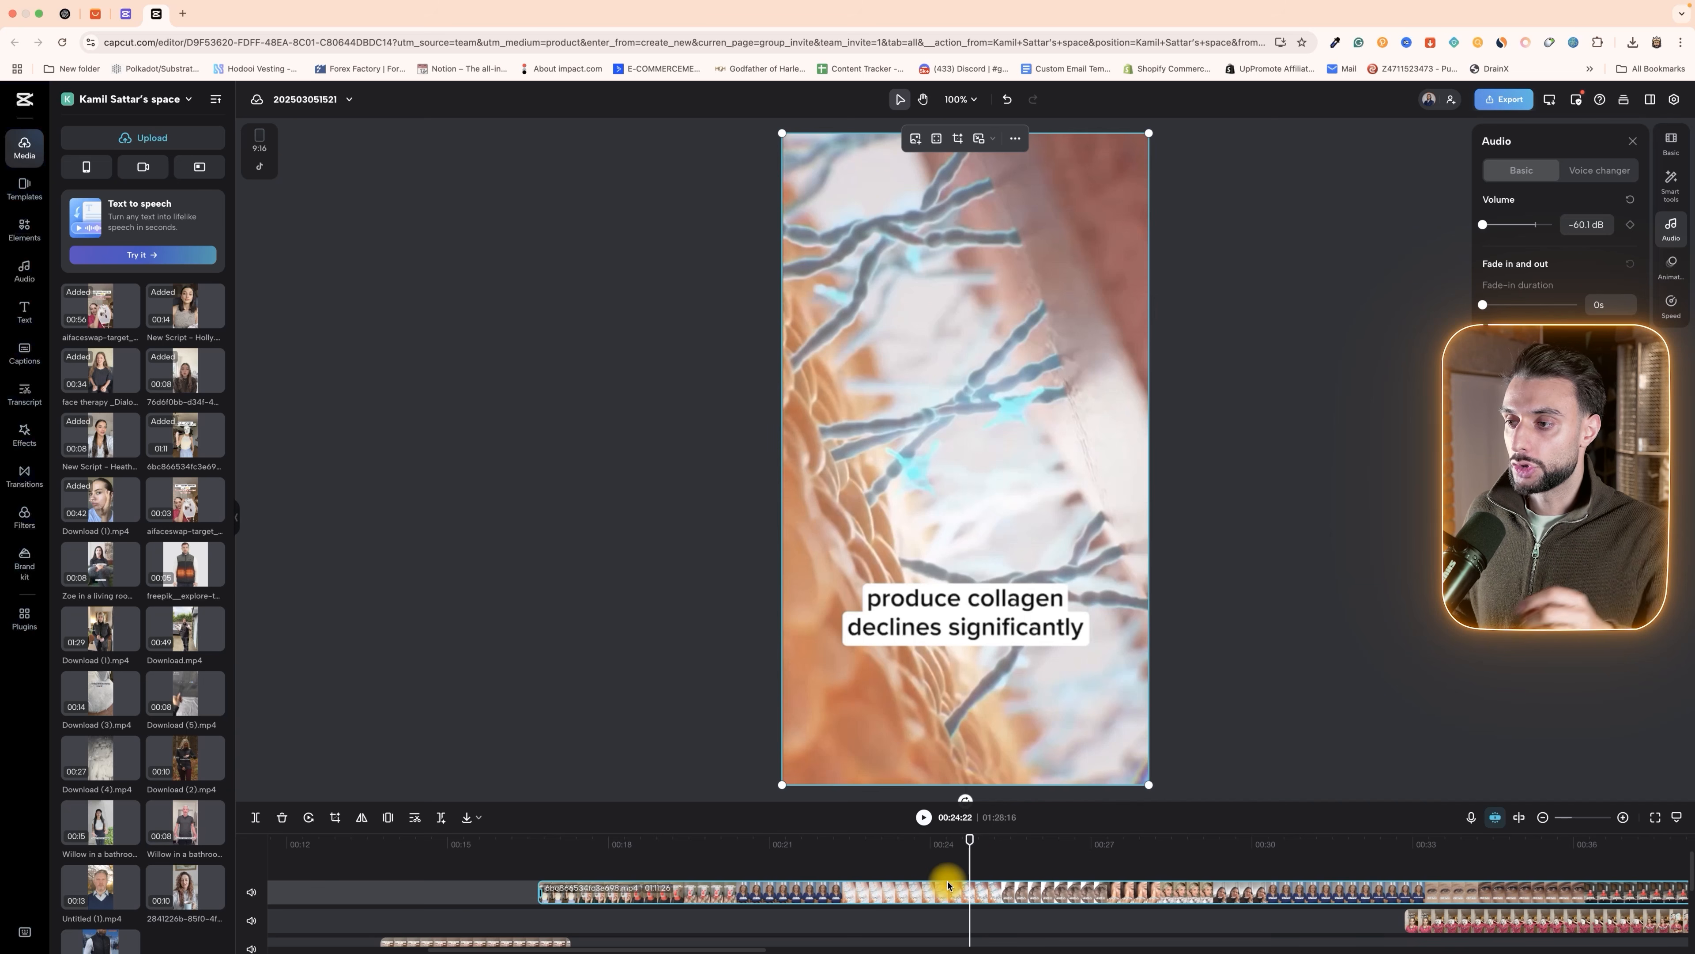
- Split the 6bc866534fc3e69 clip at 00:24:23, where the magnified wrinkle shot begins, and delete the part before the cut
mouse_move(969, 840)
left_mouse_down()
mouse_move(870, 840)
mouse_move(1124, 844)
mouse_move(955, 857)
mouse_move(971, 856)
left_mouse_up()
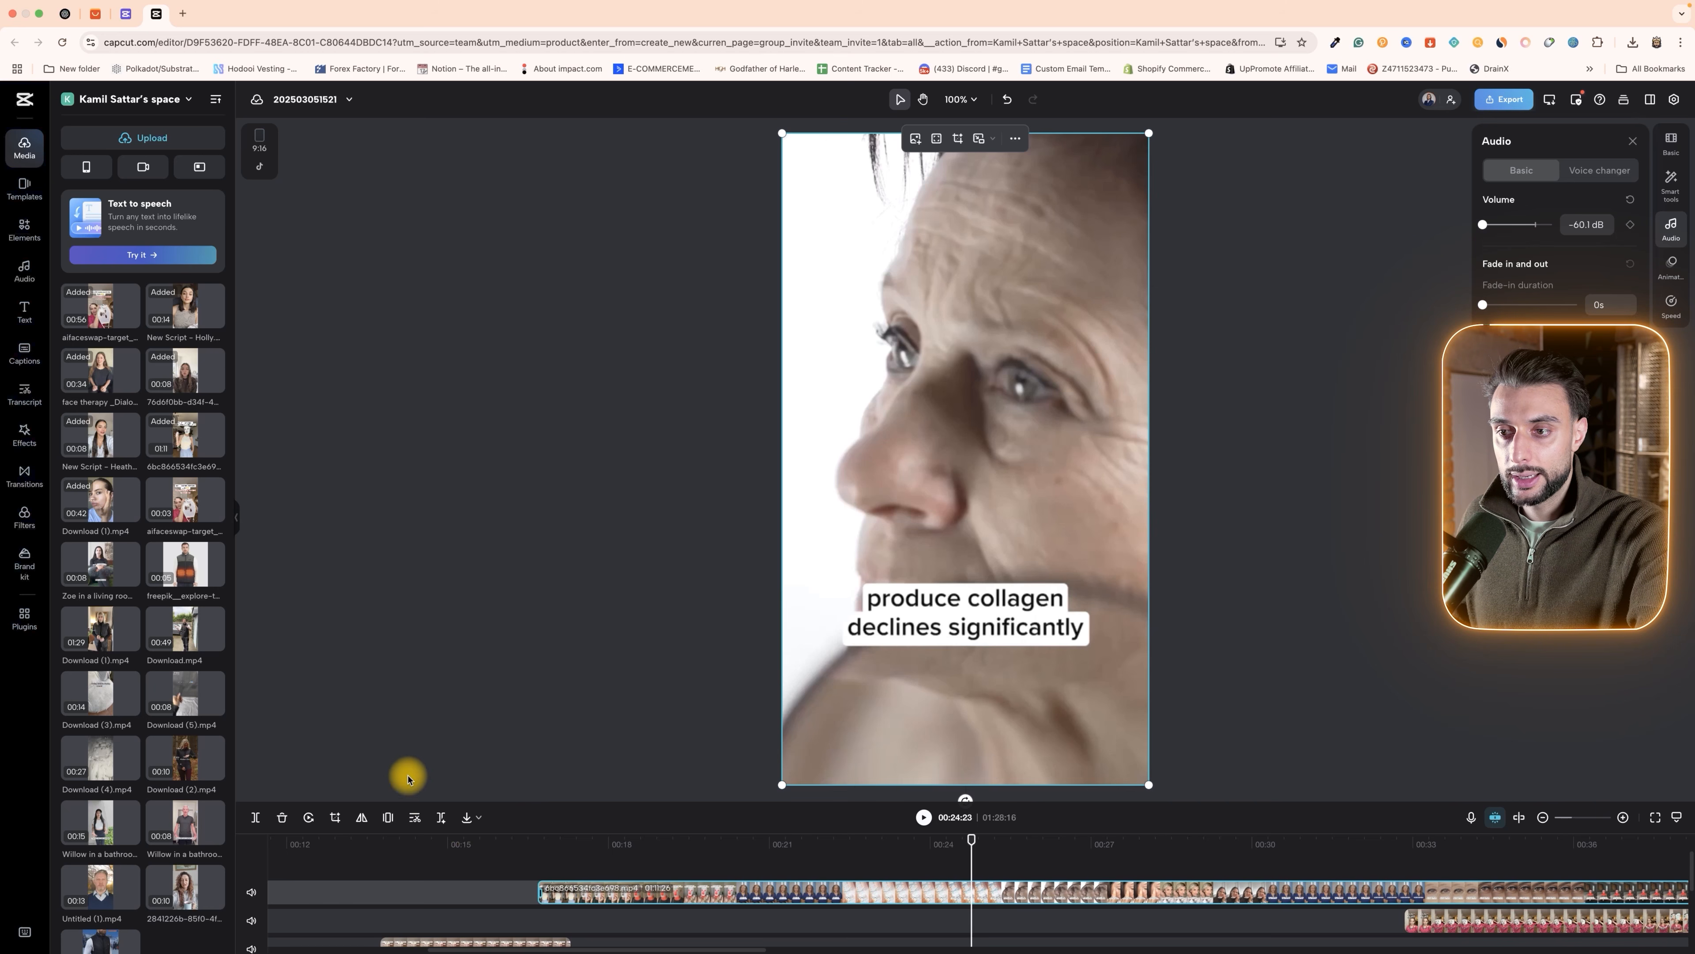
left_click(256, 817)
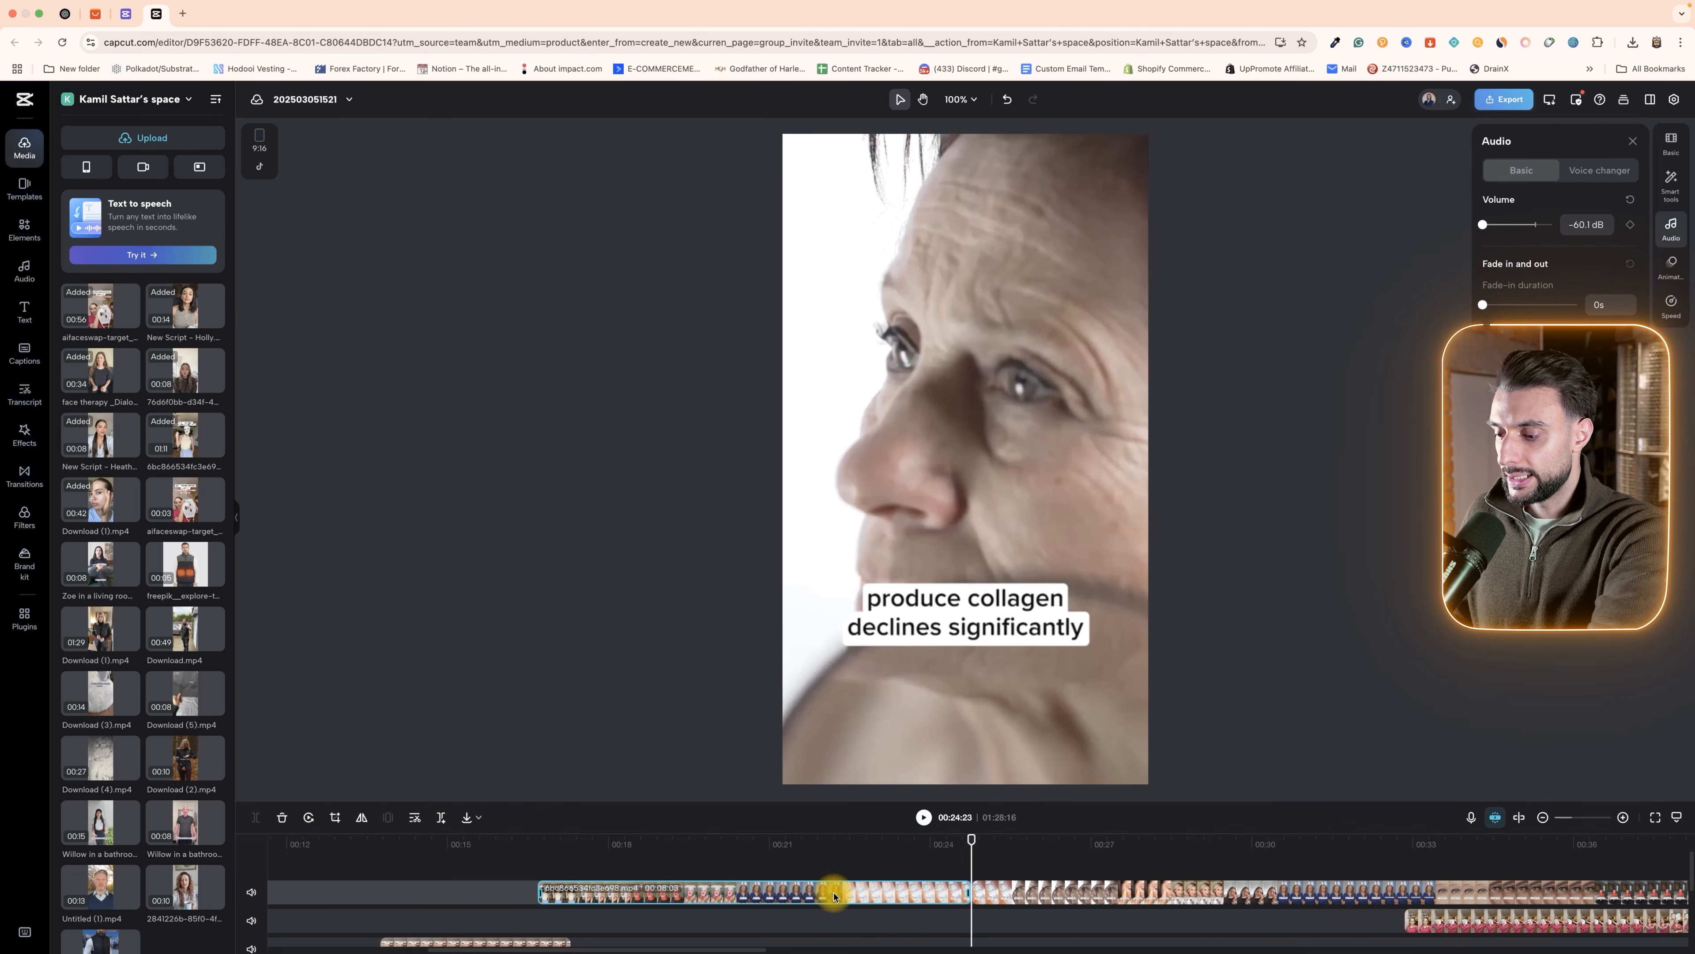
key("BackSpace")
- Move the rest of the 6bc866534fc3e69 clip beneath the captions, starting just after the LED mask overlay at about 18 seconds
left_click_drag(986, 891, 580, 938)
scroll(791, 923, "down", 5)
left_click(528, 864)
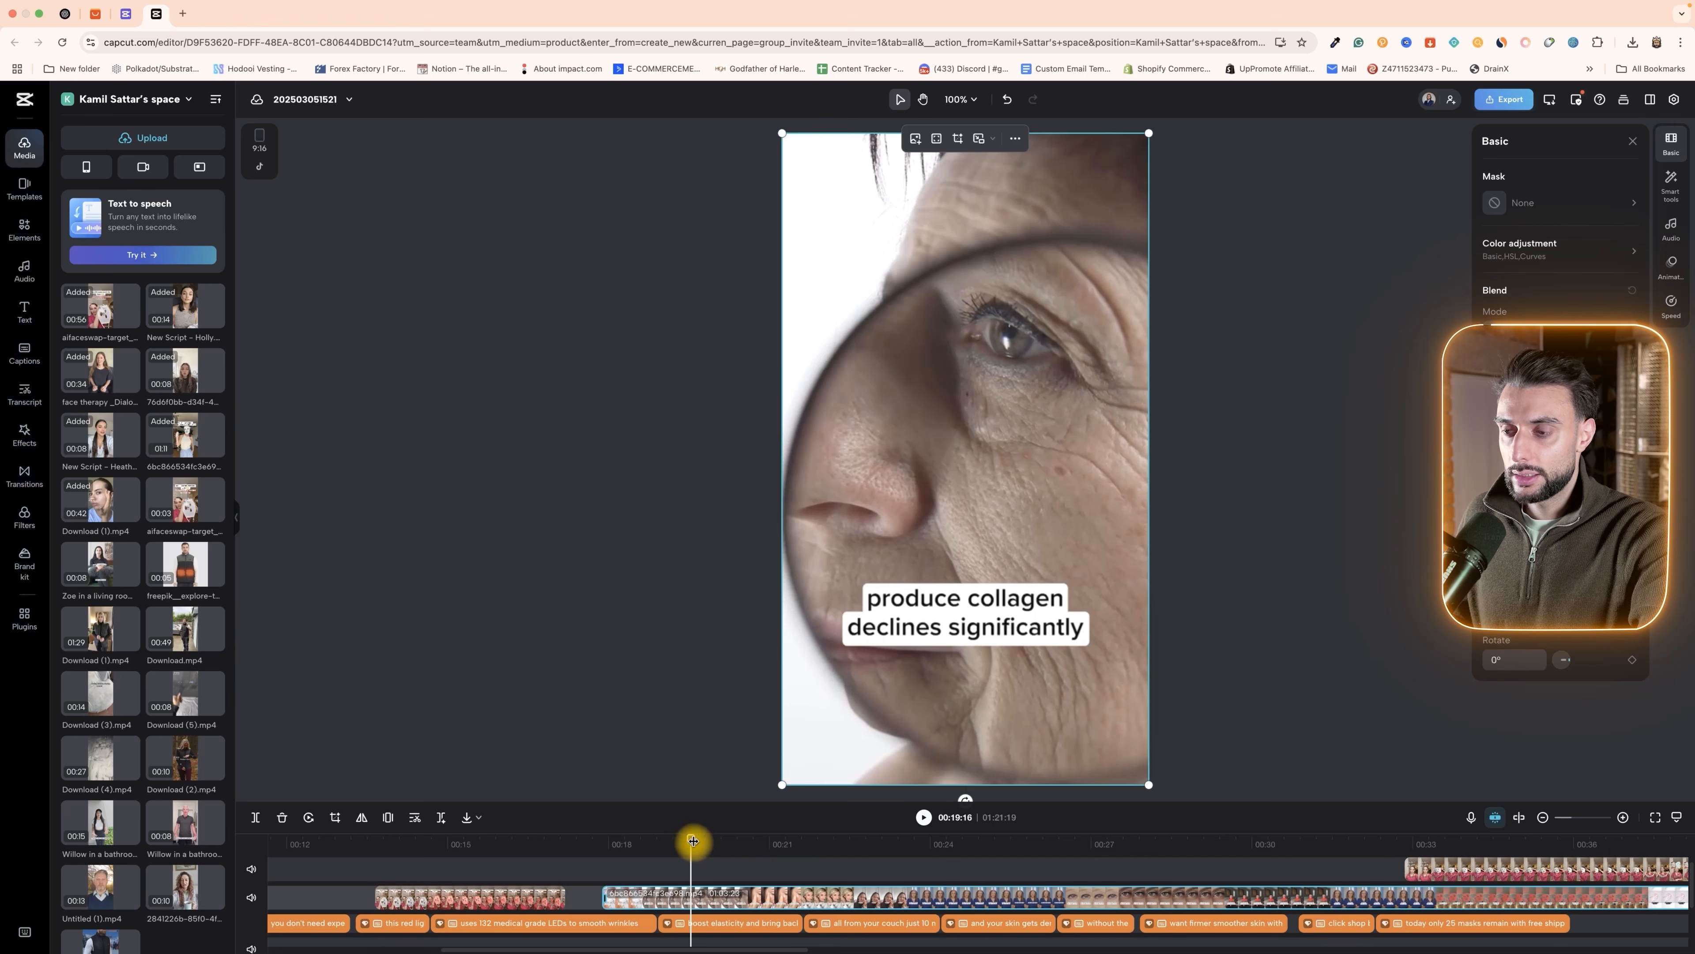
left_click_drag(598, 834, 634, 839)
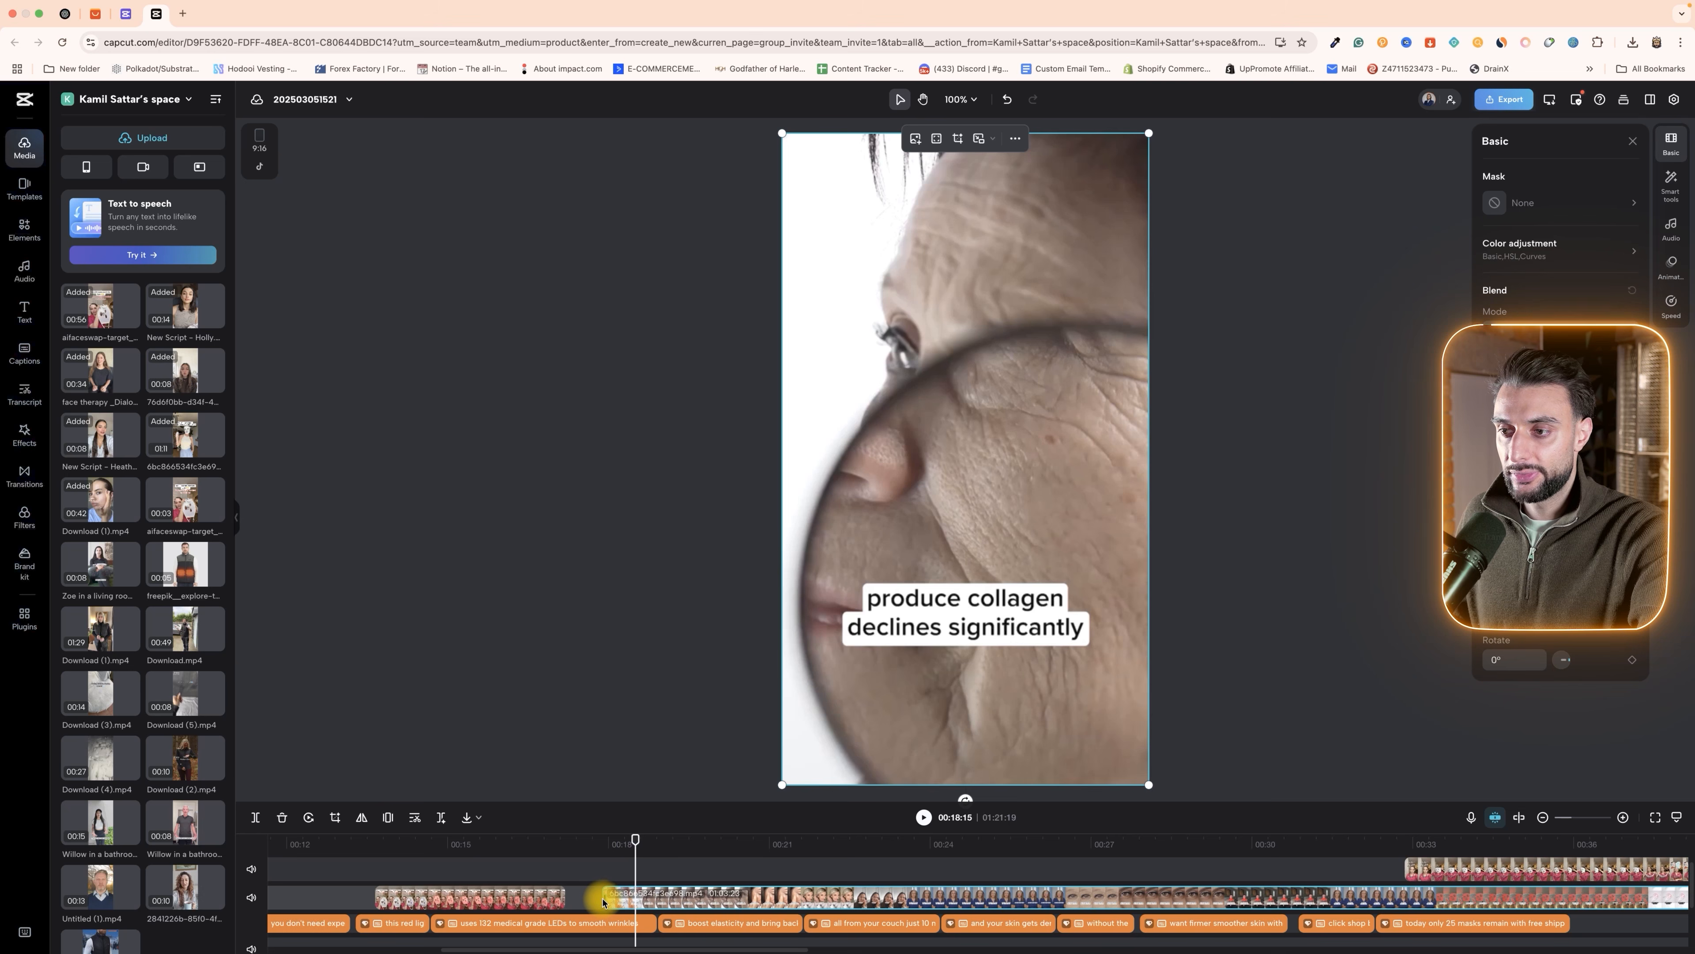
mouse_move(614, 900)
left_mouse_down()
mouse_move(784, 900)
mouse_move(588, 898)
left_mouse_up()
- Cut the 6bc866534fc3e69 overlay down to the wrinkled skin shots followed by the eye close-up, deleting everything after 00:20:25
left_click(981, 846)
mouse_move(982, 847)
left_mouse_down()
mouse_move(1015, 846)
mouse_move(908, 852)
mouse_move(1039, 857)
mouse_move(957, 878)
mouse_move(990, 879)
left_mouse_up()
left_click(990, 908)
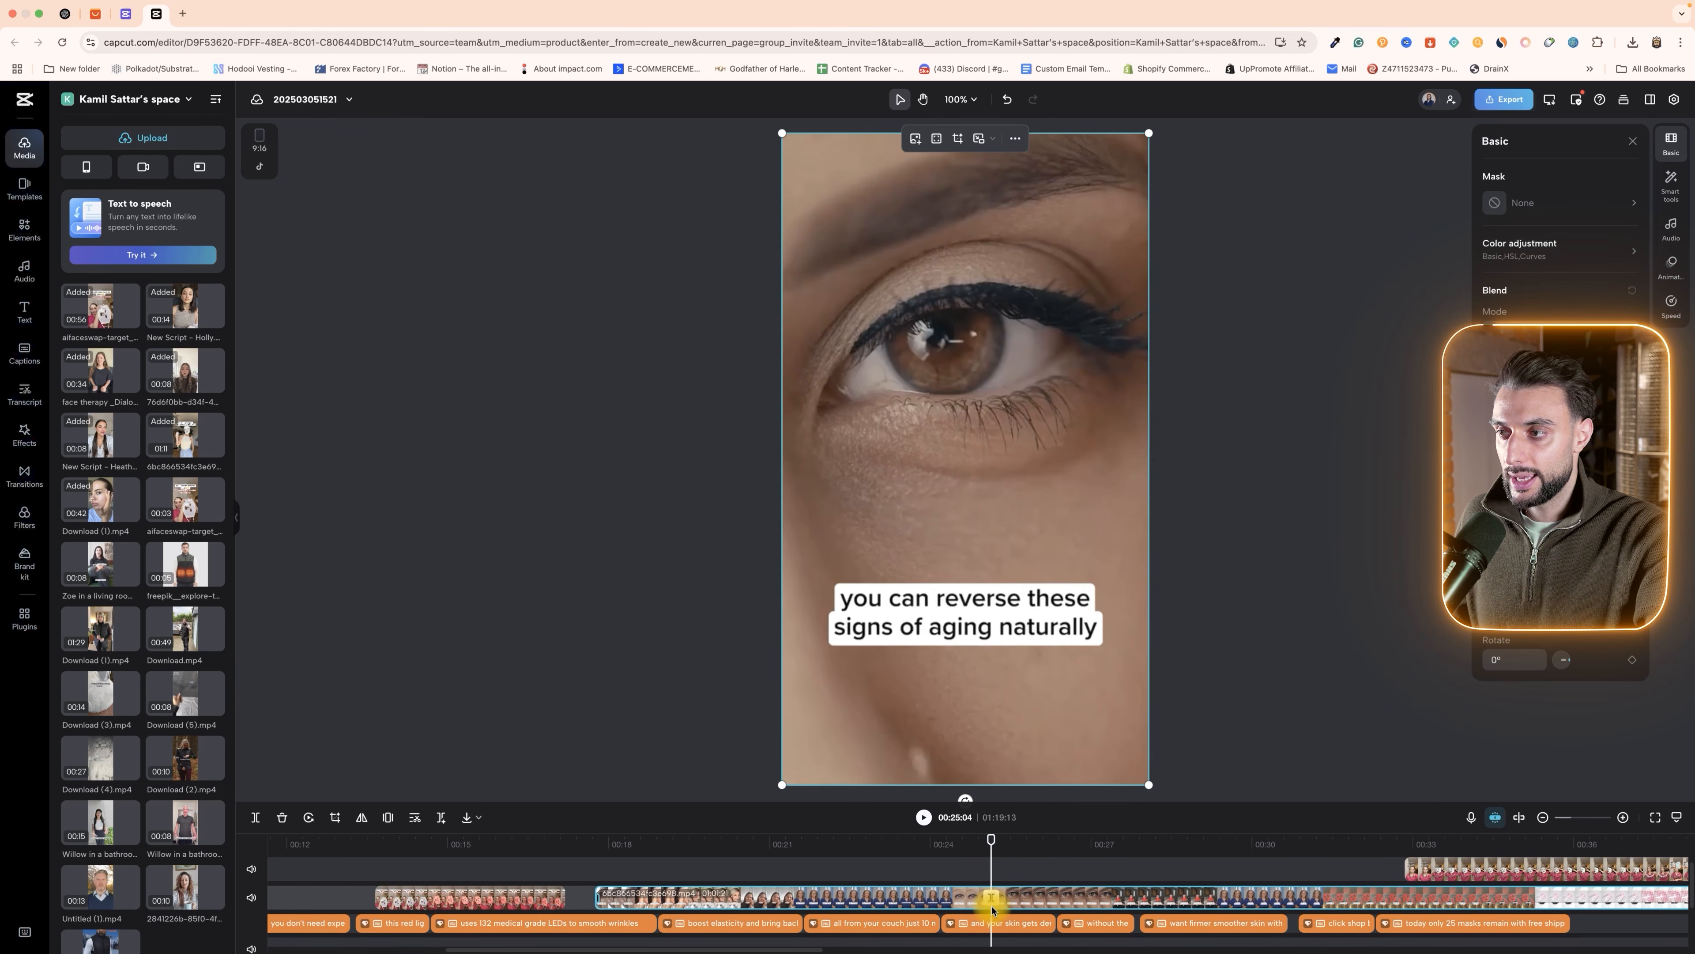
left_click_drag(981, 837, 625, 834)
left_click(255, 818)
left_click(609, 901)
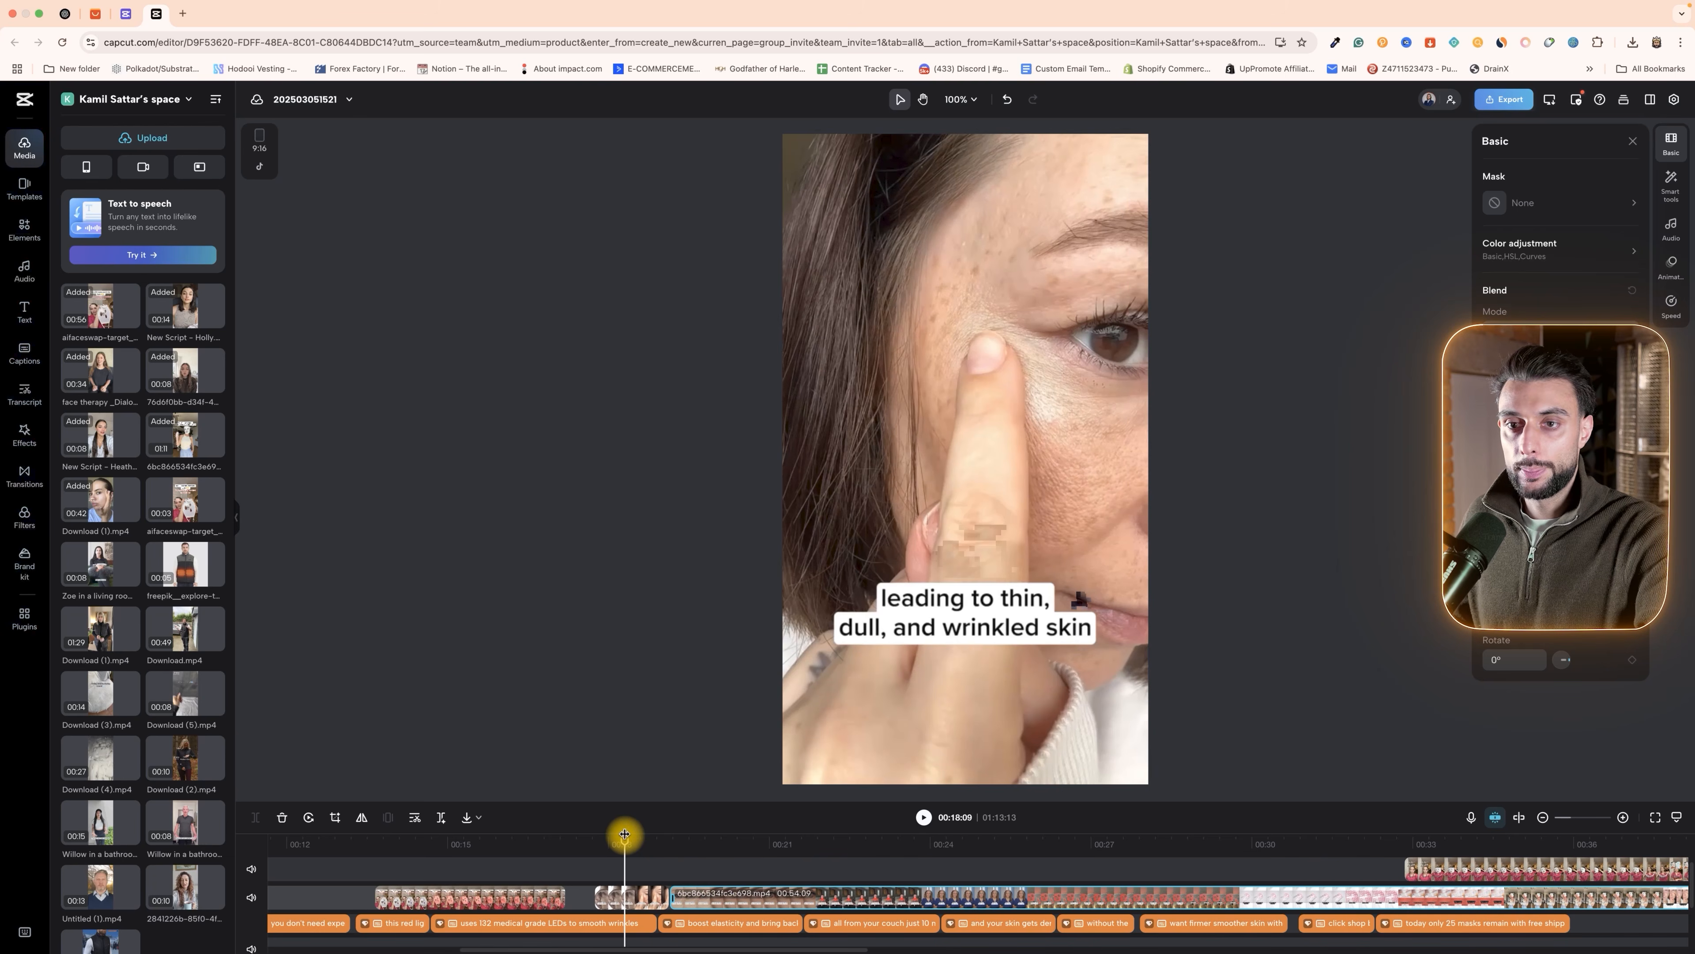
key("space")
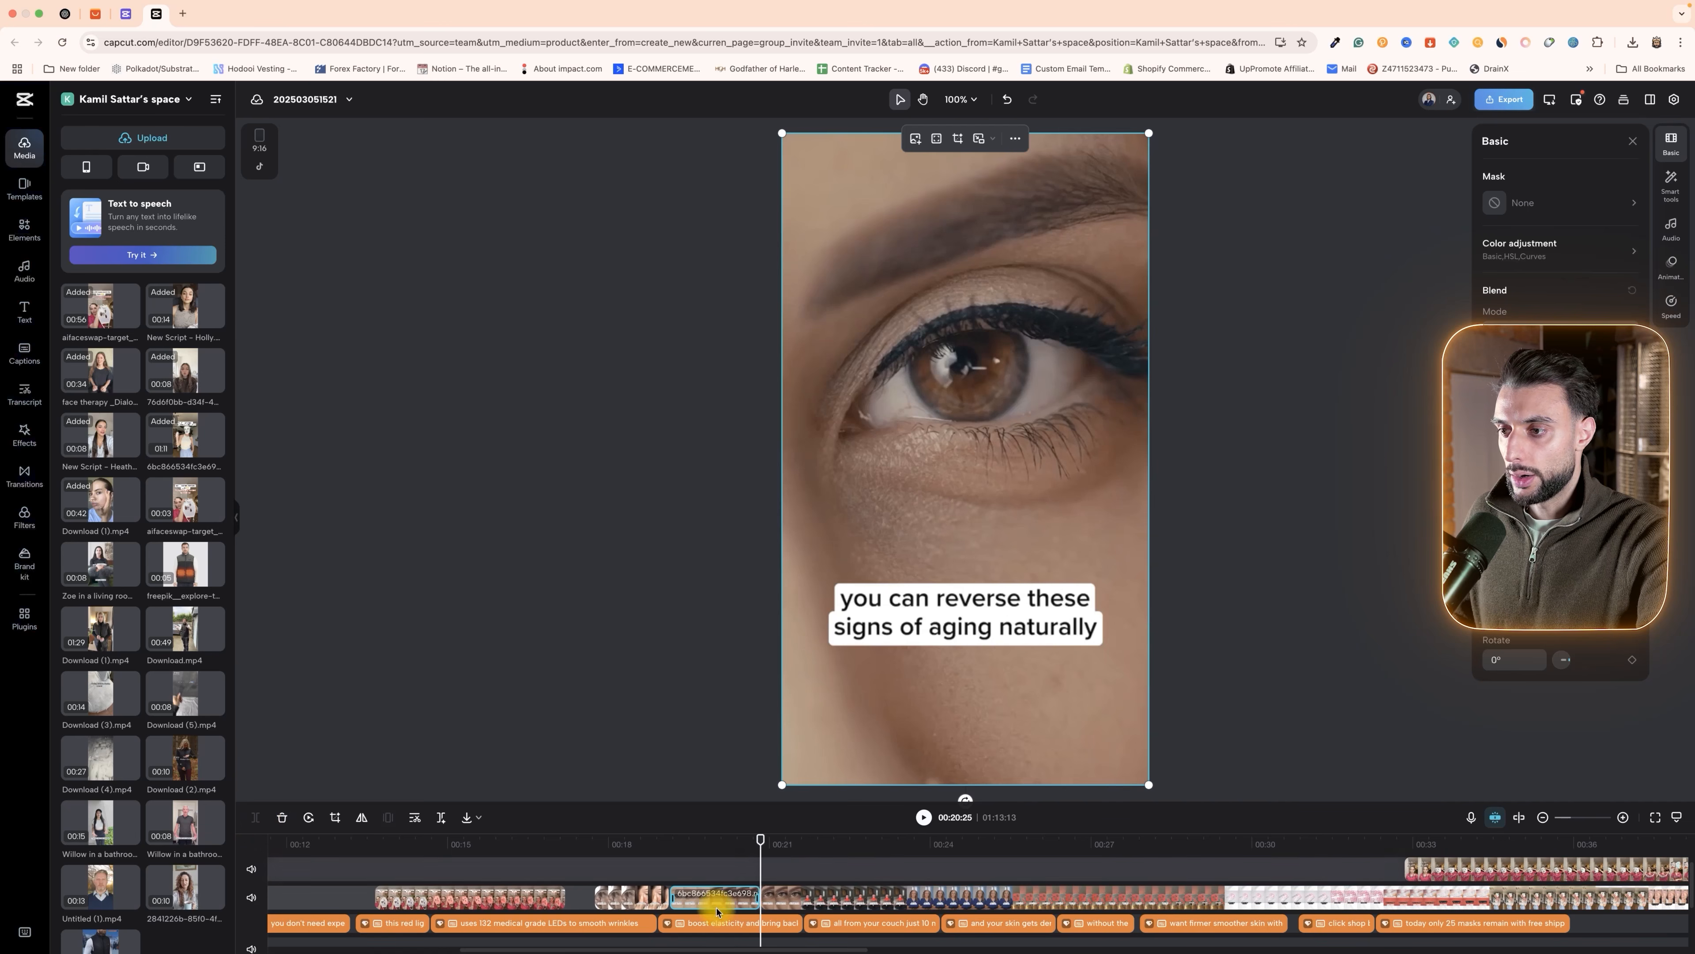
key("BackSpace")
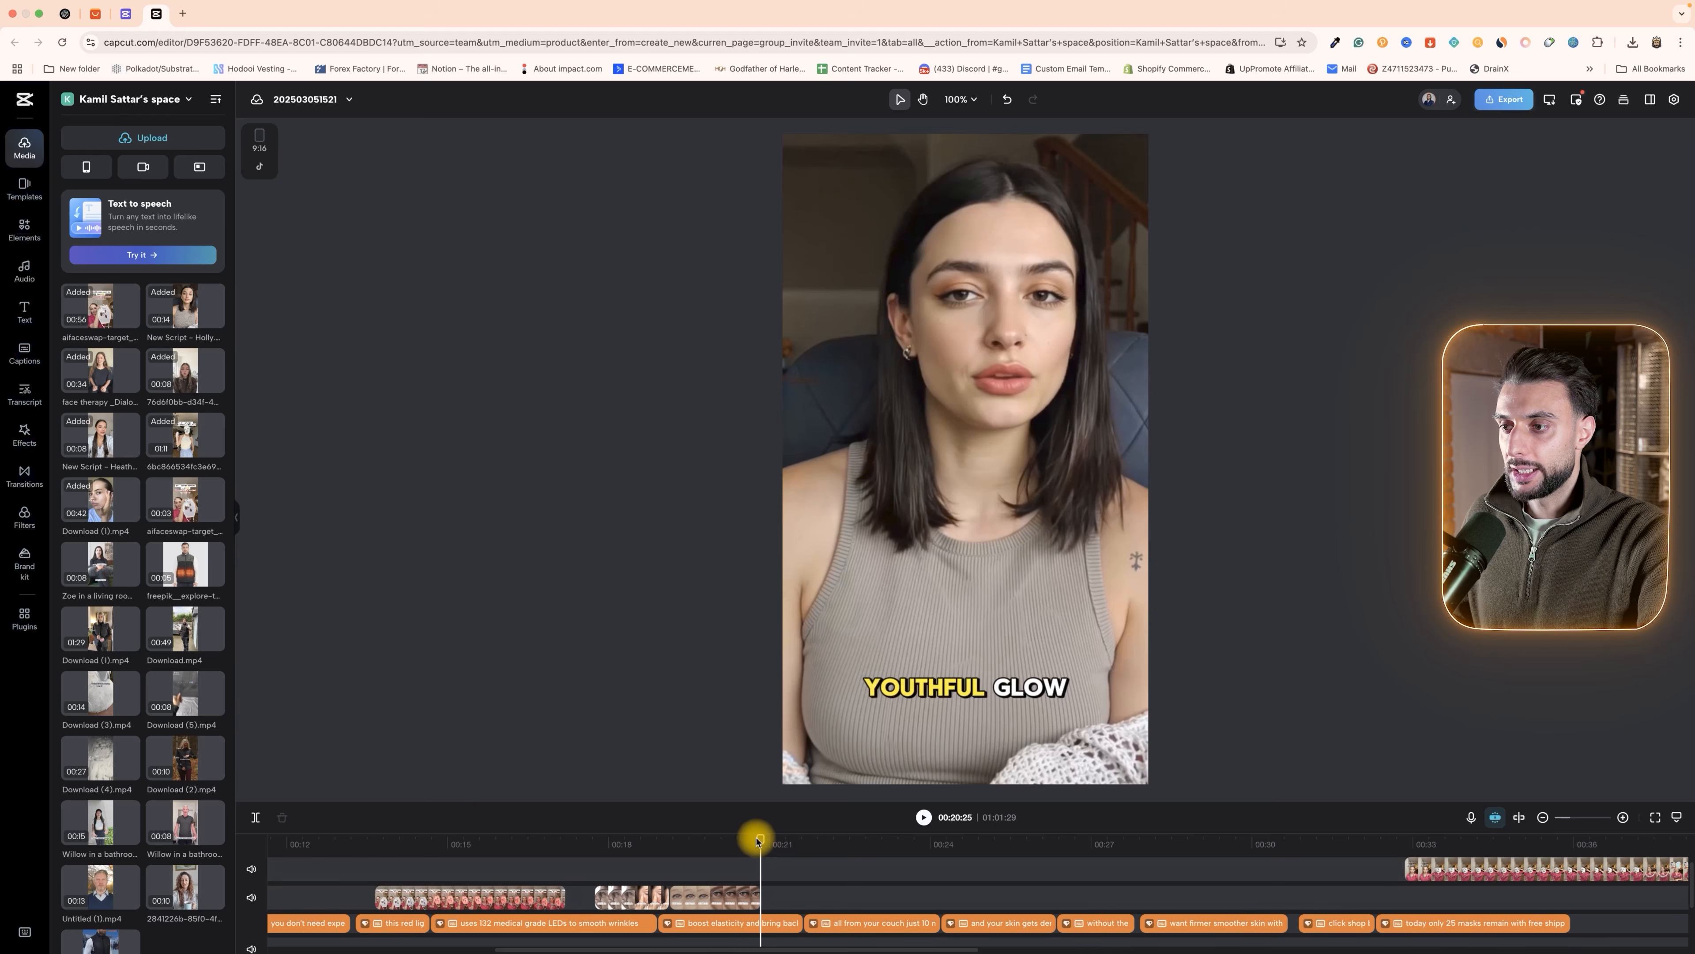
- Split the first 6bc866534fc3e69 piece at 00:18:19, delete the part after the cut and close the gap with the following piece
left_click_drag(563, 838, 568, 840)
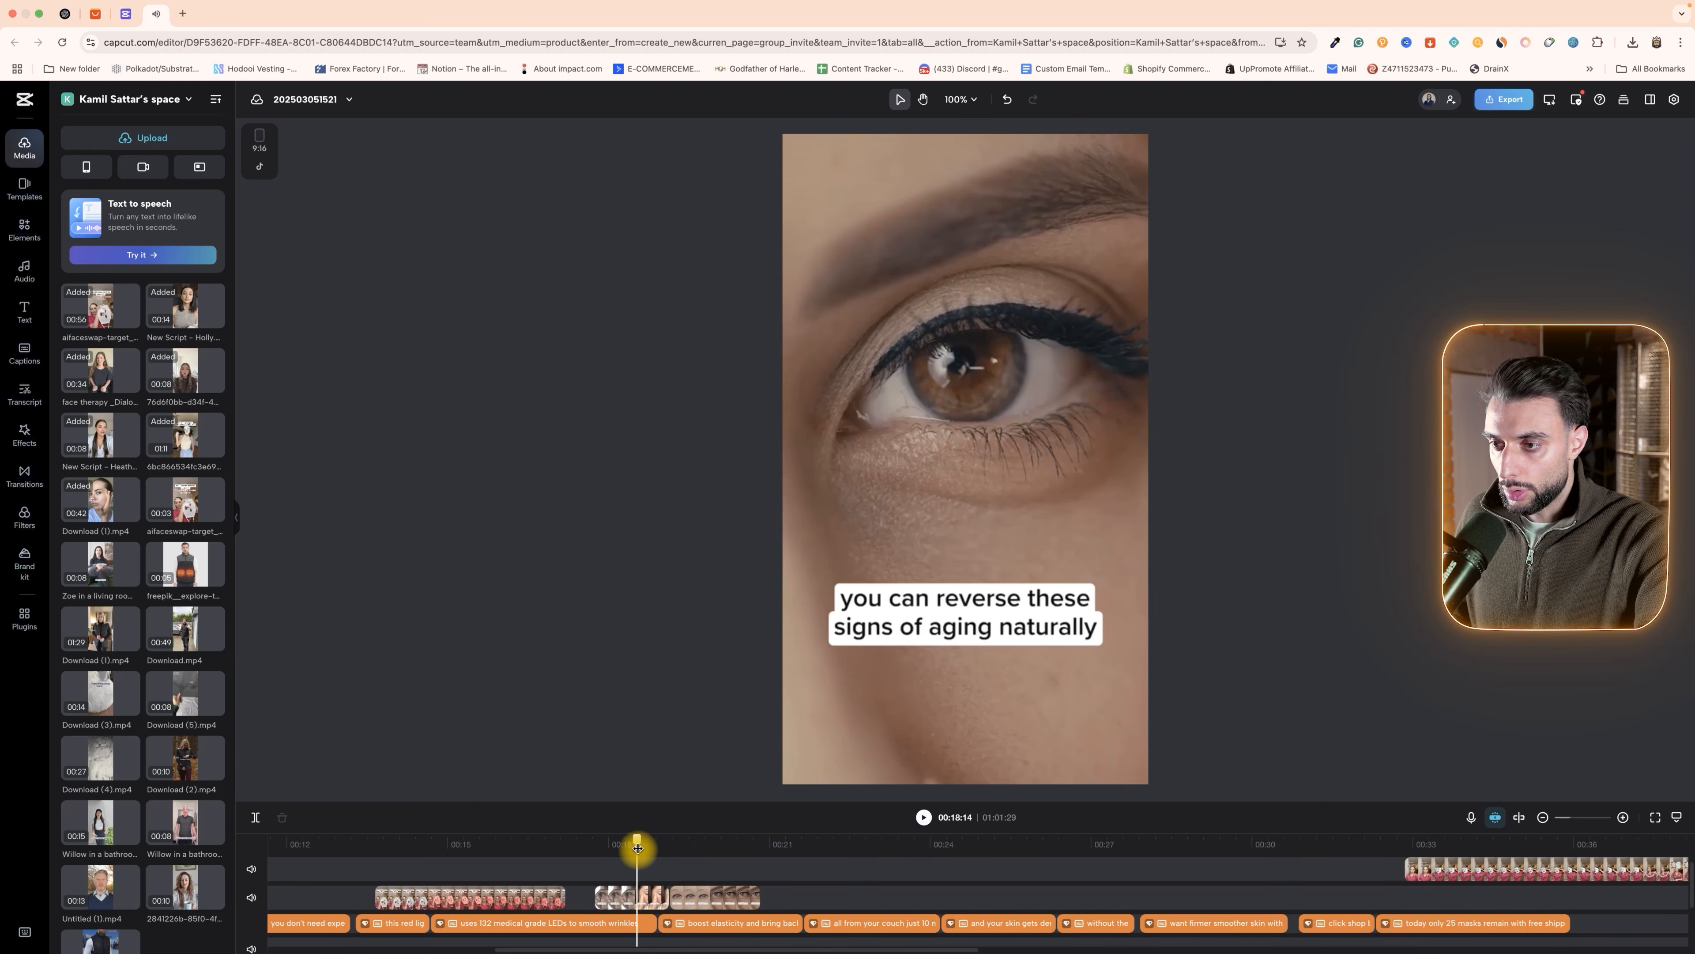
left_click_drag(638, 848, 642, 848)
left_click(651, 900)
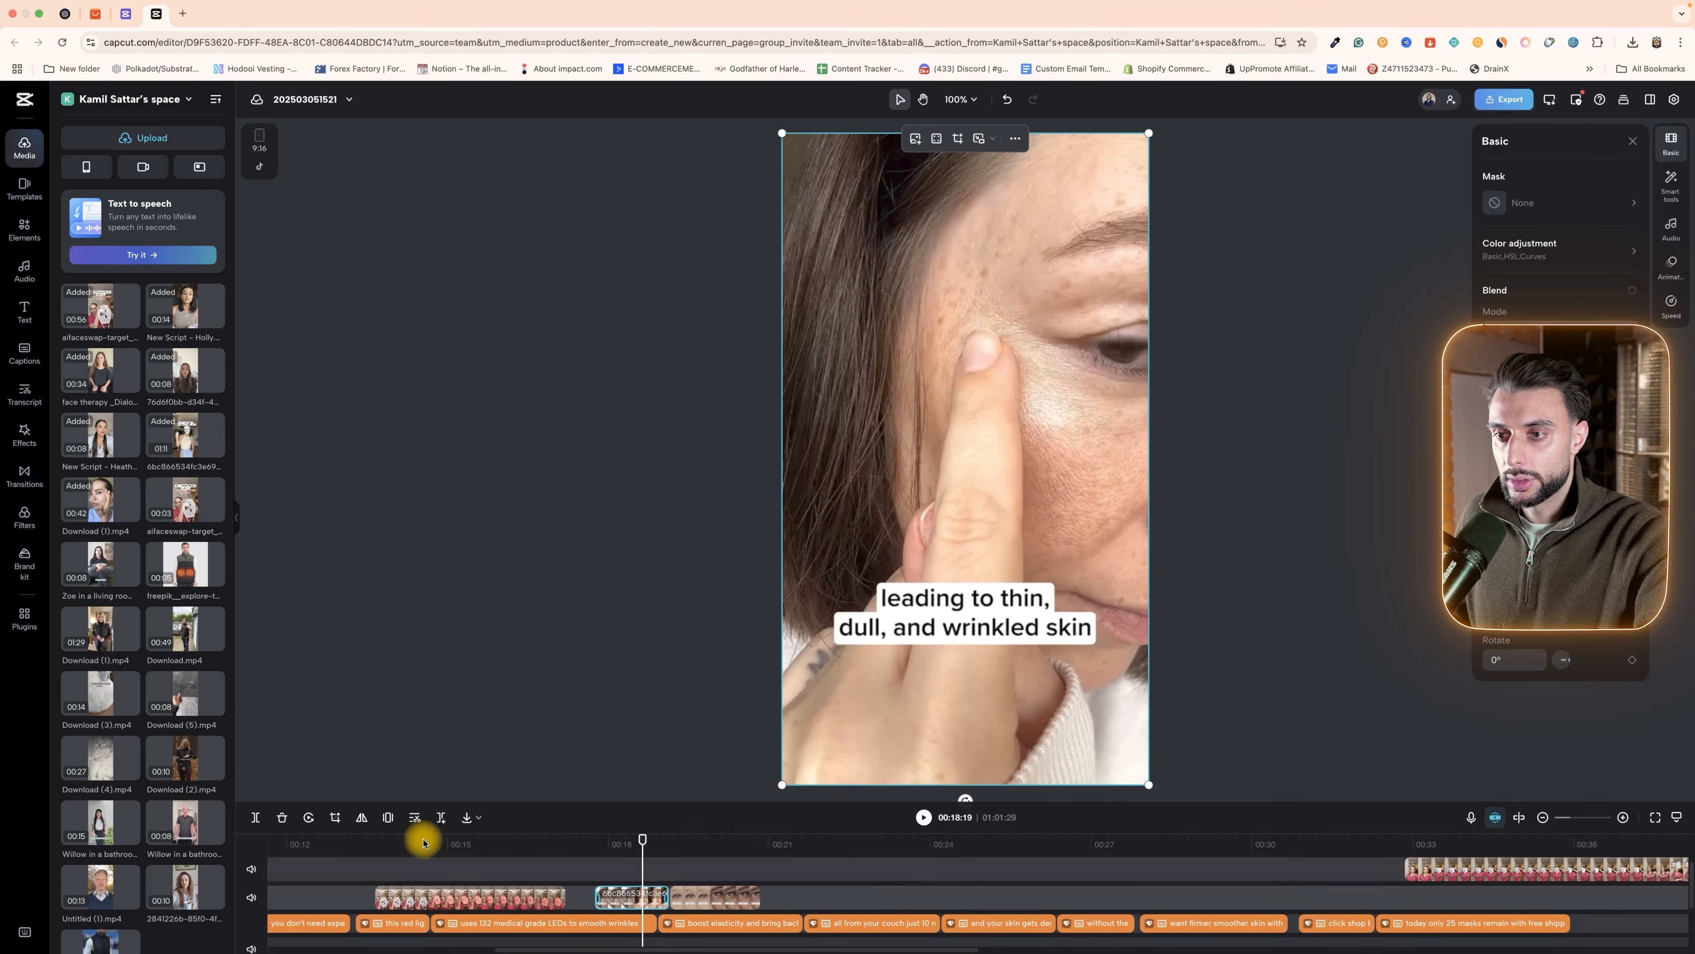
key("Delete")
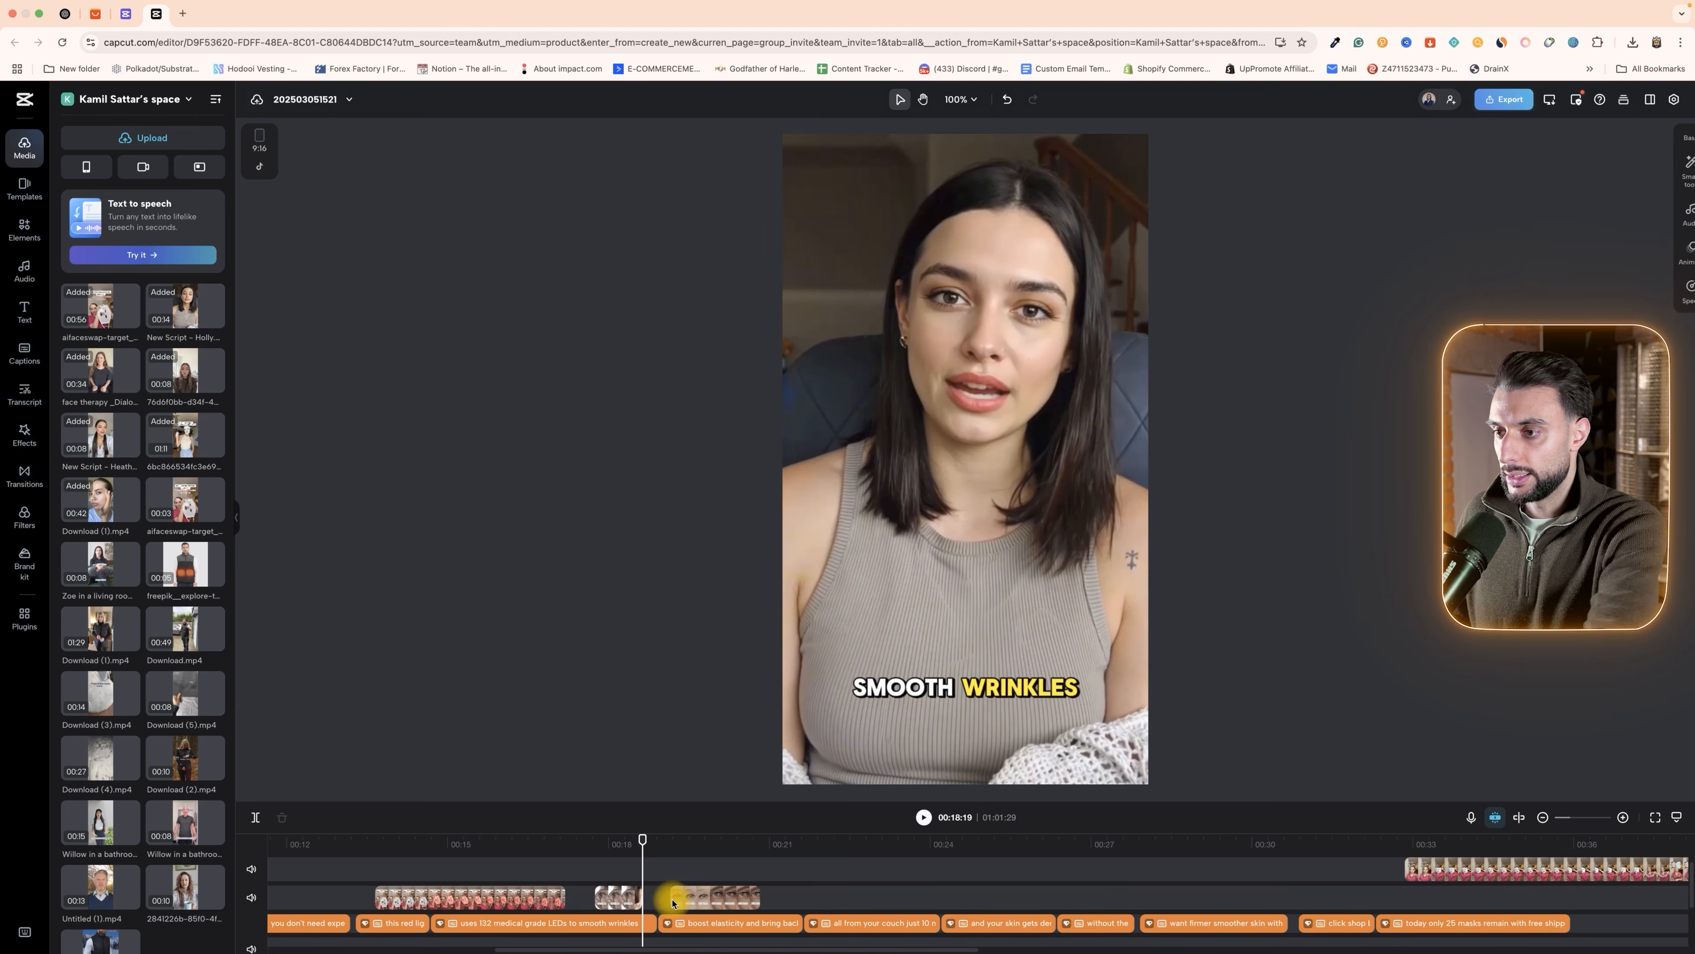
left_click(698, 900)
left_click(585, 847)
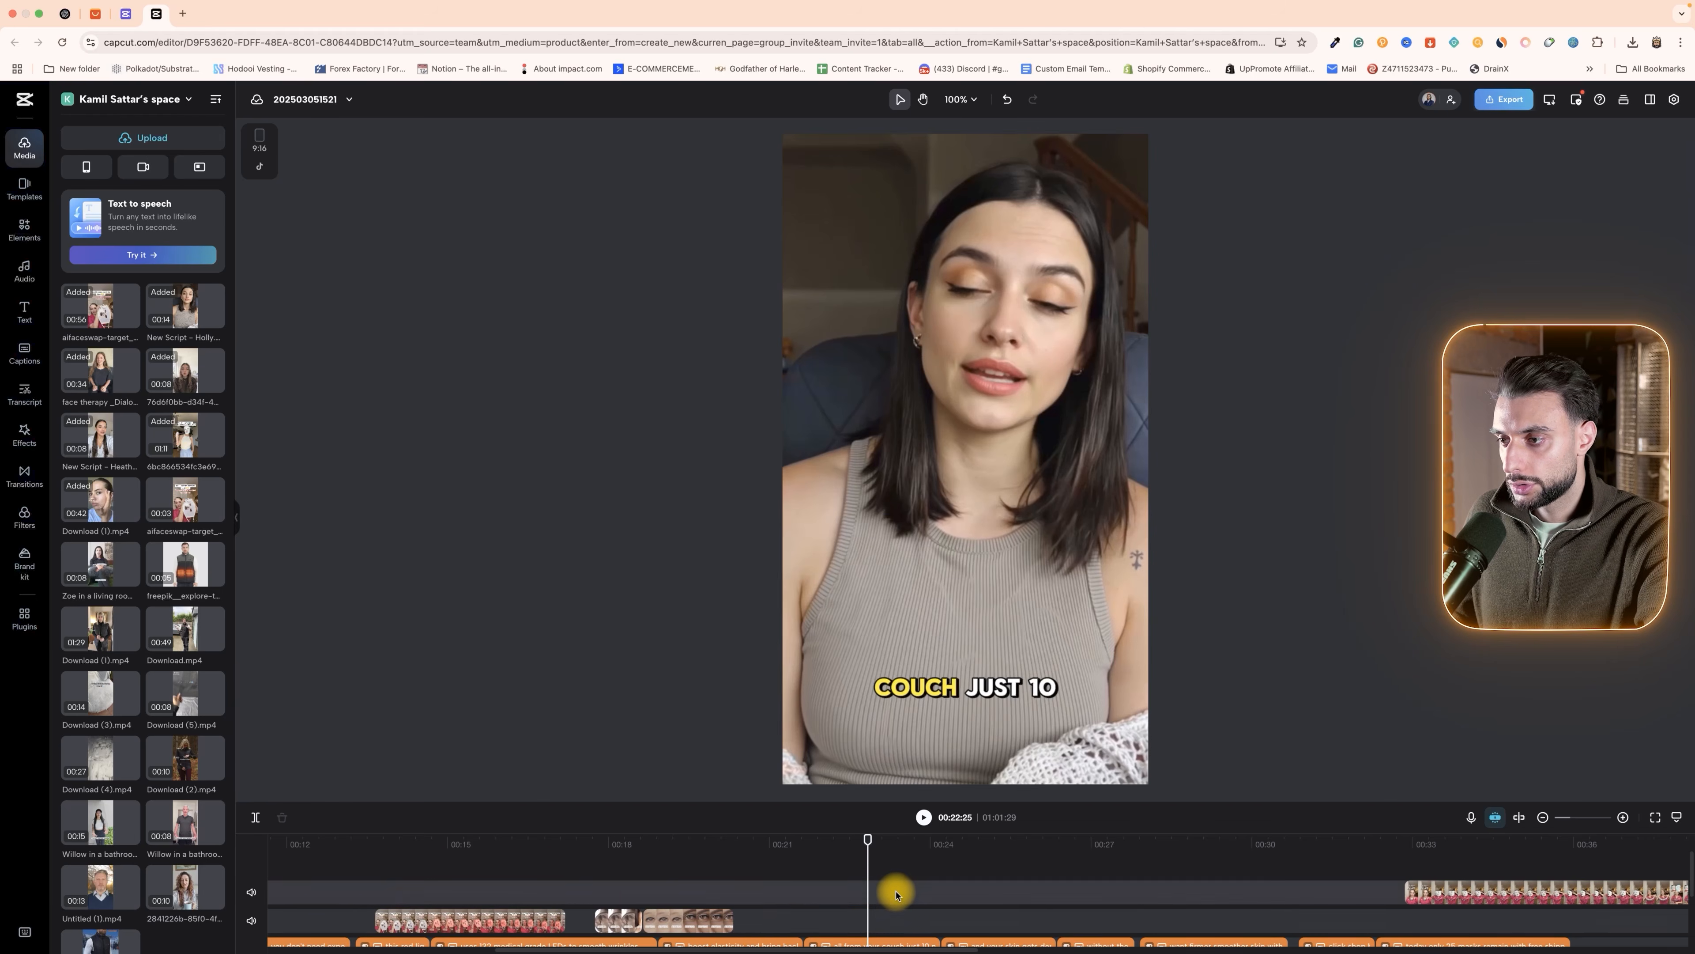
- Examine the Holly section around the caption "all from your couch just 10 minutes a day" that follows the eye close-up overlay
left_click(1137, 840)
left_click_drag(1137, 840, 803, 838)
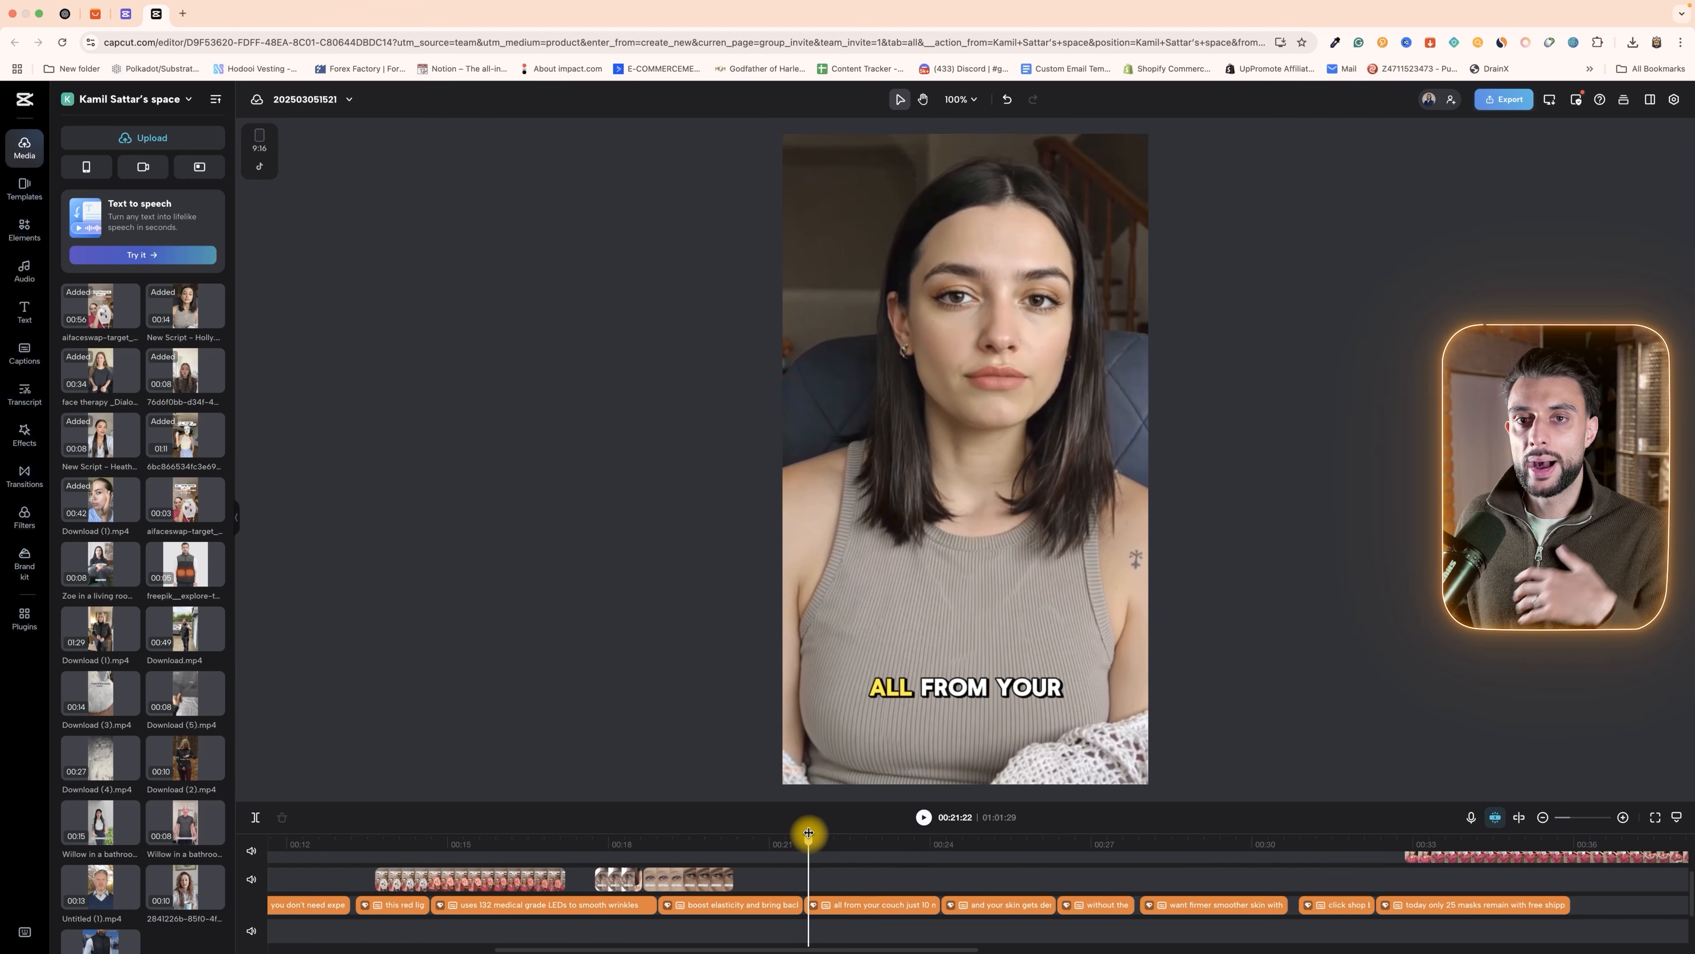
left_click_drag(813, 835, 860, 847)
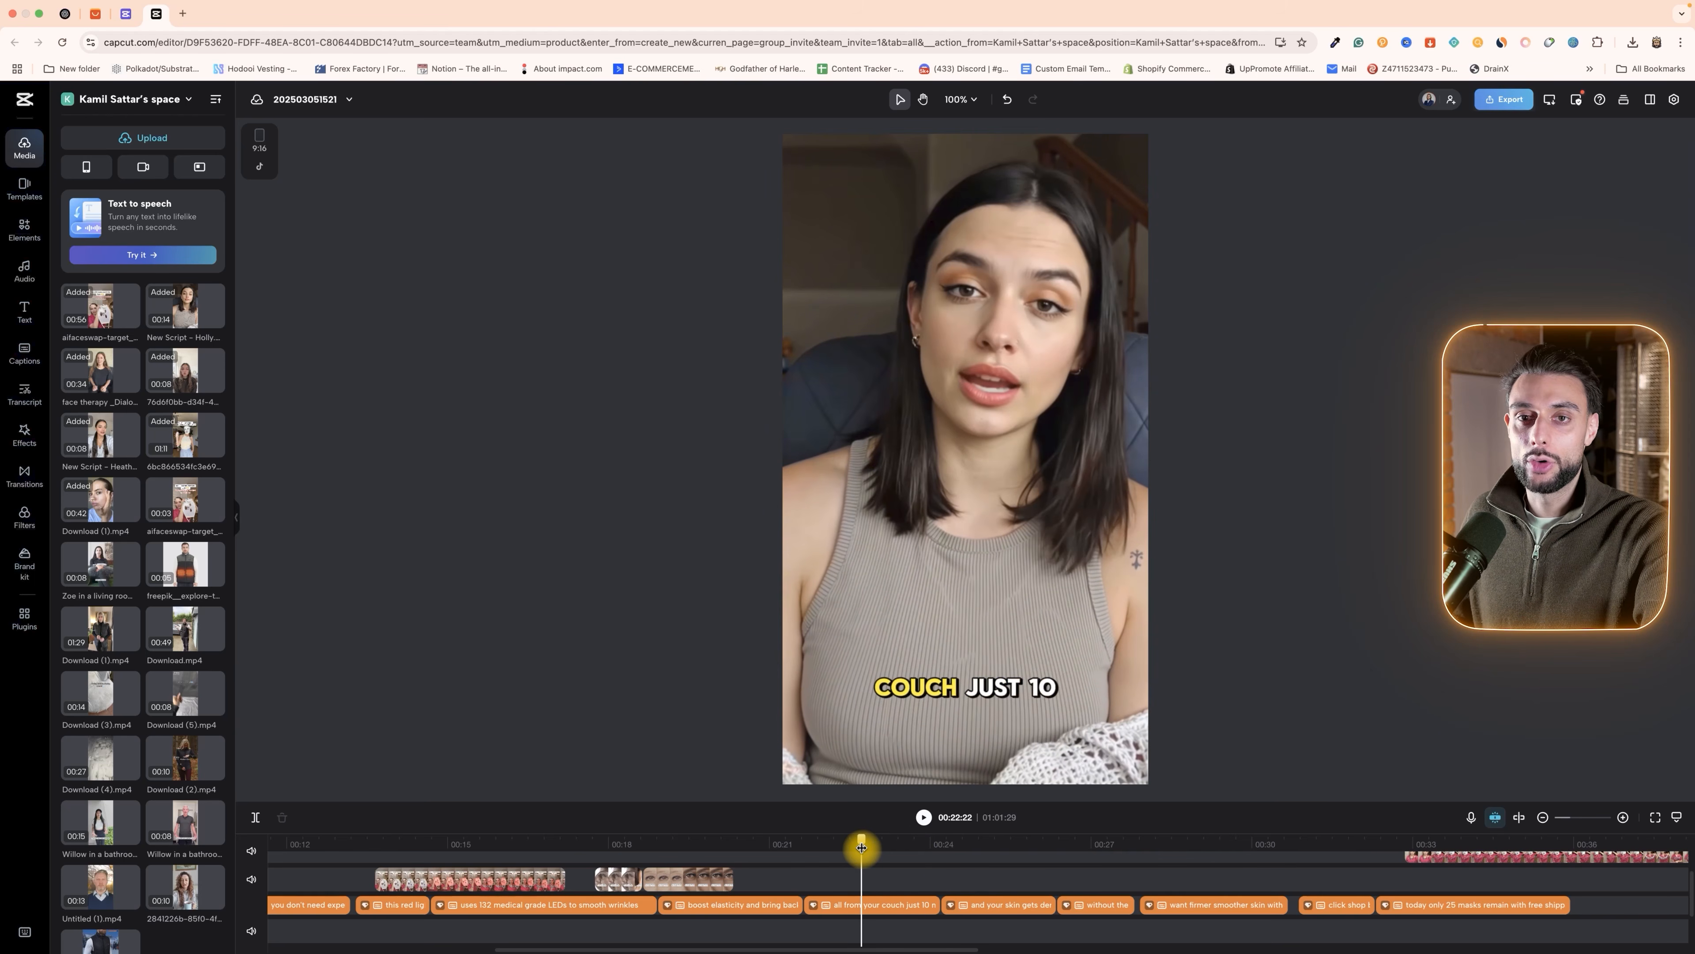
scroll(1194, 887, "right", 3)
scroll(1174, 875, "up", 2)
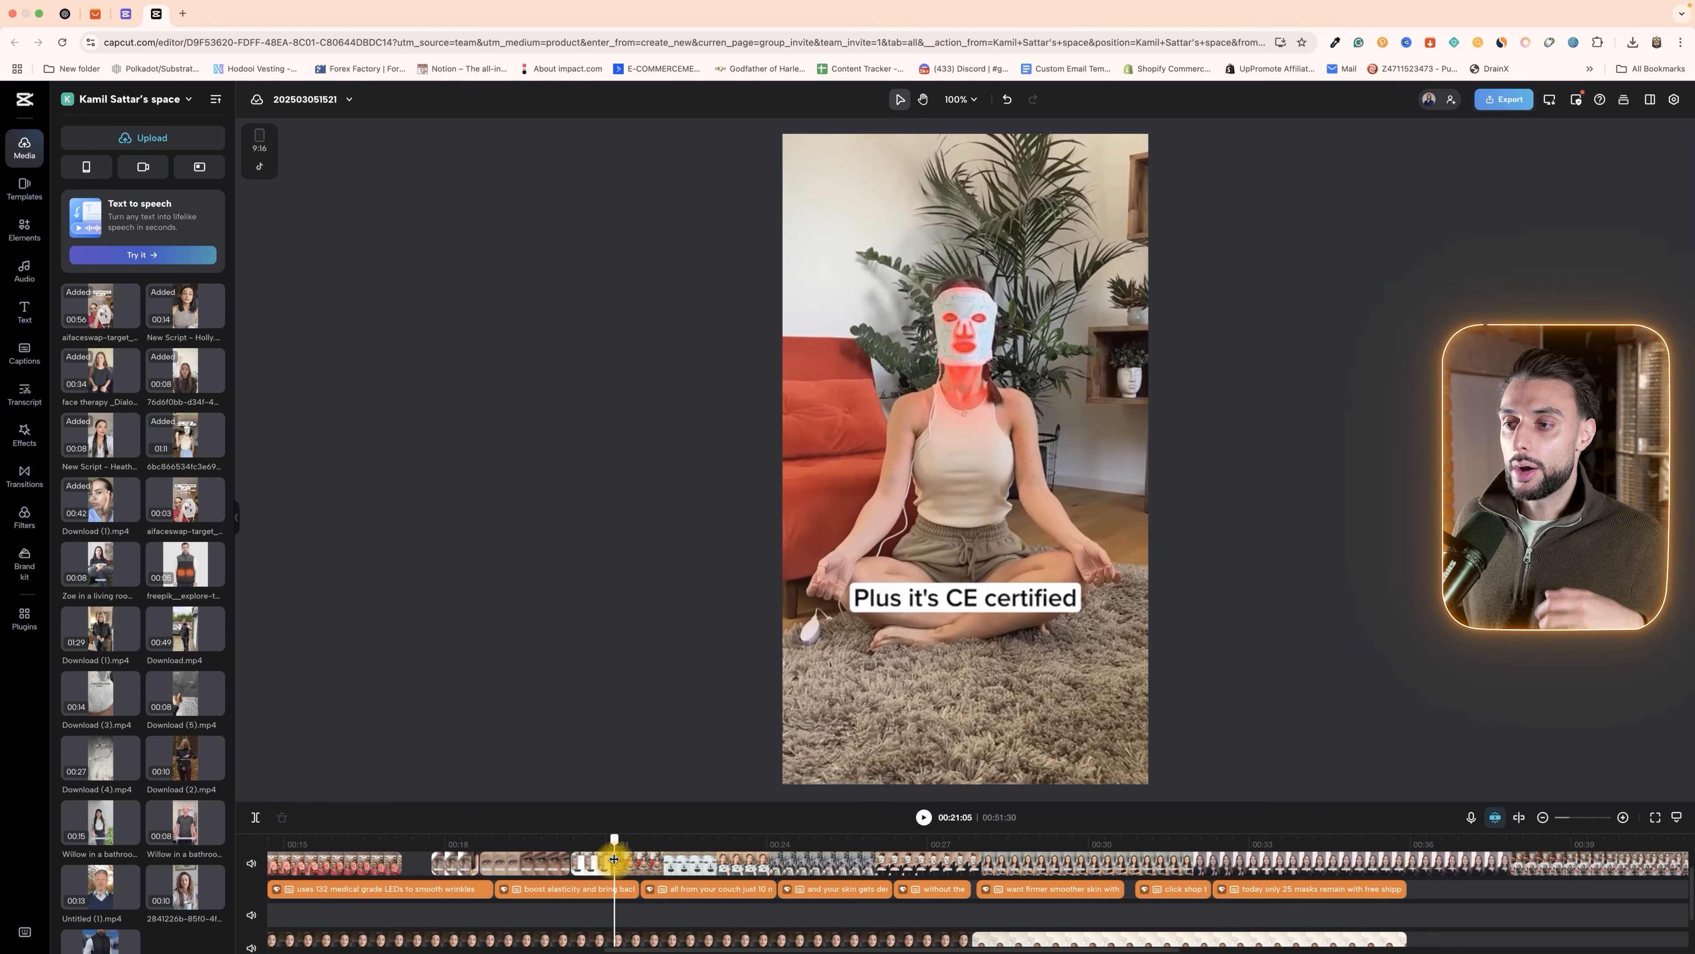
- Split the "Plus it's CE certified" B-roll overlay at 00:27:24, where the "without the clinic prices" caption ends, and delete the part after the cut
left_click_drag(614, 859, 583, 841)
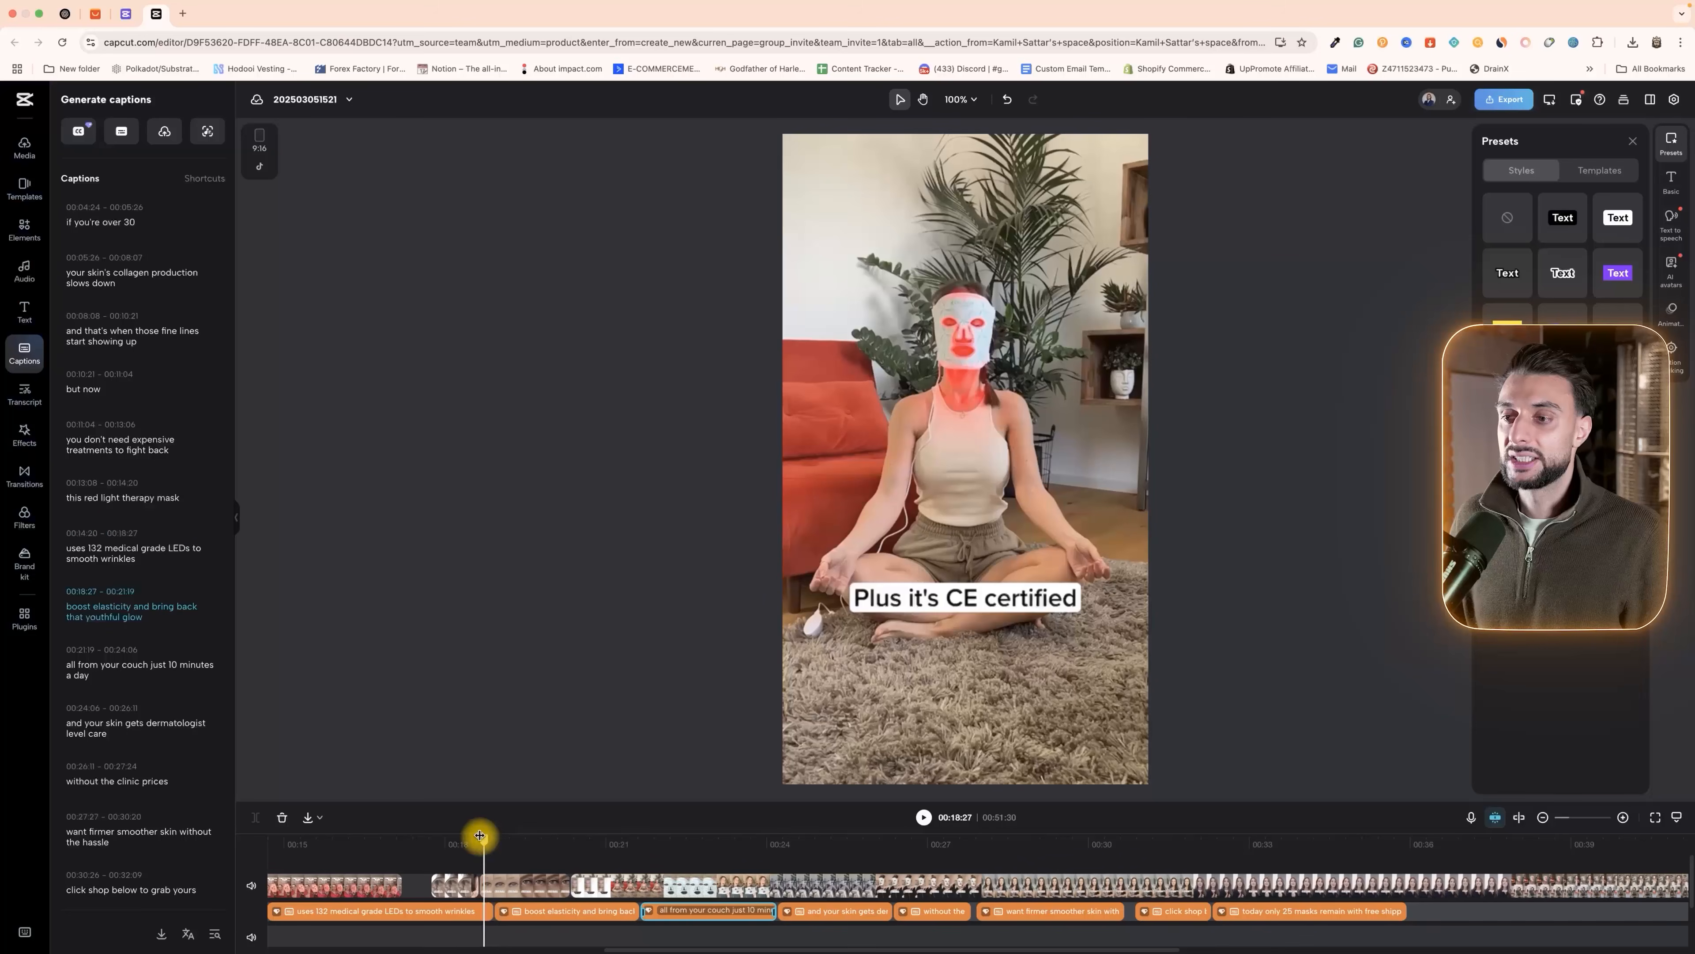
left_click_drag(481, 831, 465, 800)
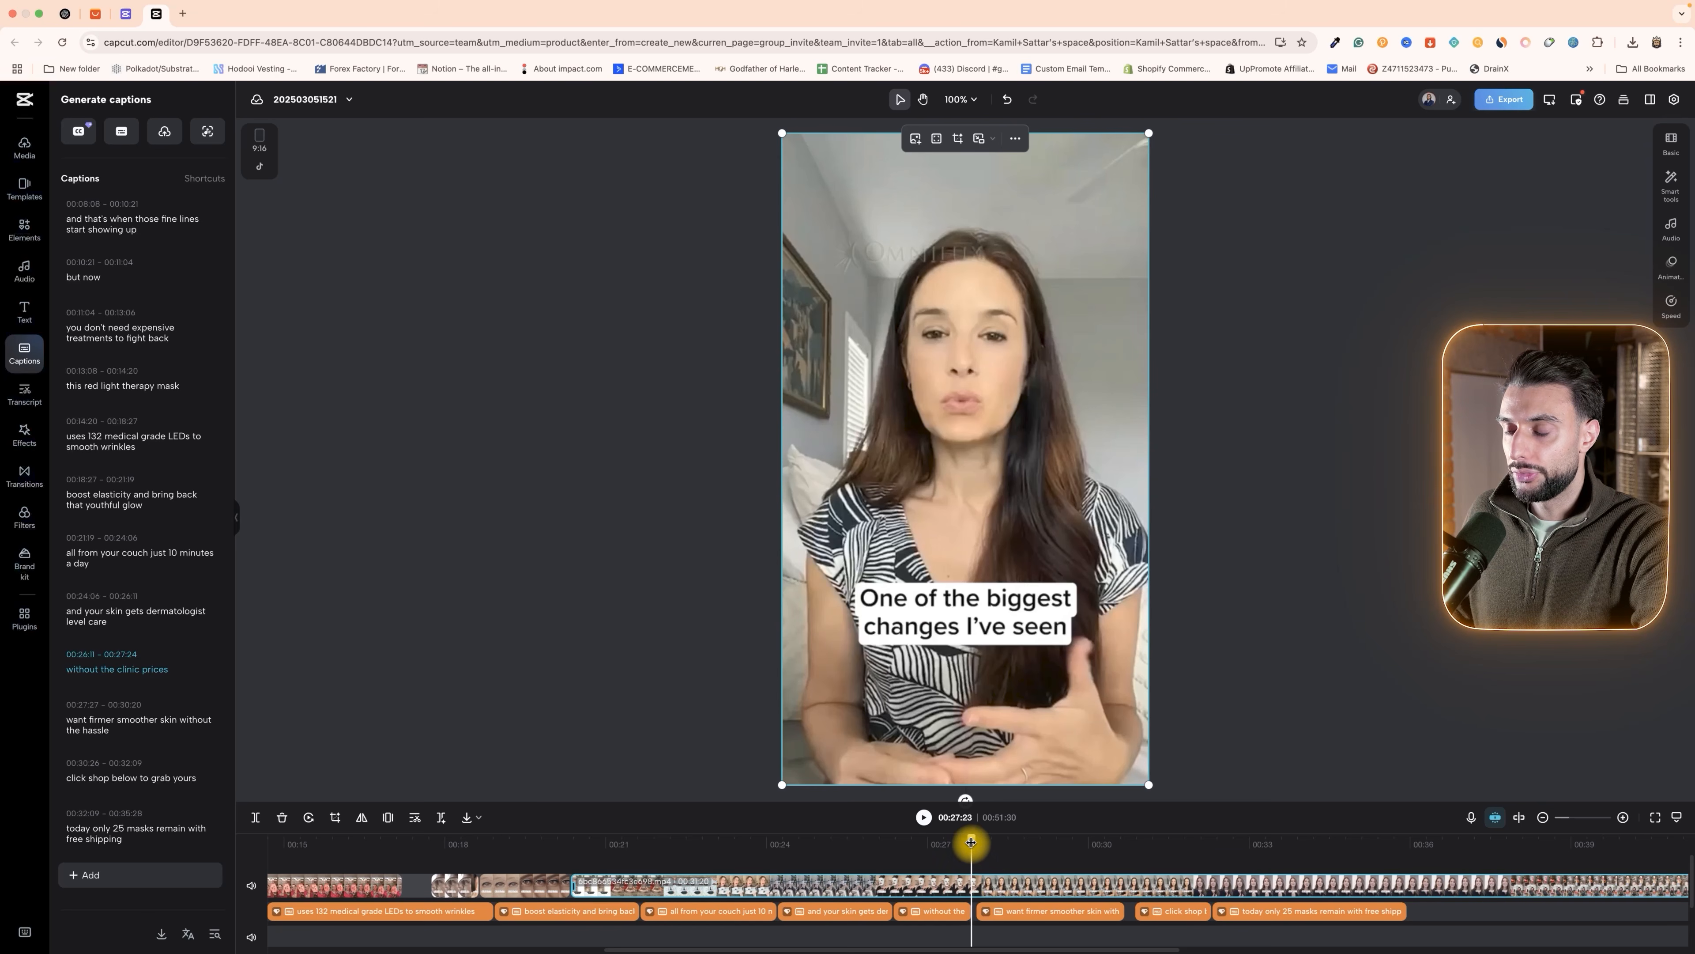
left_click_drag(971, 842, 971, 850)
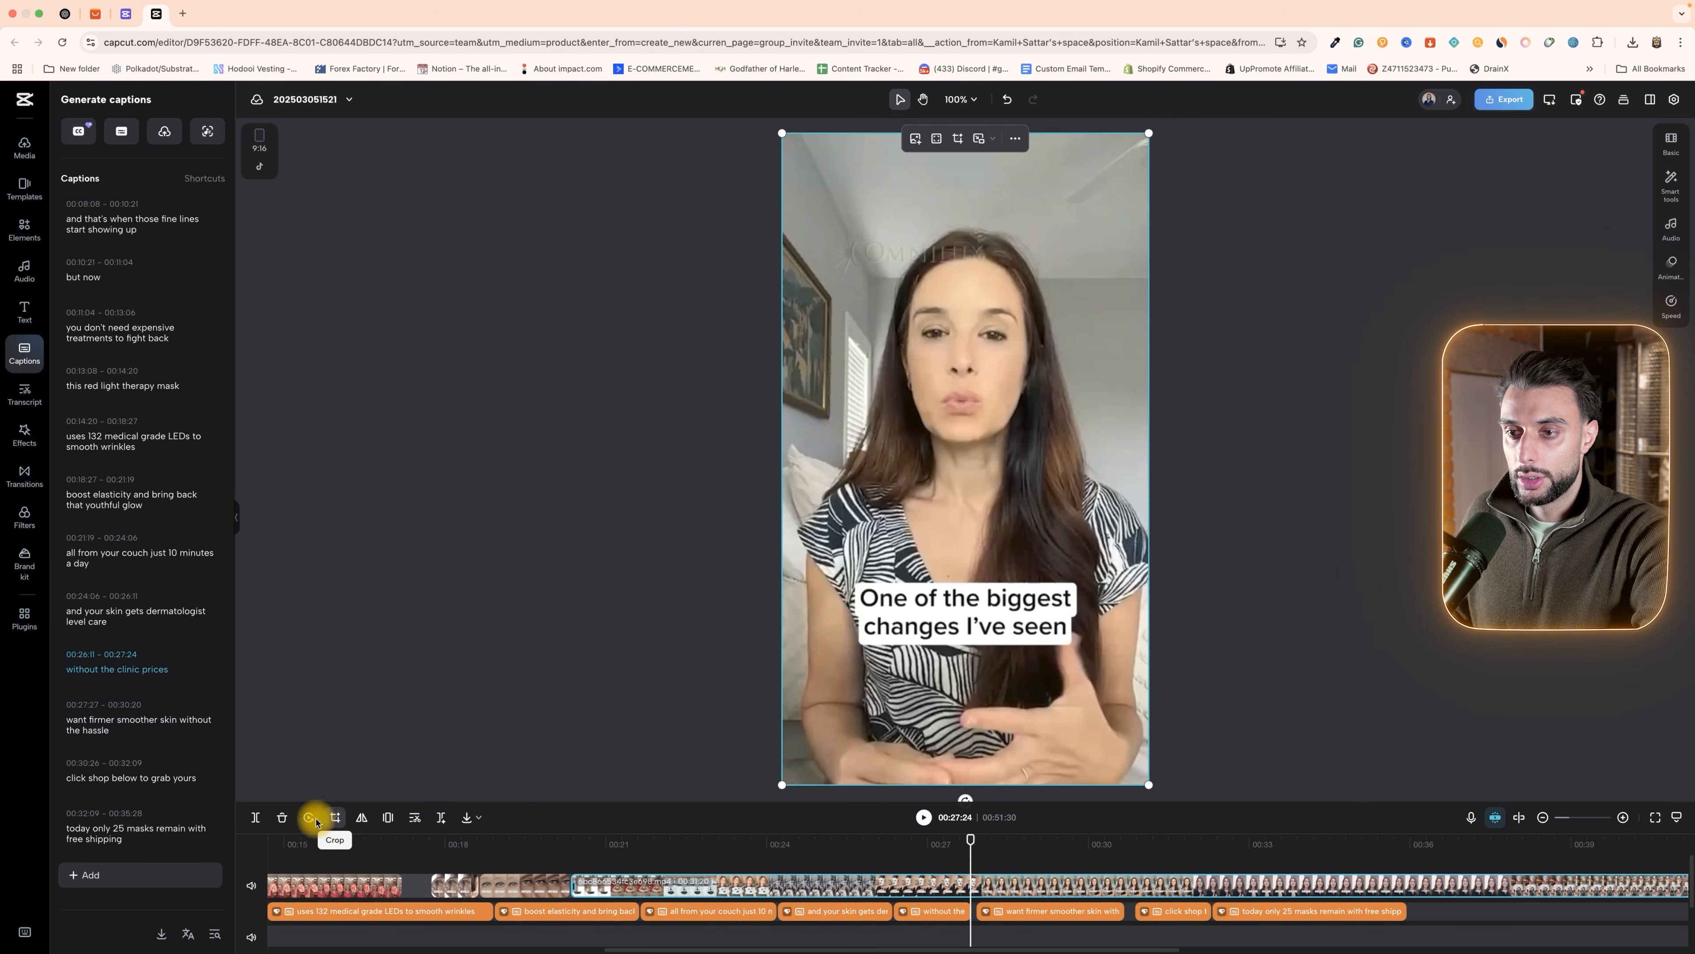
left_click(264, 823)
left_click(1124, 893)
key("Delete")
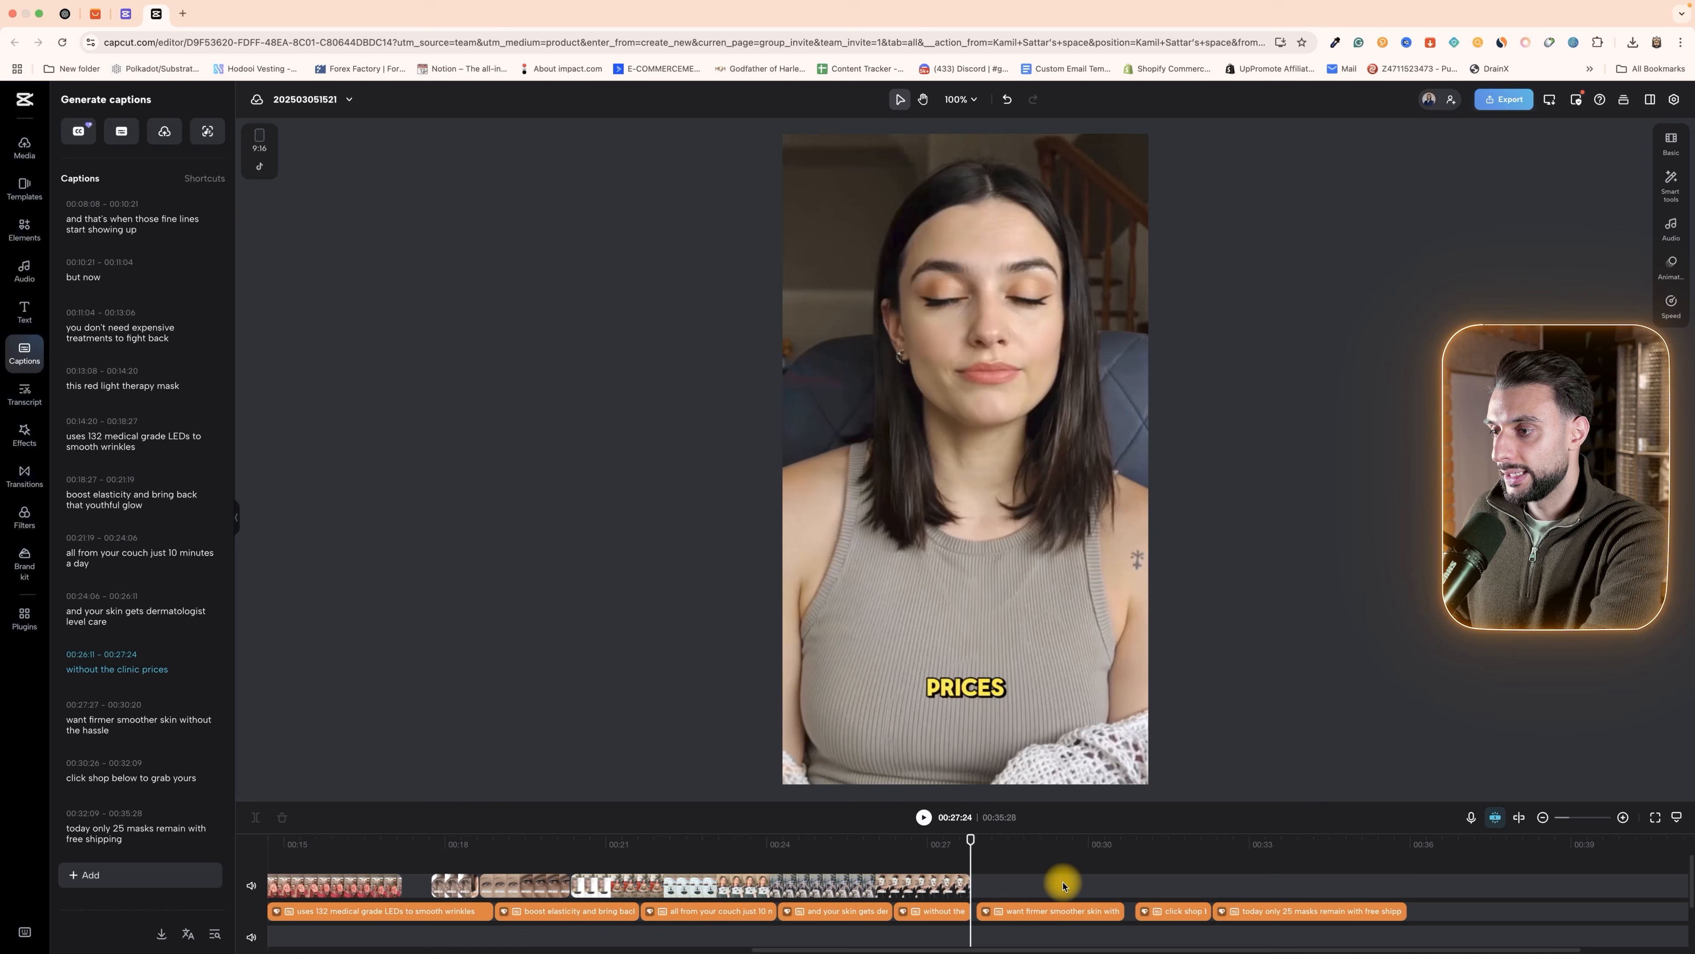
- Review the closing call-to-action section from the "want firmer smoother skin" caption through "today only 25 masks remain"
left_click(962, 849)
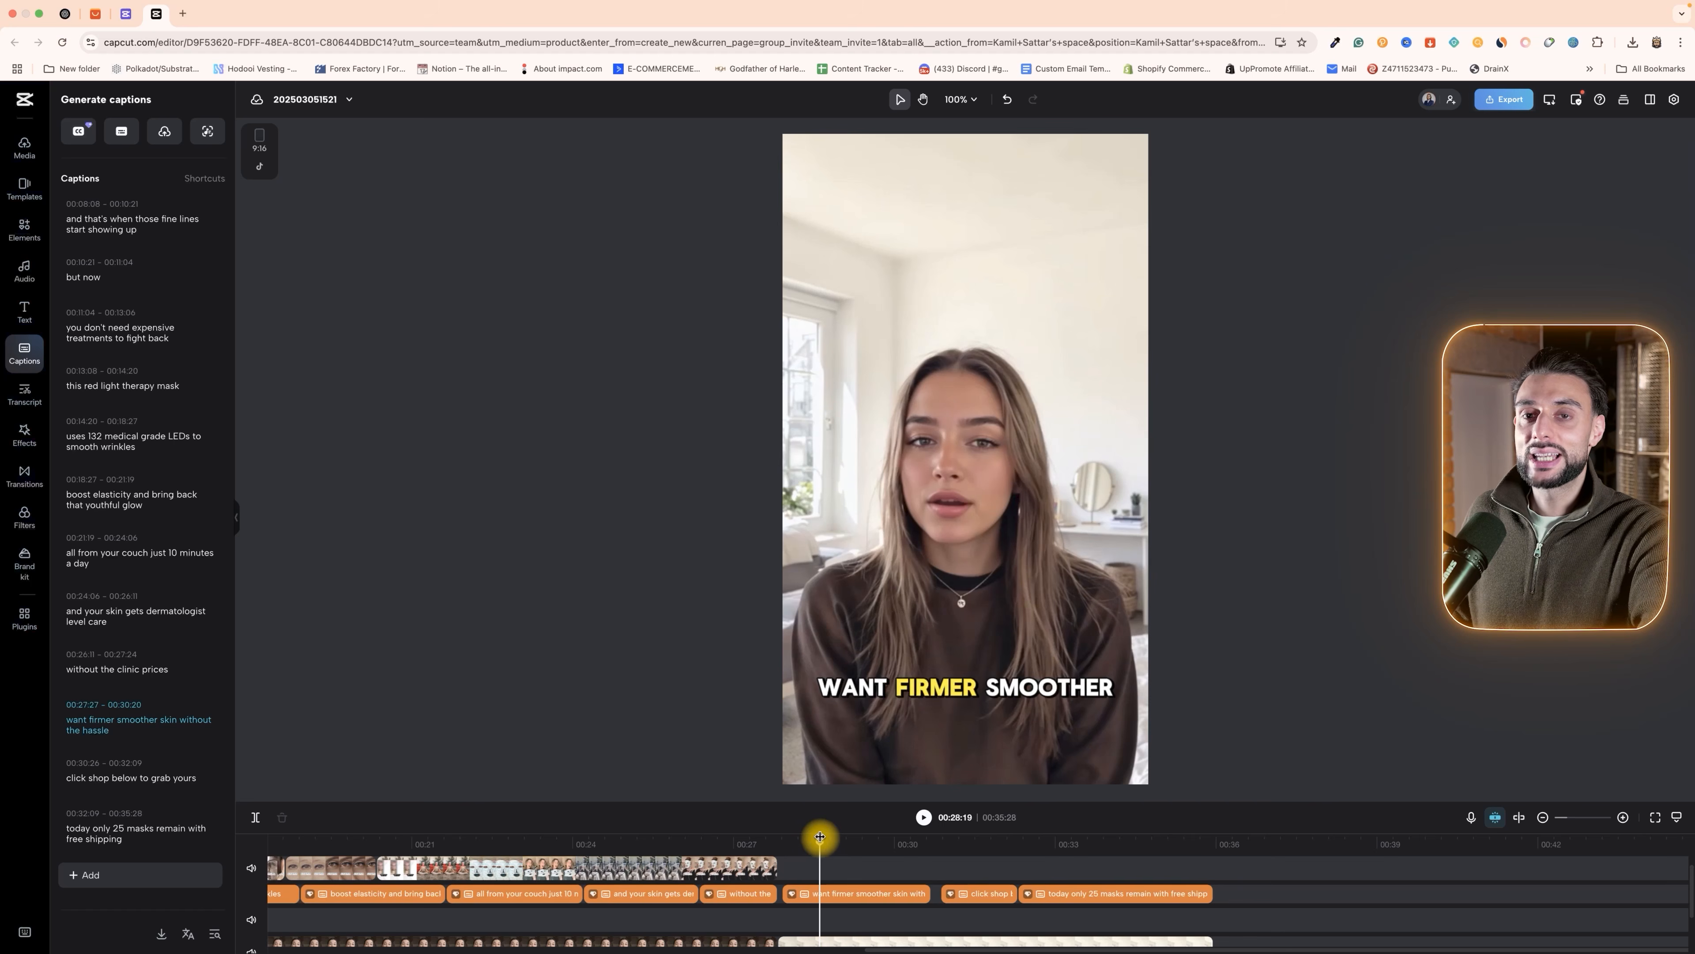
left_click_drag(820, 836, 1036, 848)
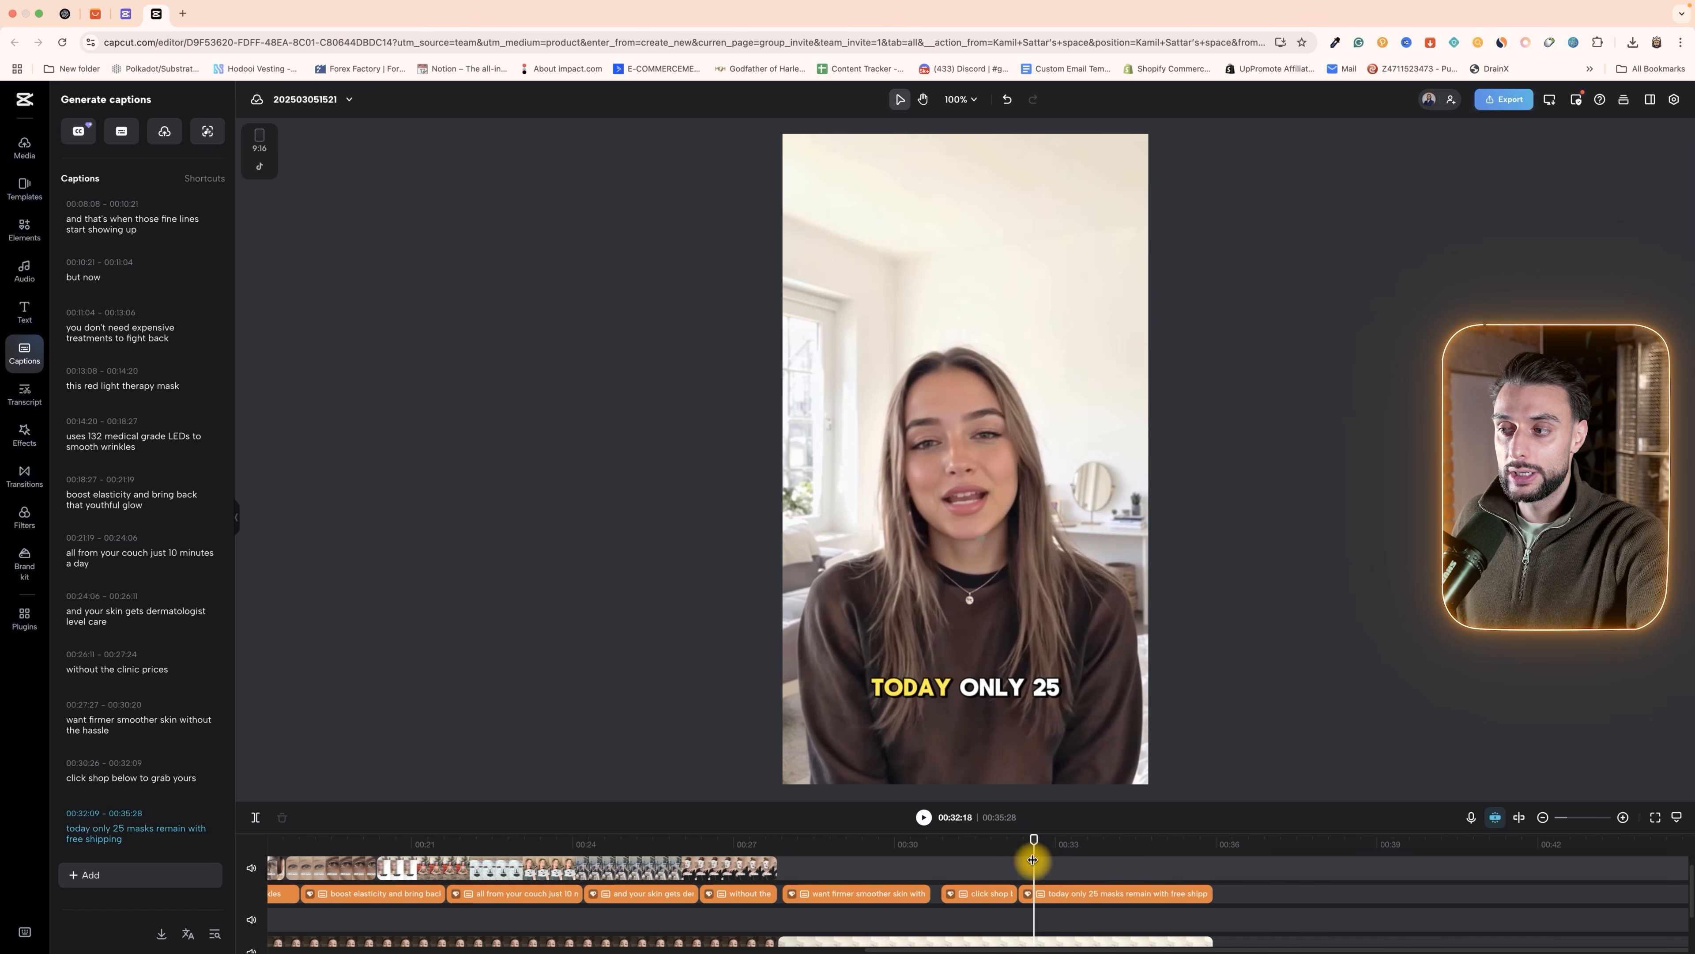
left_click_drag(1036, 842, 967, 877)
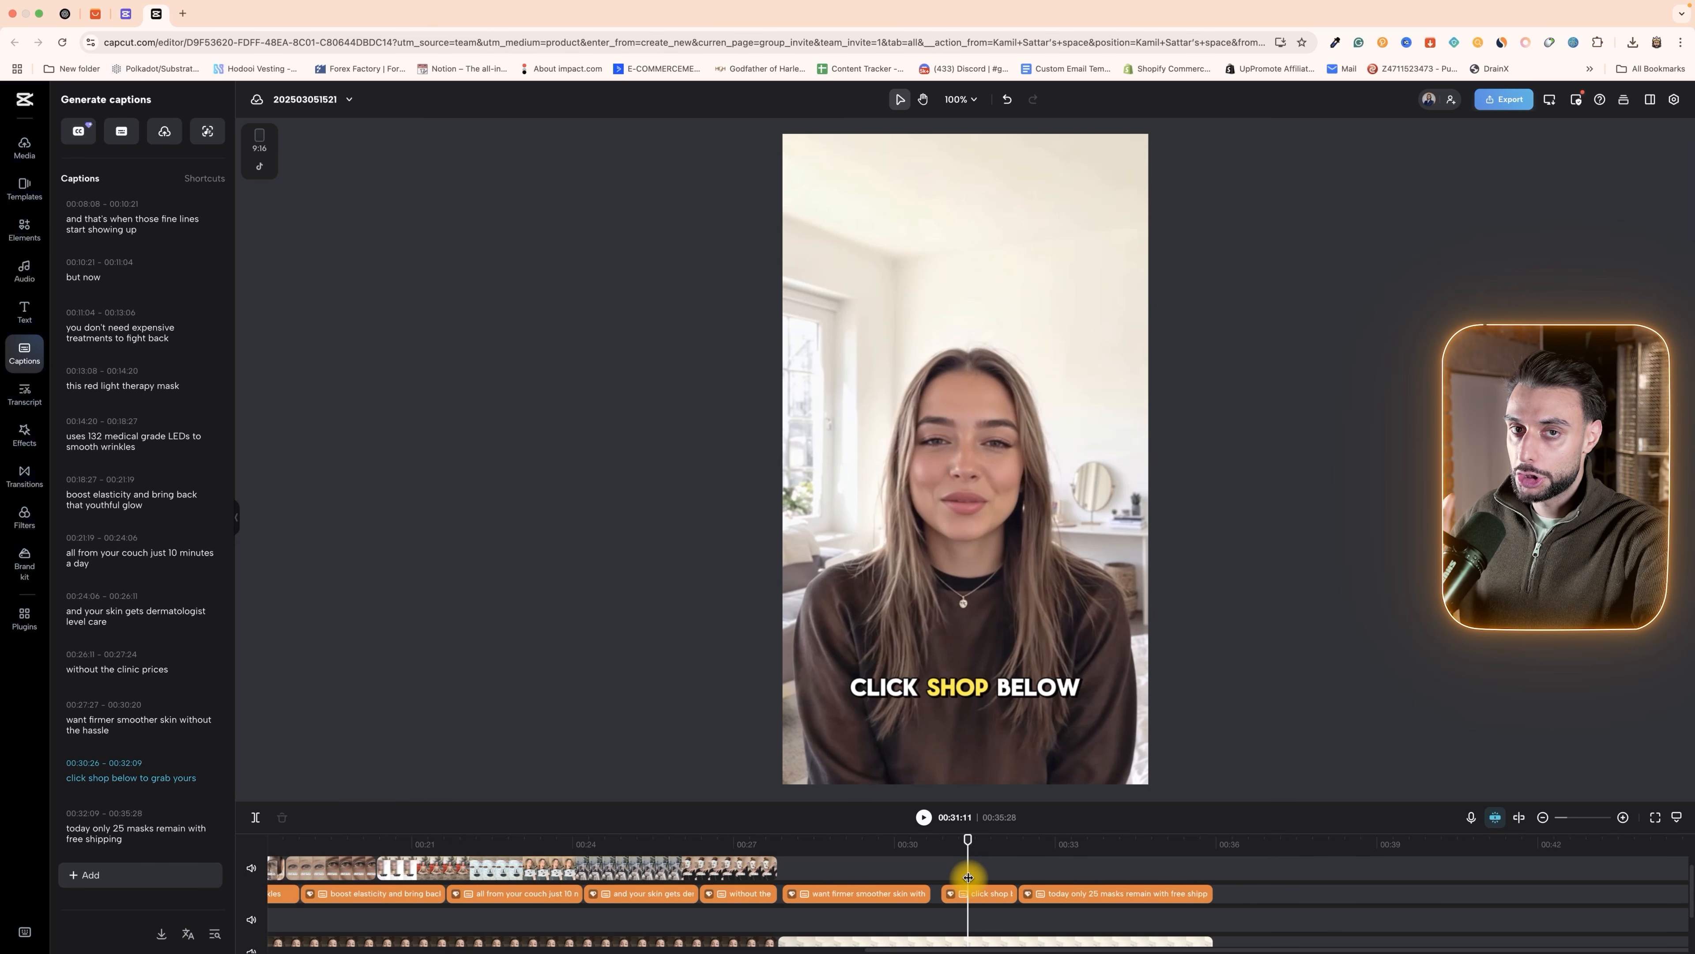
left_click_drag(976, 843, 817, 843)
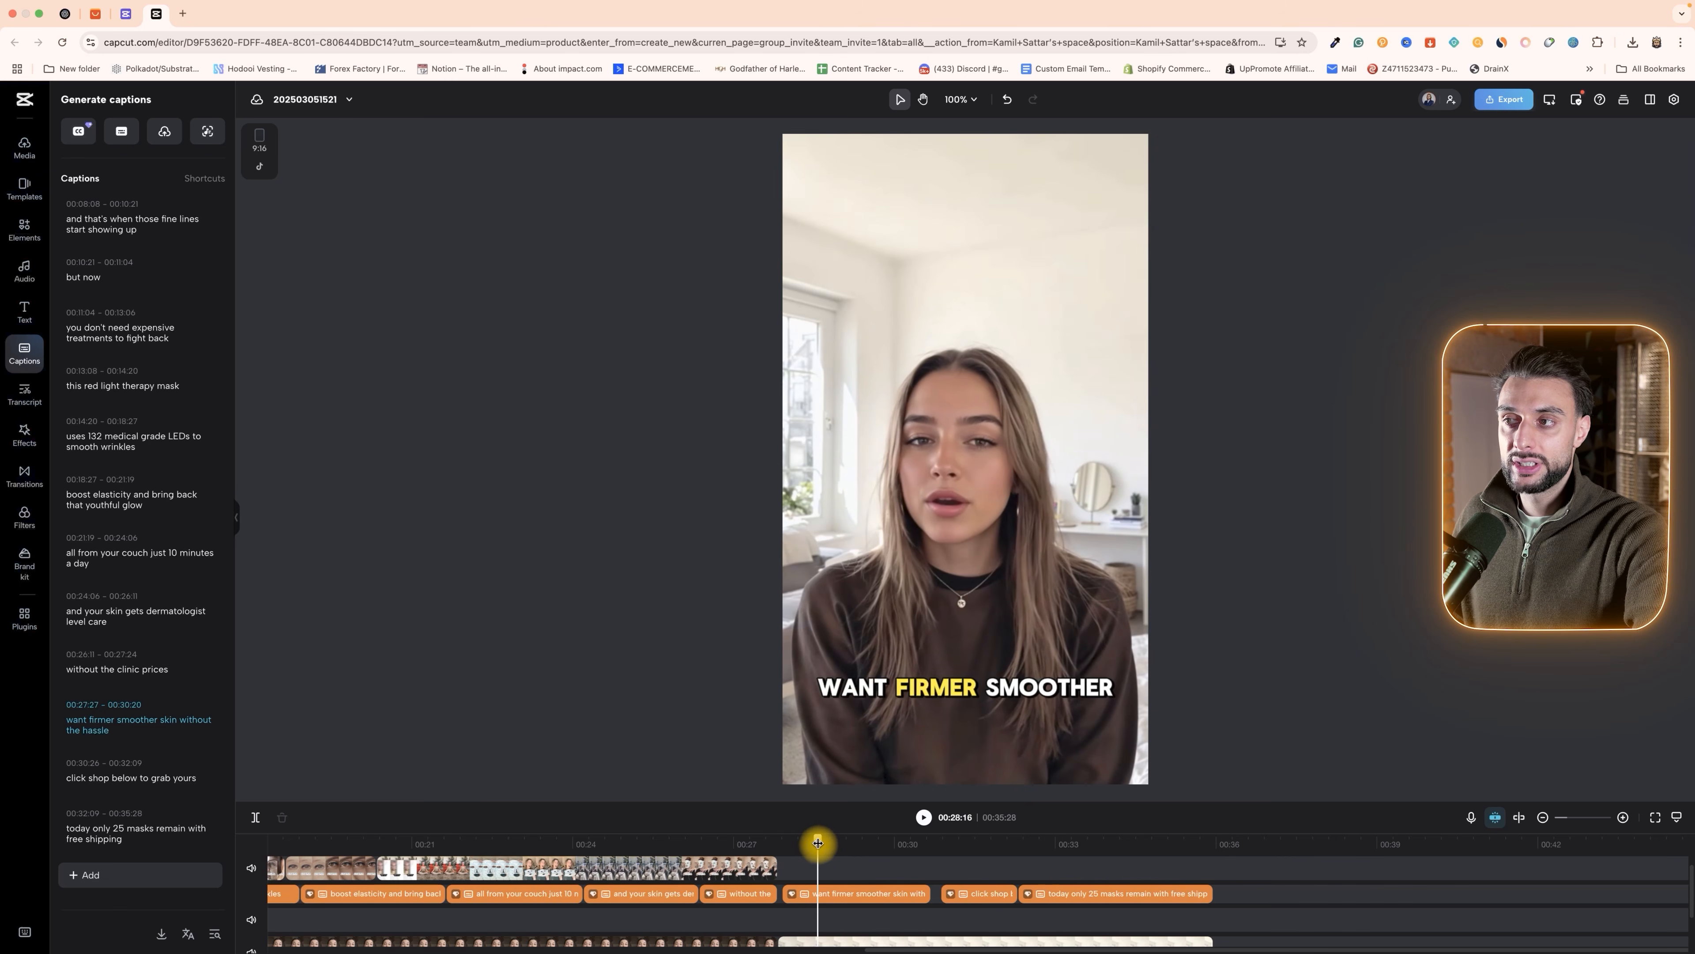
- Enlarge the closing actor clip beyond the 9:16 frame, centre her in the picture and play the result
scroll(883, 918, "down", 1)
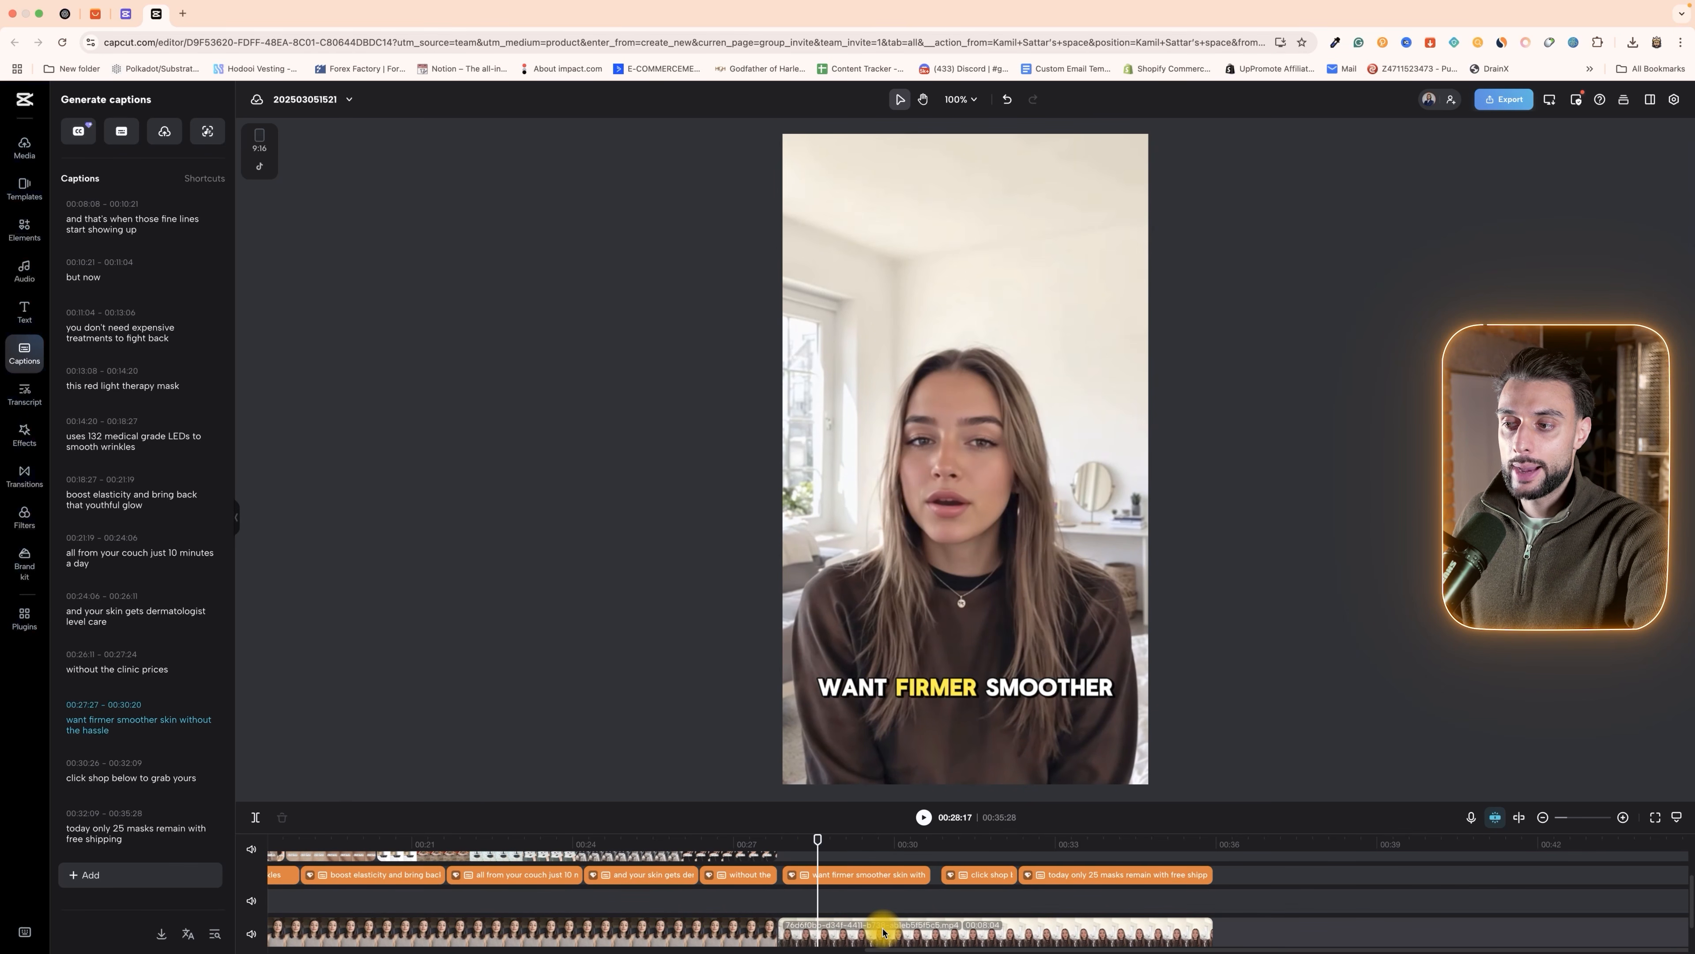
left_click(883, 931)
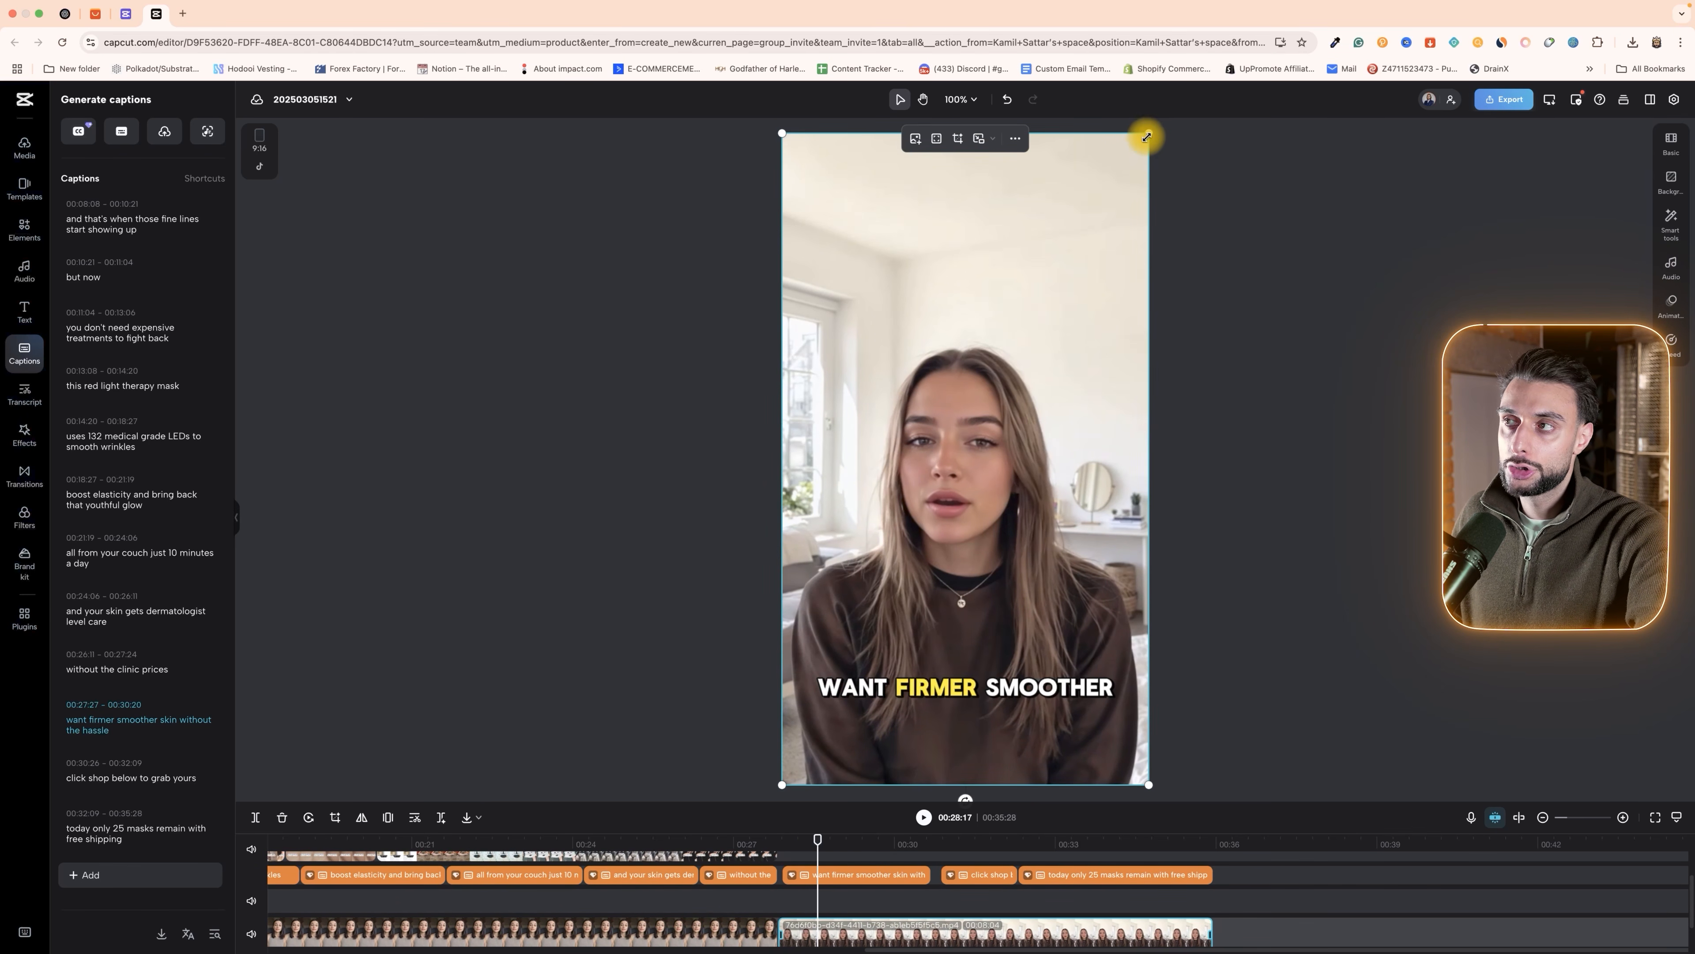
left_click_drag(1147, 137, 1402, 120)
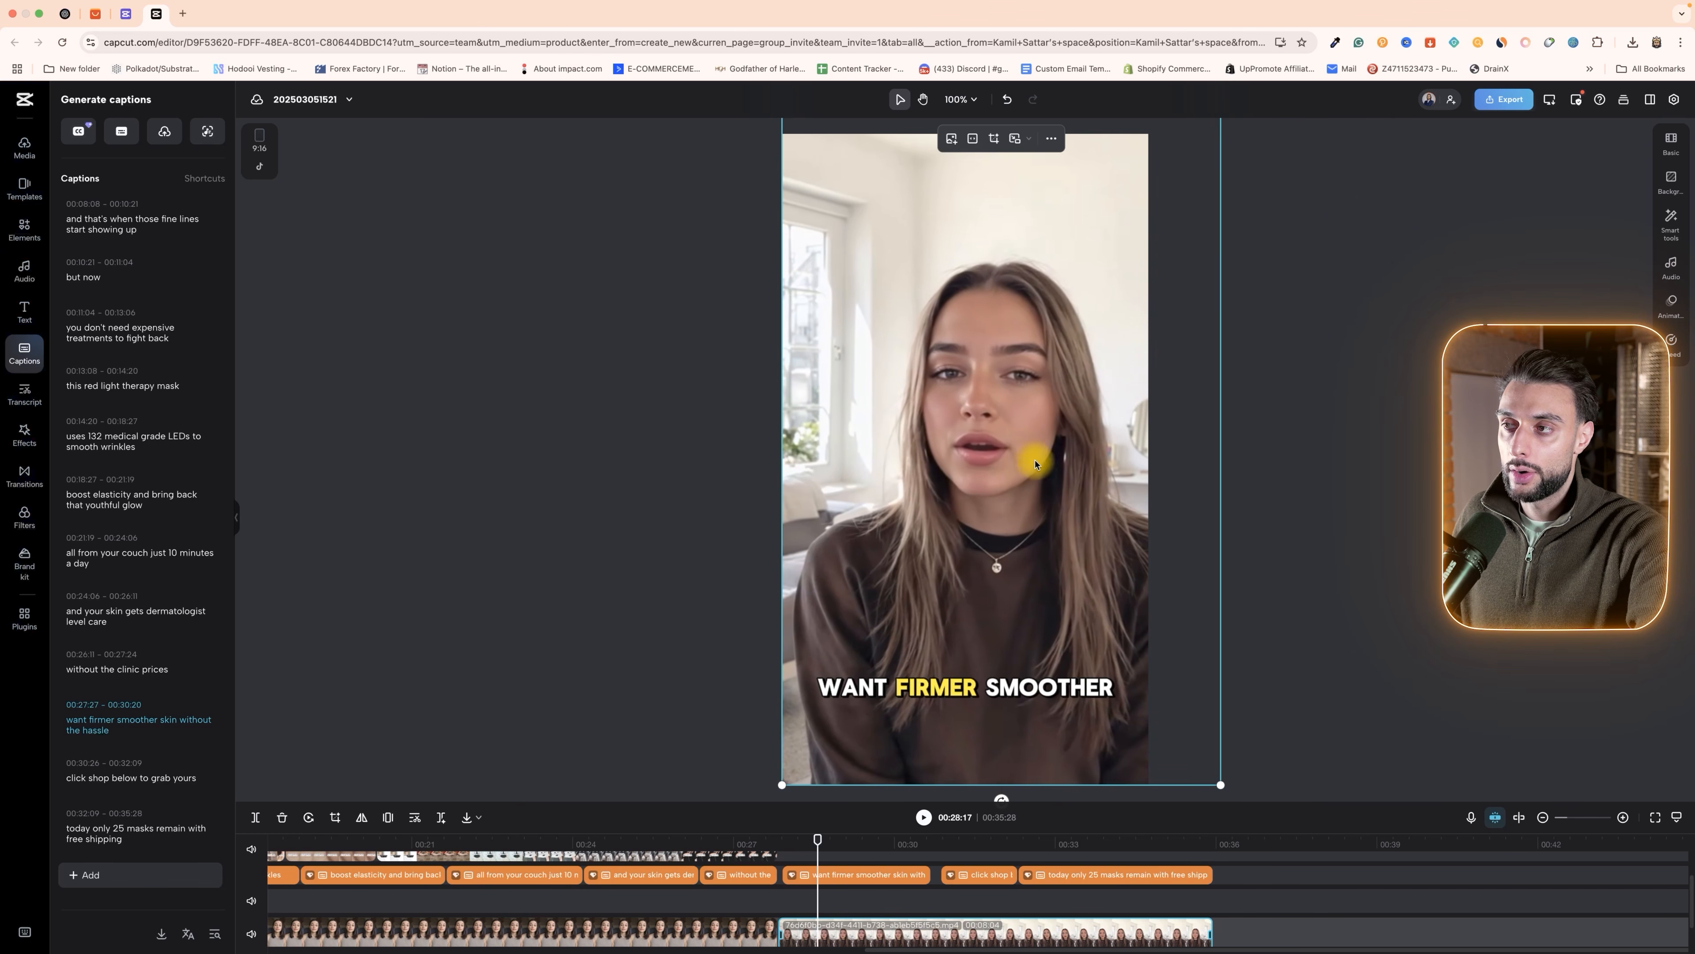
key("space")
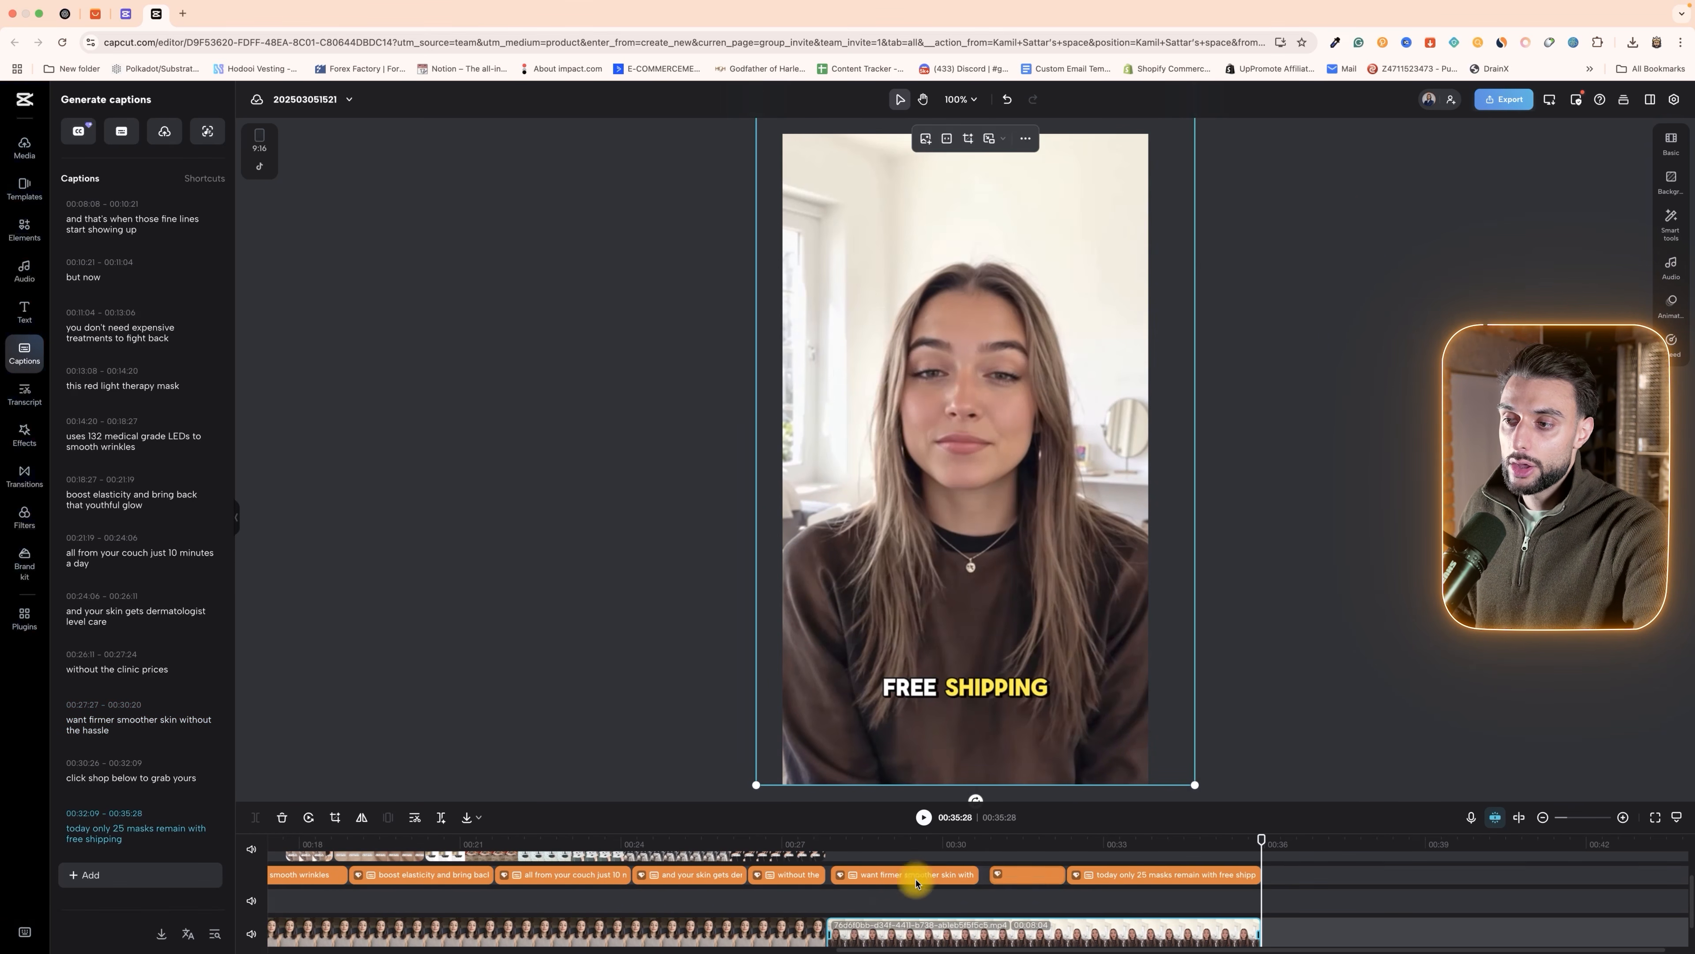
left_click(891, 844)
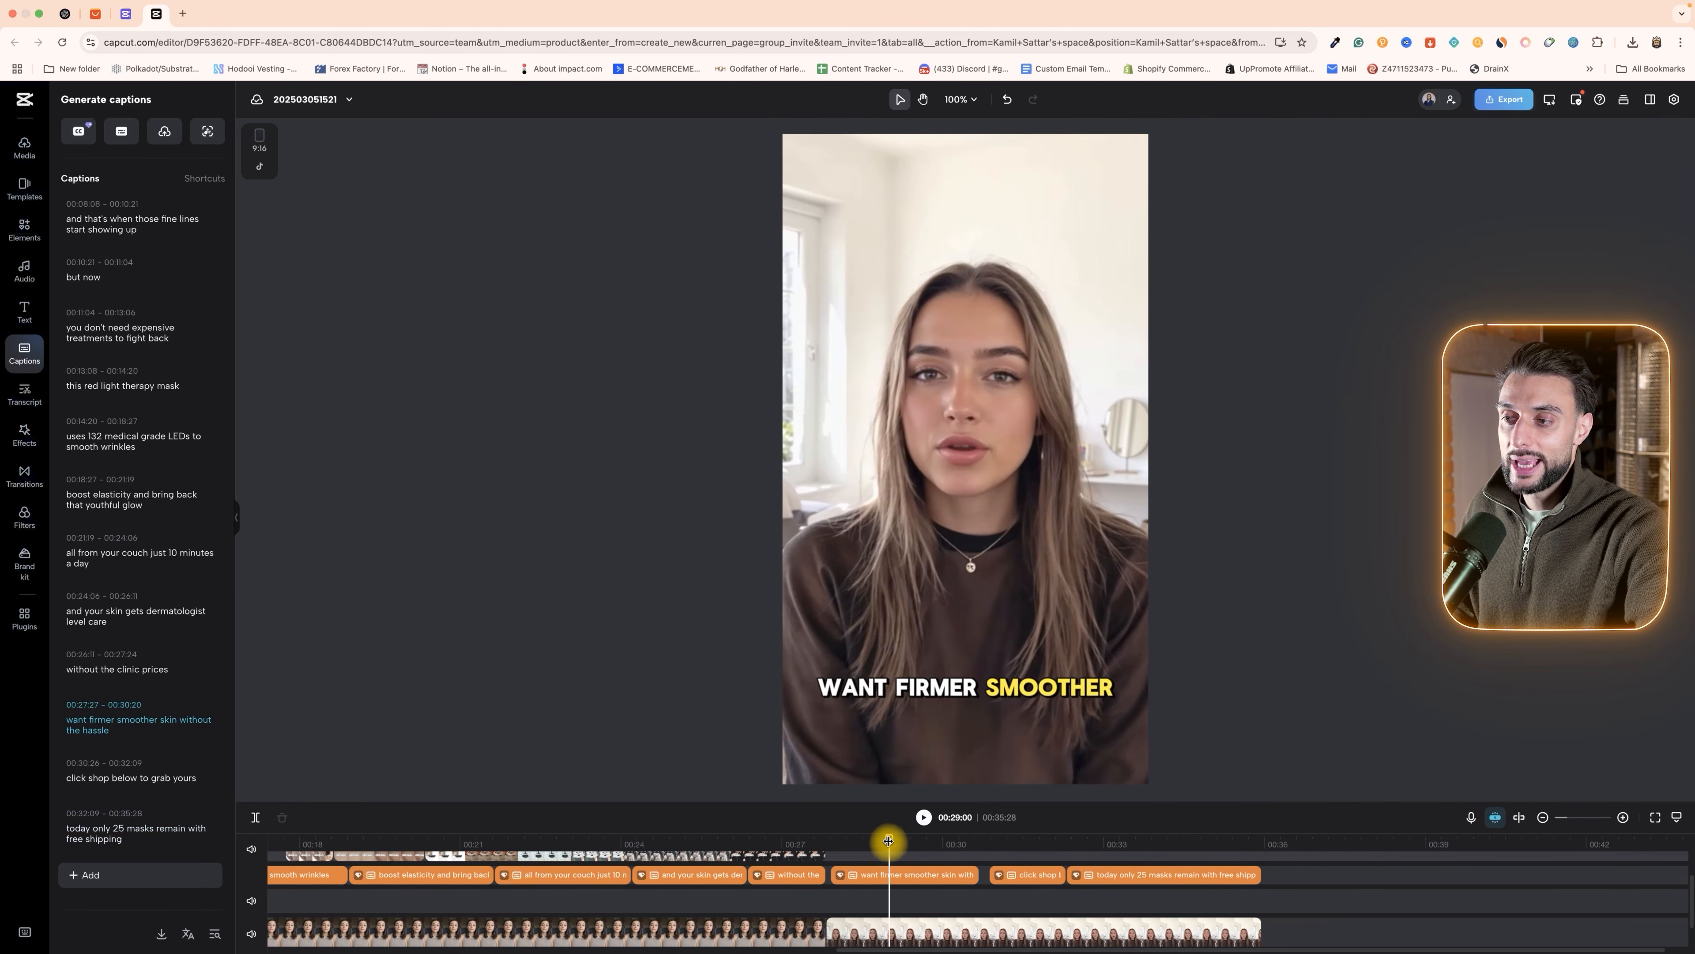
- Add the recommended [Loop] Stylish POP with a guitar track where the opening hook ends, at about 00:04:22, with its volume at -28.2 dB
left_click_drag(888, 841, 327, 875)
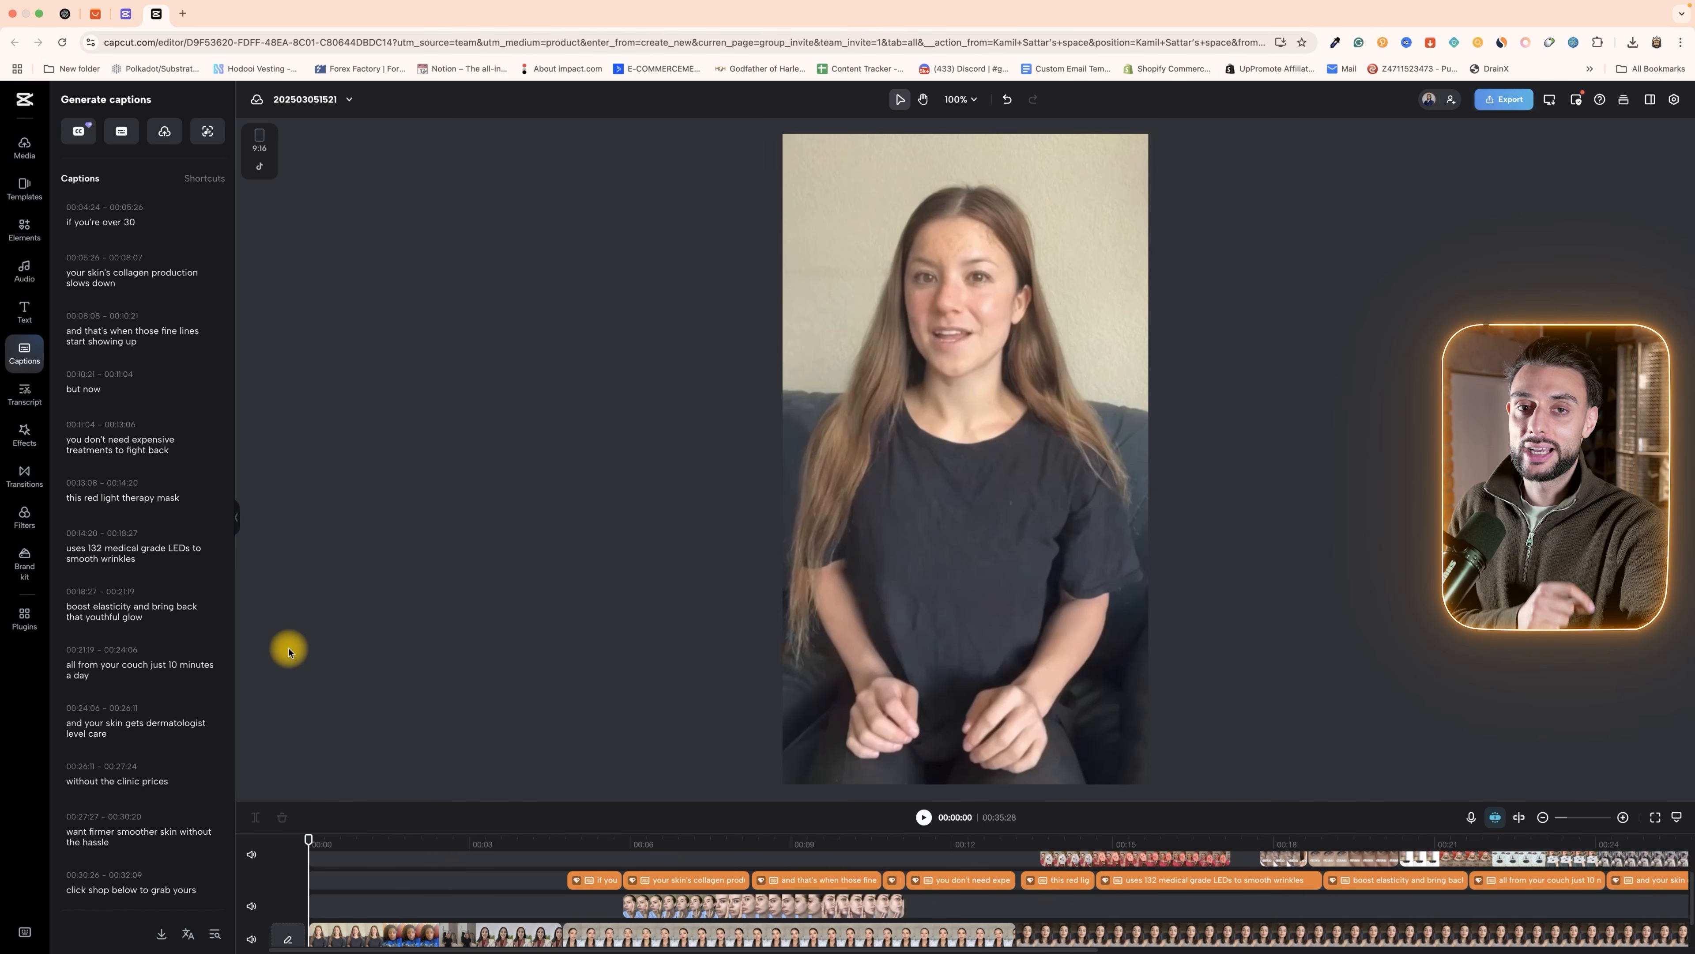
left_click_drag(311, 843, 567, 866)
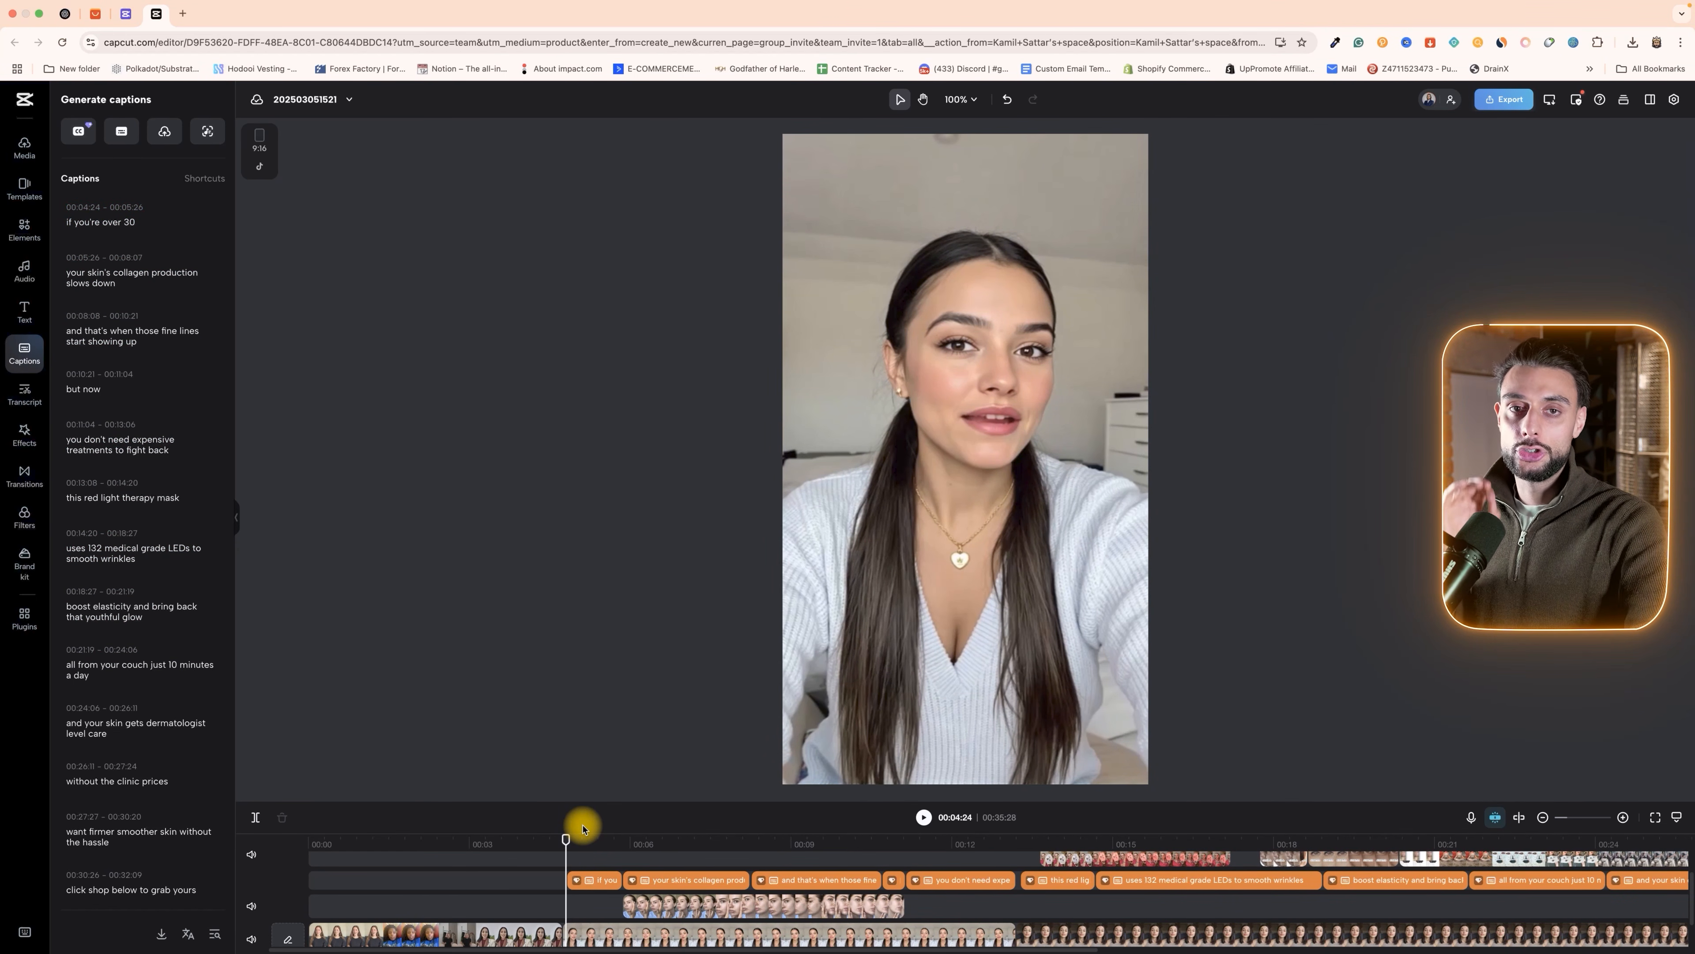
left_click(29, 275)
left_click(84, 237)
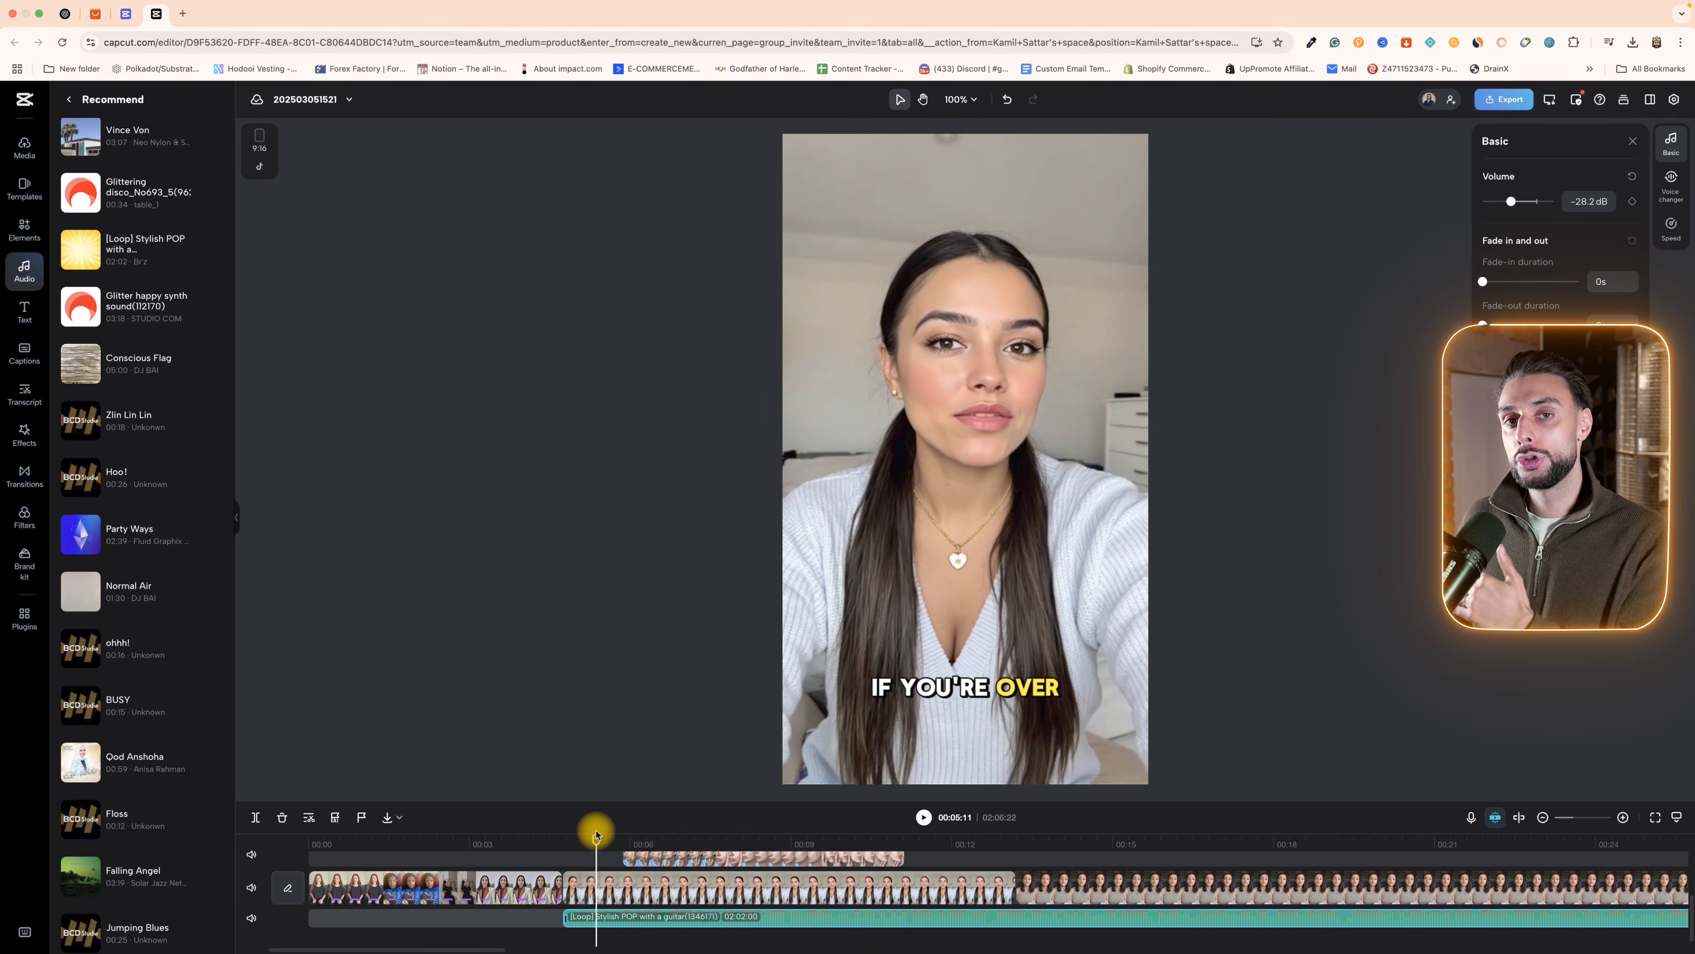
left_click_drag(588, 842, 566, 878)
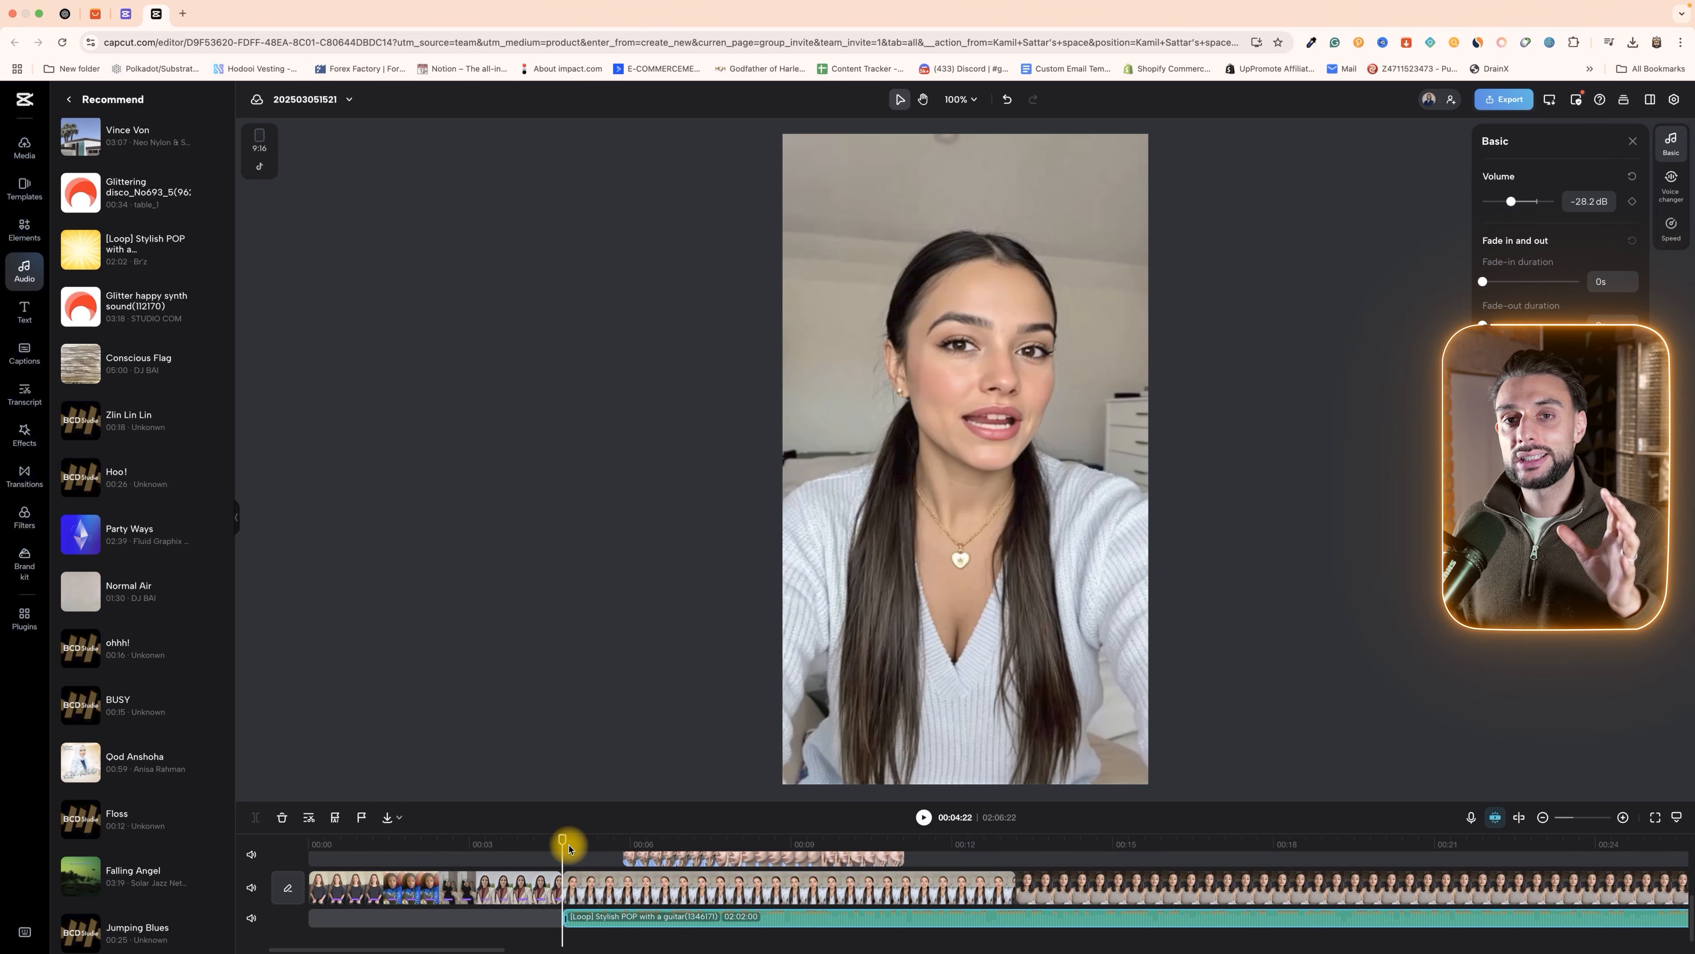